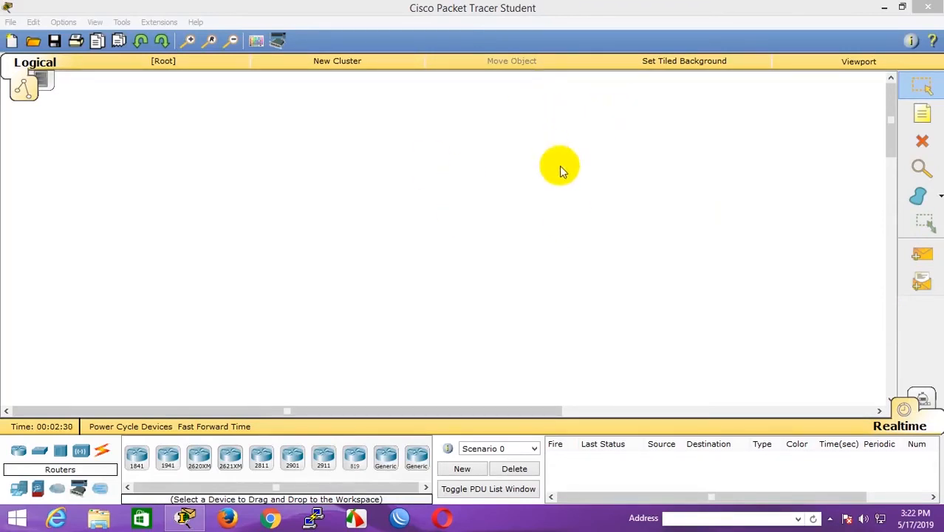
Browse the device palette's categories: routers, switches, hubs, wireless devices, connections and end devices
click(131, 454)
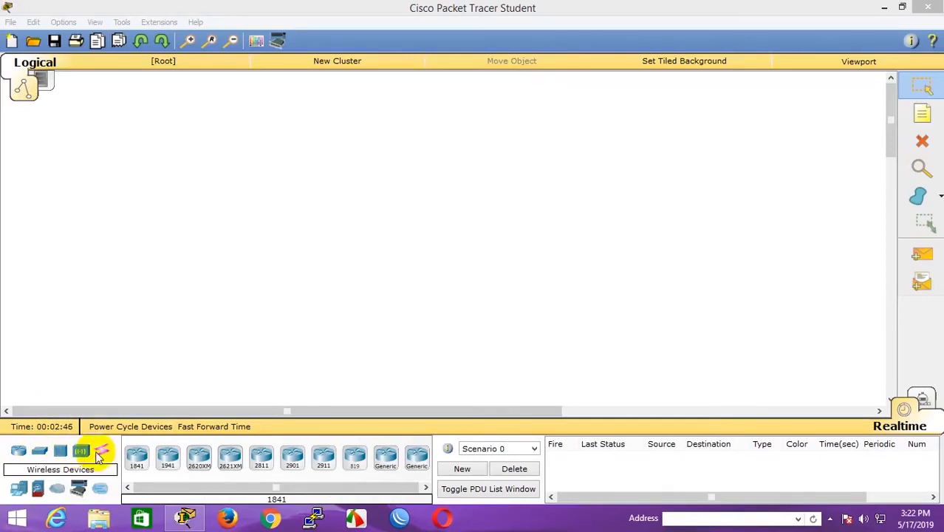
click(22, 453)
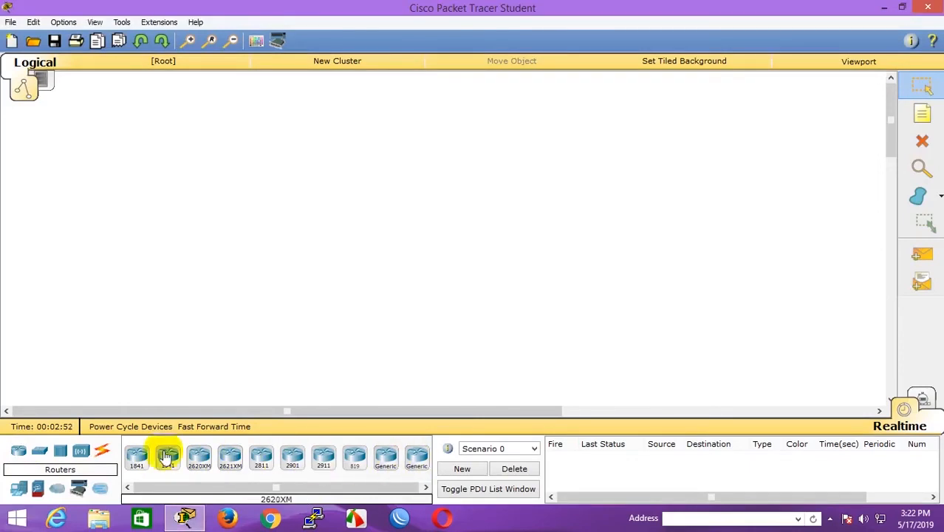
click(40, 450)
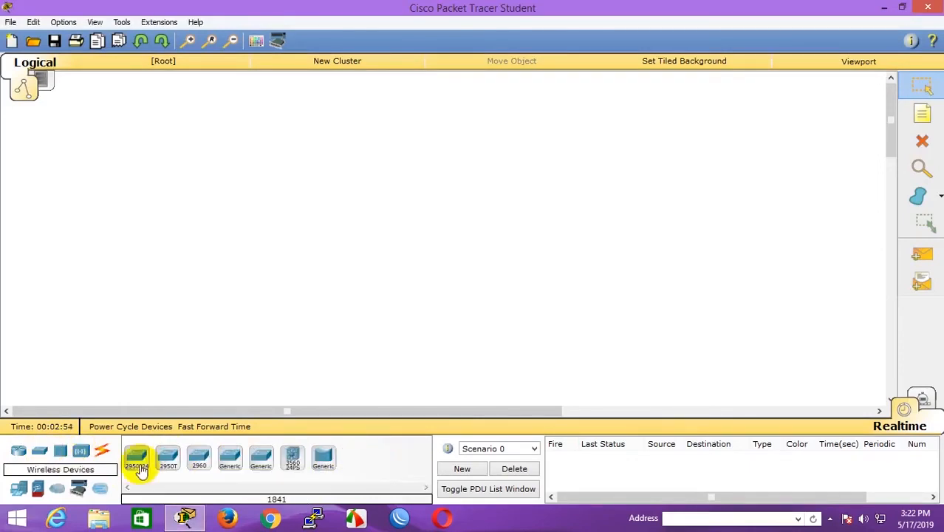
click(65, 453)
click(81, 451)
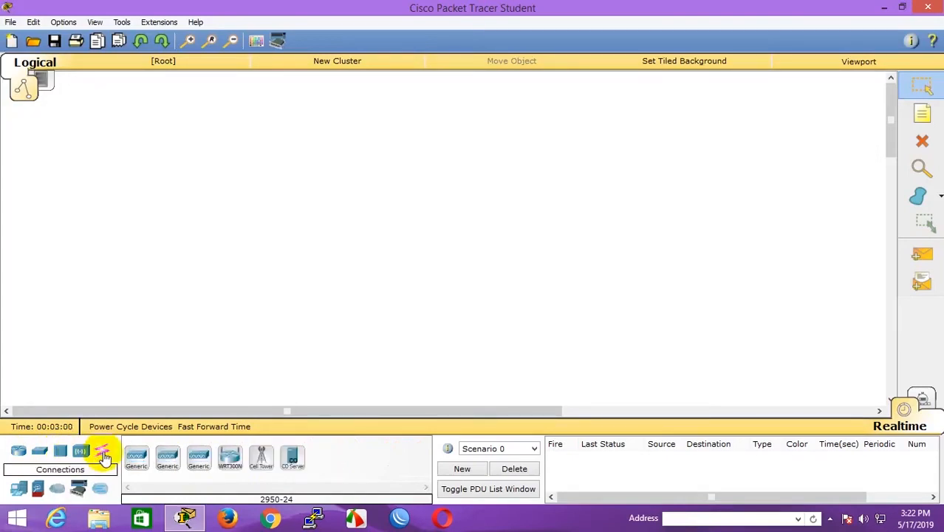
click(104, 455)
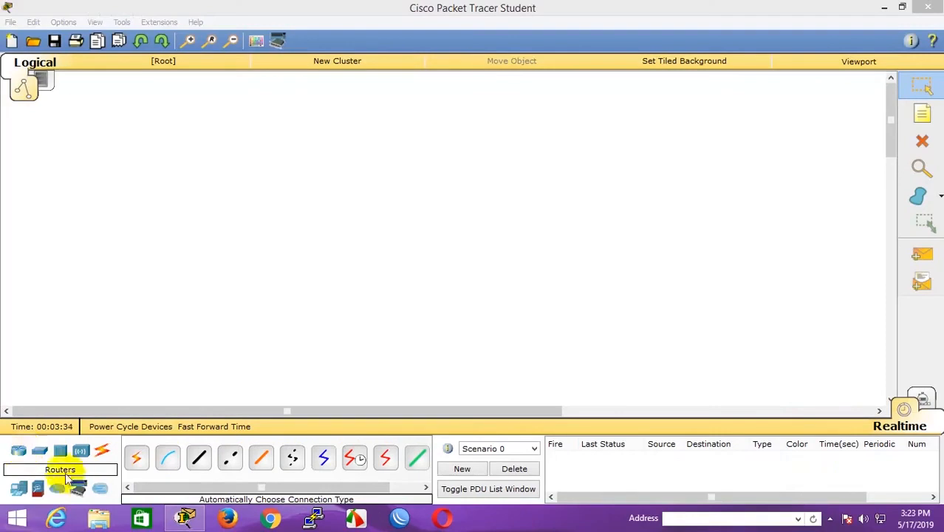
click(102, 457)
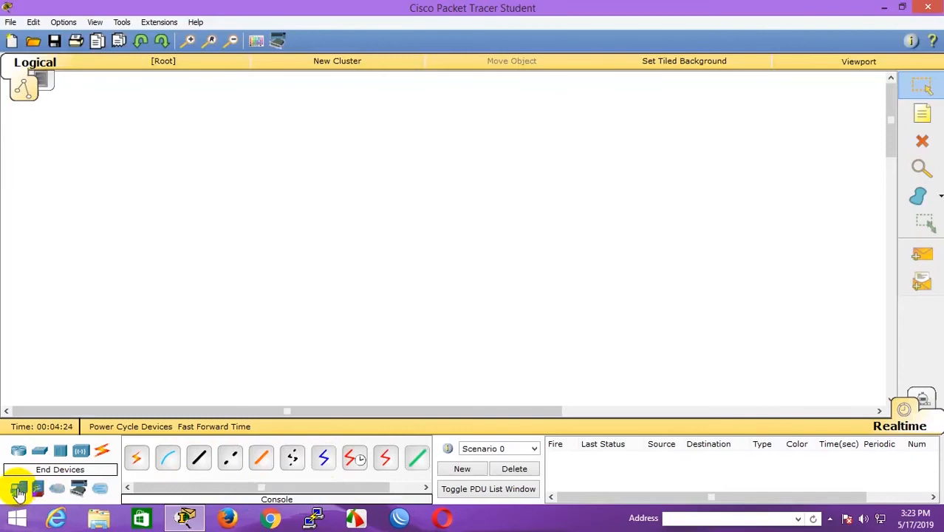
click(19, 489)
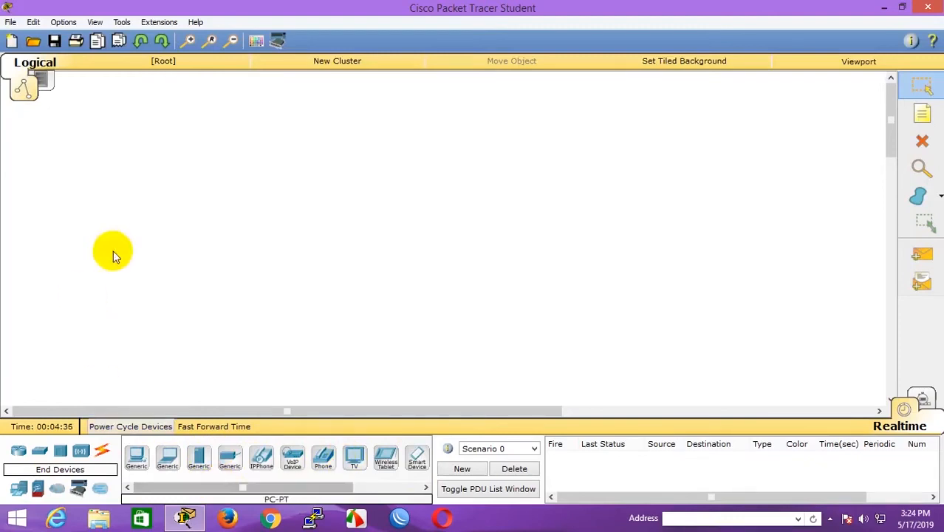
Place an 1841 router in the upper part of the empty workspace
click(19, 456)
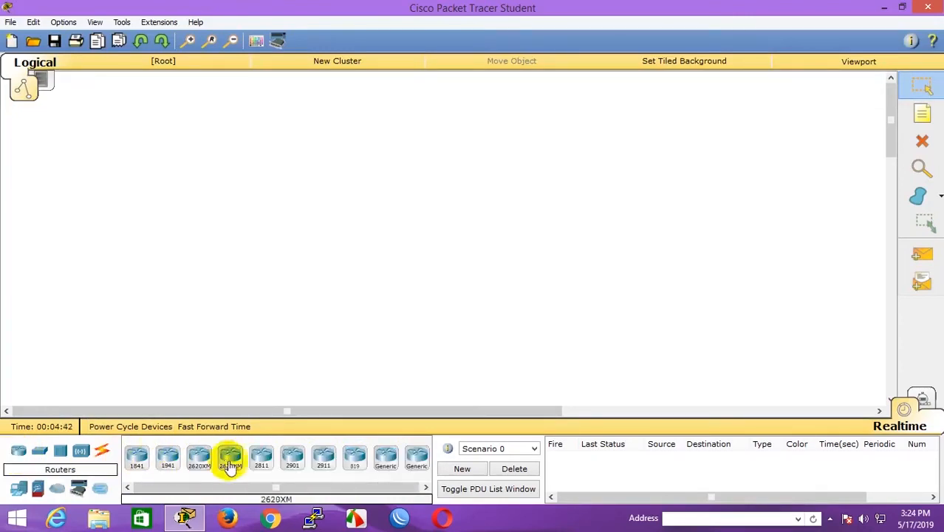
click(144, 459)
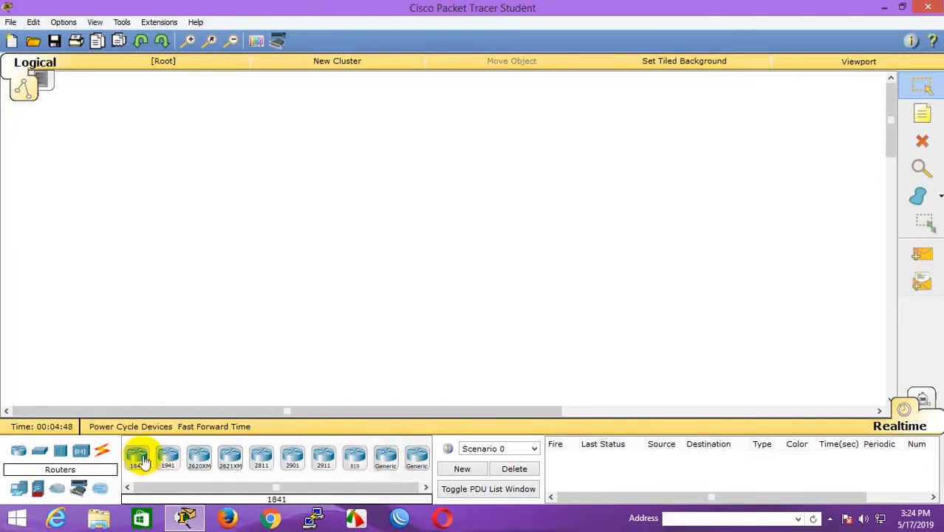
click(144, 459)
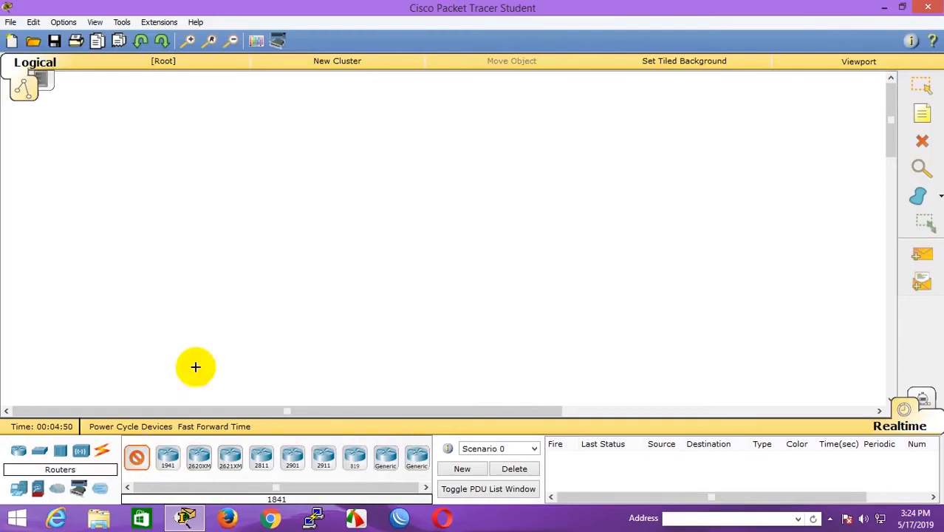
click(333, 125)
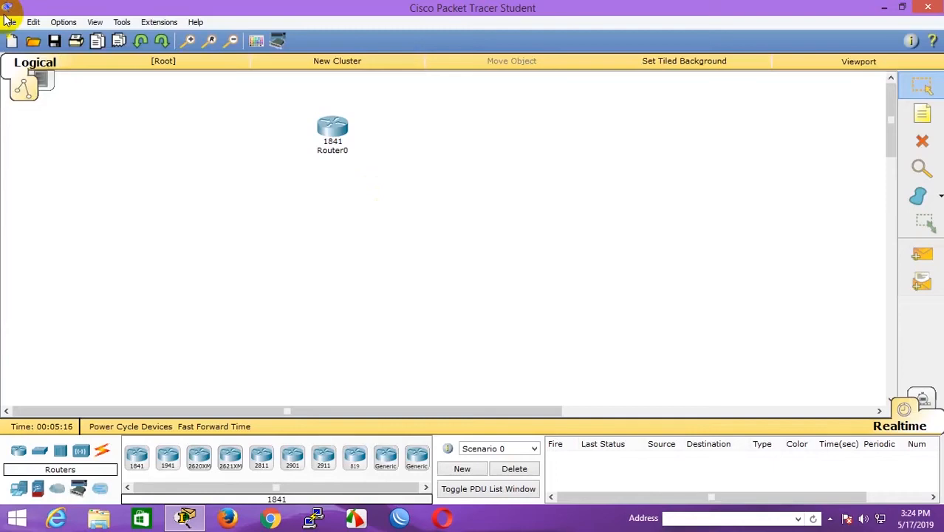
Open the 1841 router's physical device view in a maximized window and enlarge the chassis picture
click(334, 133)
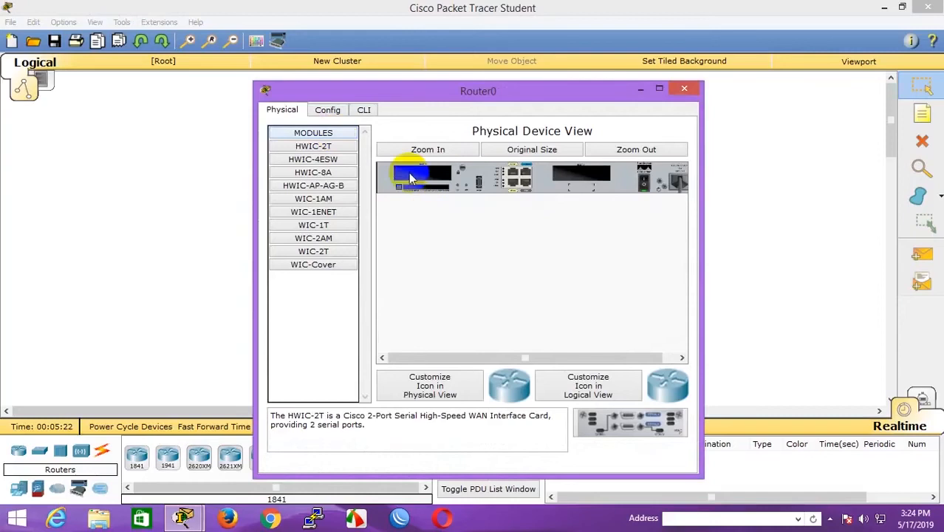
click(659, 89)
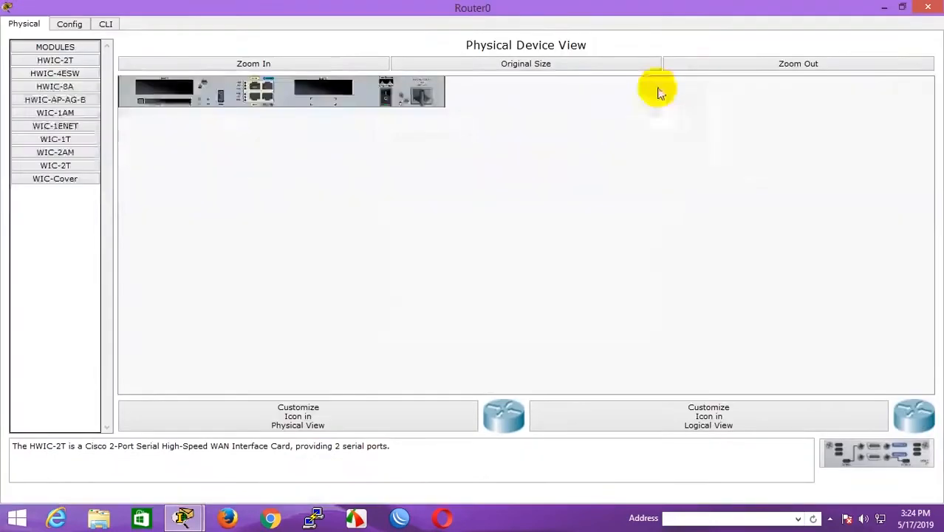
click(312, 65)
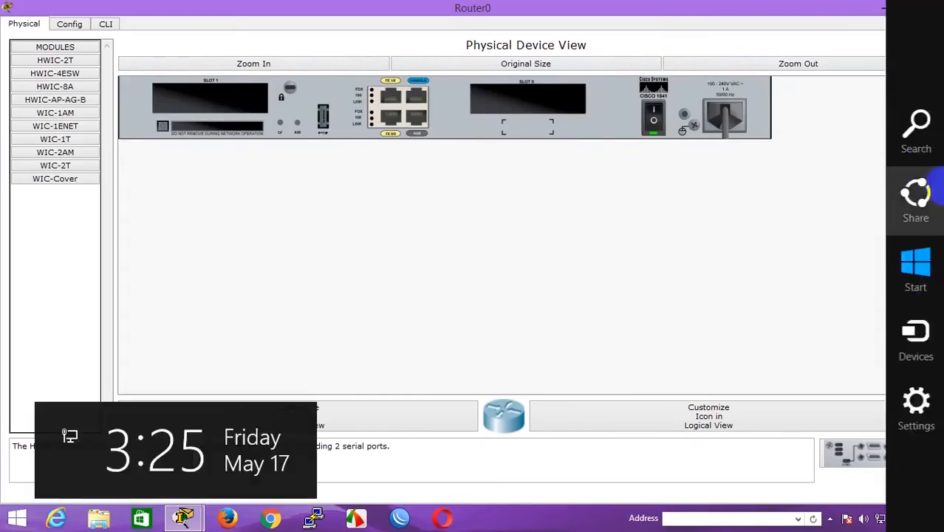
Collapse and re-expand the router's module list, and try to insert the WIC-Cover into slot 1
click(661, 127)
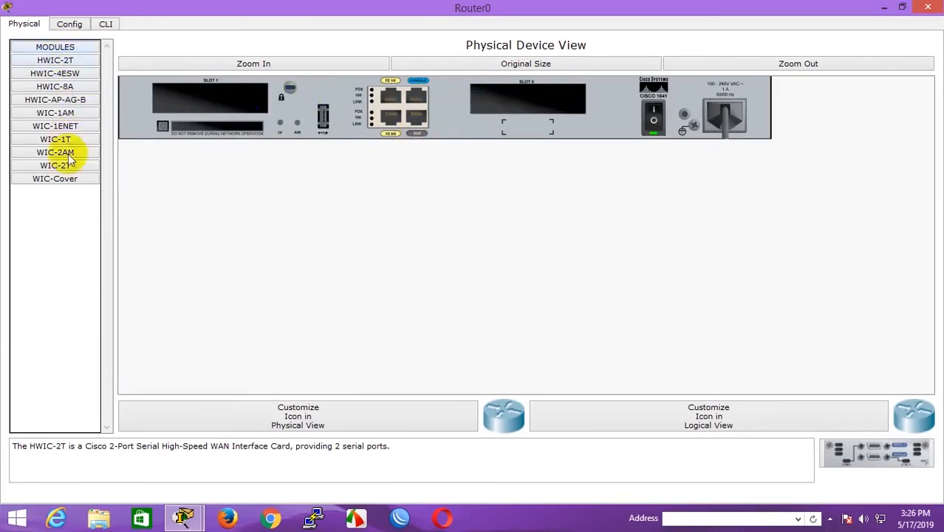
click(55, 48)
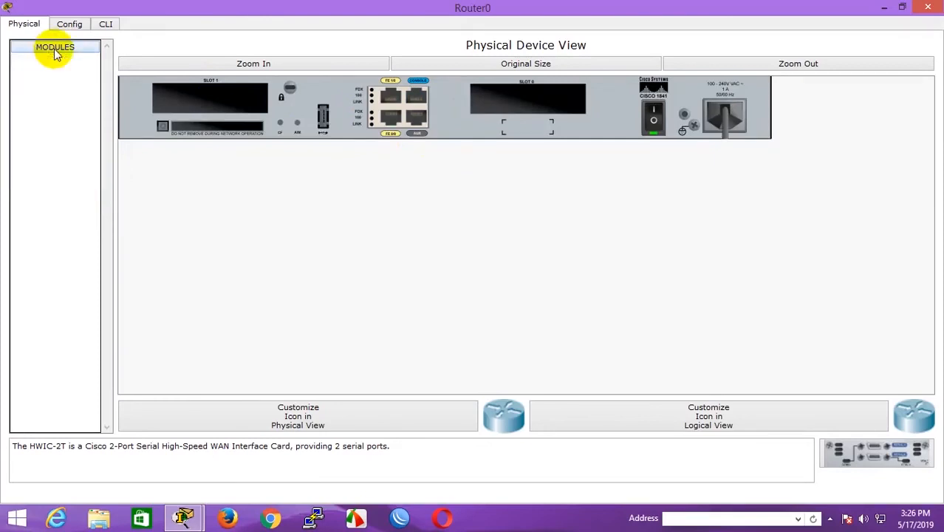
click(54, 49)
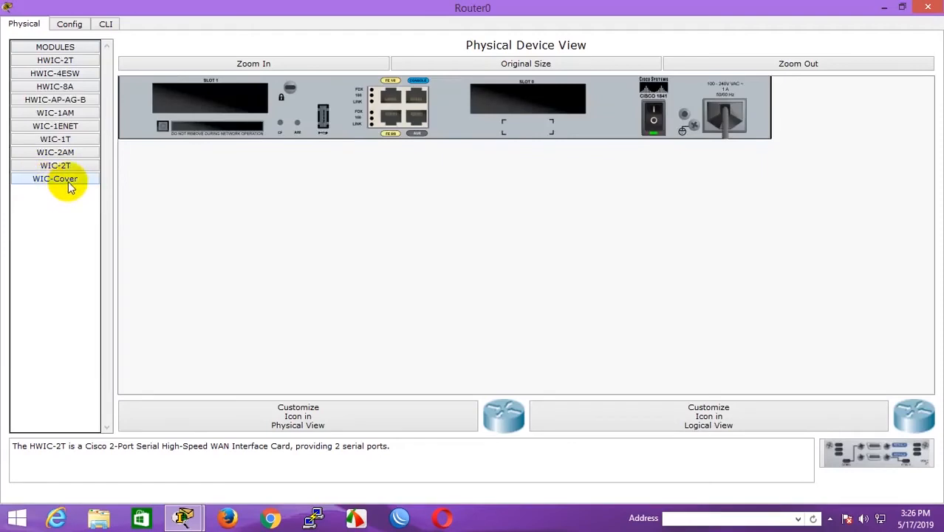
drag(69, 185, 189, 117)
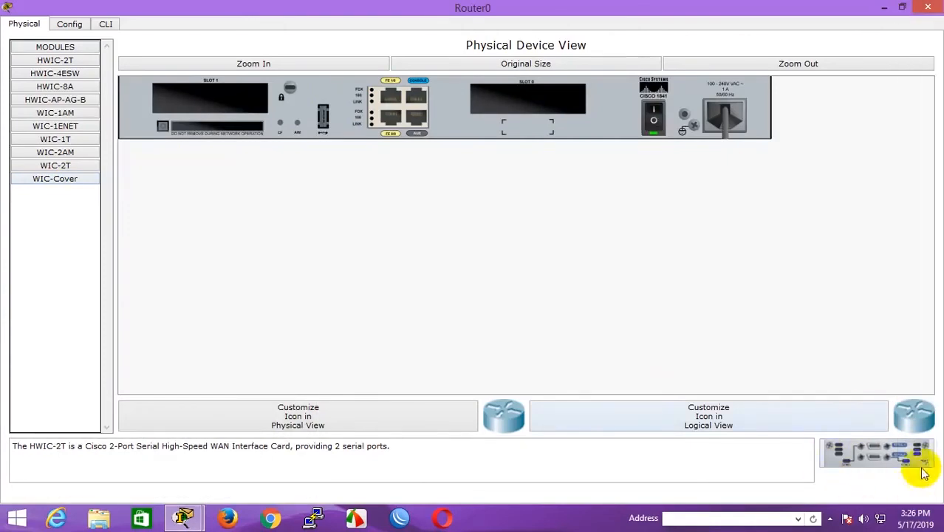
Select the WIC-Cover module and try to insert it into slot 0 while the router is powered on
click(54, 182)
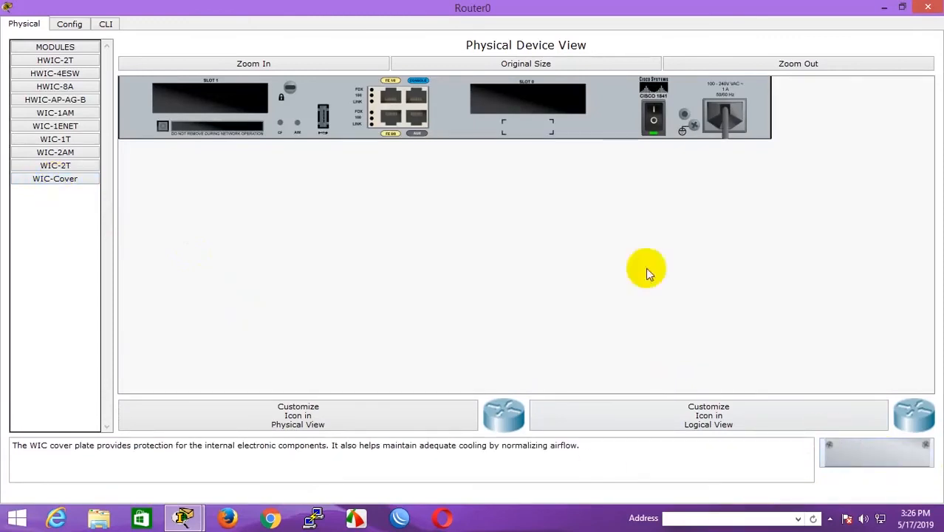
click(656, 121)
click(656, 129)
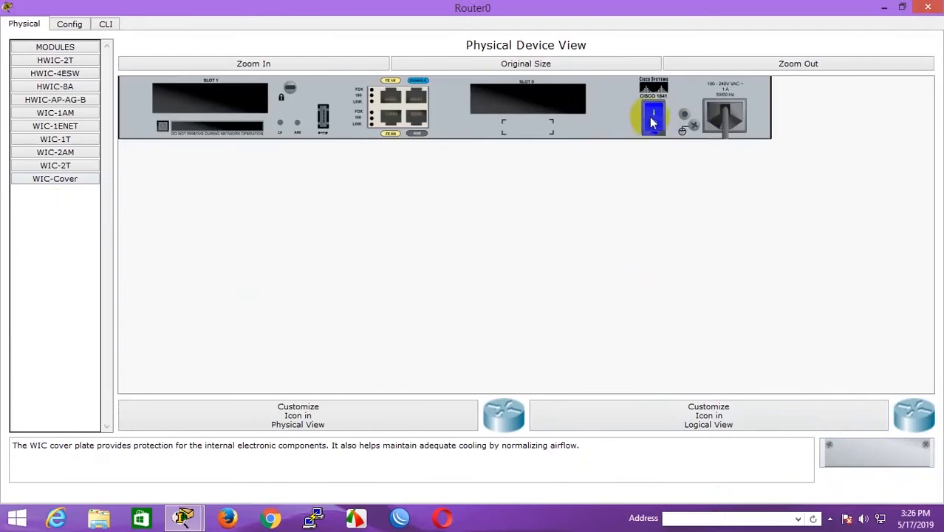
click(654, 120)
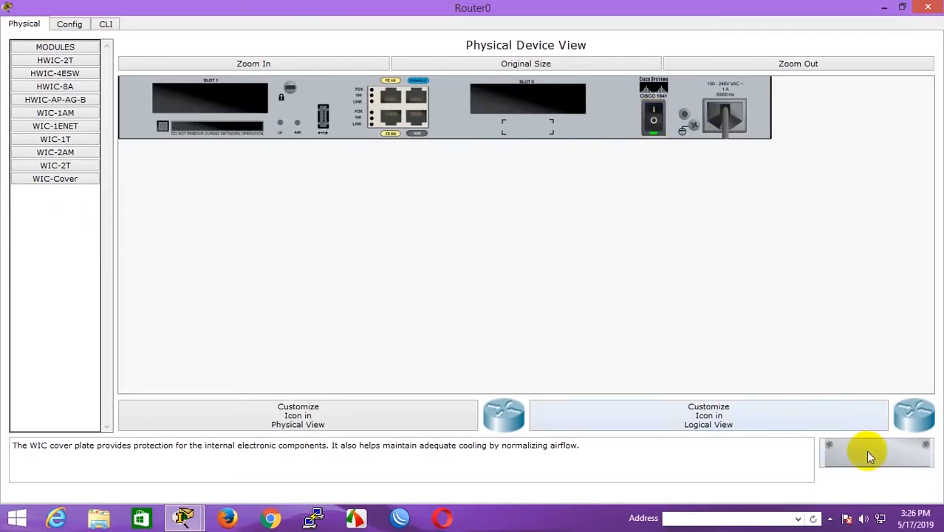
drag(876, 456, 517, 94)
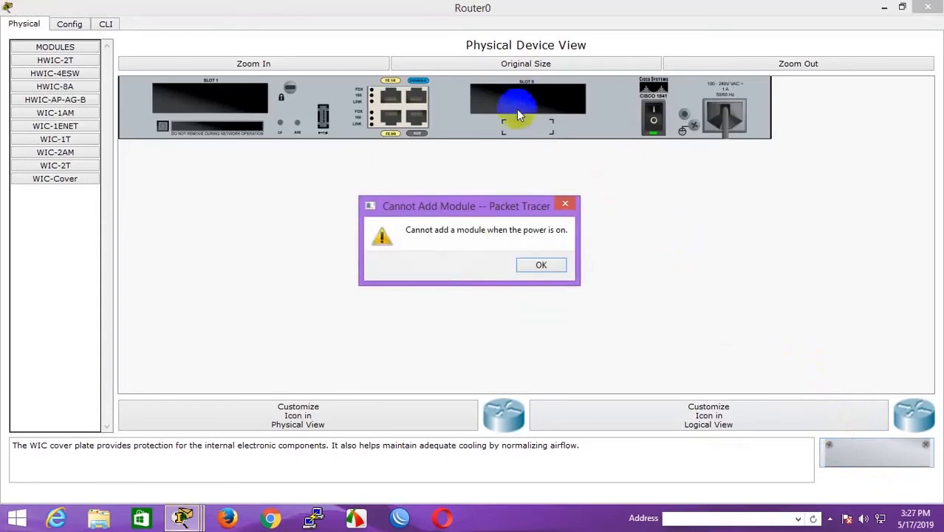
click(541, 264)
Switch off the router's power and install WIC-Cover plates in slot 0 and slot 1
click(655, 121)
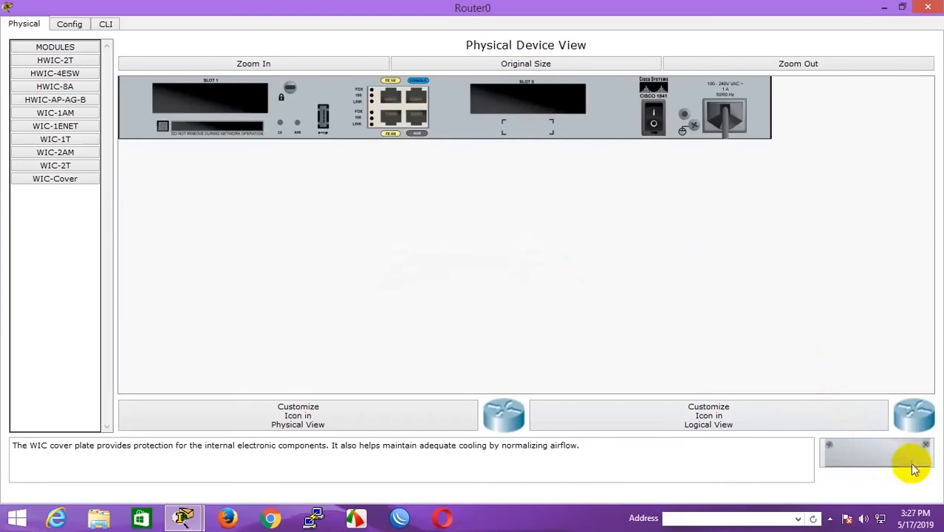
drag(910, 464, 528, 107)
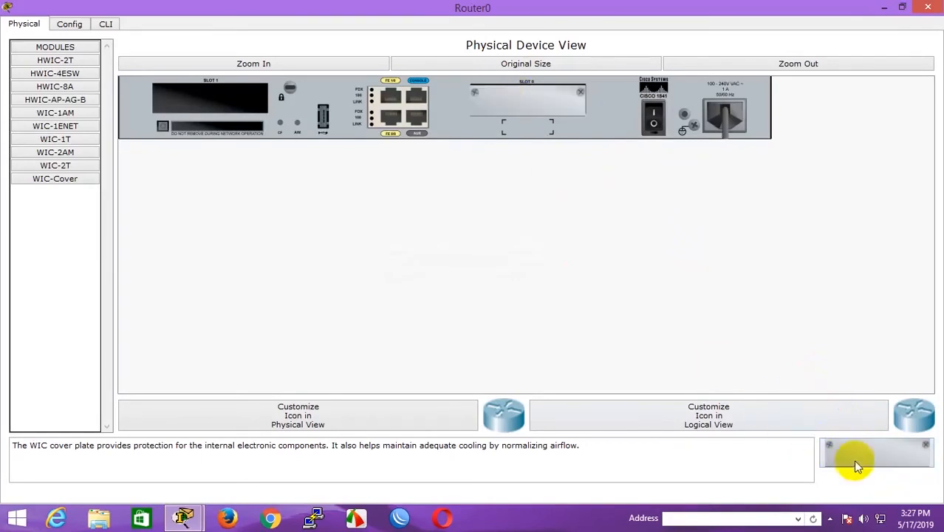
drag(853, 459, 206, 97)
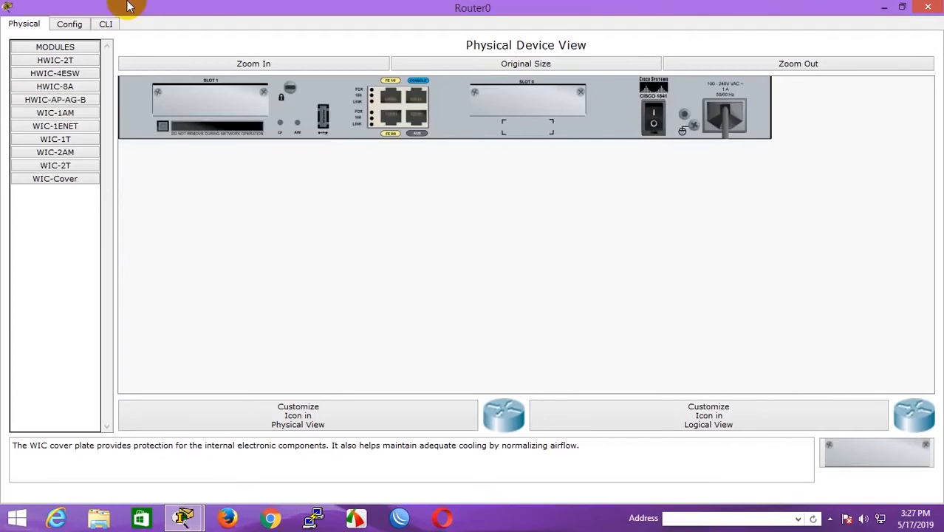
Read the WIC-2T module's description, highlighting its text on the dual-serial port WAN interface cards
click(84, 170)
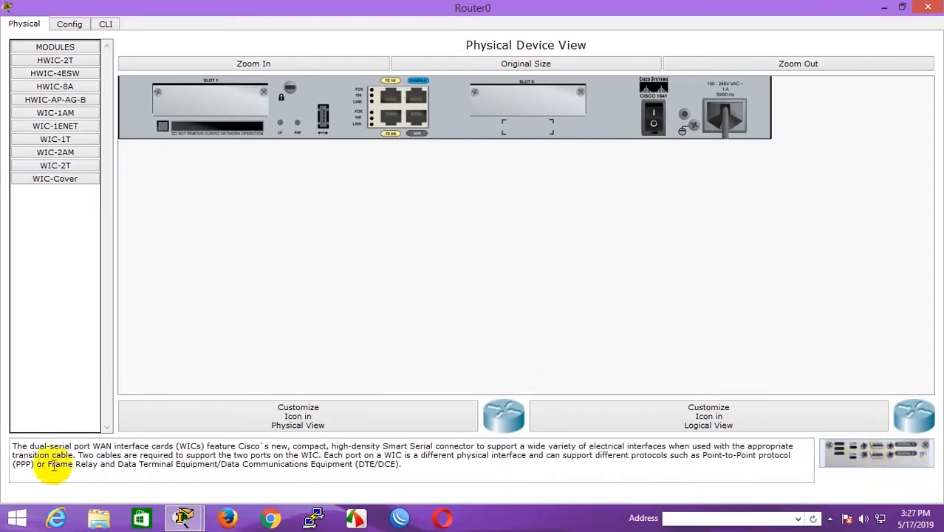
drag(11, 448, 462, 463)
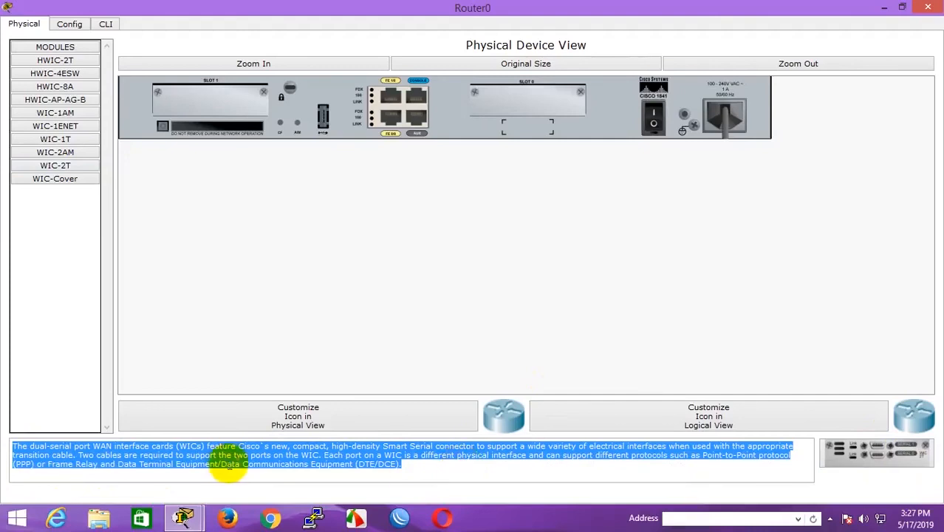
click(225, 463)
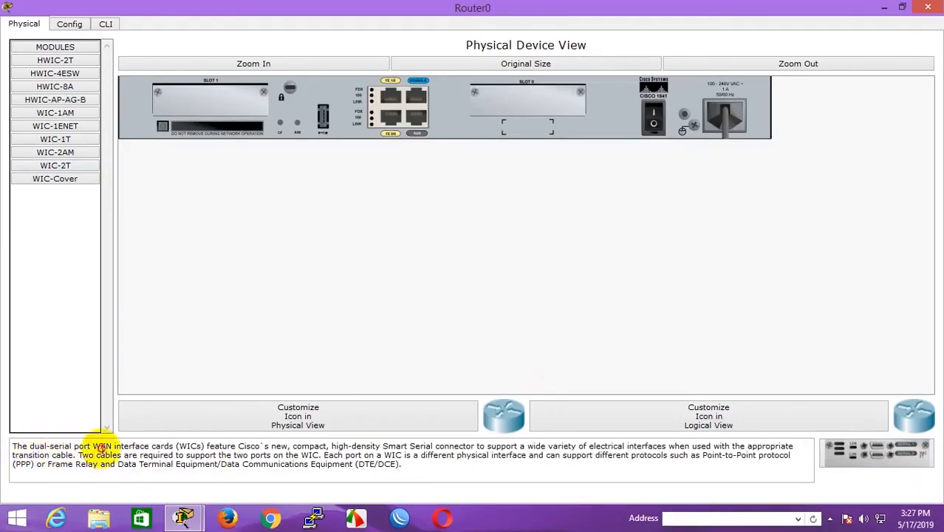
drag(102, 447, 187, 446)
click(61, 449)
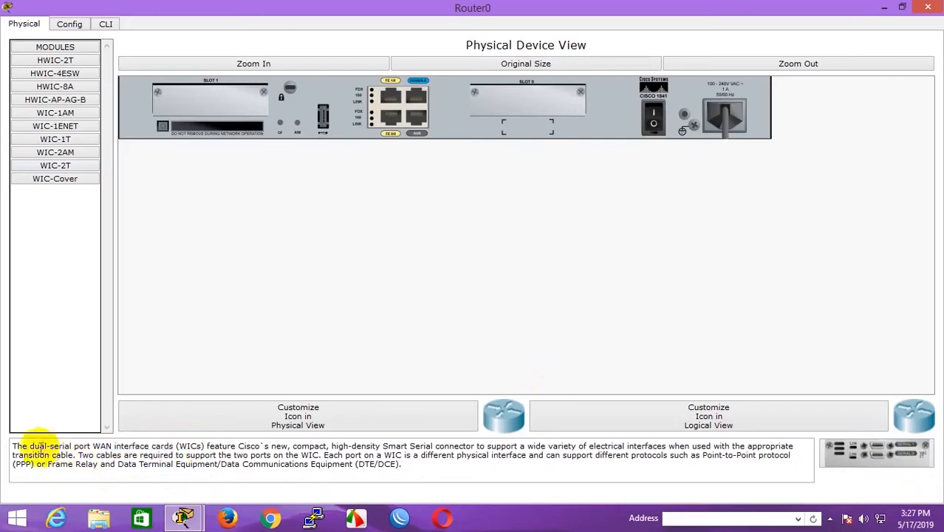
drag(35, 446, 52, 443)
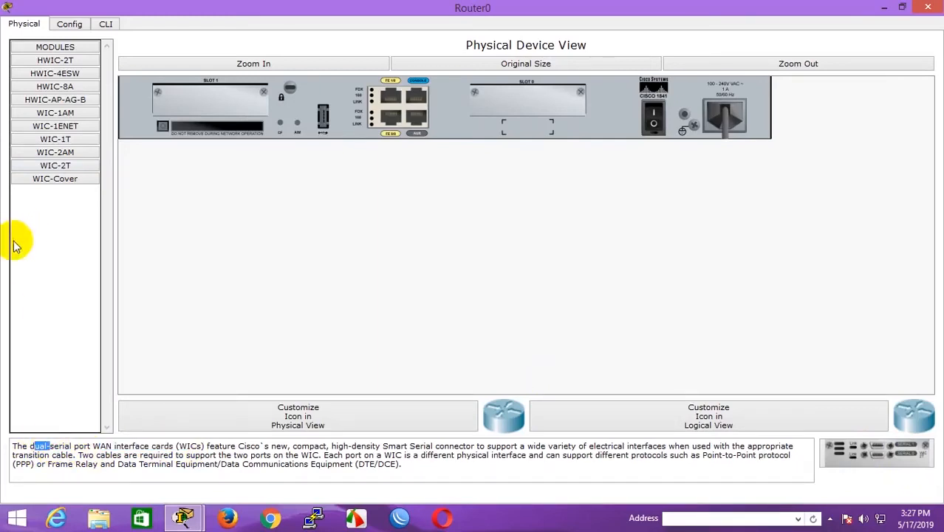
Read the WIC-1T module's description, highlighting its text about the serial connection
click(74, 143)
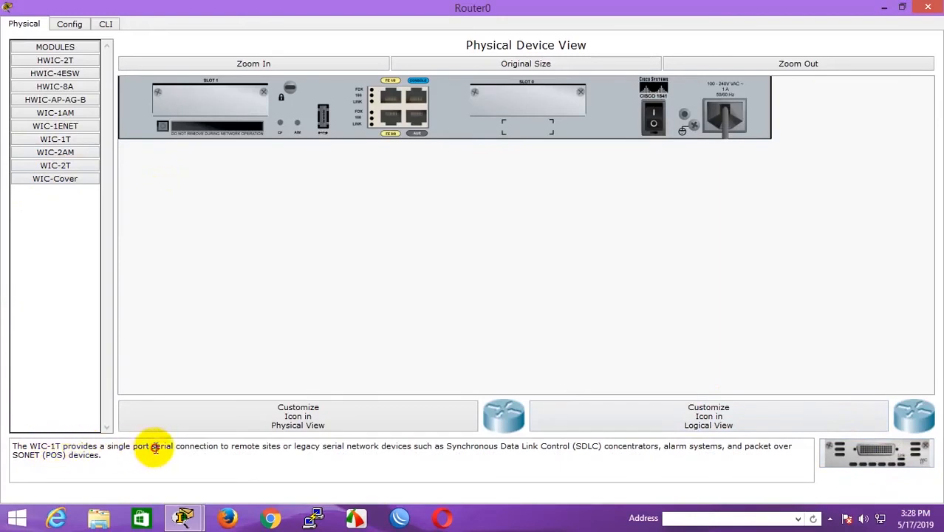
drag(153, 447, 281, 452)
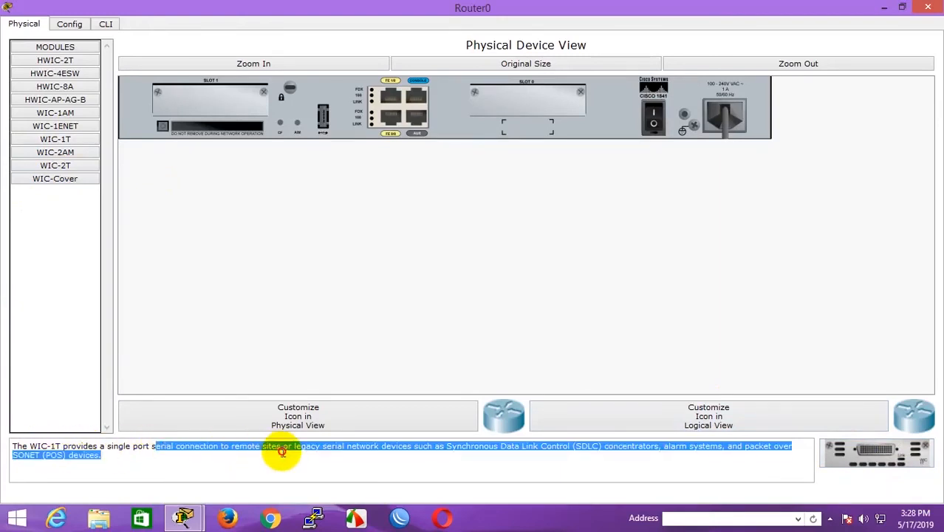
click(280, 451)
drag(205, 446, 166, 452)
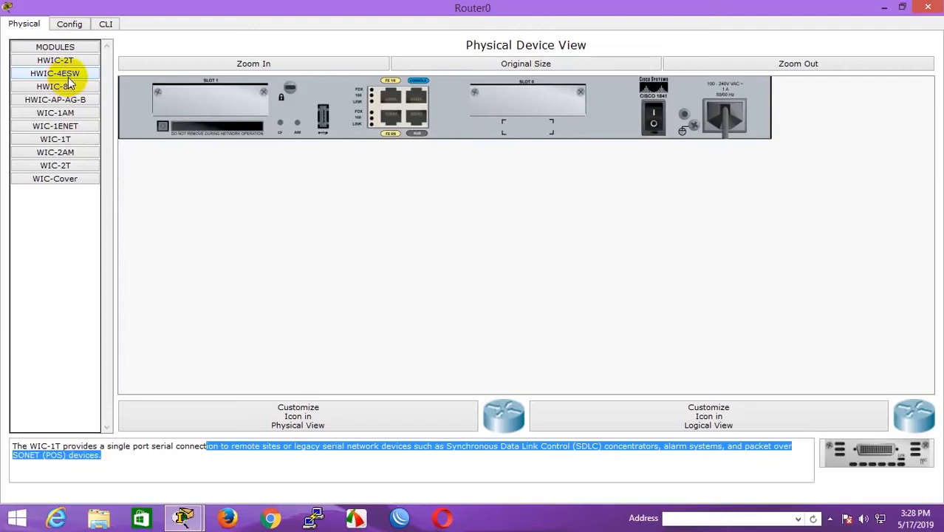
Install an HWIC-4ESW module in slot 0 of the powered-off router in place of the cover plate
click(39, 73)
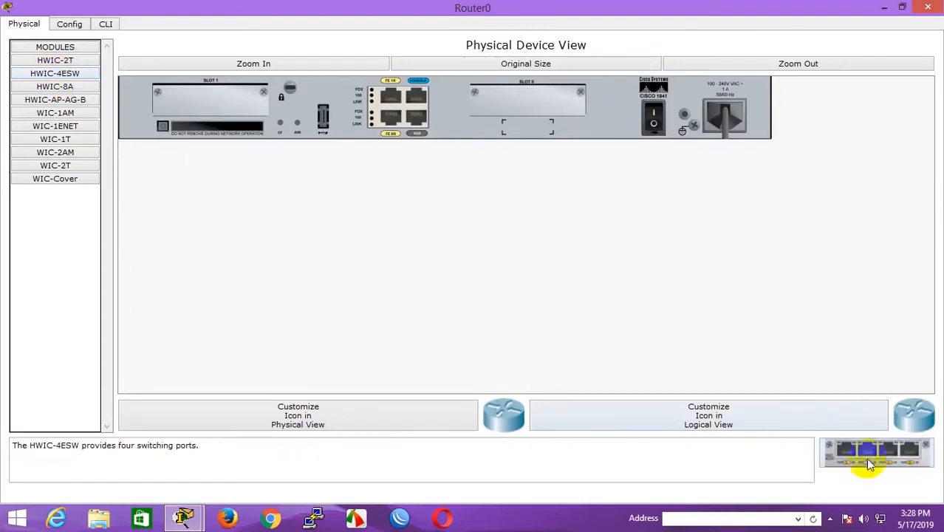
drag(880, 452, 530, 96)
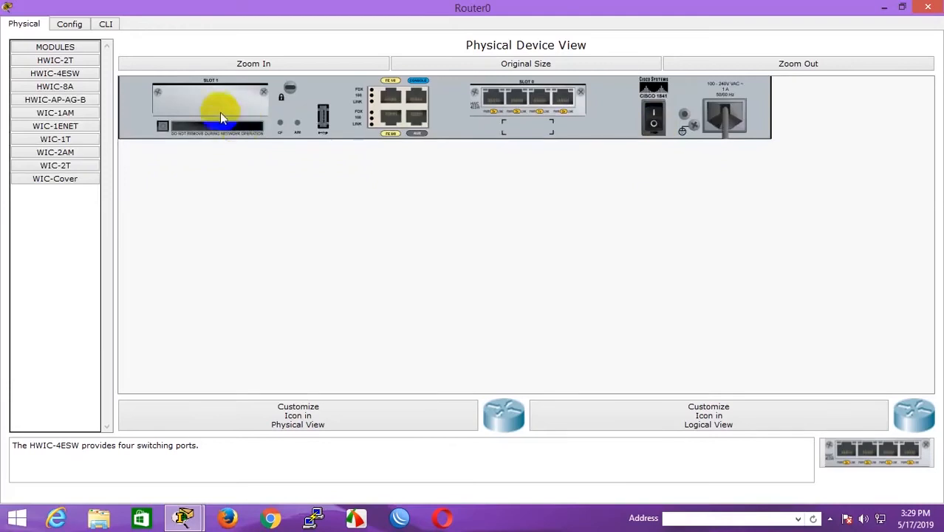
Remove the HWIC-4ESW module from slot 0, leaving the slot empty, and switch the router's power back on
drag(573, 124, 890, 462)
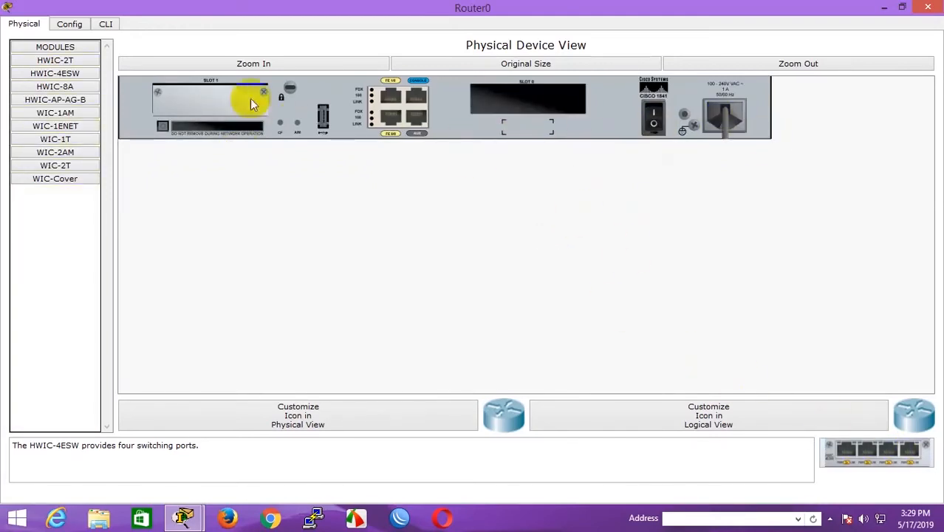
click(655, 115)
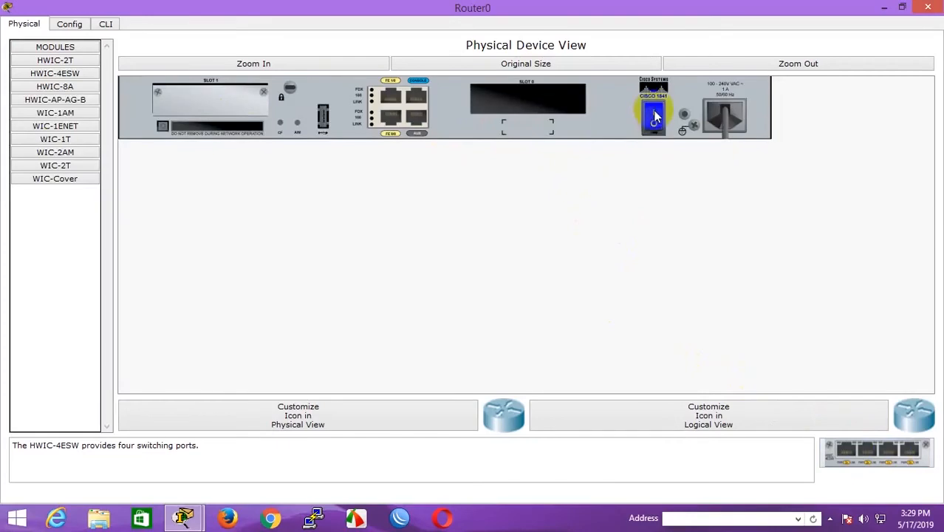
Open the router's command line and examine the boot output through the configuration dialog question and its yes/no choices
click(109, 24)
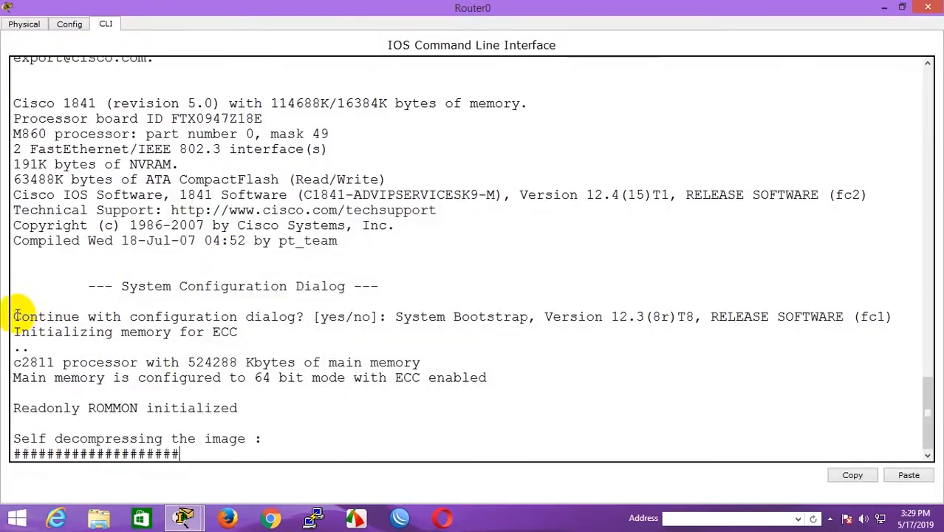
drag(16, 314, 254, 436)
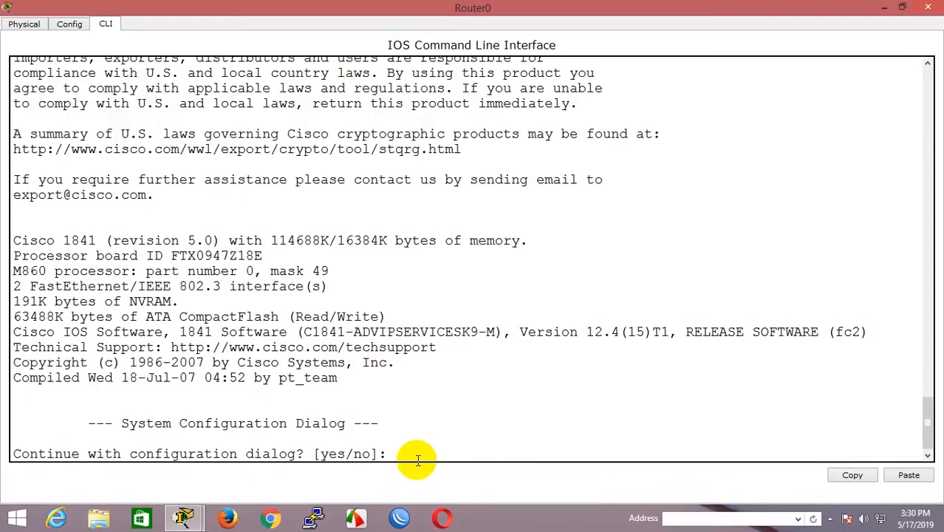
drag(21, 453, 304, 452)
drag(370, 455, 317, 459)
click(392, 455)
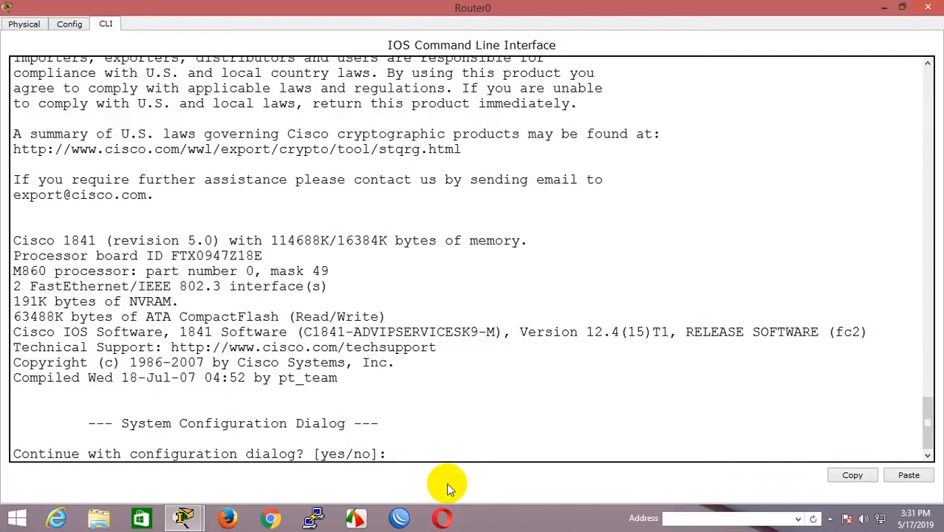
drag(381, 455, 3, 452)
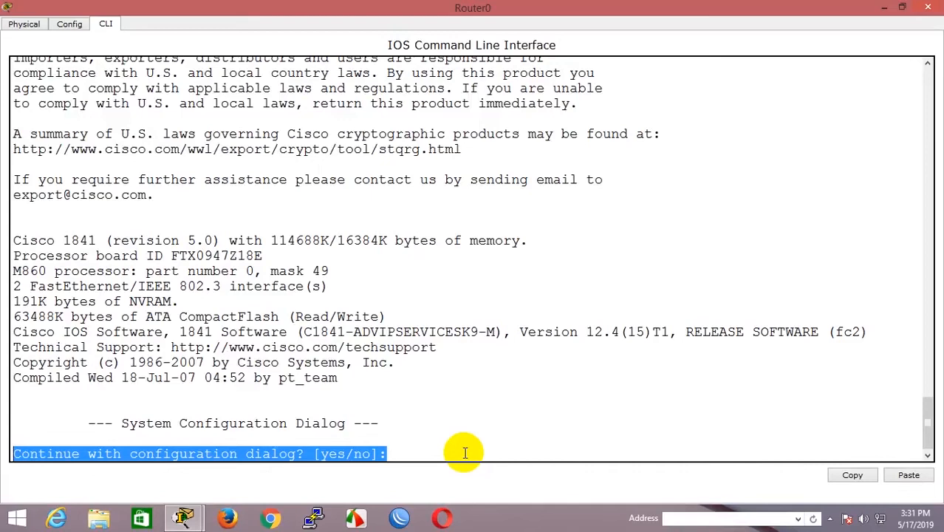
click(399, 465)
drag(375, 453, 322, 453)
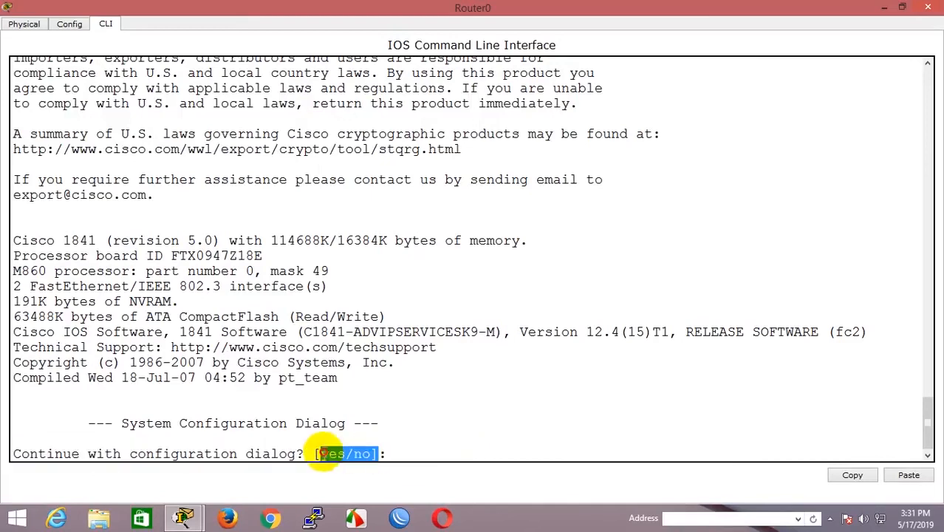
click(400, 454)
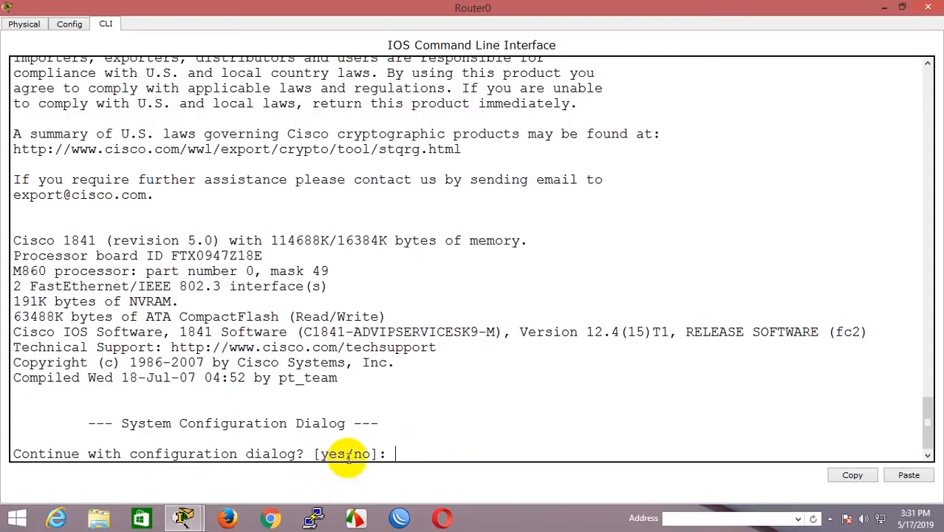
Examine the words "configuration dialog" and the yes option in the startup question, highlighting each in turn
drag(346, 452, 322, 453)
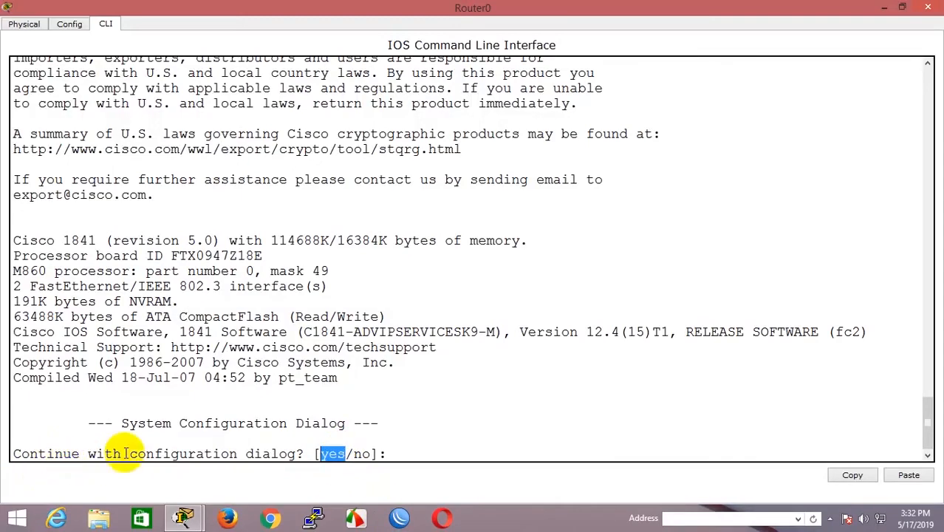
drag(129, 454, 296, 453)
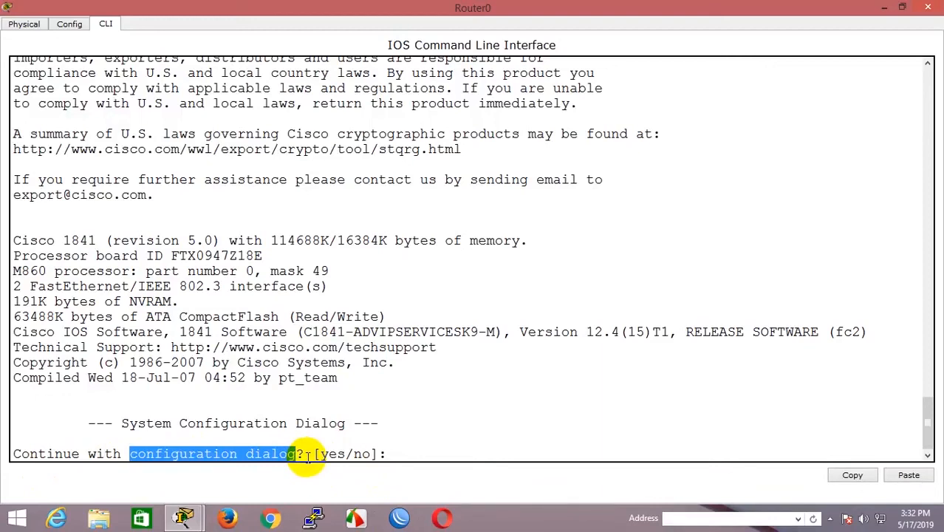
click(346, 453)
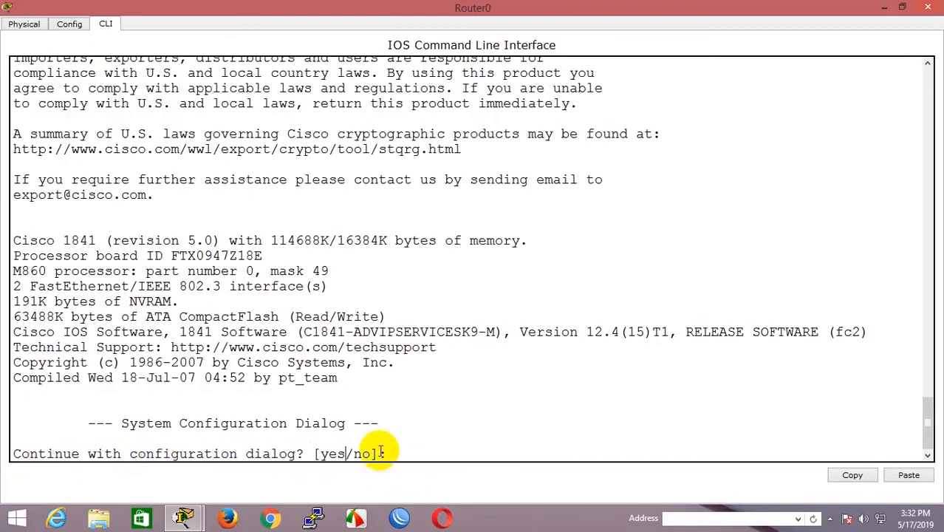
click(298, 455)
drag(299, 454, 130, 452)
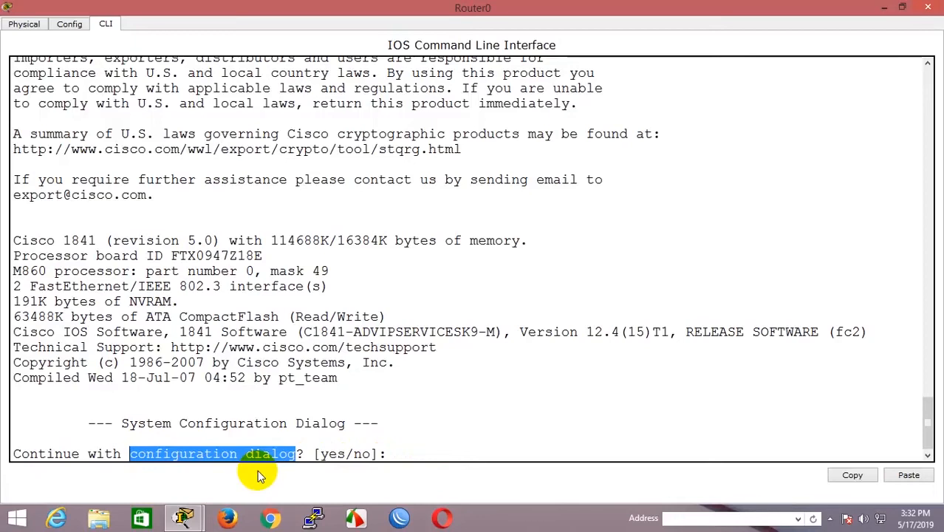
click(338, 456)
double_click(339, 456)
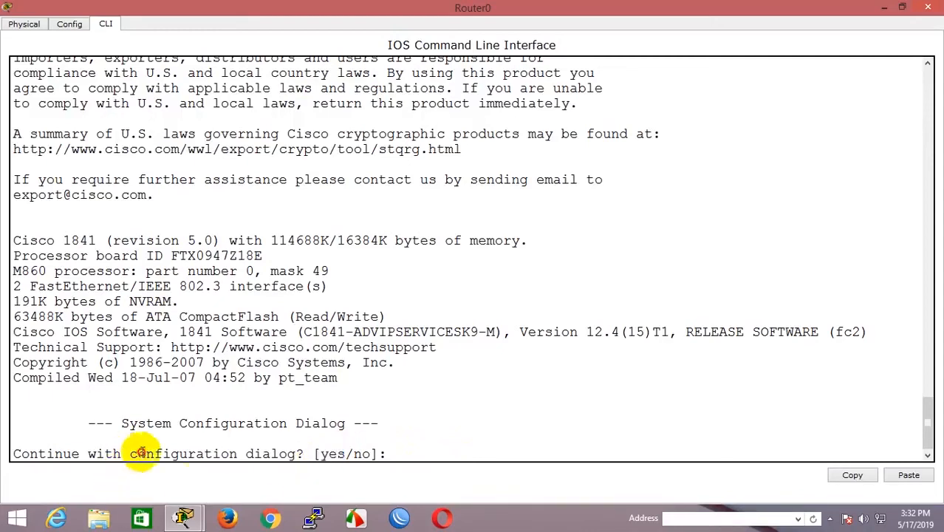
drag(130, 453, 310, 452)
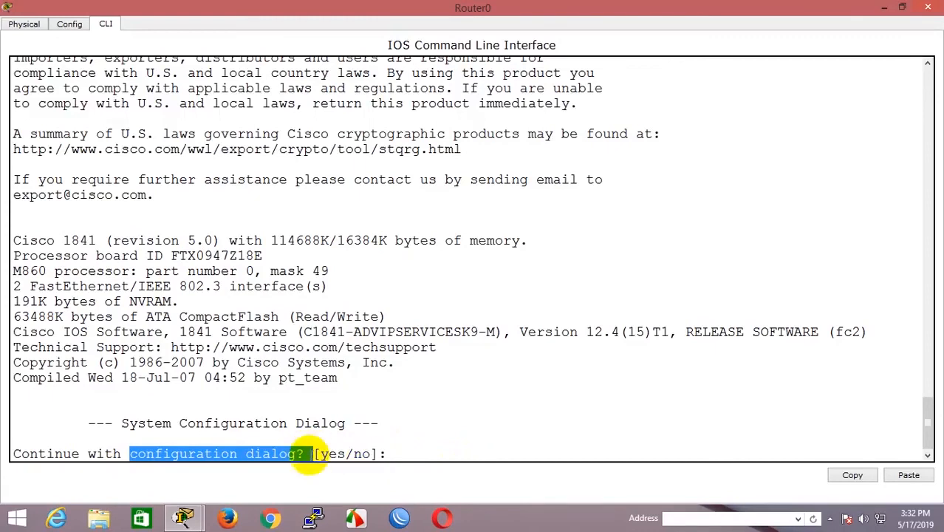
click(365, 454)
drag(347, 453, 319, 453)
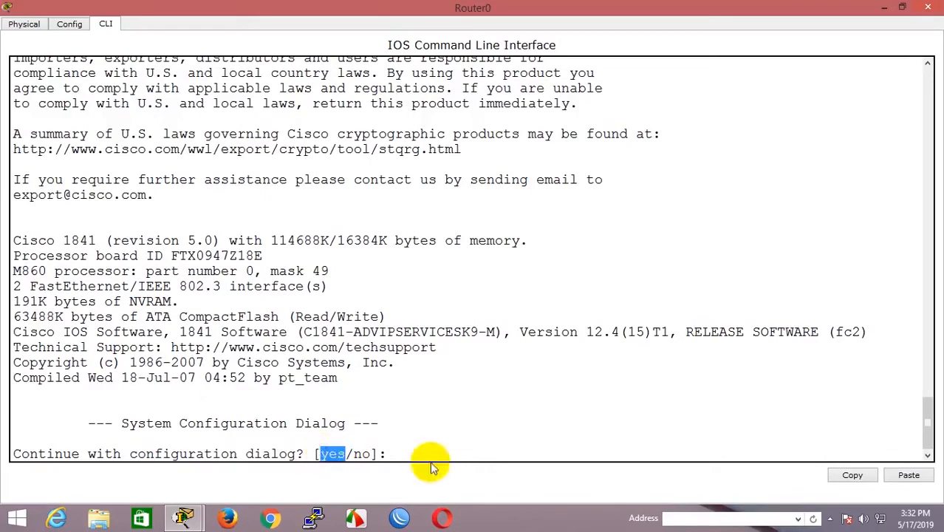
Answer yes to the configuration dialog and to basic management setup, and enter sjdhf as the host name
click(425, 436)
text(yes)
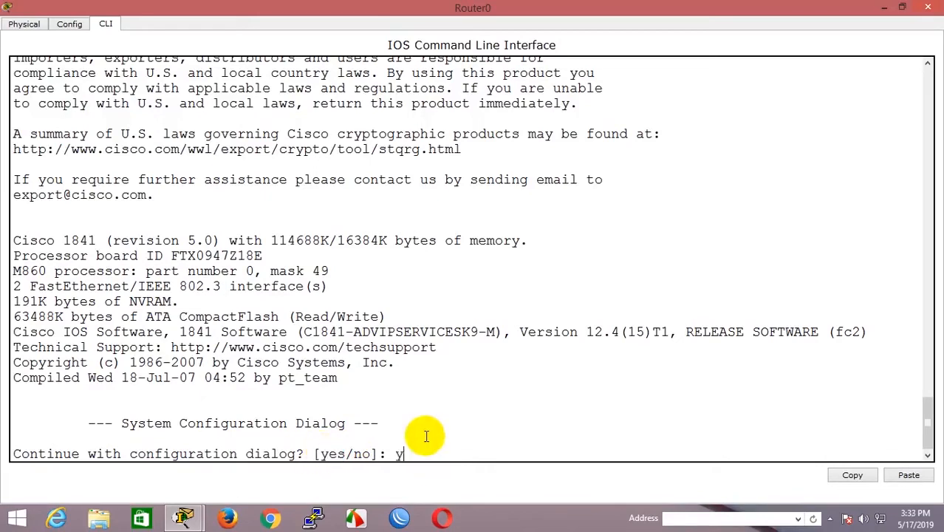
key(Return)
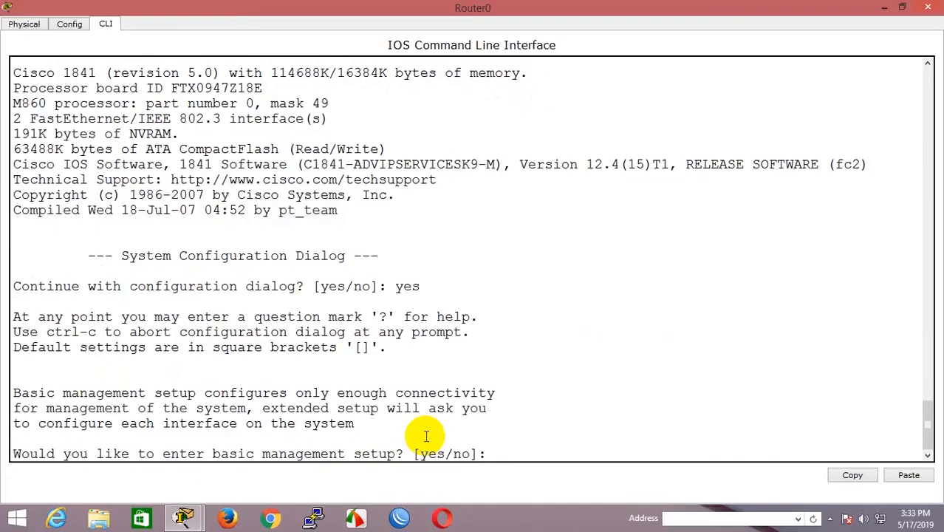
text(yes)
key(Return)
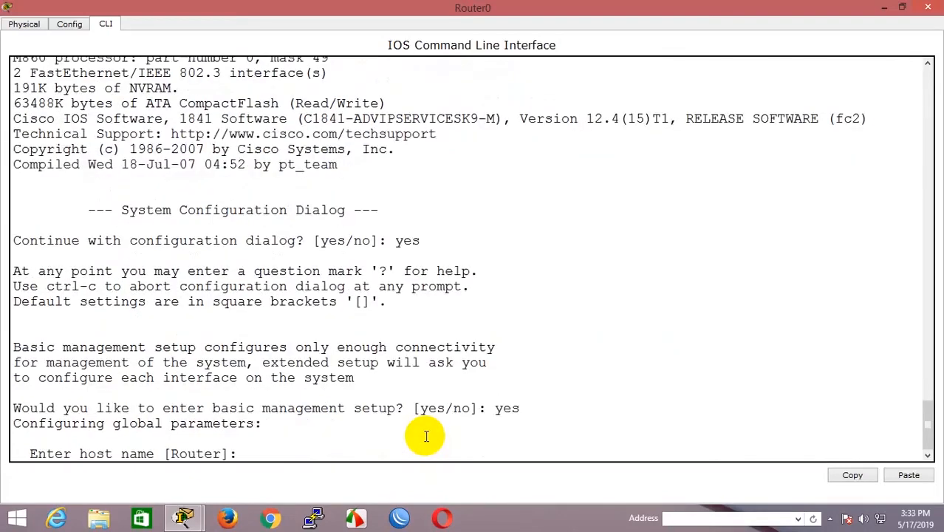
text(sjdhf)
key(Return)
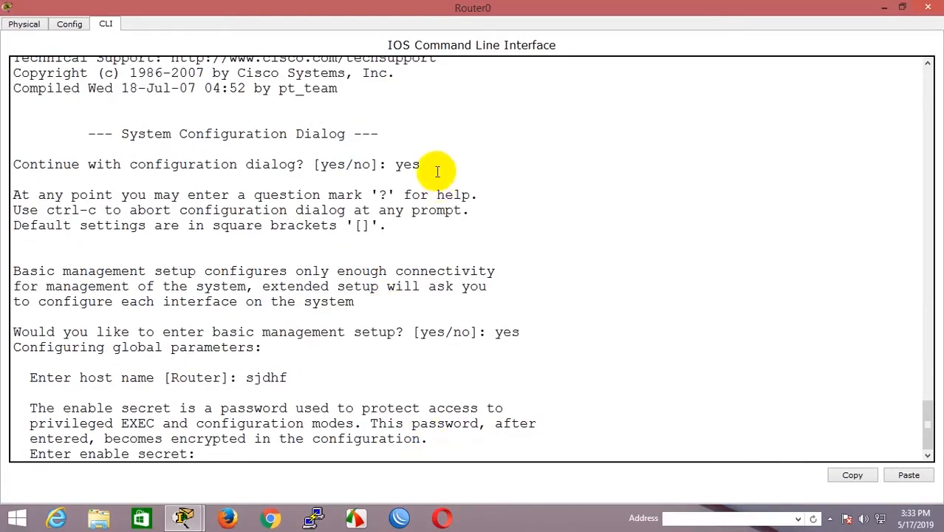
Restart the router from its physical view and answer no to the configuration dialog to reach the Router> prompt
drag(422, 165, 384, 164)
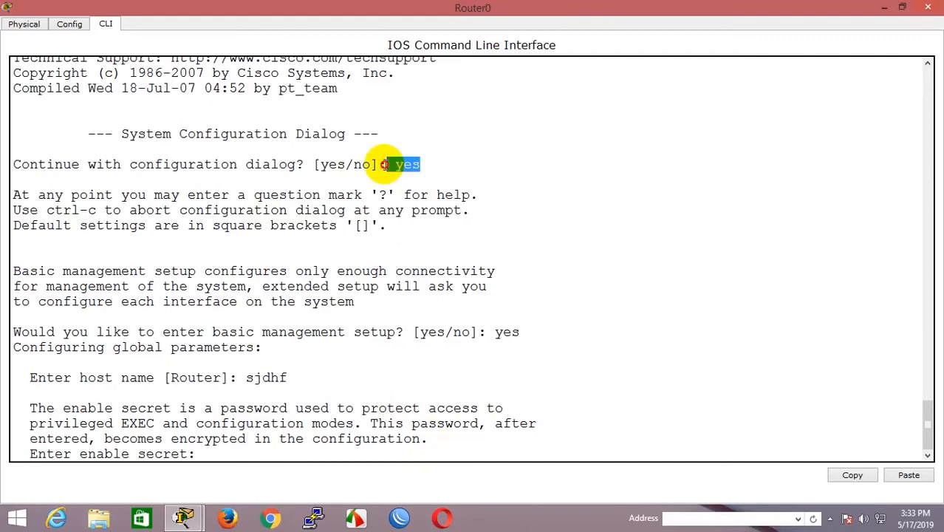
click(25, 23)
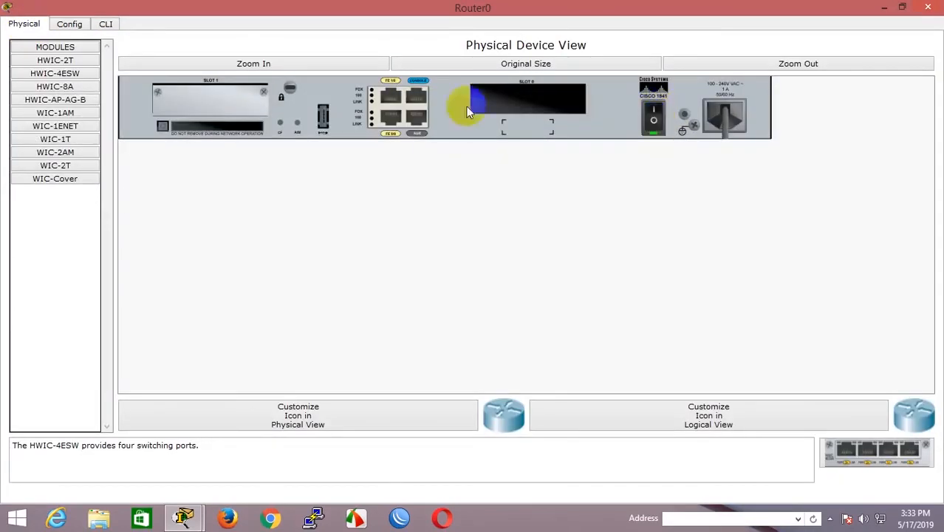
click(106, 24)
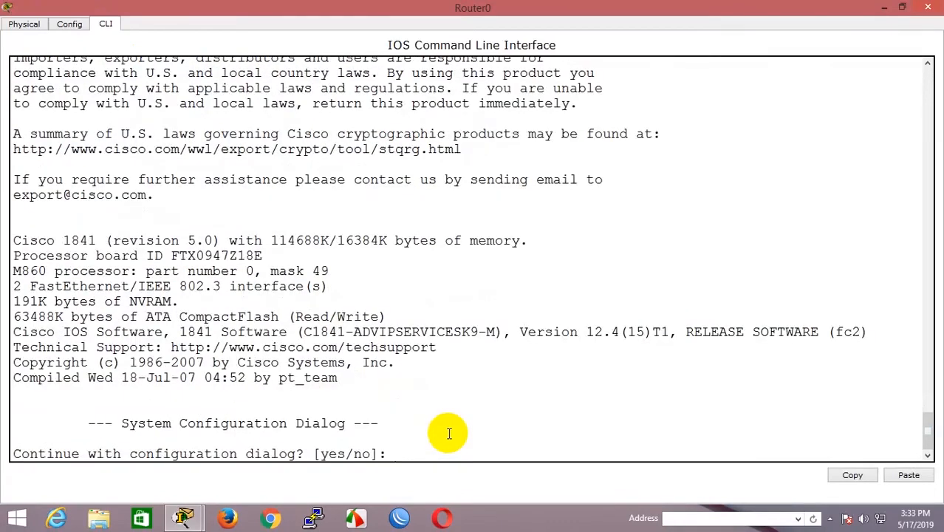
text(no)
key(Return)
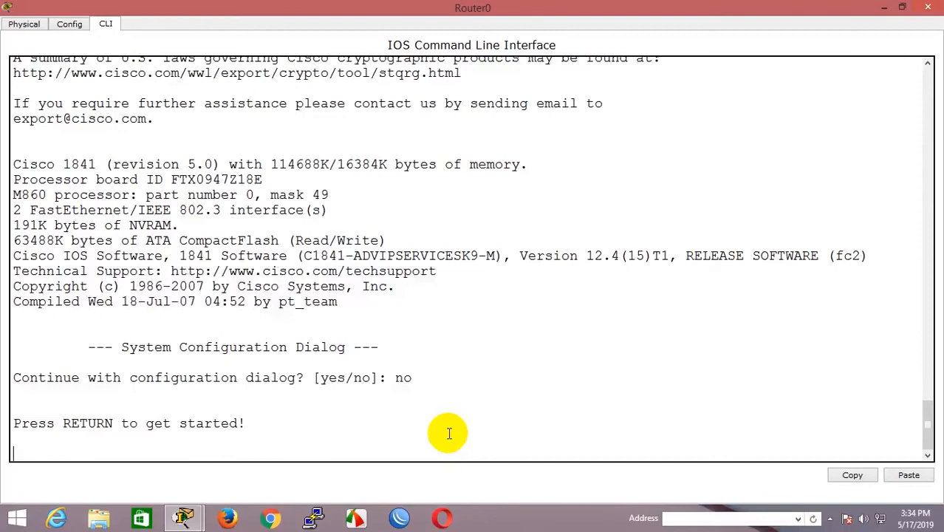
key(Return)
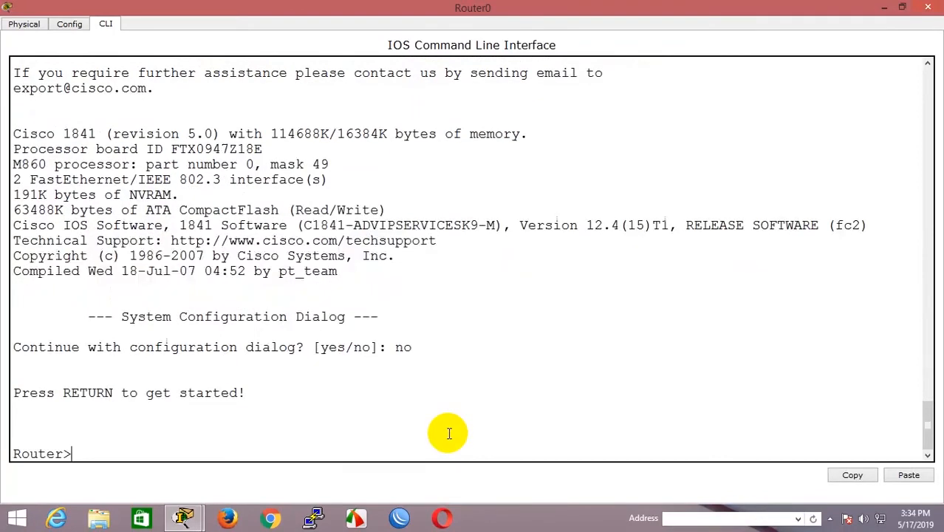
Highlight the parts of the Router> prompt and write the command enable after it
drag(73, 452, 16, 454)
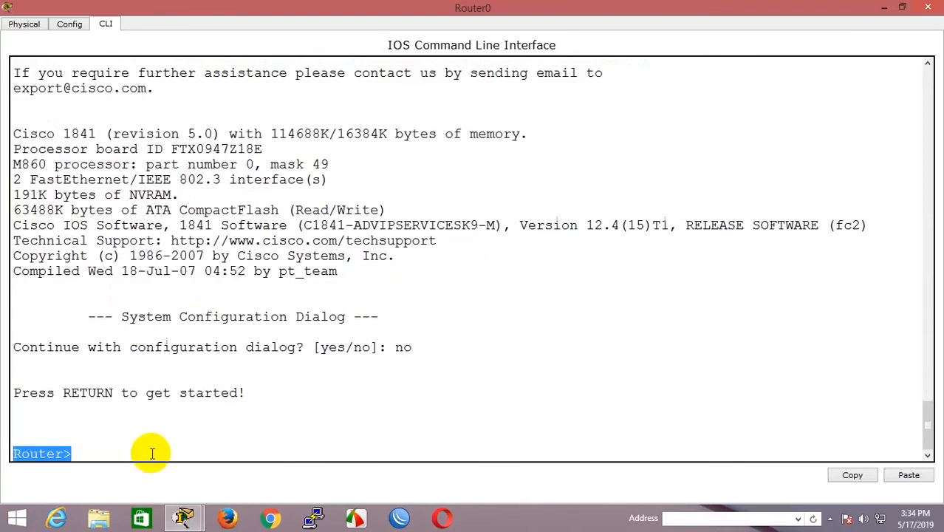
click(88, 452)
drag(59, 453, 9, 457)
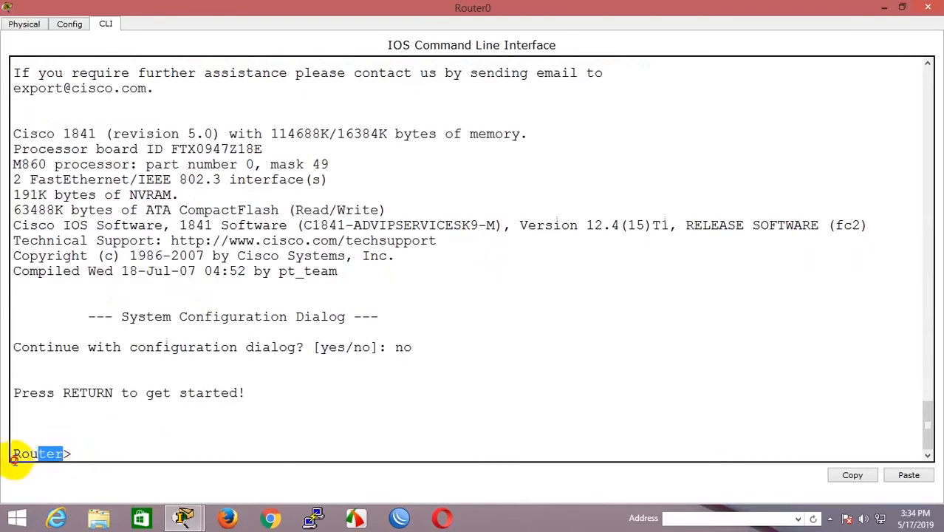
drag(74, 451, 64, 452)
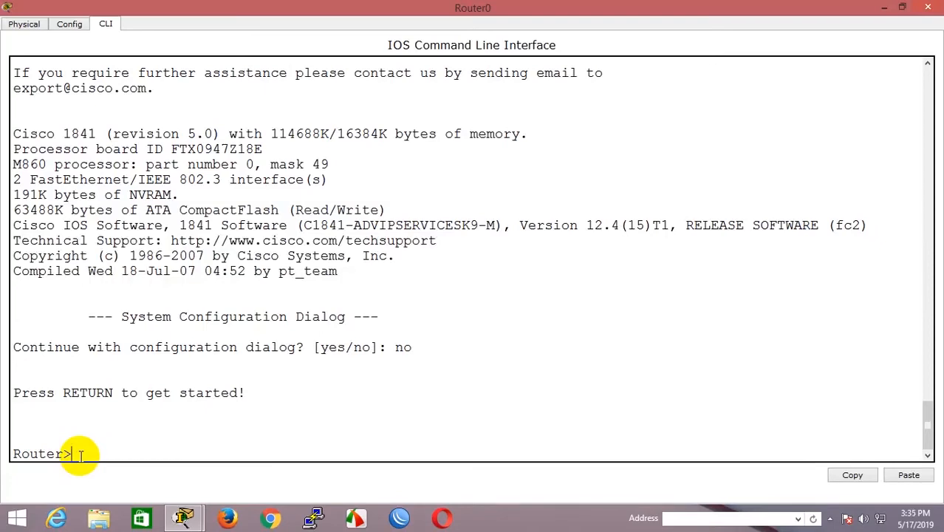
text(enablew)
key(BackSpace)
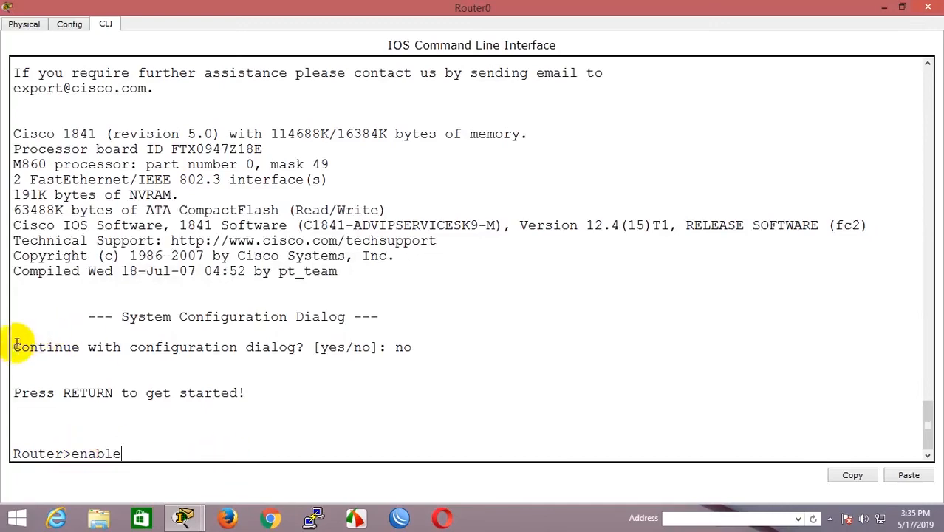
Copy the console text from the configuration dialog question through the enable command
drag(22, 349, 200, 448)
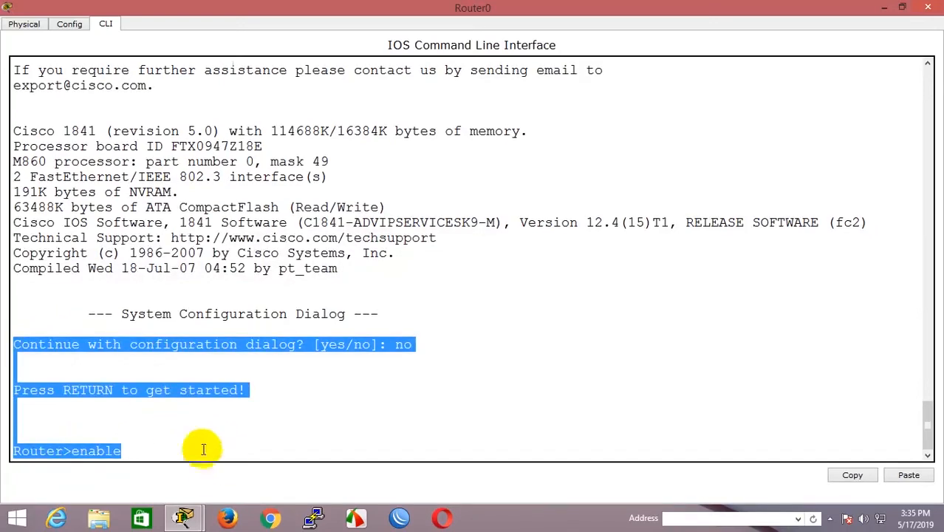
right_click(191, 392)
click(209, 395)
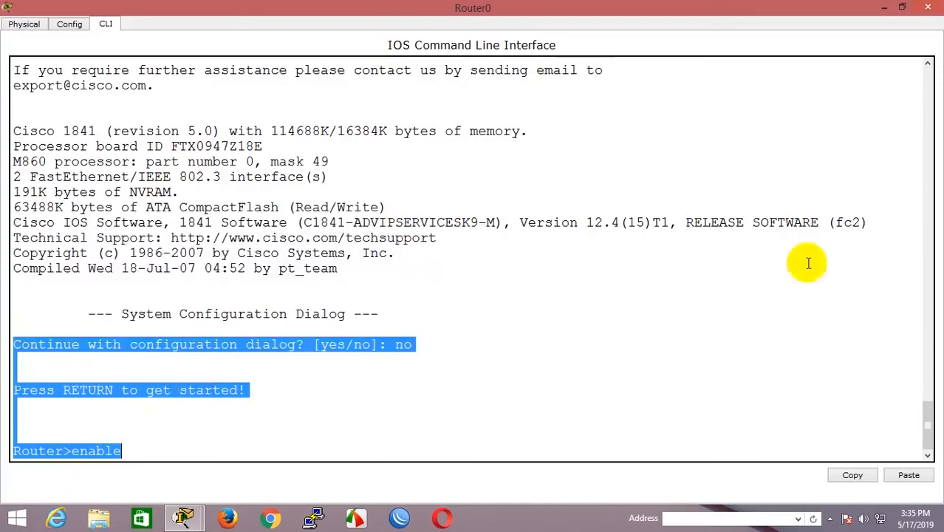
Open the desktop's New Text Document in Notepad, replace its entire content with the copied console text, and highlight the Router>enable line
click(884, 7)
click(882, 6)
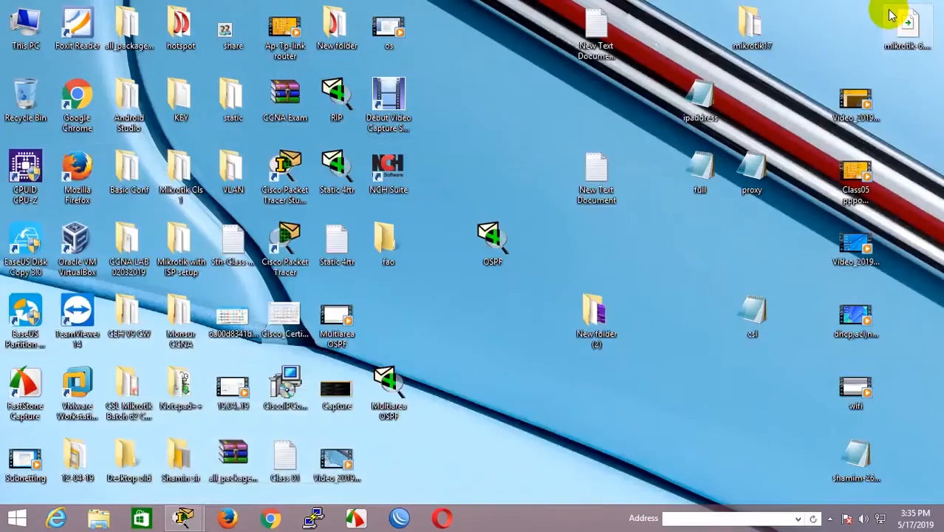
double_click(600, 180)
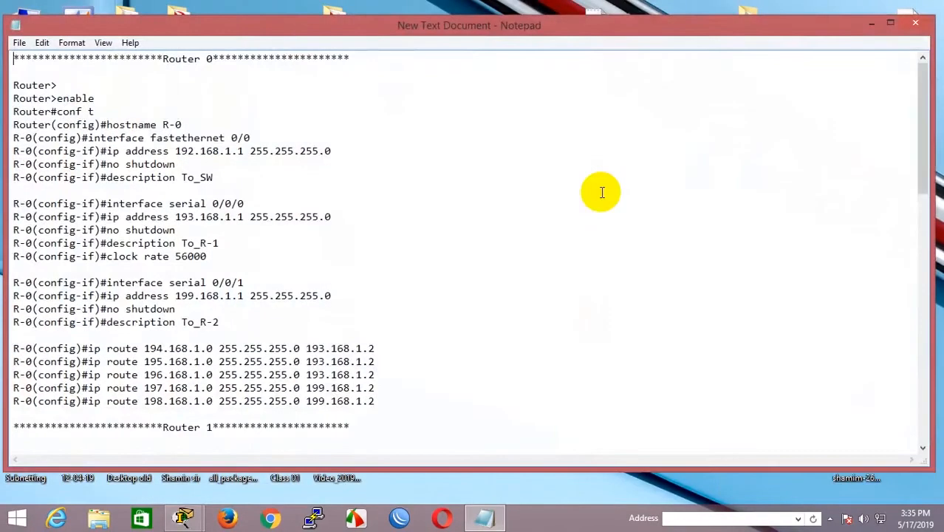
click(602, 192)
key(ctrl+a)
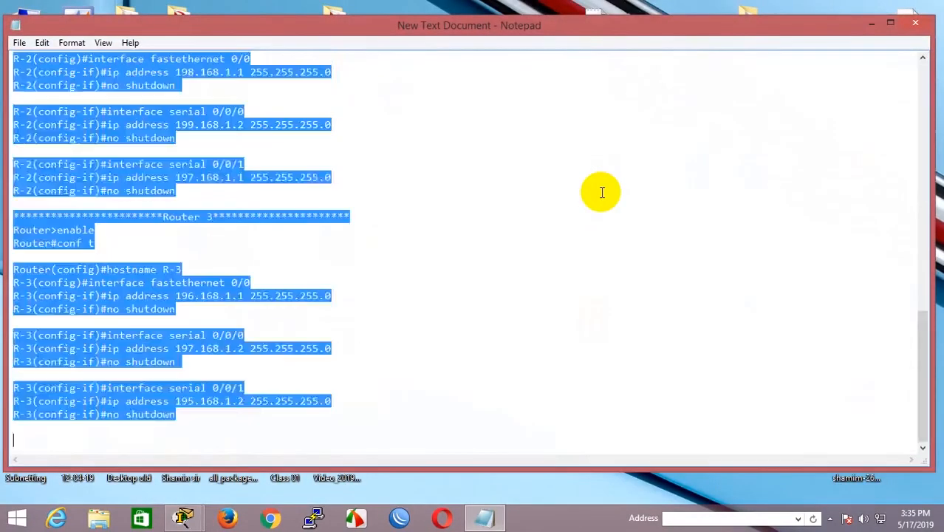
key(Delete)
key(ctrl+v)
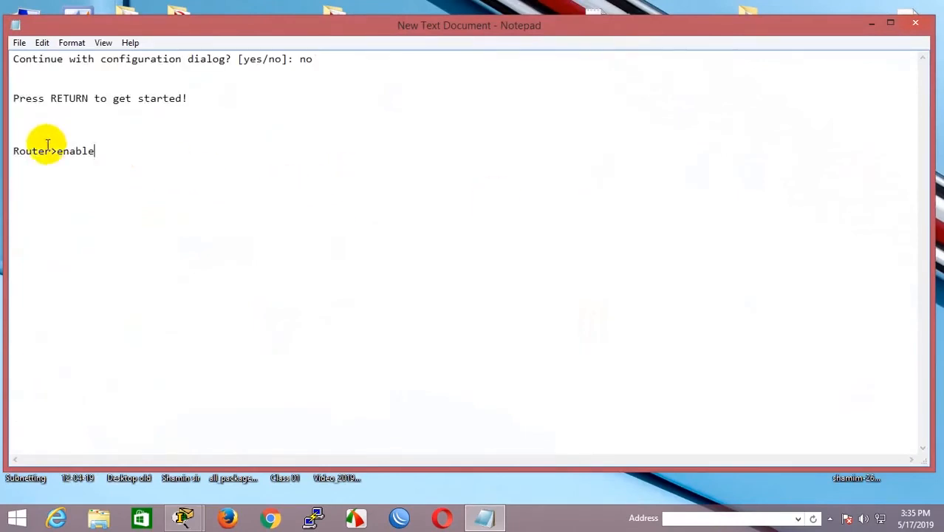
drag(14, 151, 96, 151)
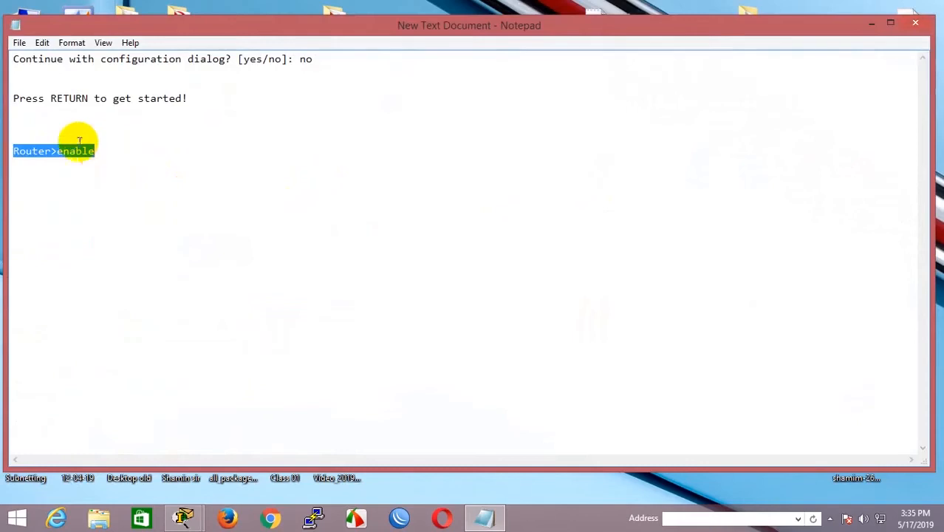
Add a bare Router> line above the Router>enable line in the notes and label it User Mode
click(56, 135)
key(ctrl+v)
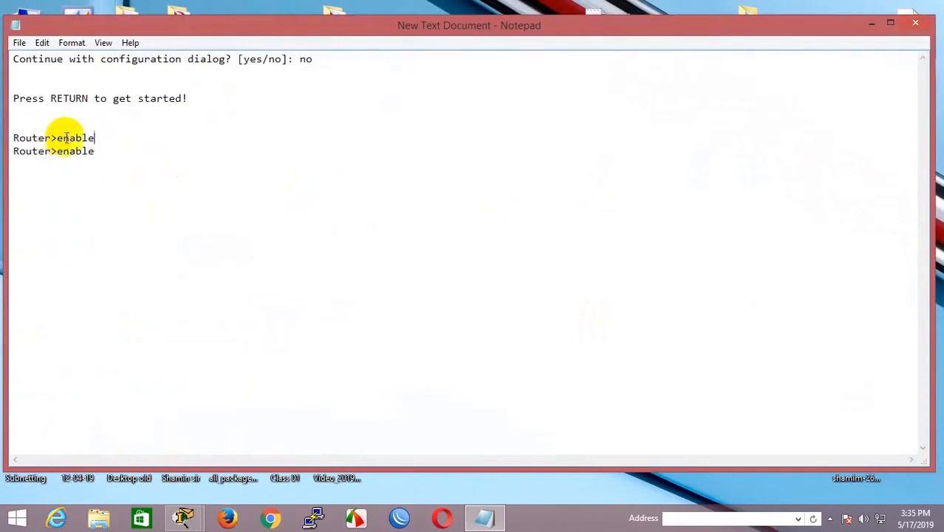
drag(96, 138, 57, 140)
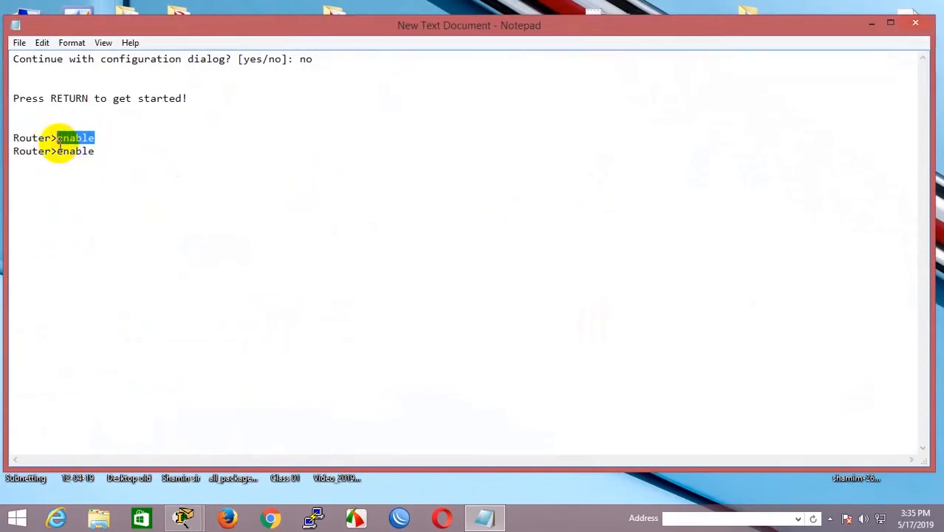
key(BackSpace)
key(Tab)
key(Tab)
key(Tab)
key(Tab)
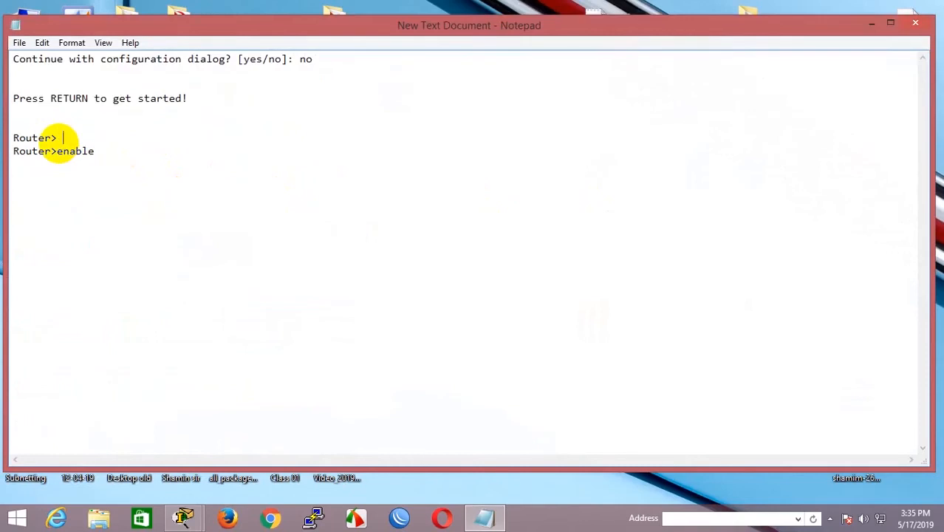
key(Tab)
text(User Mode)
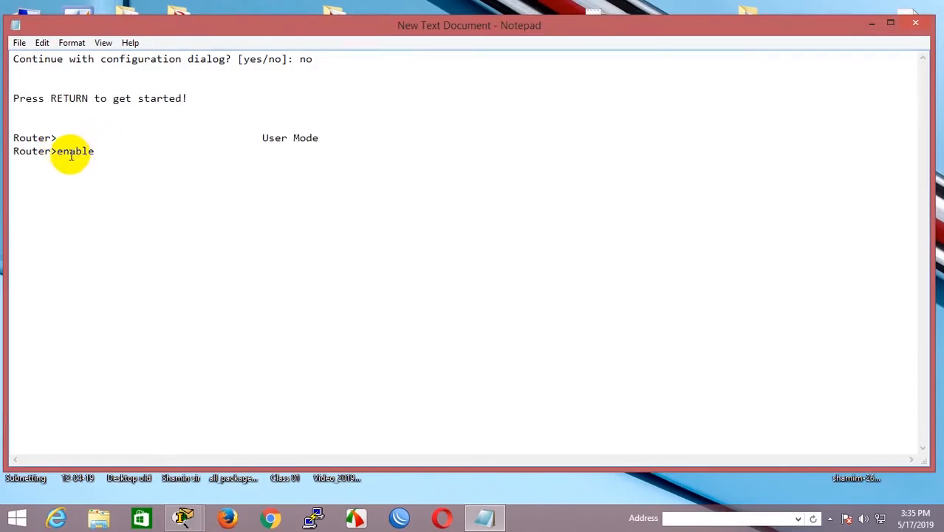
Switch to the Router0 console, run the enable command, and highlight the > and # symbols of the two prompts
mouse_move(189, 519)
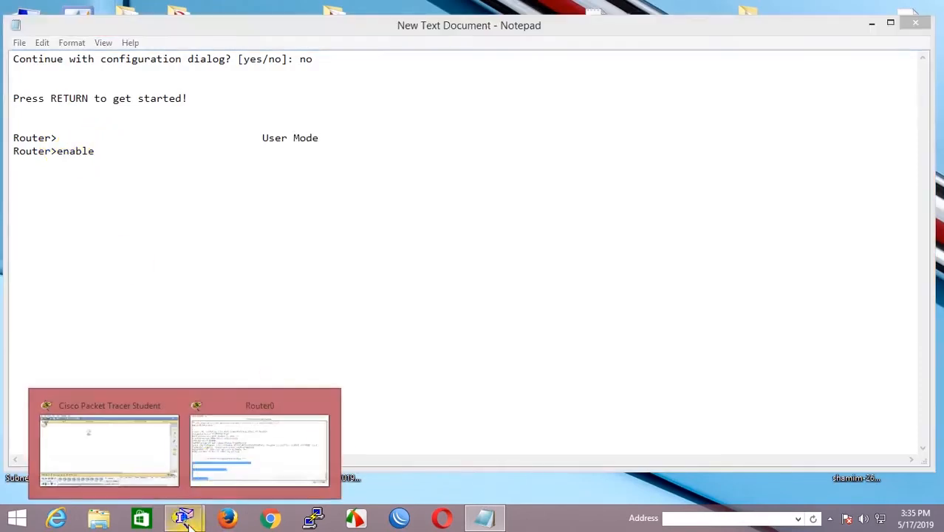
click(211, 459)
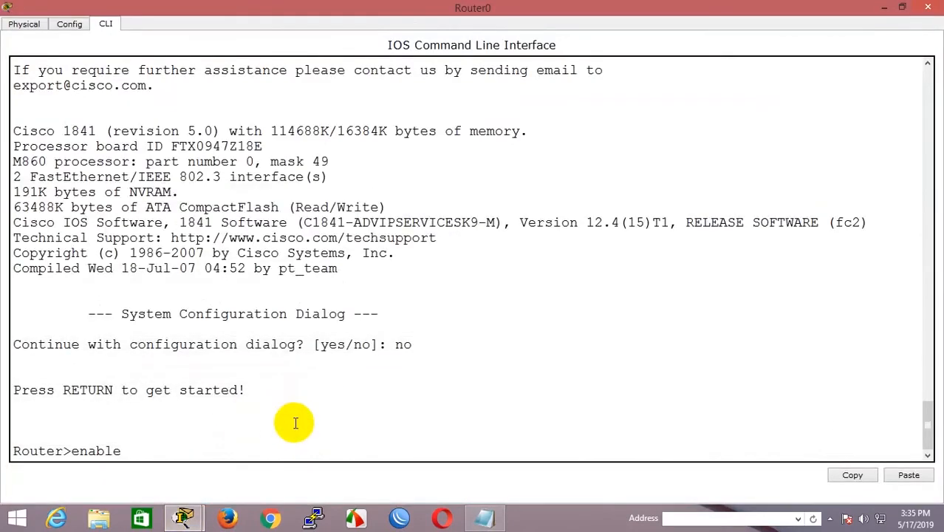
key(Return)
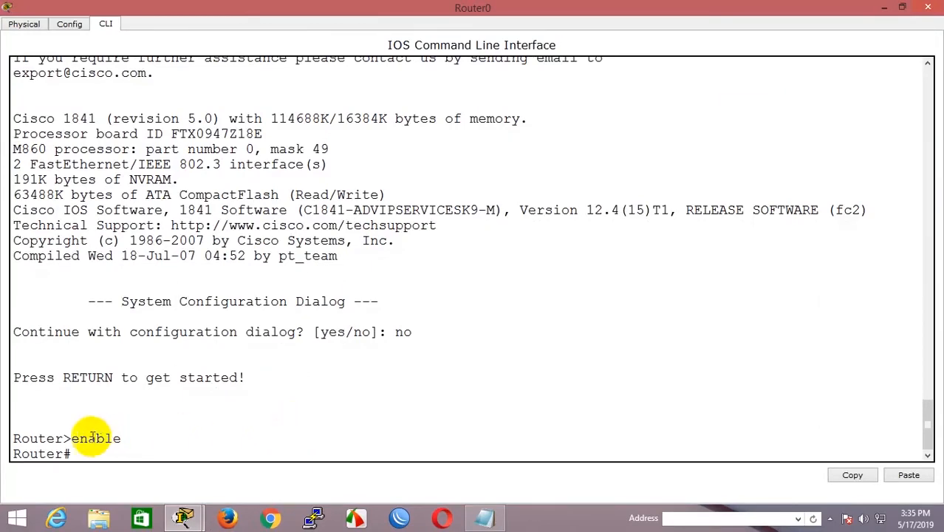
drag(71, 438, 64, 437)
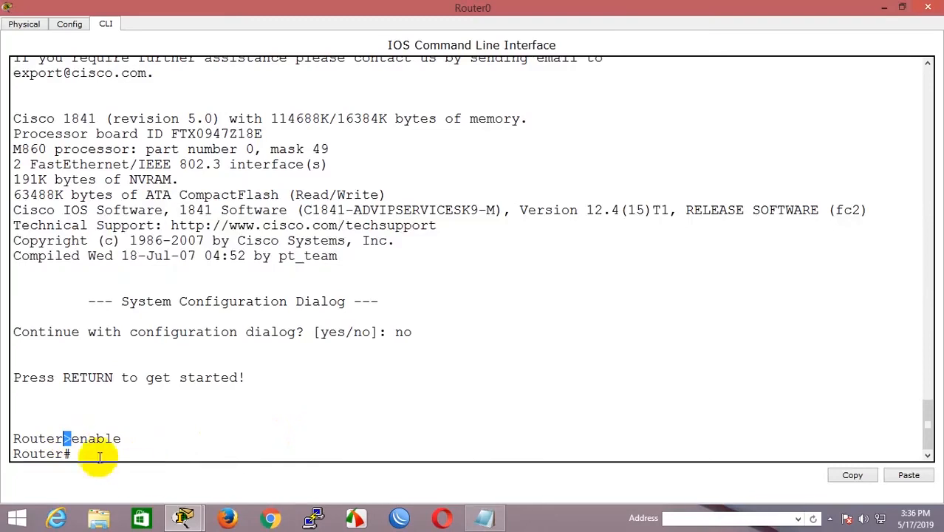
drag(72, 453, 62, 453)
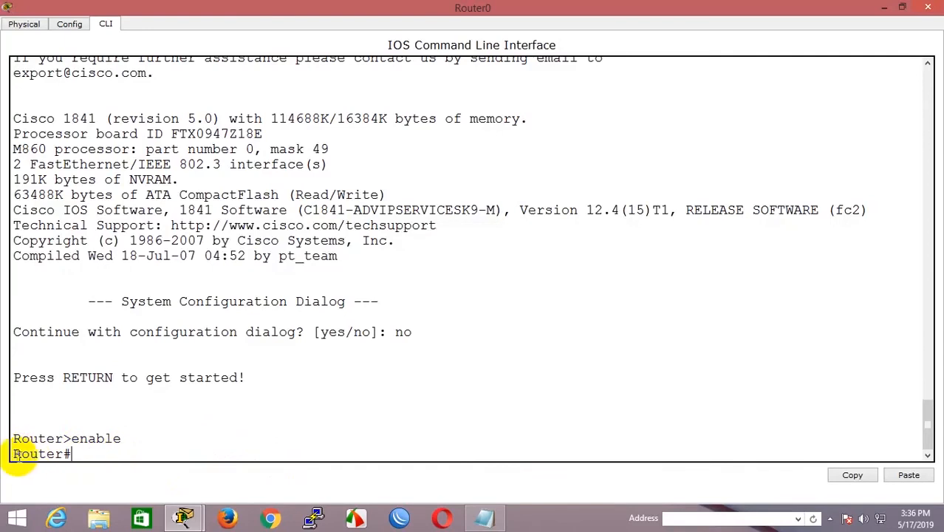
Copy the Router# prompt into the Notepad notes below Router>enable and label it Privilage Mode
drag(16, 453, 96, 455)
key(ctrl+c)
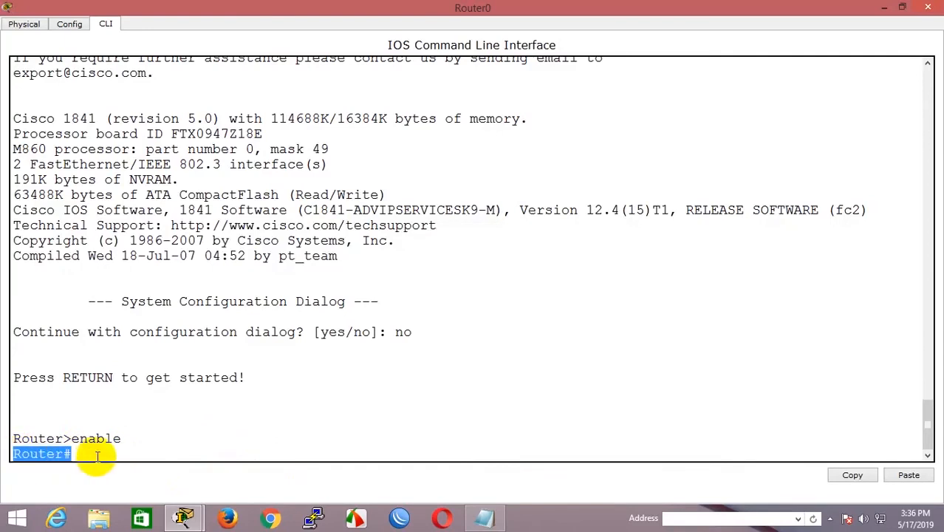
right_click(96, 455)
click(94, 465)
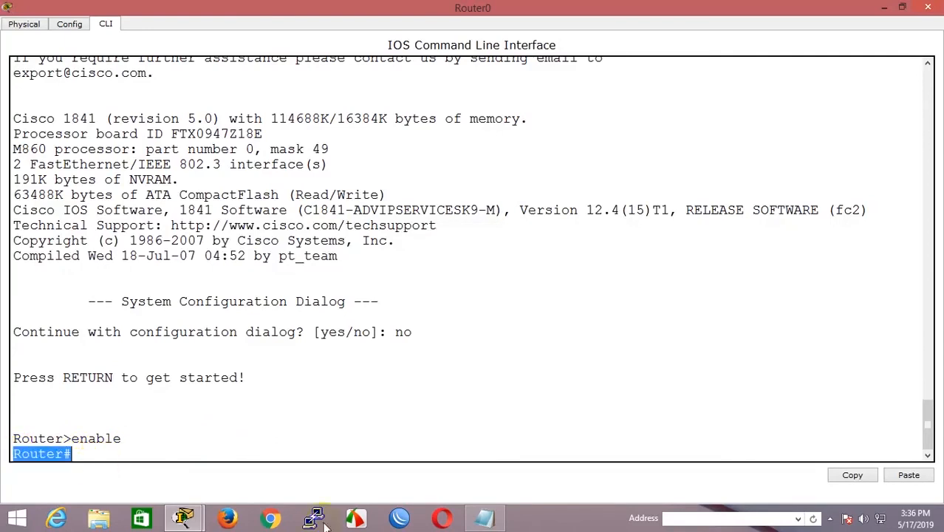
click(485, 517)
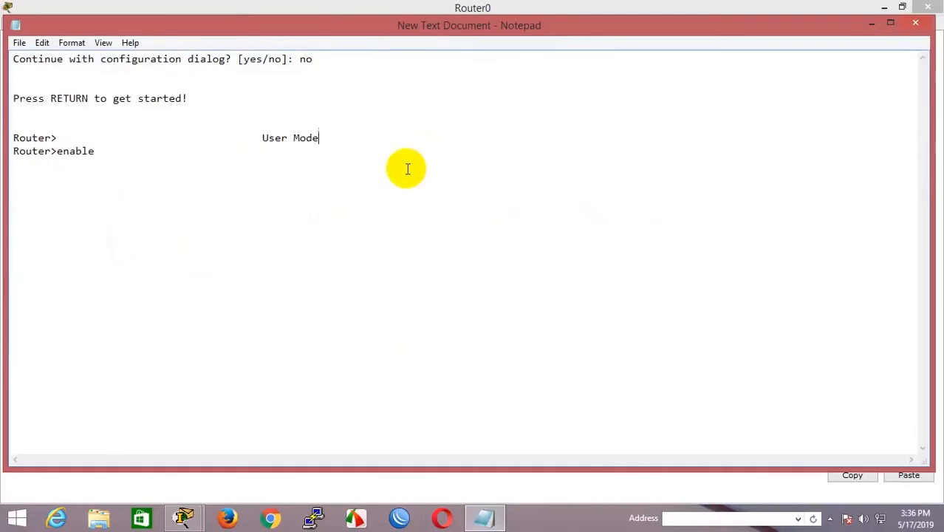
key(Down)
key(Down)
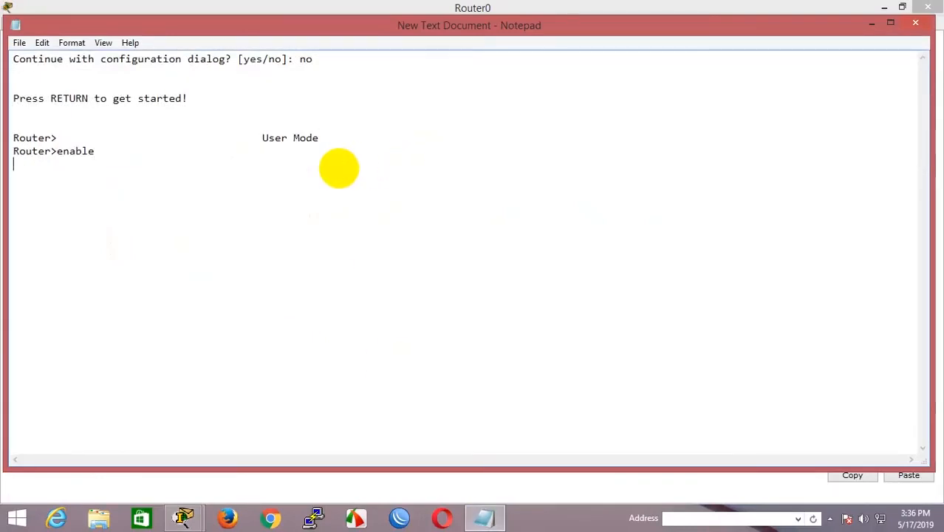
key(ctrl+v)
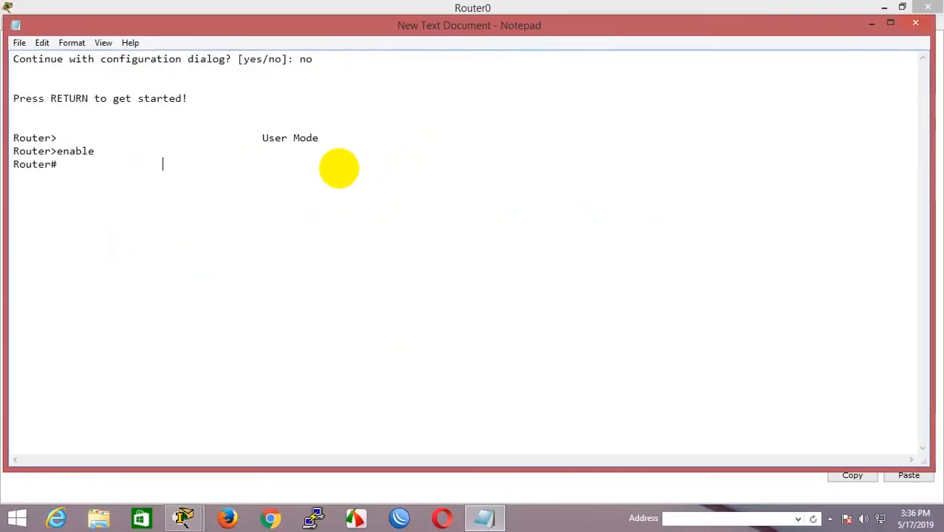
text(Pri)
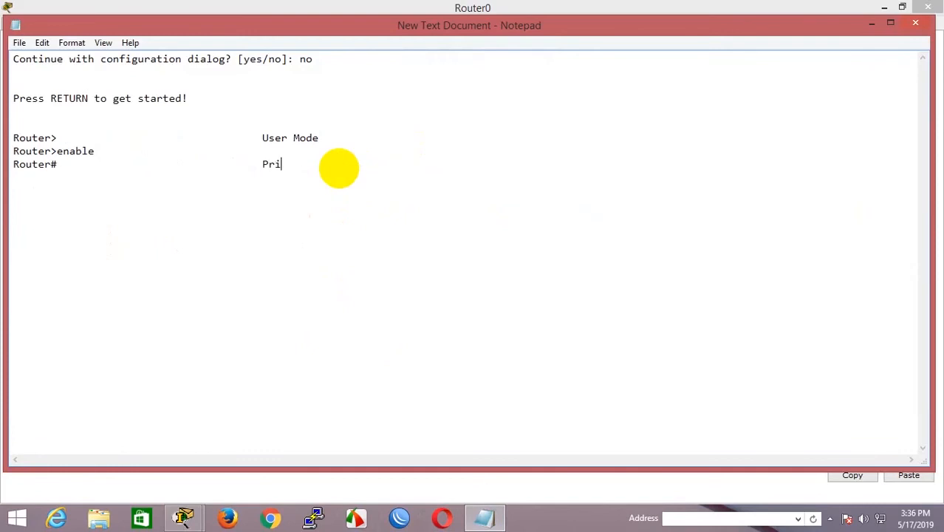
text(vilage Mode)
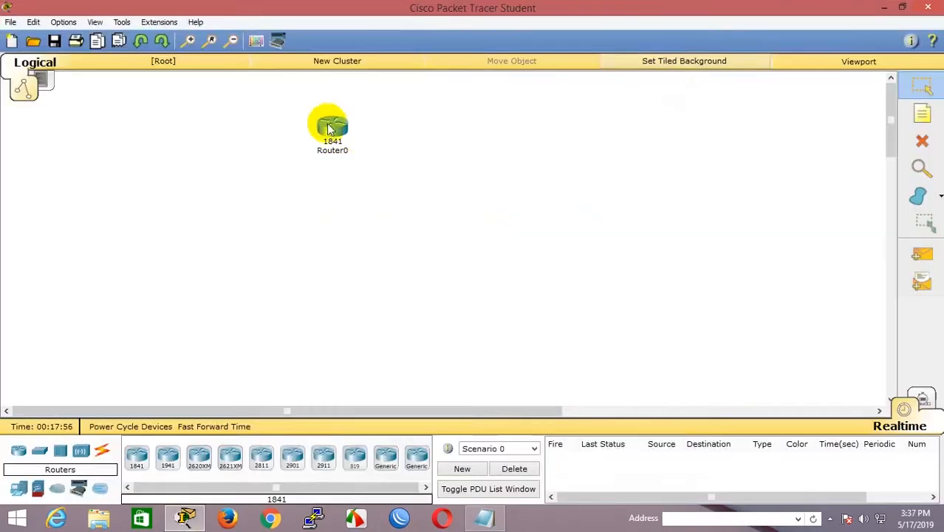
Reopen Router0's command line from the Packet Tracer workspace and write show running-config at the Router# prompt
click(330, 129)
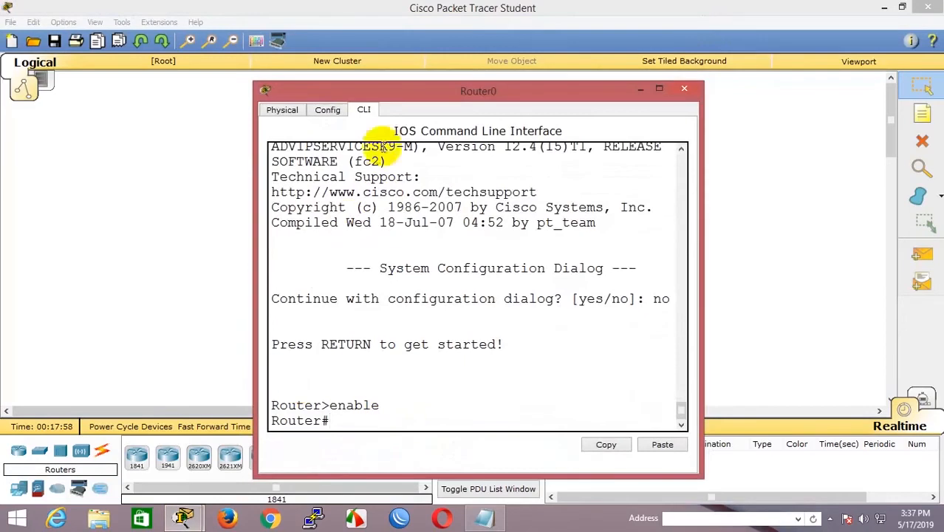
drag(382, 96, 353, 30)
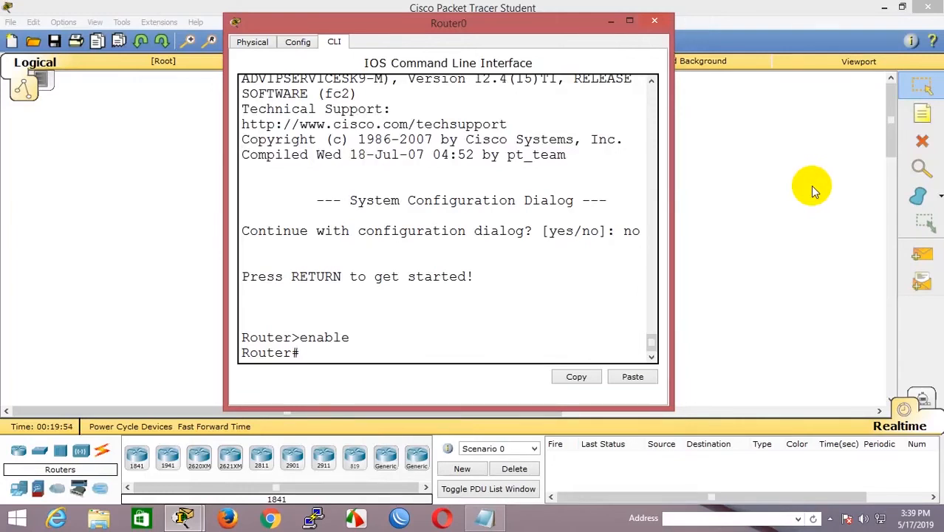
click(726, 257)
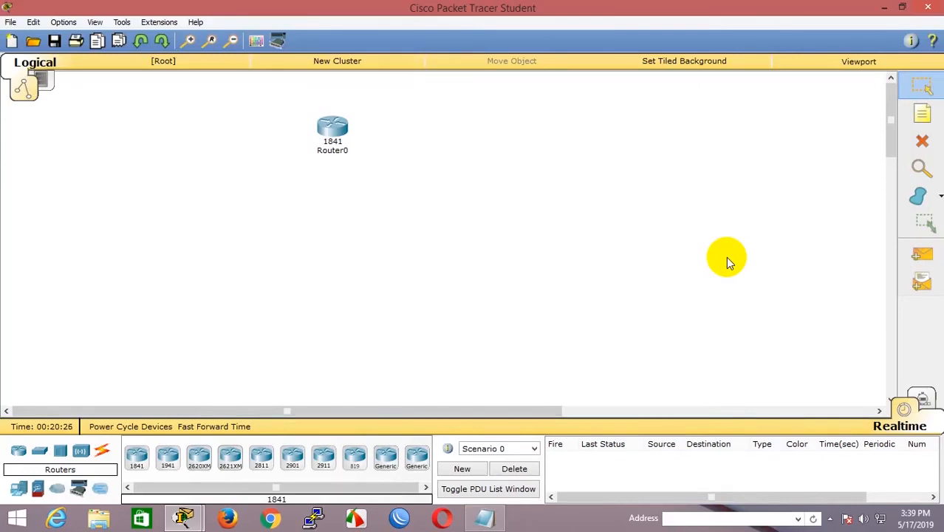
click(331, 132)
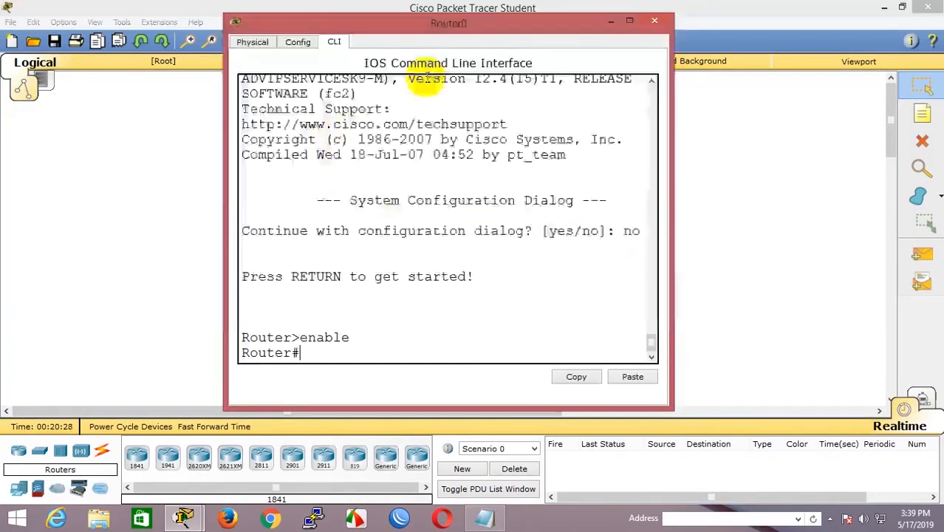
drag(418, 30, 229, 65)
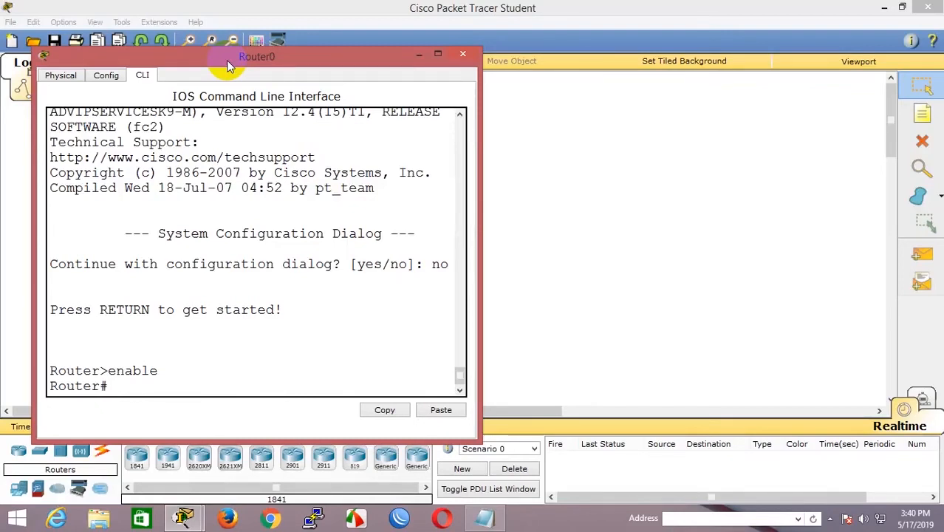
drag(221, 49, 220, 11)
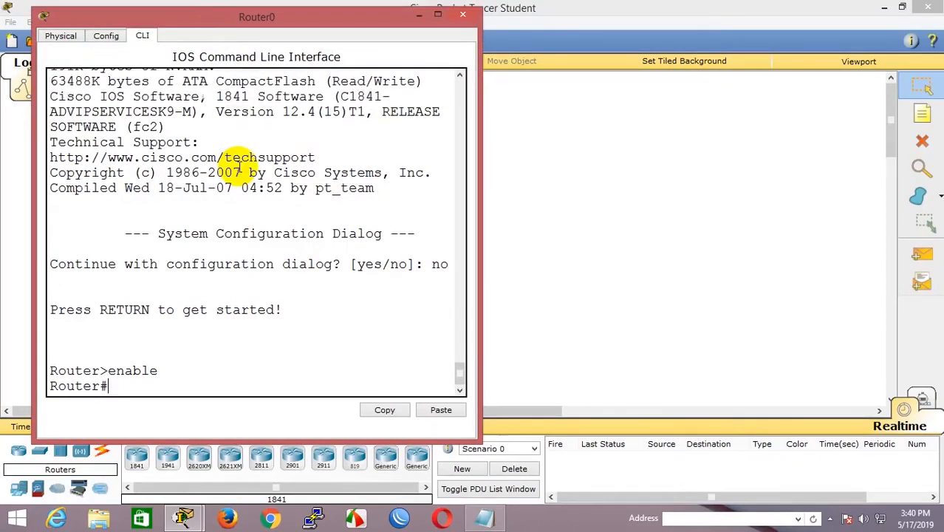
text(sow)
key(BackSpace)
key(BackSpace)
key(BackSpace)
text(how running-config)
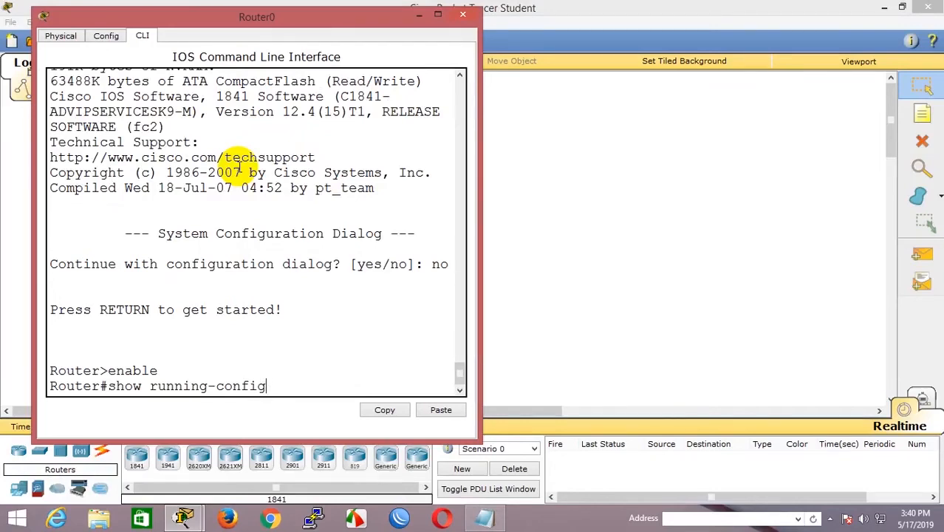
Copy the Router#show running-config line into the Notepad notes and annotate it with Shows content from RAM
drag(59, 381, 245, 386)
right_click(247, 385)
click(282, 395)
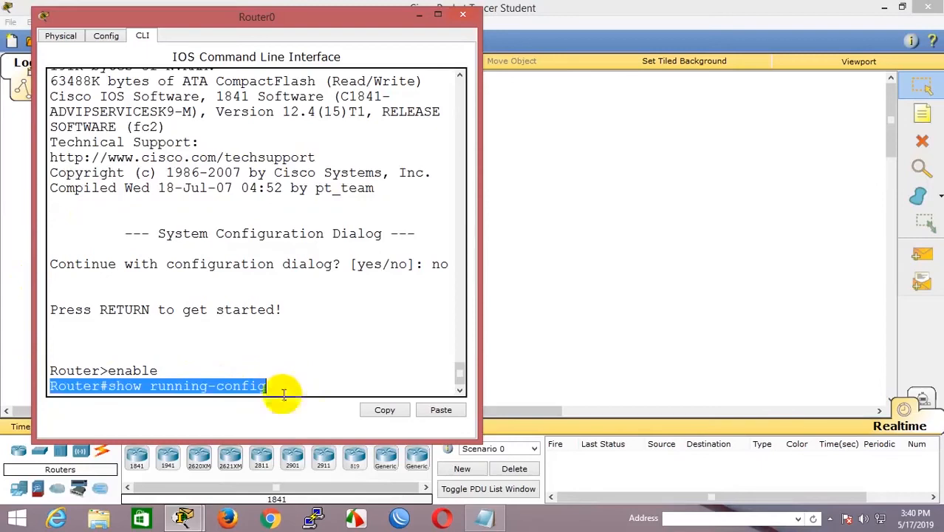
click(484, 517)
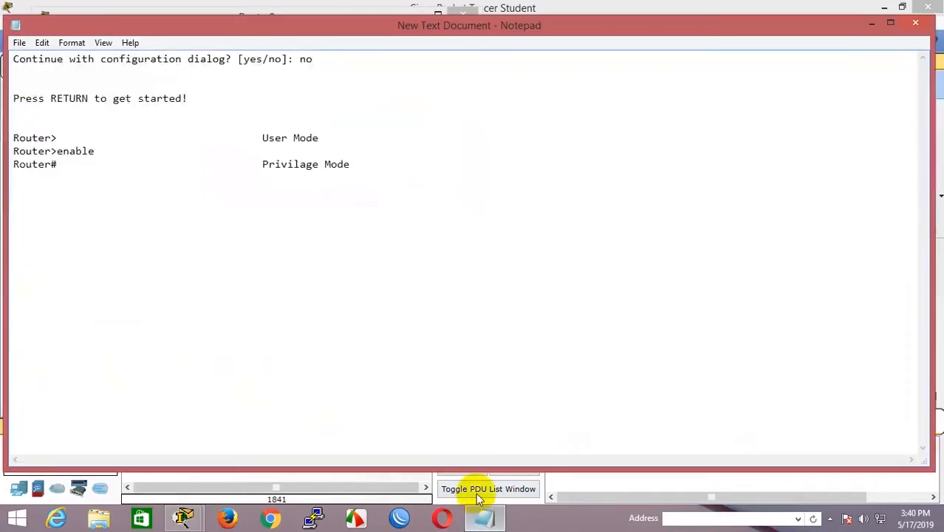
key(Return)
key(ctrl+v)
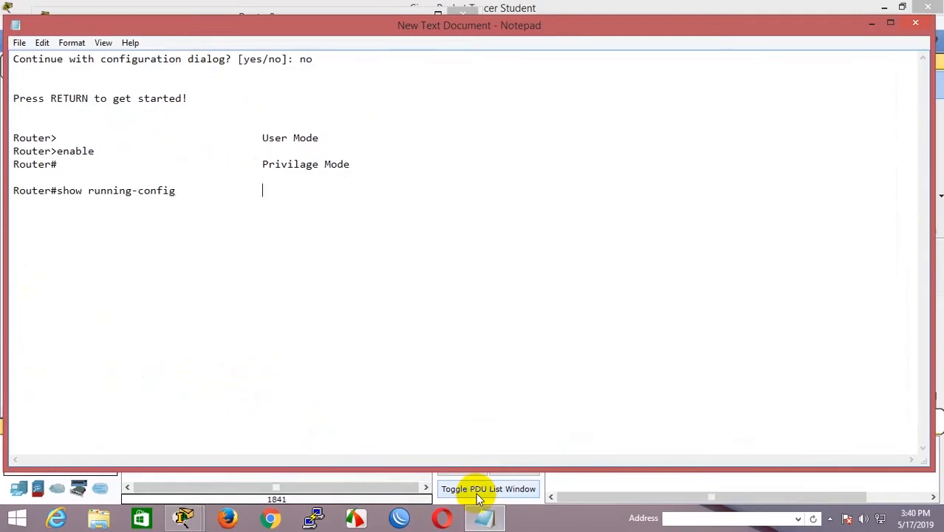
text(sHO)
key(BackSpace)
key(BackSpace)
key(BackSpace)
text(Shows content)
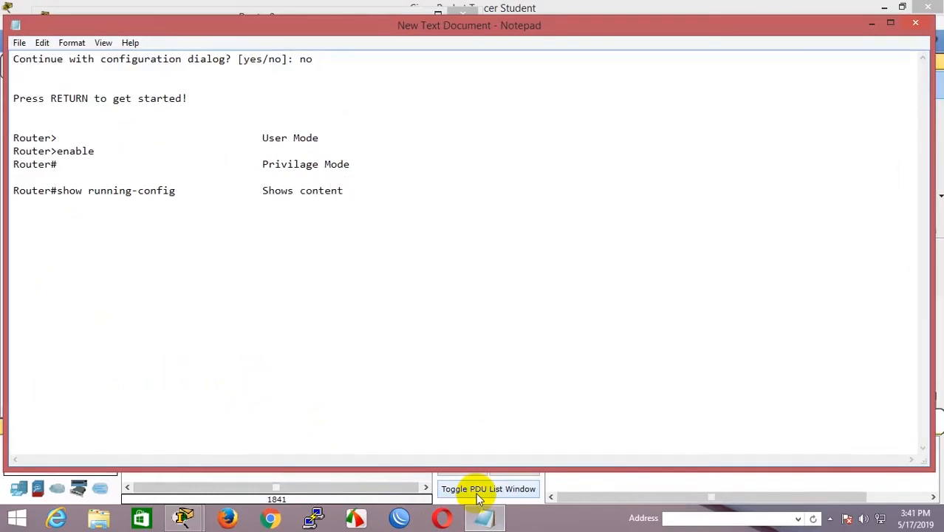
text( from RAM)
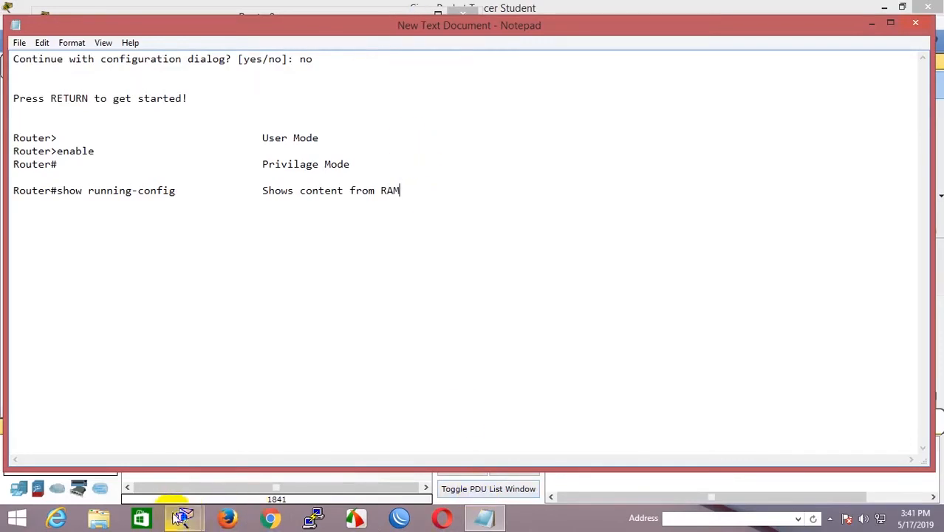
Return to the Router0 console and run the show running-config command
mouse_move(185, 516)
click(238, 443)
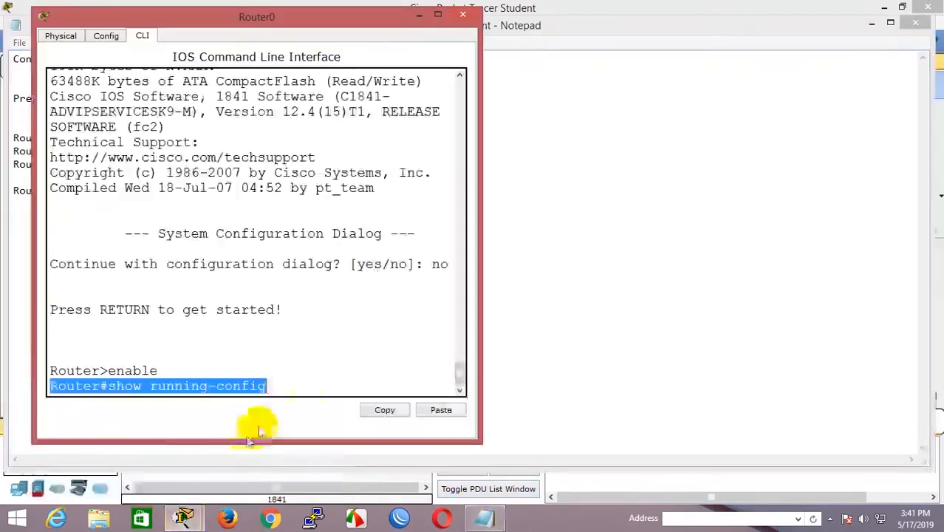
click(332, 379)
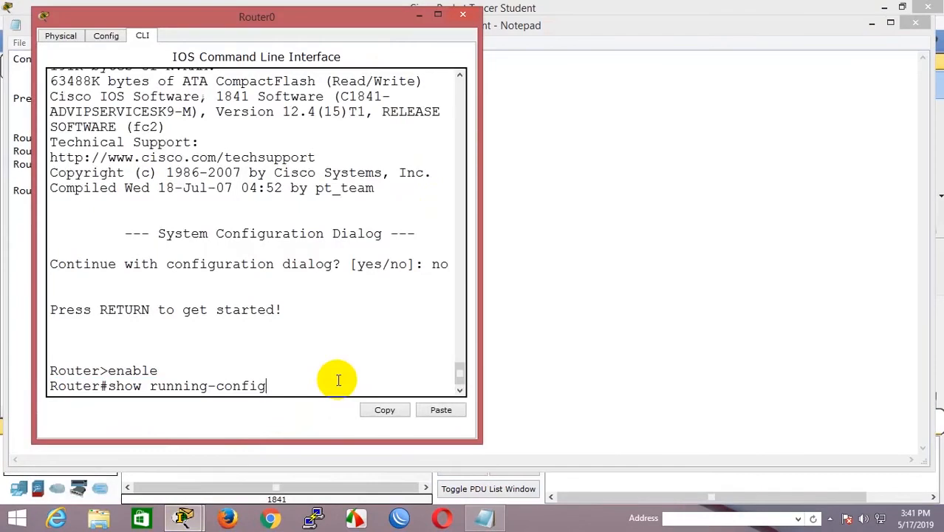
key(Return)
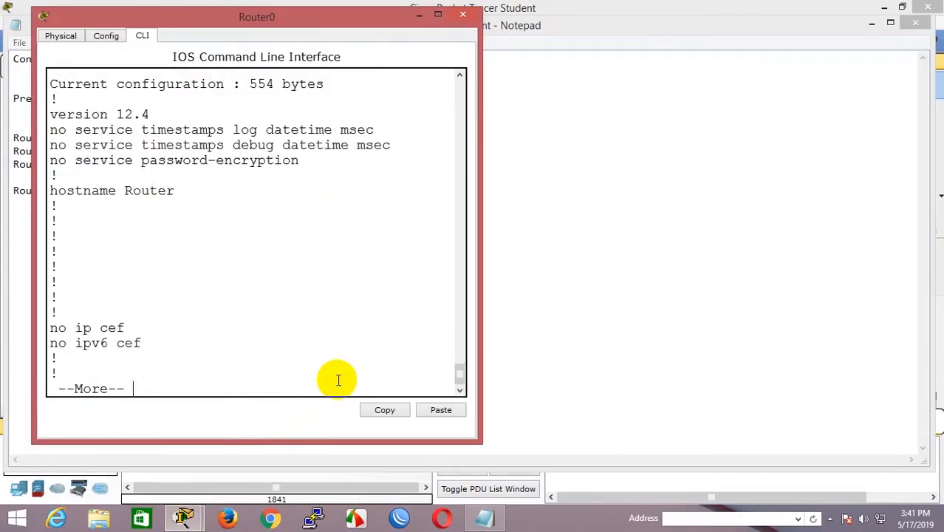
Examine the start of the running configuration output, highlighting the command, the Building configuration line and the configuration size
scroll(339, 380, up, 1)
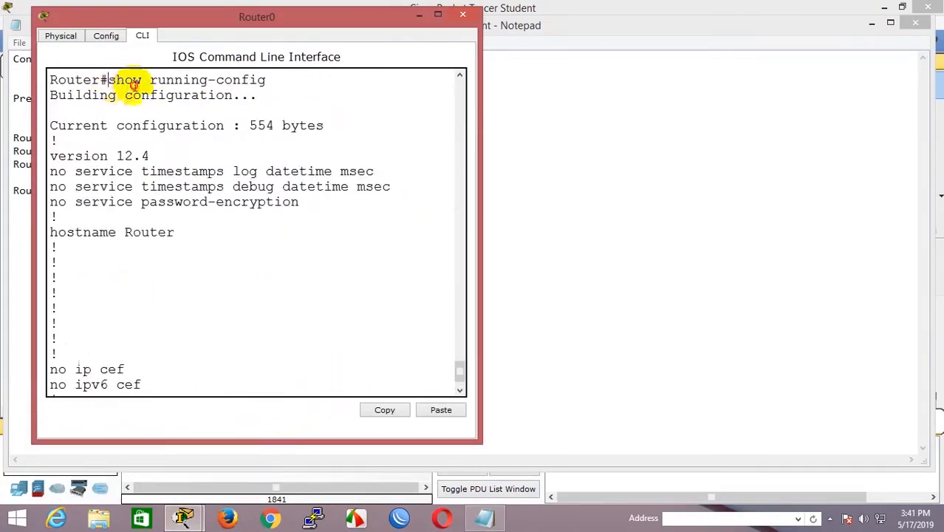
drag(107, 80, 253, 82)
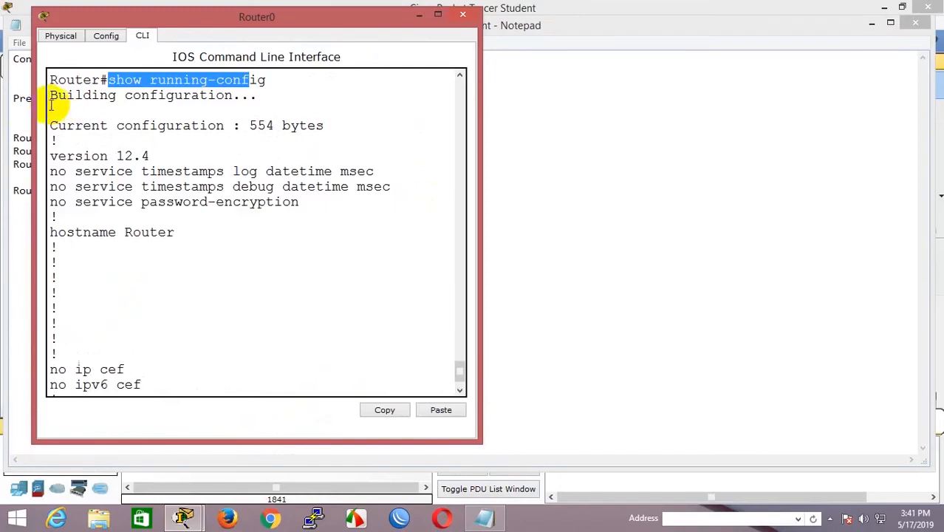
drag(50, 94, 268, 94)
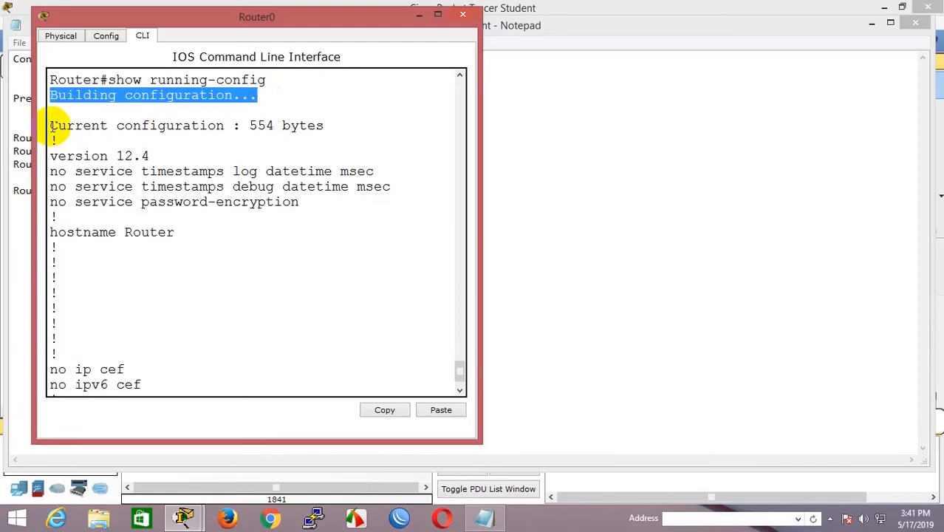
click(250, 126)
drag(249, 126, 317, 126)
click(320, 127)
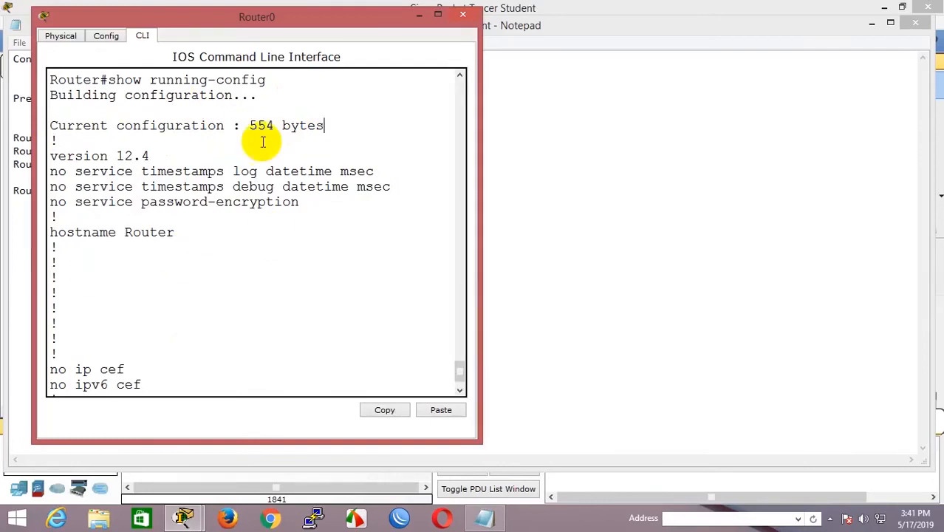
Examine the configuration size and the version line in the running configuration output, highlighting each
drag(250, 125, 280, 126)
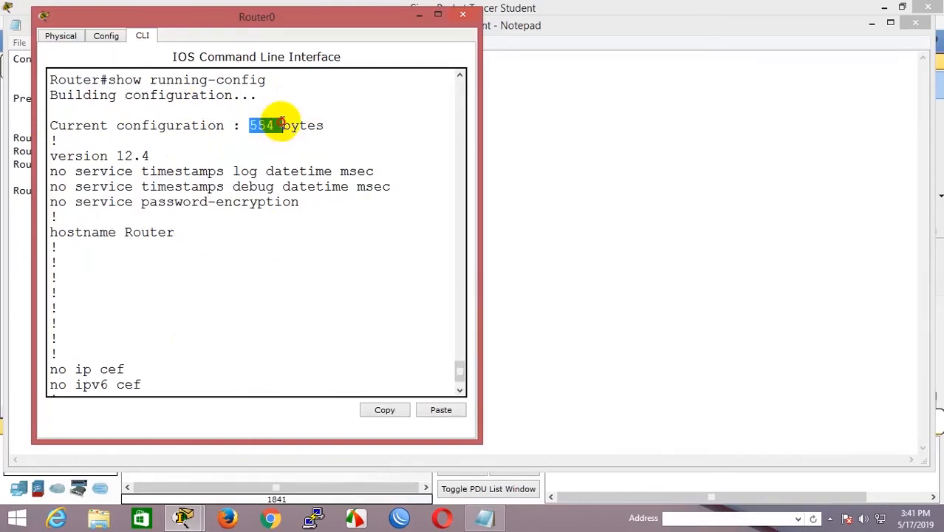
click(209, 171)
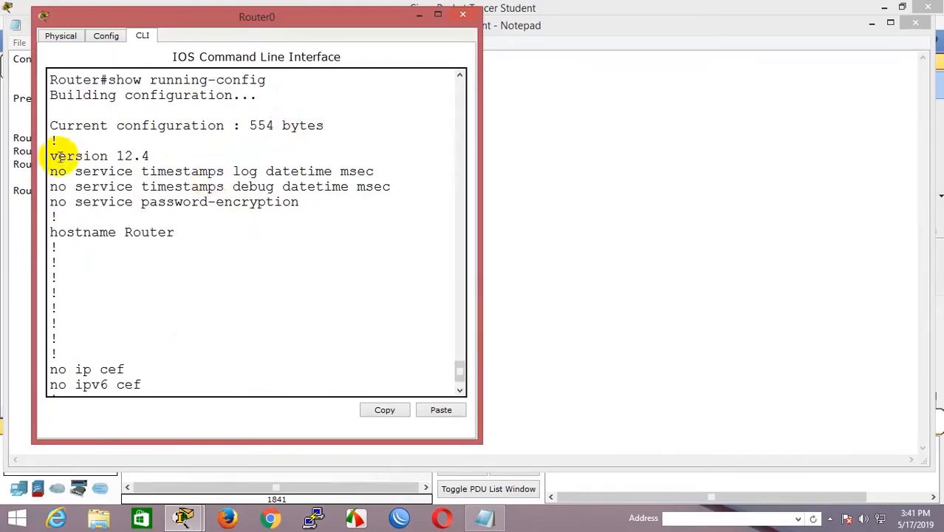
drag(51, 155, 149, 156)
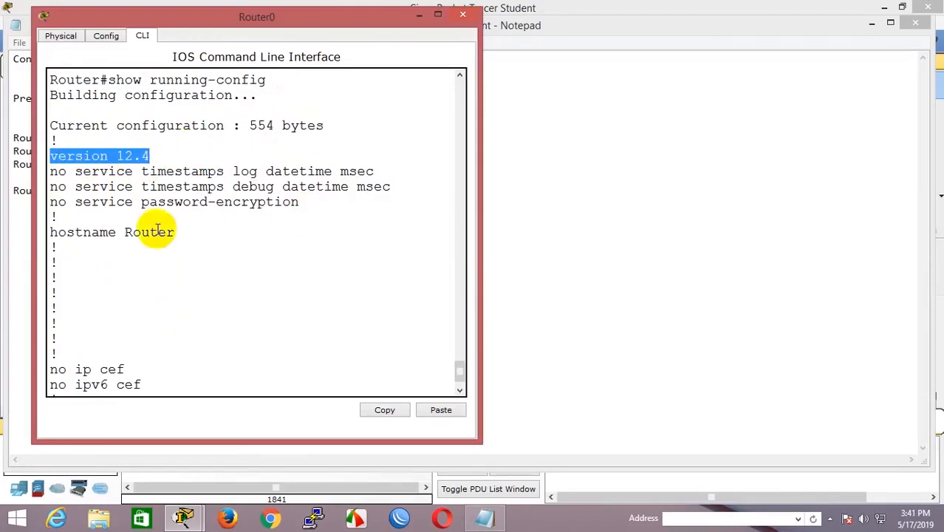
click(233, 277)
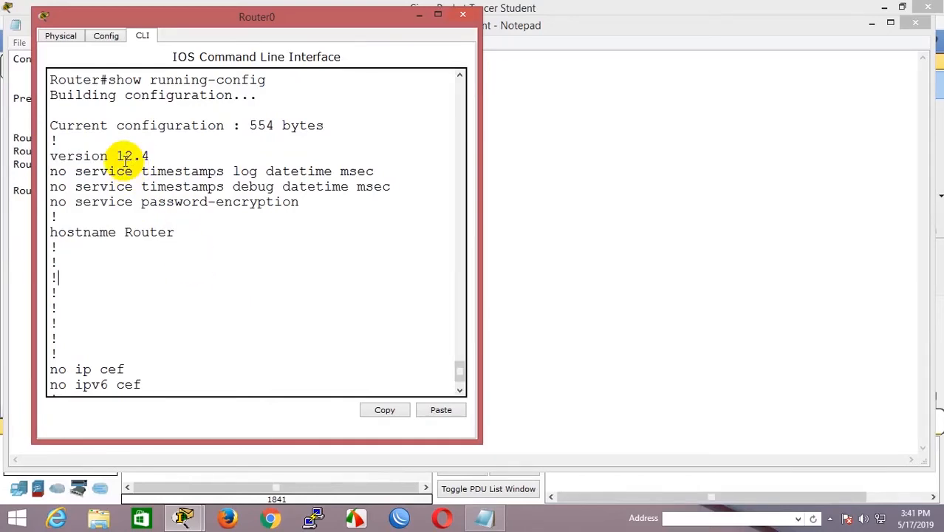
click(126, 158)
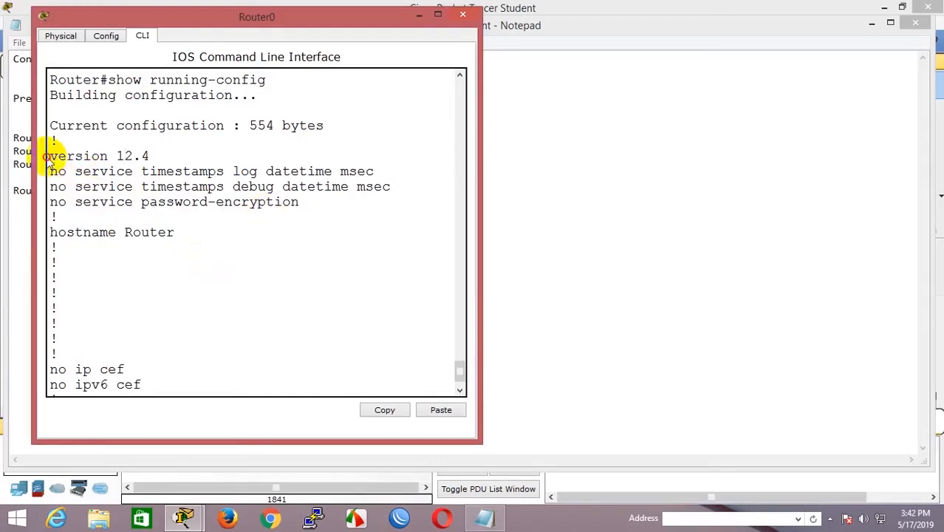
drag(50, 156, 152, 154)
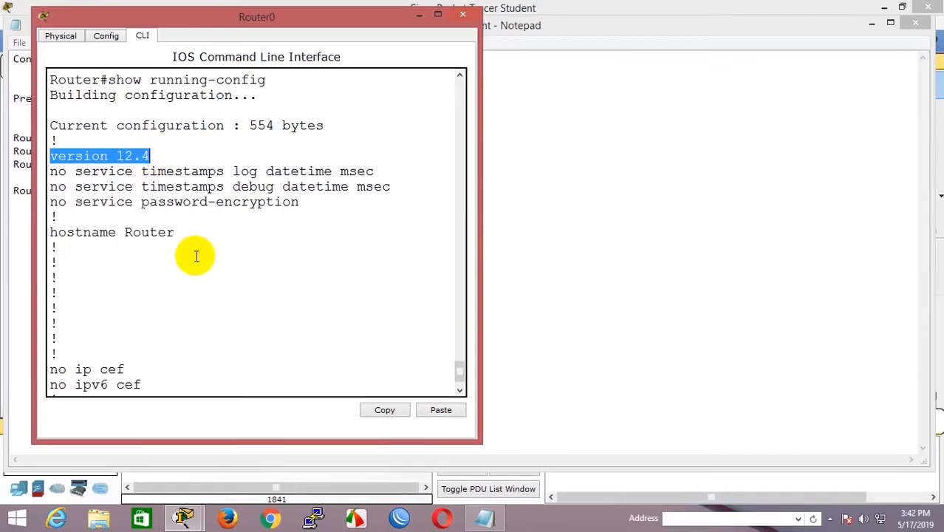
Examine the three "no service" lines for log timestamps, debug timestamps and password encryption, highlighting their "no" keyword
double_click(57, 172)
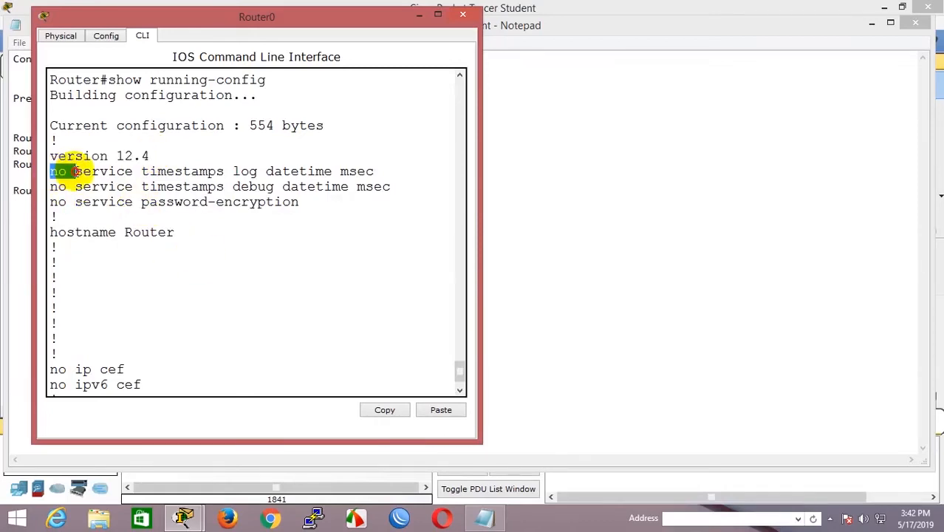
drag(50, 186, 85, 203)
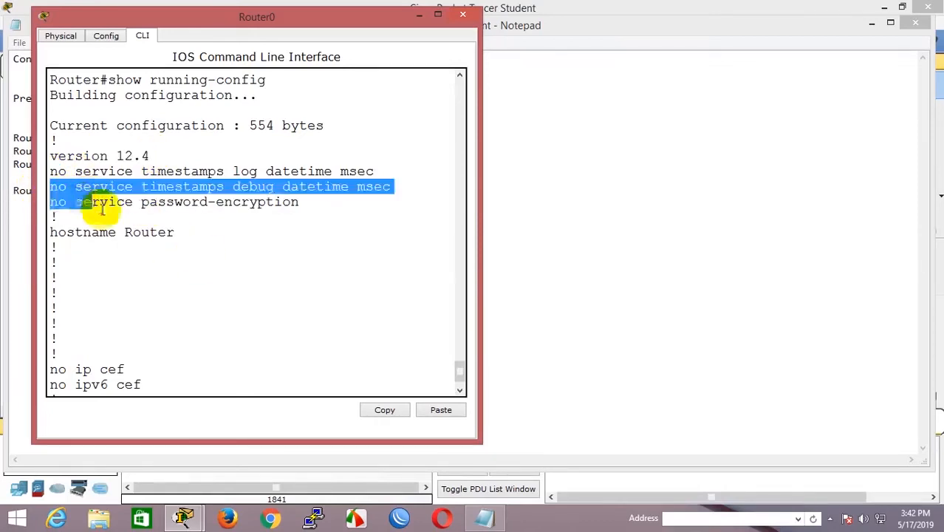
click(99, 207)
double_click(58, 186)
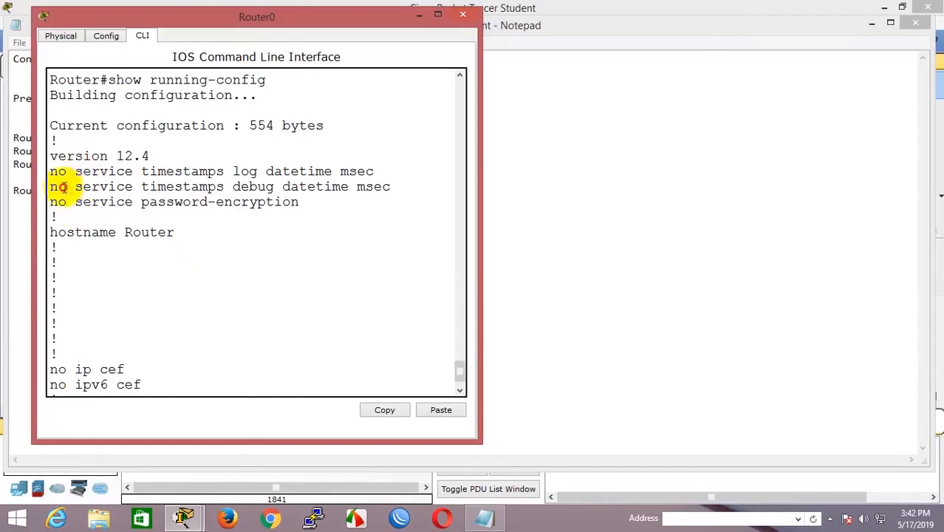
double_click(57, 172)
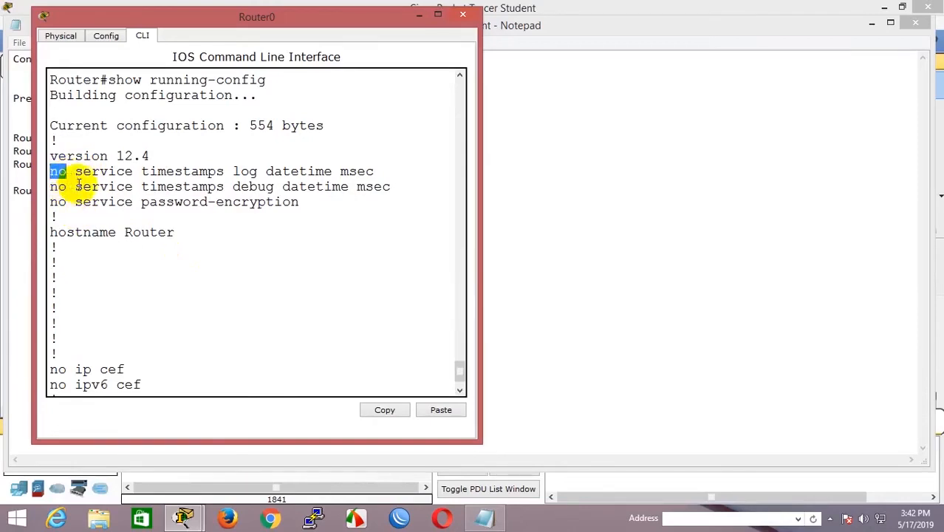
click(77, 175)
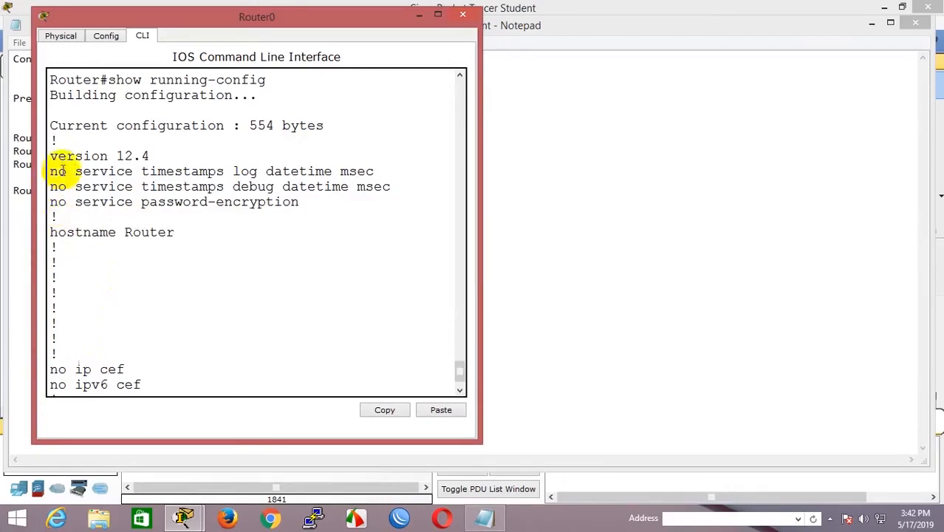
drag(51, 208, 59, 209)
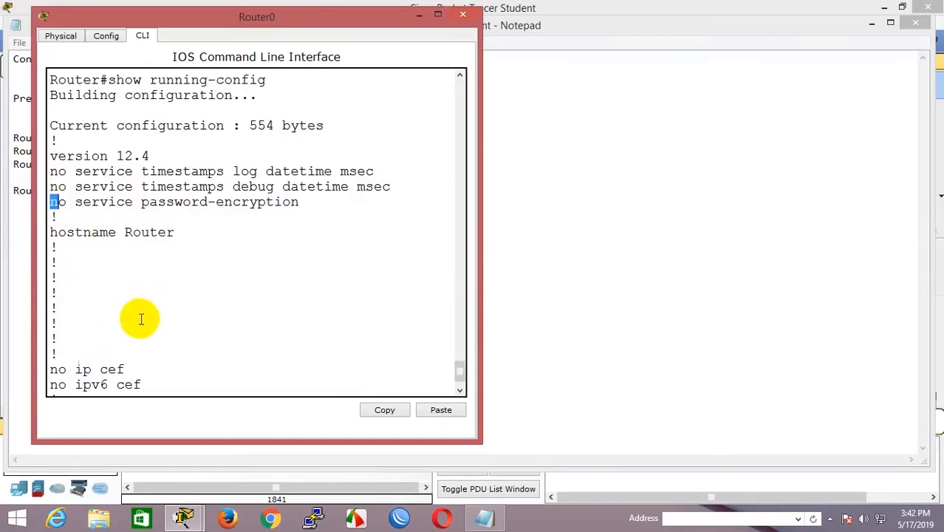
Examine the hostname line and compare its name with the router name in the enable and show running-config prompts
scroll(133, 318, down, 1)
click(51, 190)
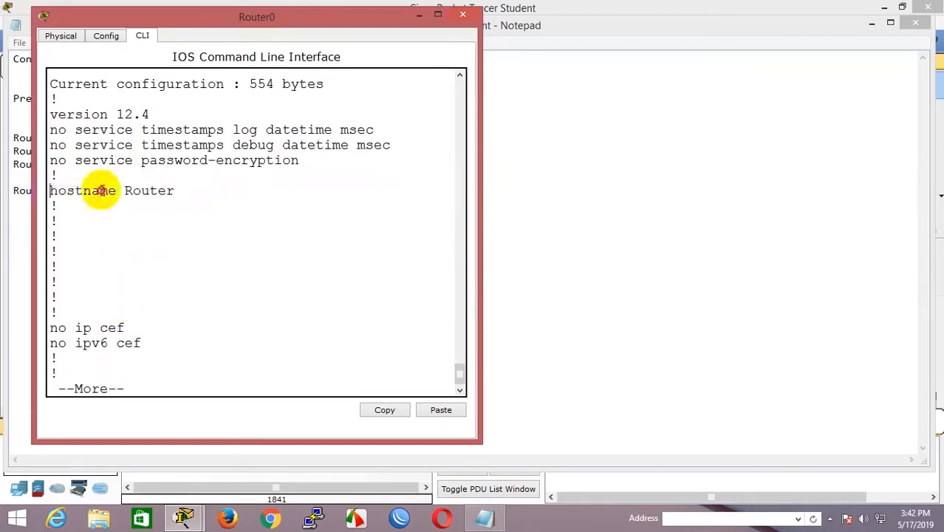
drag(101, 191, 127, 194)
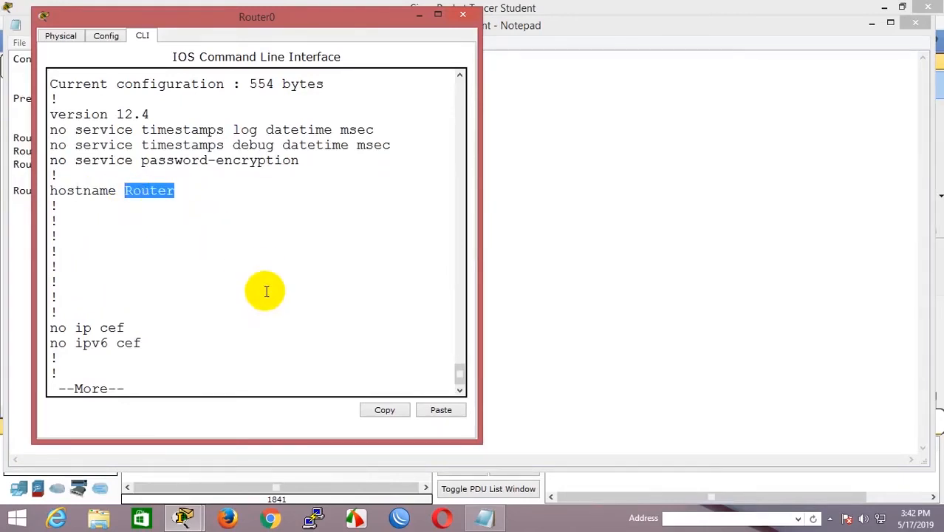
scroll(265, 290, up, 4)
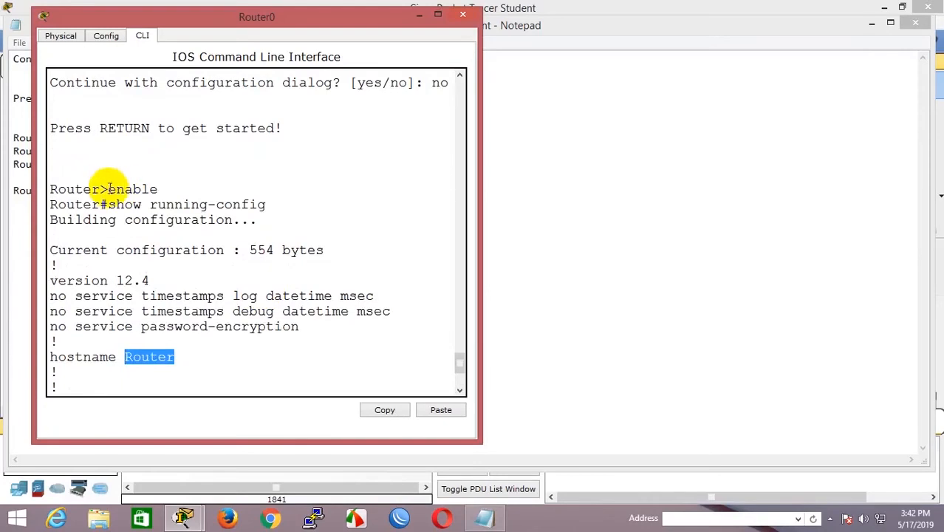
drag(101, 189, 10, 185)
drag(107, 204, 32, 199)
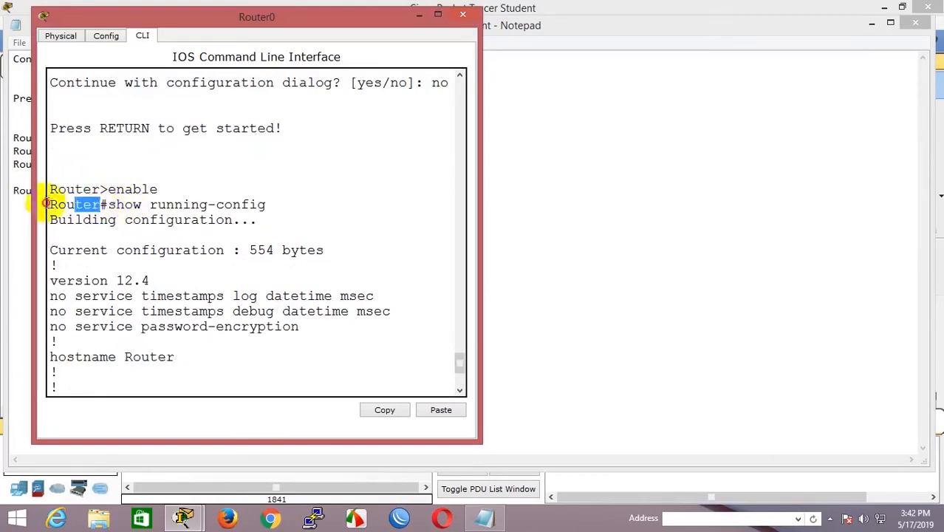
scroll(273, 295, down, 3)
drag(177, 231, 127, 231)
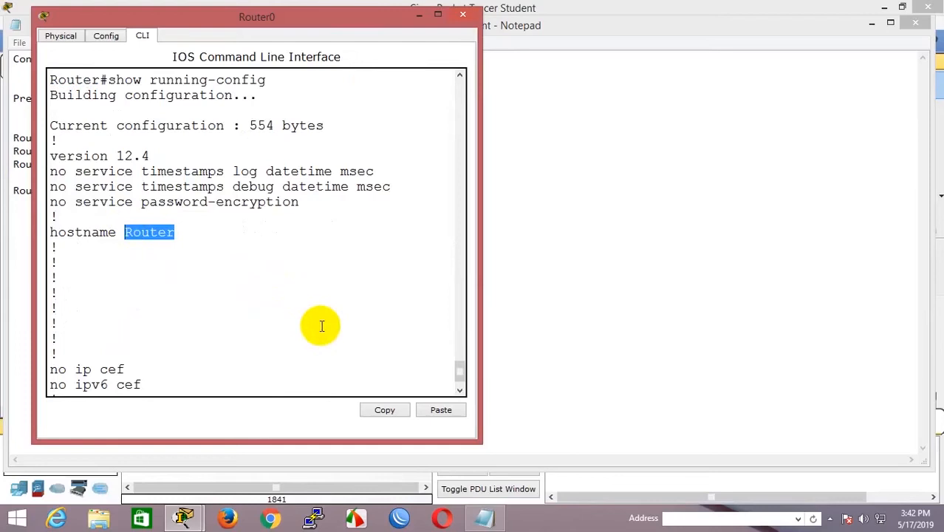
Advance the running configuration output to the spanning-tree mode line and highlight it for examination
scroll(322, 325, down, 4)
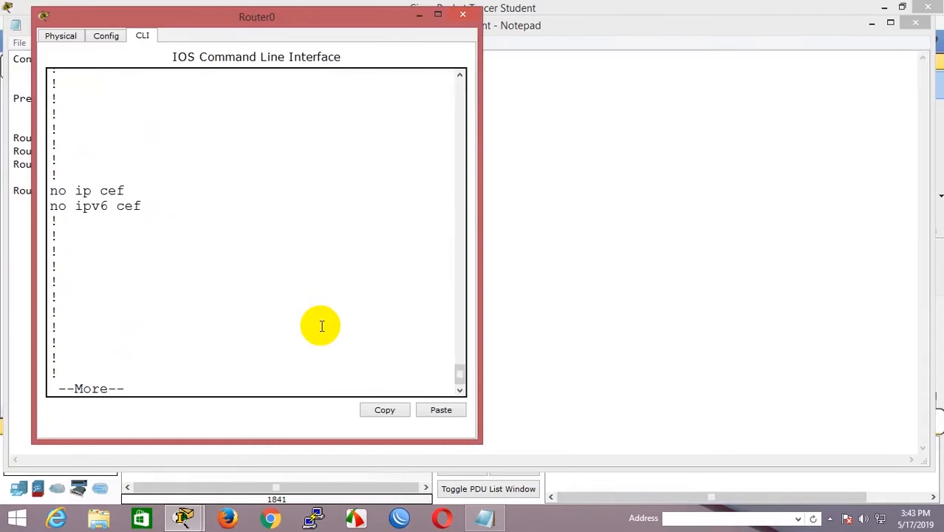
key(Return)
key(Return)
key(Return)
key(Return)
key(Return)
key(Return)
key(Return)
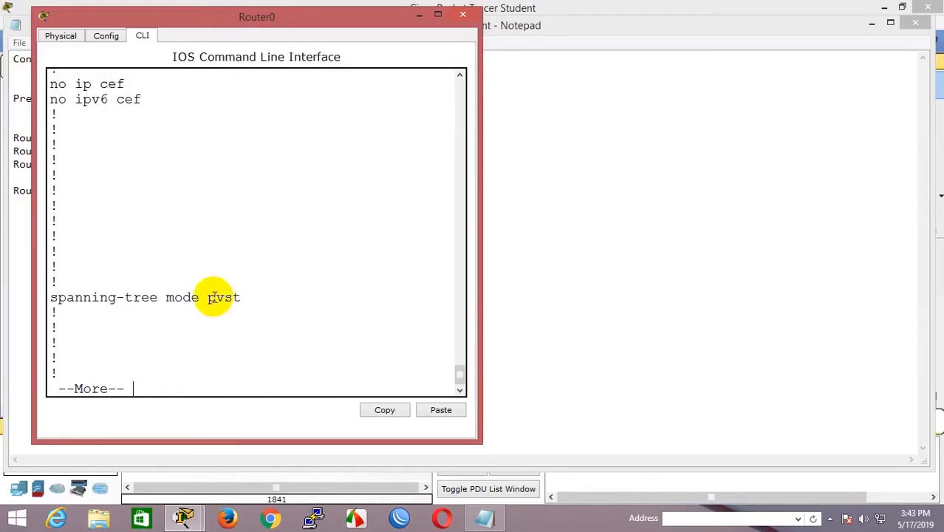
drag(207, 298, 238, 302)
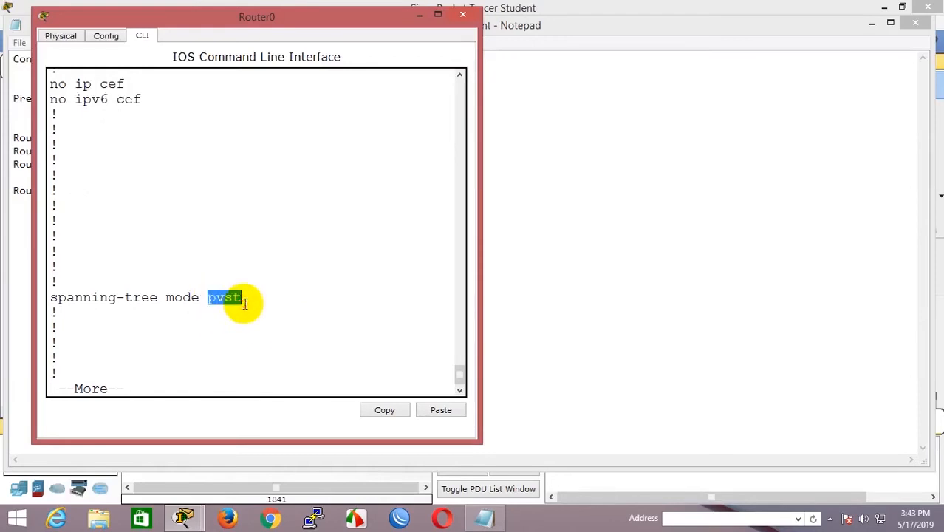
click(169, 319)
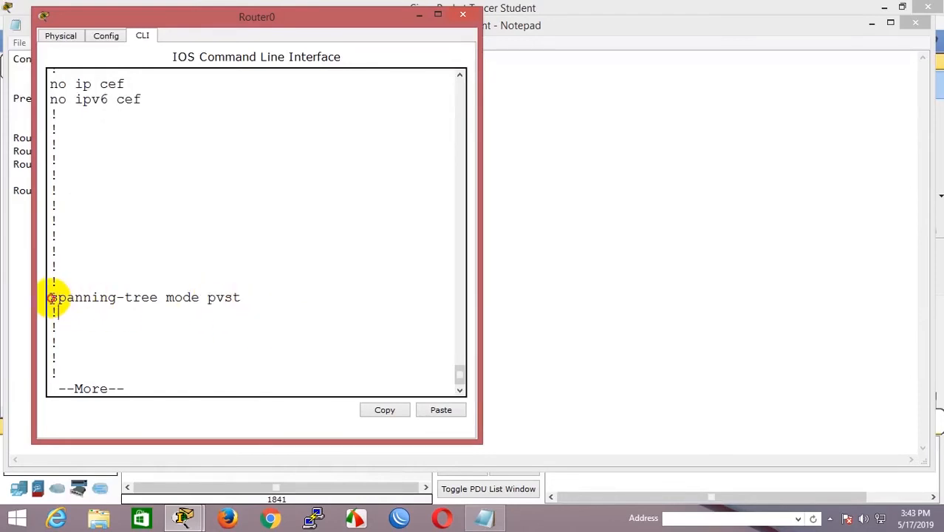
drag(52, 299, 253, 304)
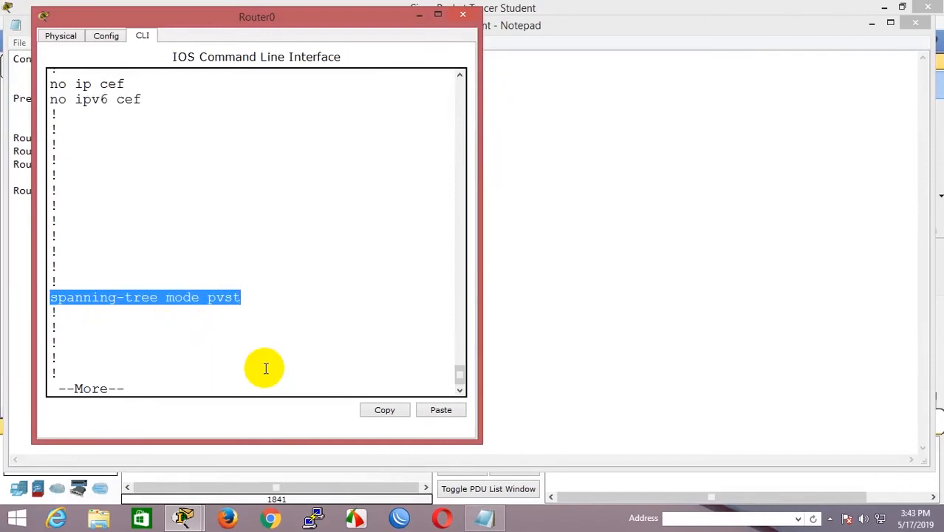
Advance the output to the interface sections and highlight the FastEthernet0/0 and FastEthernet0/1 headings
key(Return)
key(Return)
key(Return)
key(Return)
key(Return)
key(Return)
key(Return)
key(Return)
key(Return)
key(Return)
key(Return)
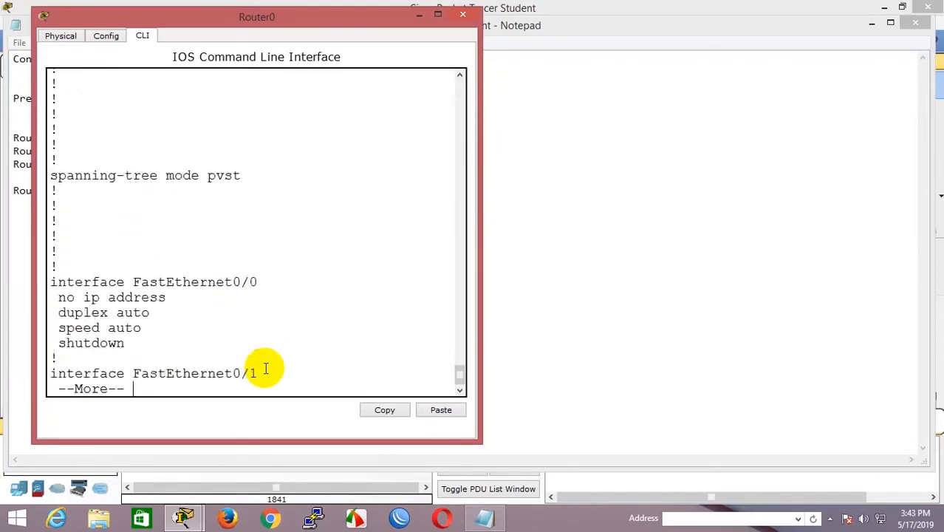
key(Return)
key(Return)
key(Return)
key(Return)
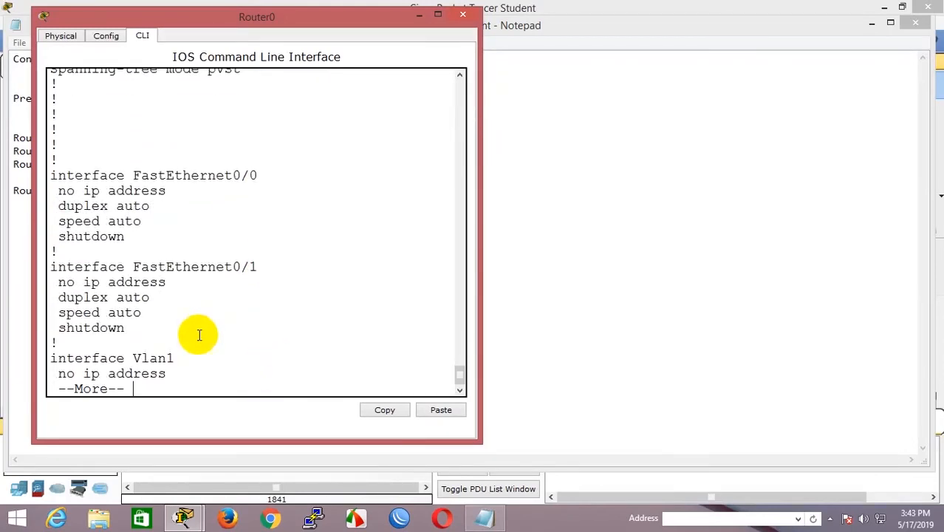
drag(49, 175, 263, 175)
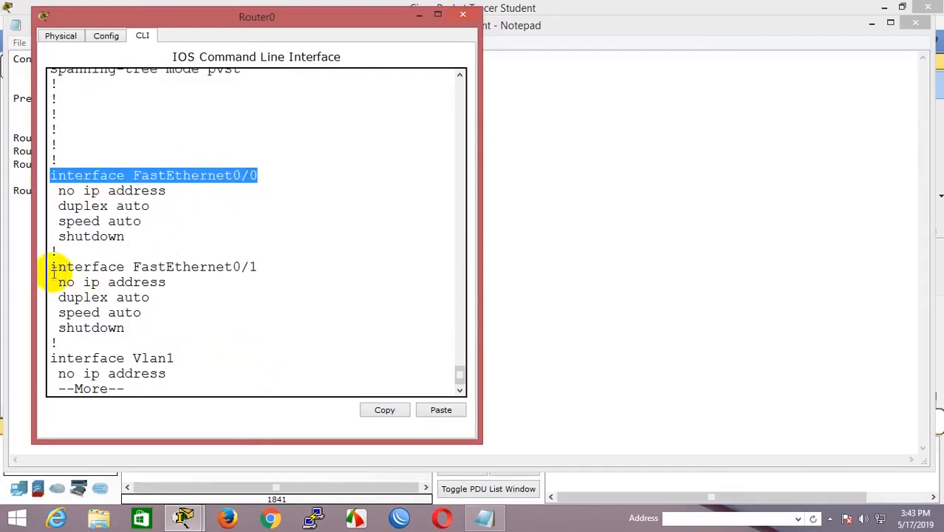
drag(50, 267, 259, 267)
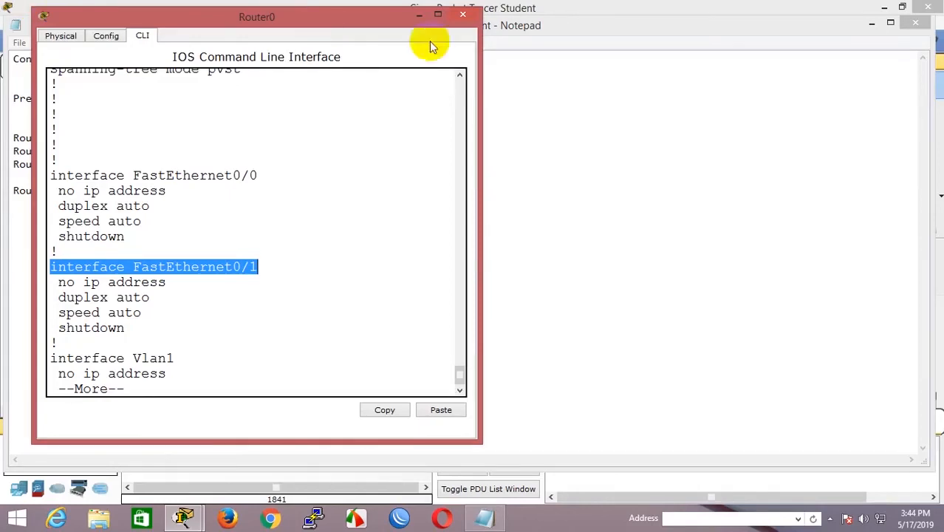
Reopen Router0 from the workspace and inspect its built-in ports in an enlarged, full-screen physical device view
click(643, 135)
click(311, 5)
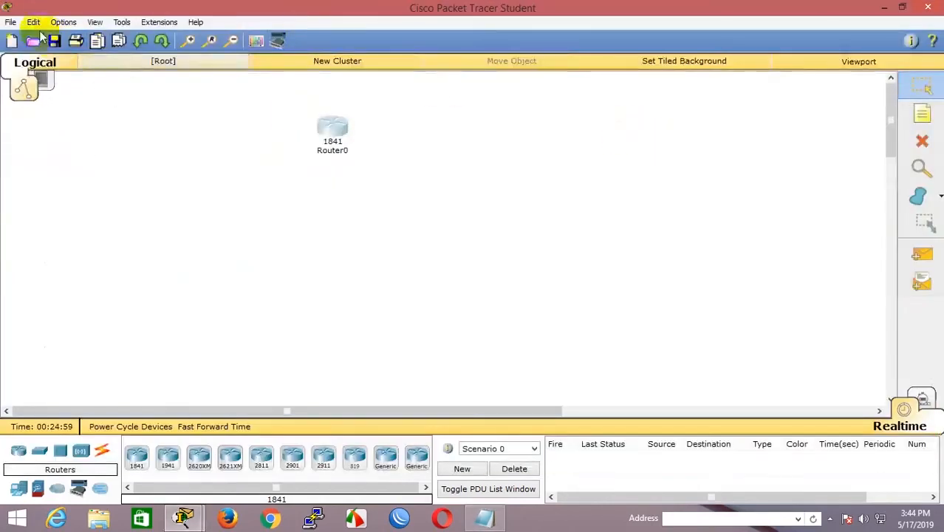
click(330, 131)
click(60, 35)
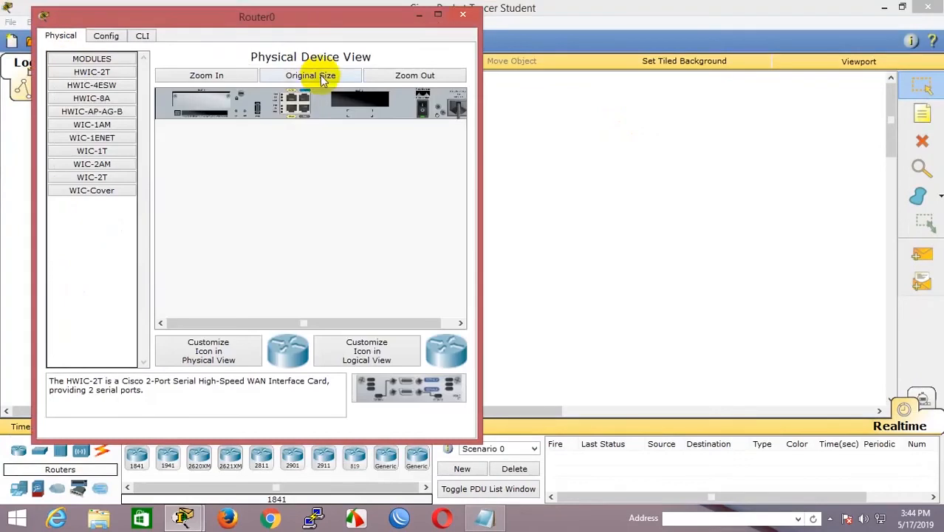
click(217, 74)
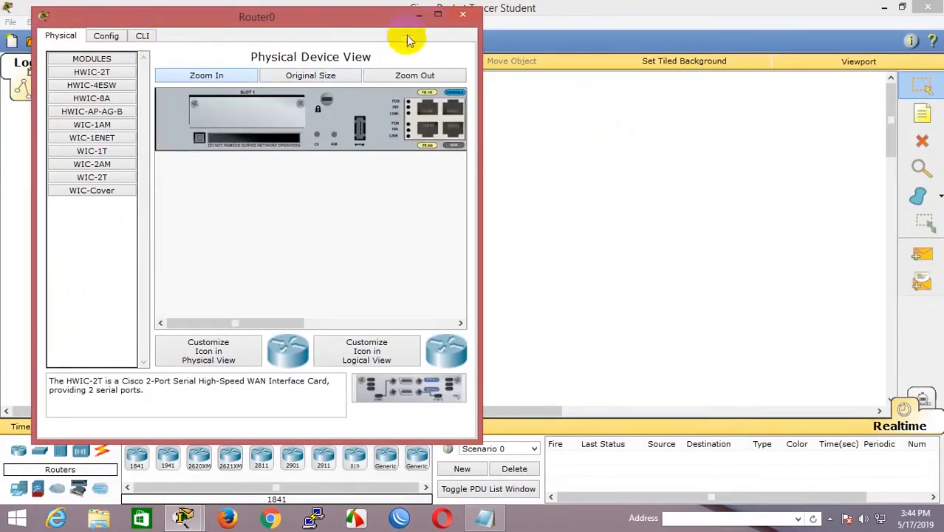
click(437, 14)
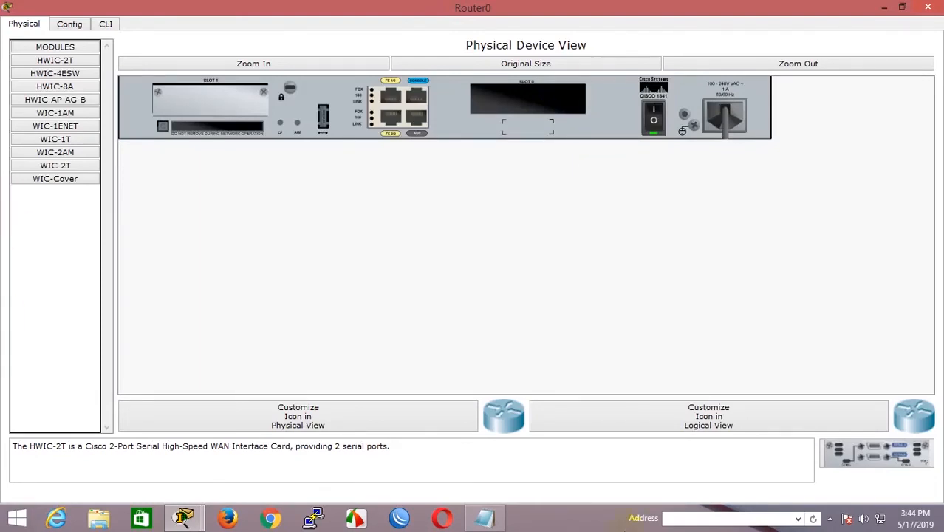
Return to Router0's command line and highlight the no ip address, duplex auto and speed auto lines under FastEthernet0/0
click(106, 24)
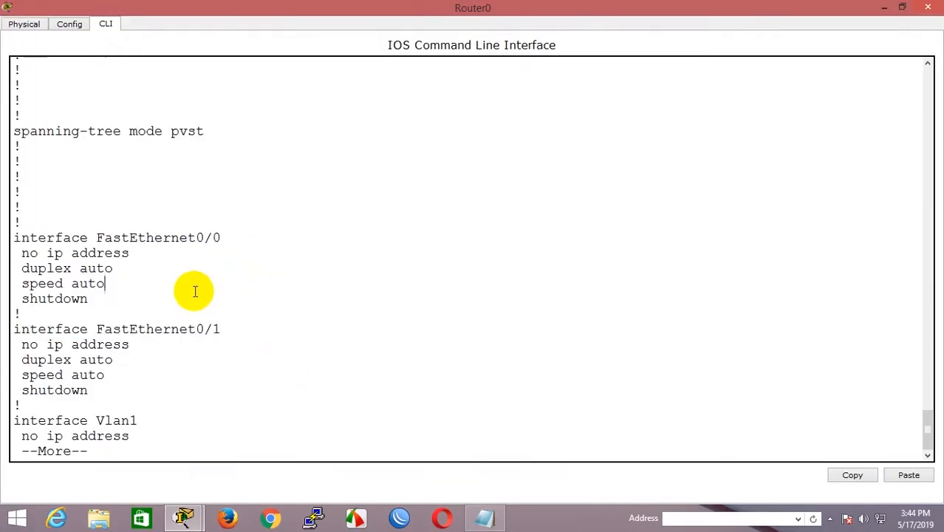
double_click(27, 252)
drag(77, 251, 135, 249)
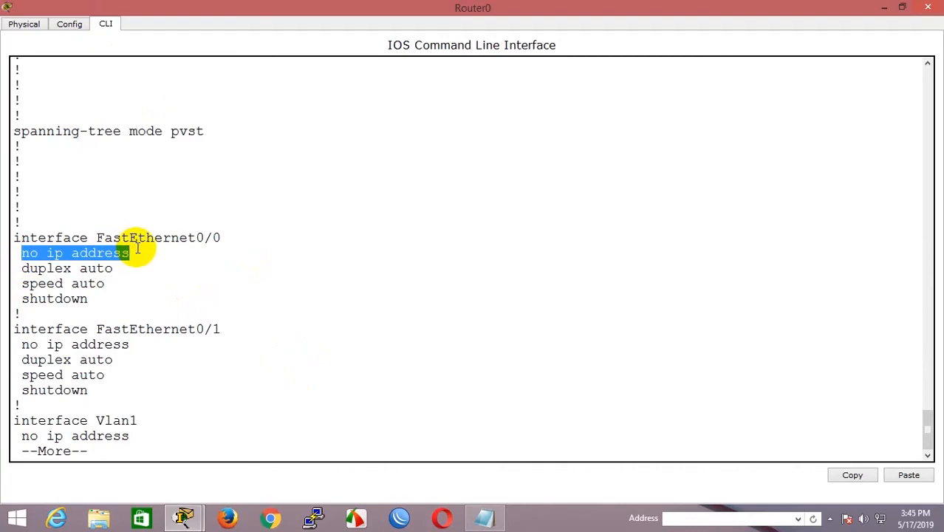
drag(22, 269, 111, 268)
drag(23, 283, 109, 285)
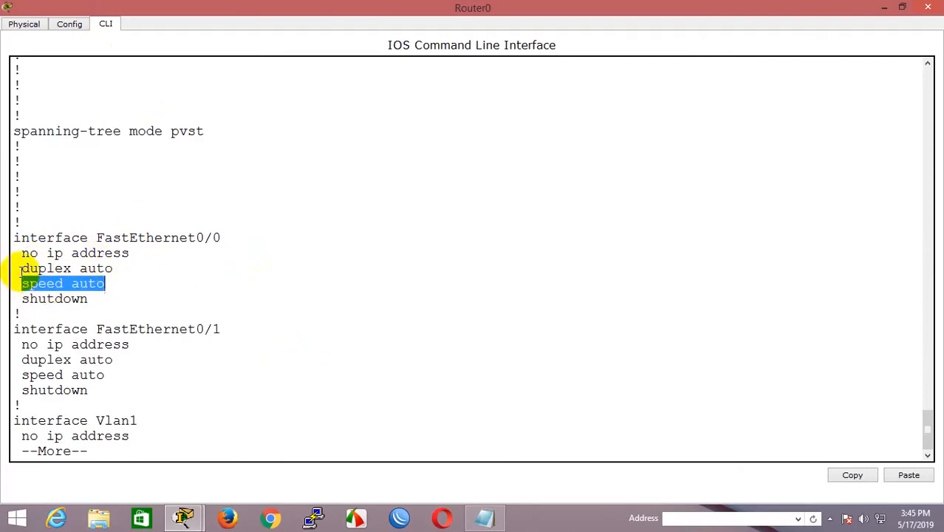
drag(21, 269, 82, 271)
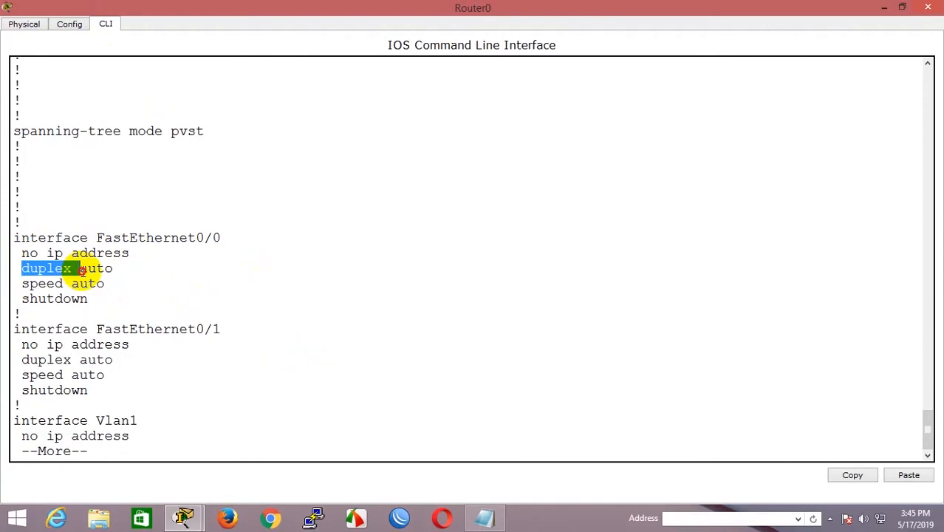
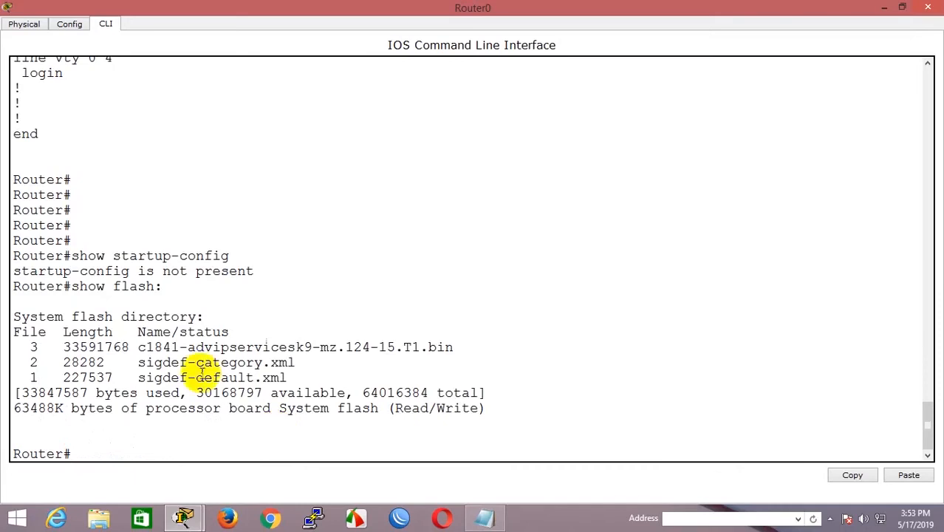
Examine the show flash output, highlighting the command, the file numbers, the c1841 .bin image name and the sigdef XML files
drag(71, 286, 156, 301)
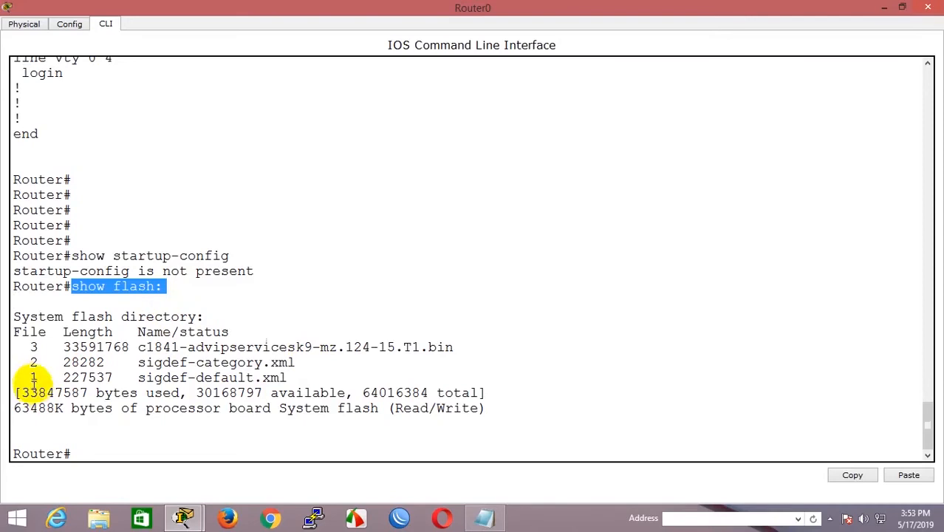
drag(28, 372, 28, 347)
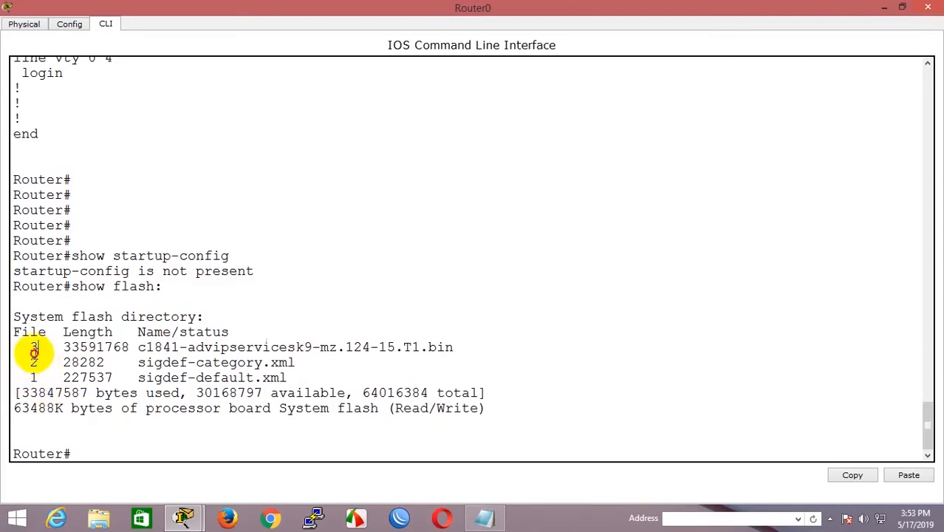
drag(140, 349, 456, 349)
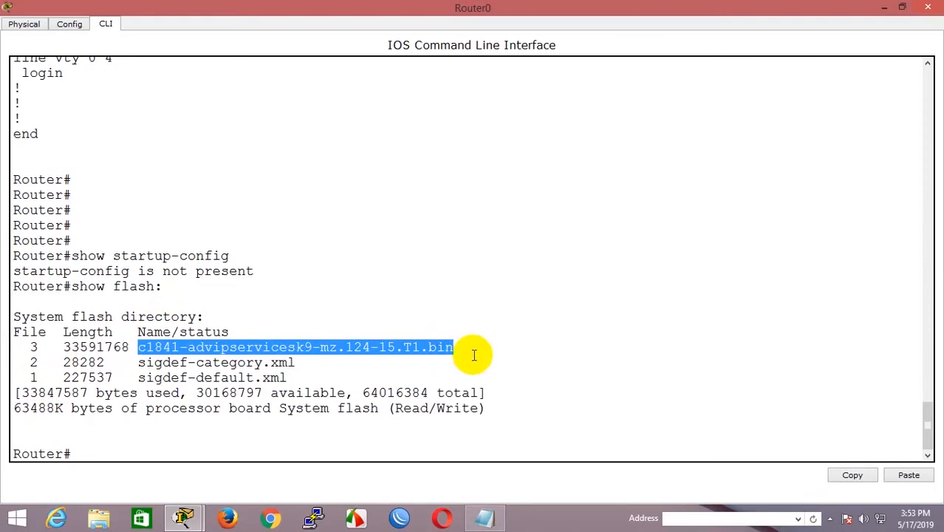
click(439, 349)
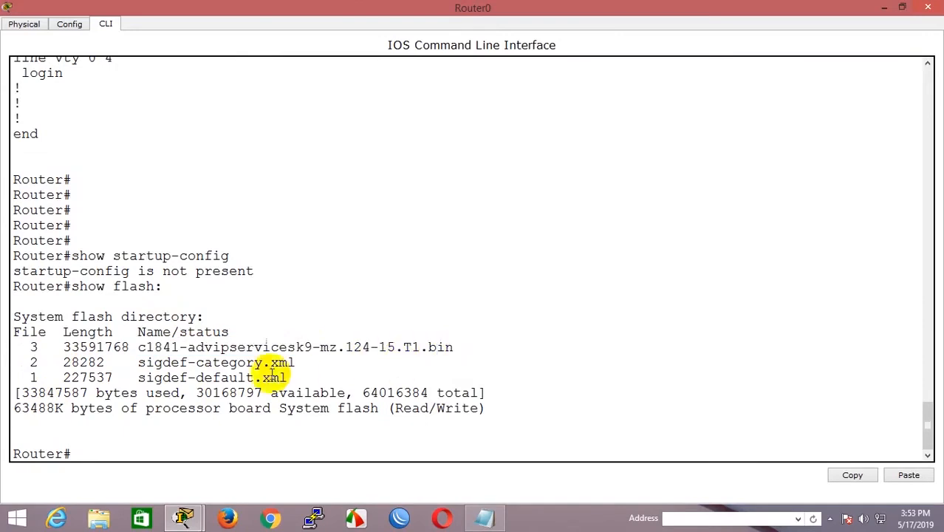
drag(262, 364, 231, 379)
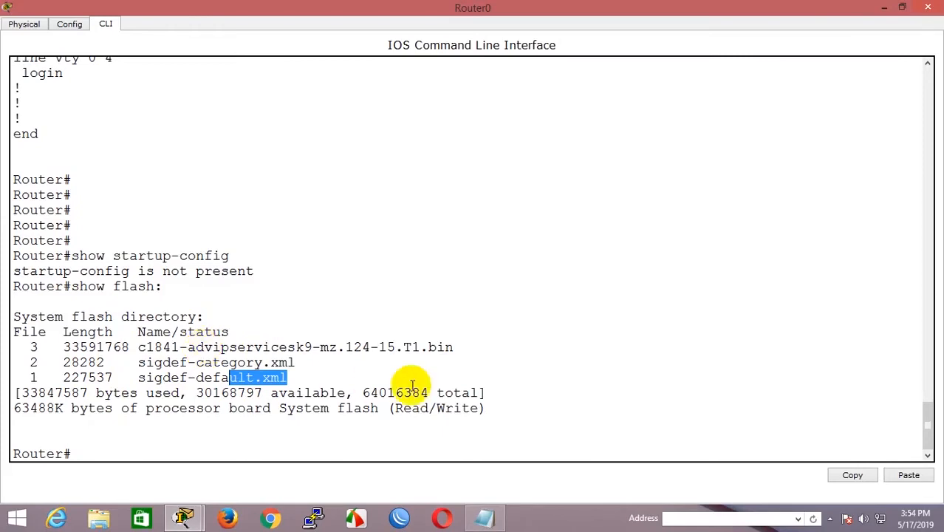
Go back to the earlier running-config output and highlight the hostname Router line for examination
scroll(411, 381, up, 15)
scroll(412, 385, up, 8)
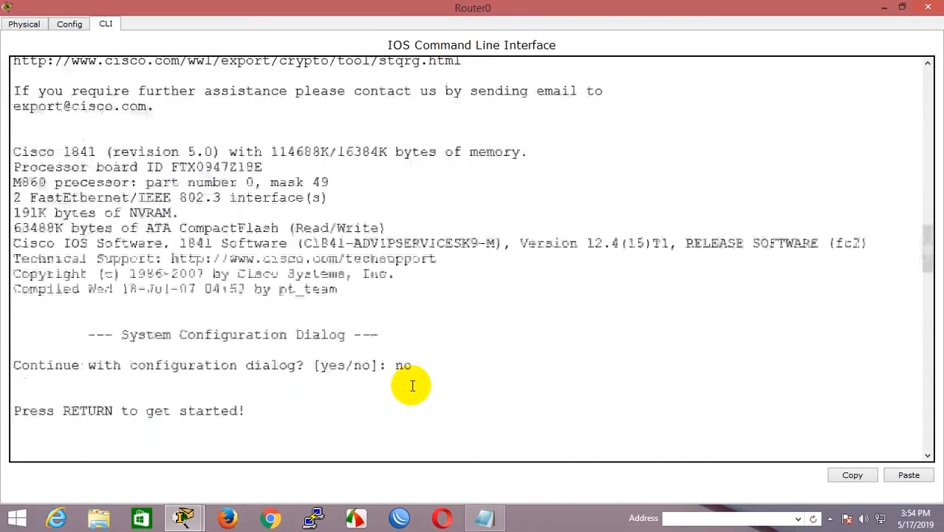
scroll(412, 384, down, 15)
scroll(412, 385, down, 15)
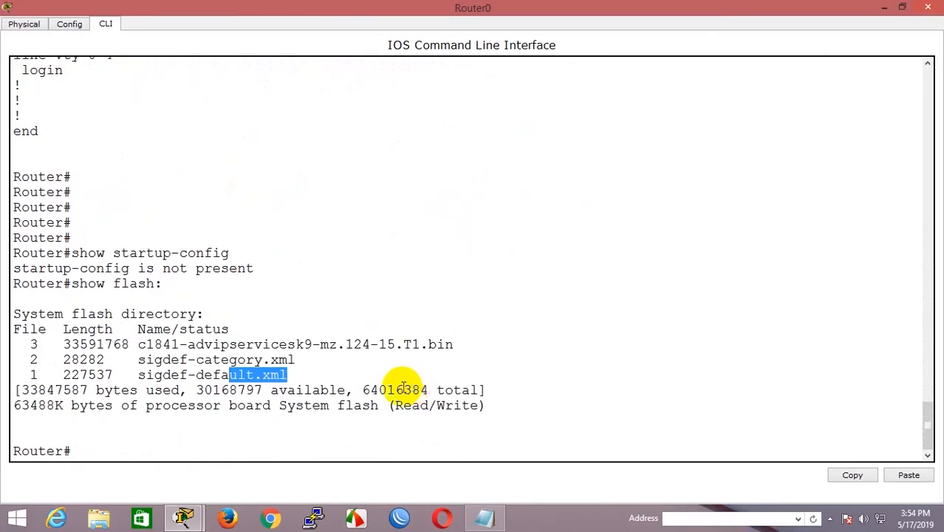
scroll(411, 385, up, 15)
scroll(403, 387, up, 3)
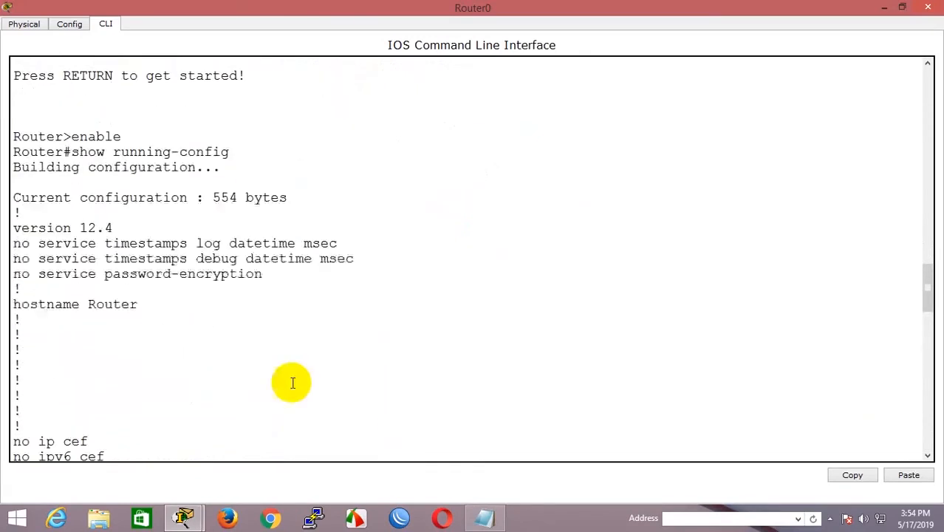
drag(14, 307, 140, 304)
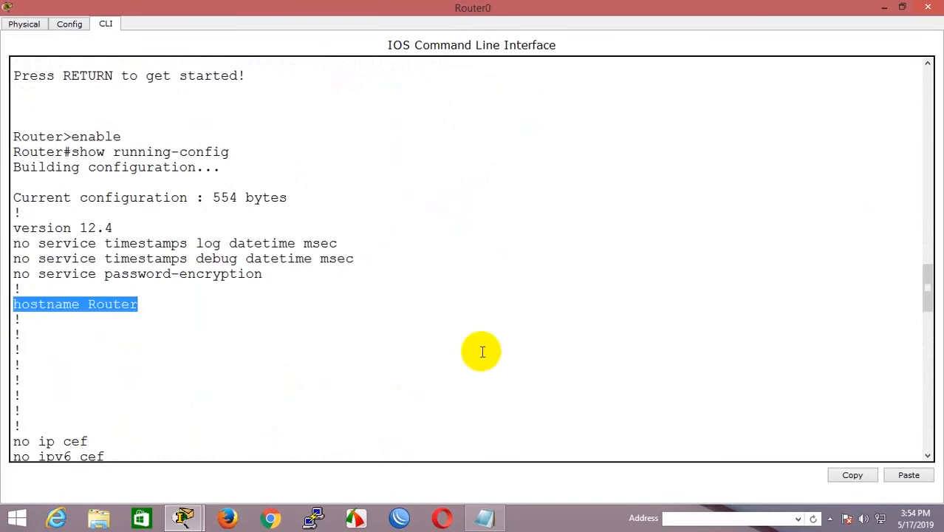
click(122, 311)
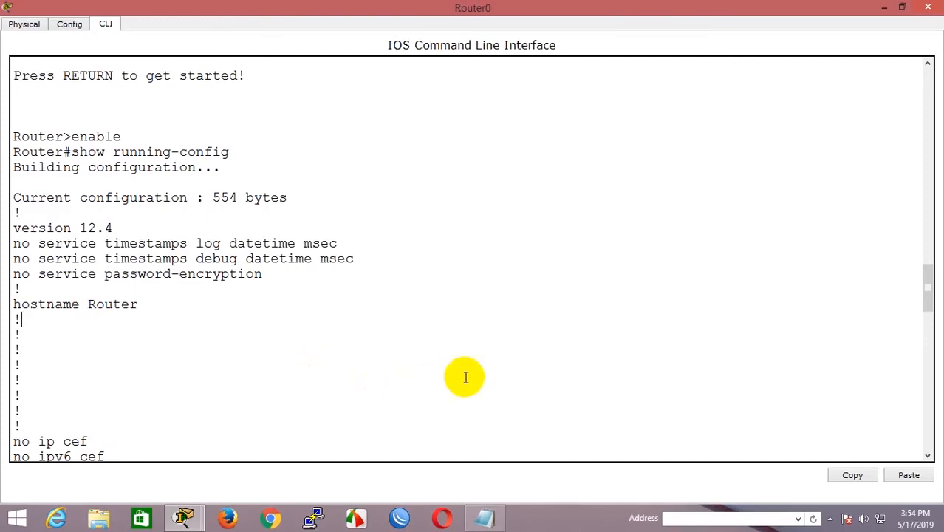
Enter configure terminal at the latest Router# prompt without executing it
scroll(462, 377, down, 5)
scroll(463, 377, down, 15)
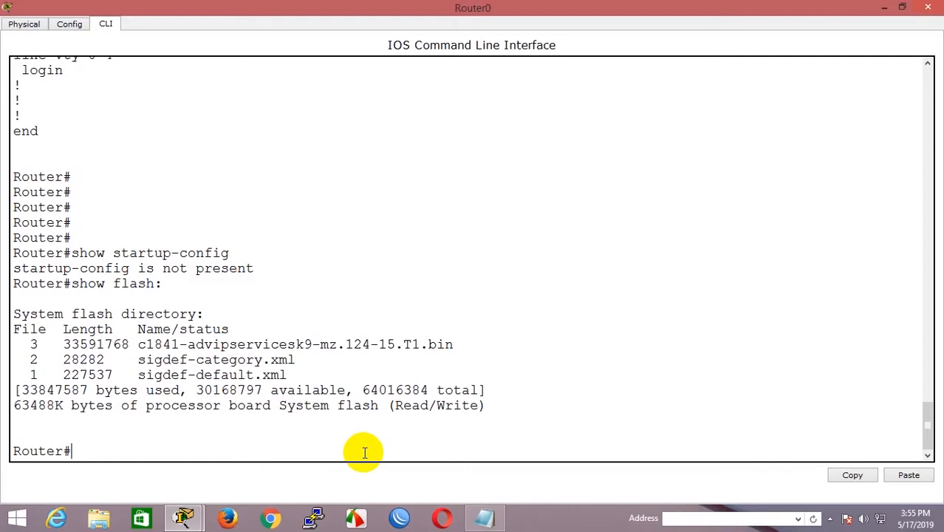
text(configure)
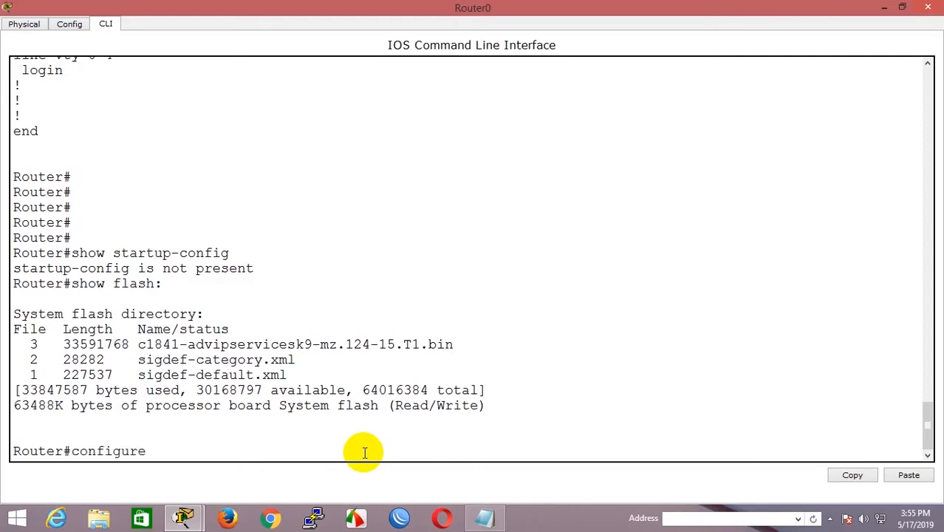
text( terminal)
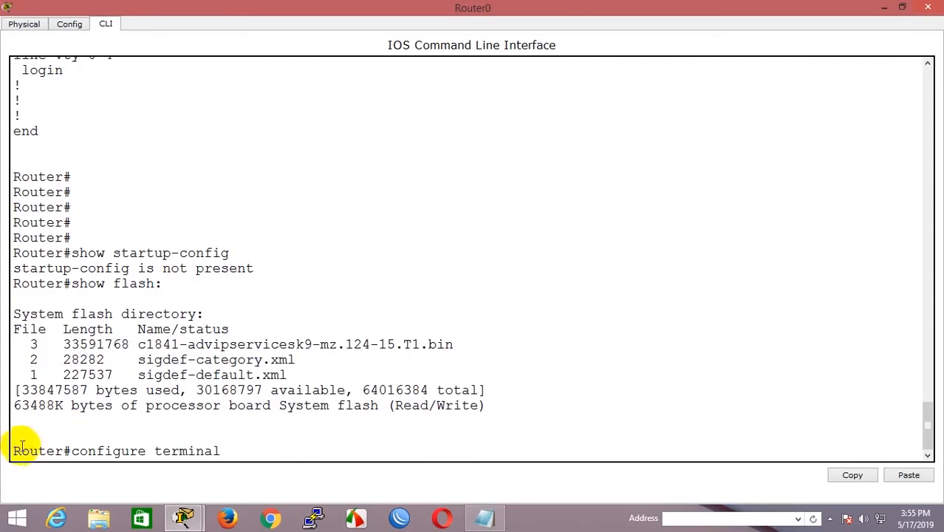
Copy the Router#configure terminal line into the Notepad notes, a few lines below the show running-config entry
drag(12, 449, 231, 454)
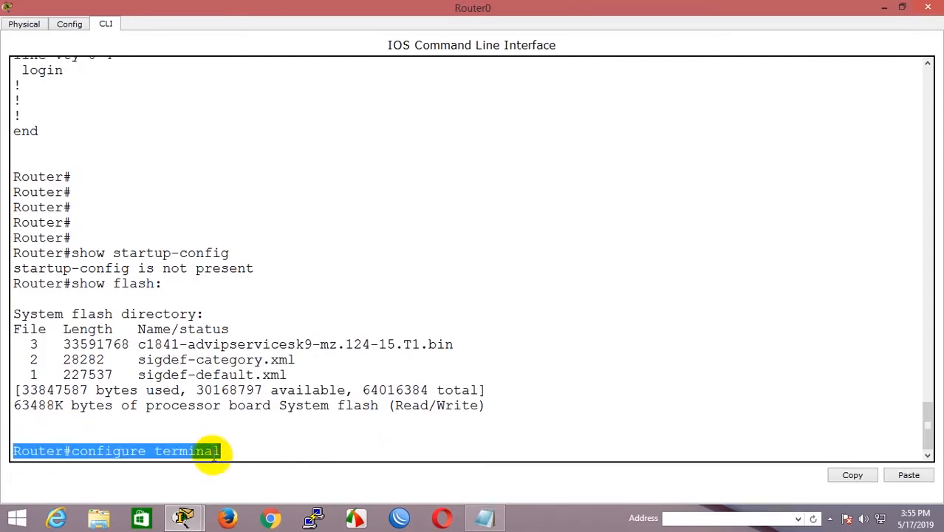
right_click(215, 453)
click(244, 460)
click(483, 519)
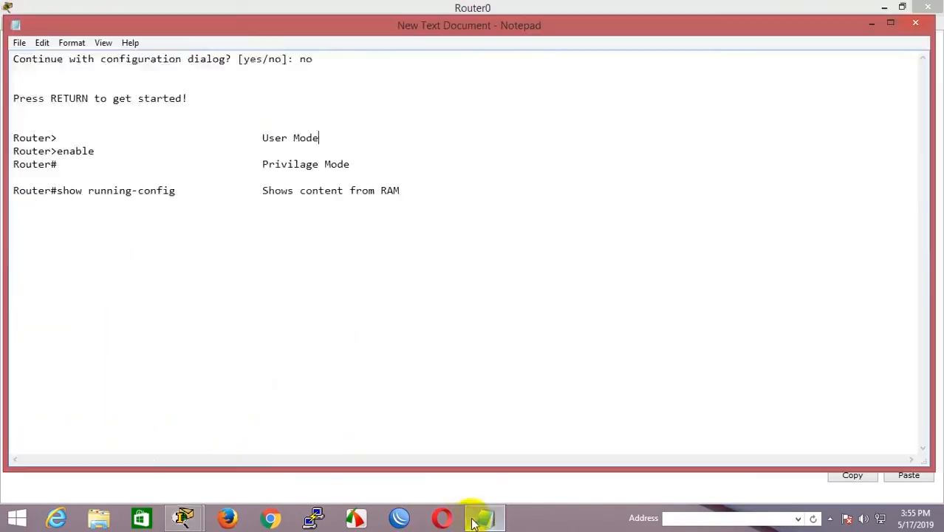
click(477, 198)
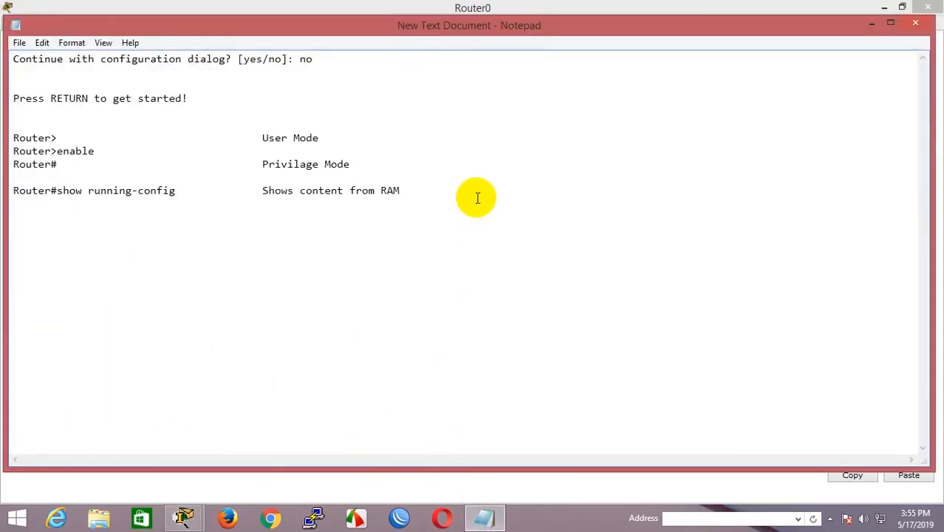
key(Return)
key(Return)
key(Return)
key(ctrl+v)
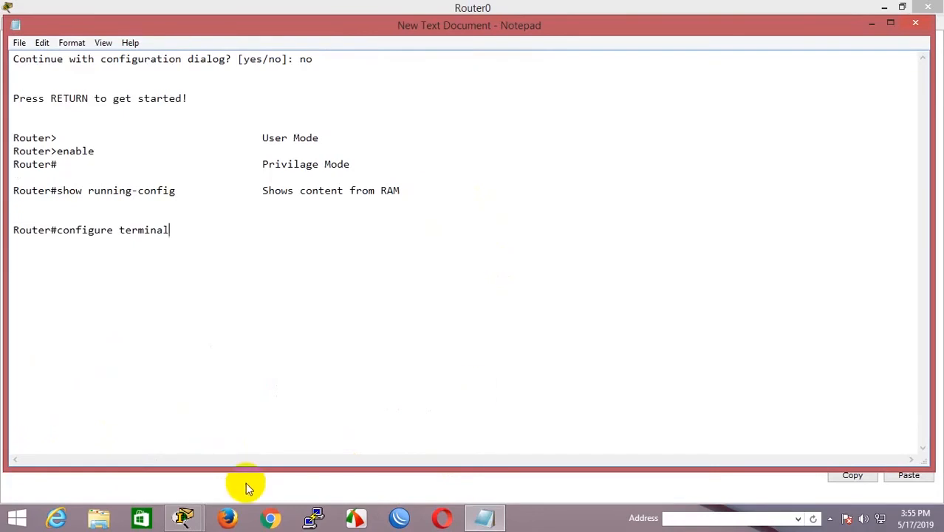
Switch back to Router0's command line and execute the configure terminal command
click(251, 6)
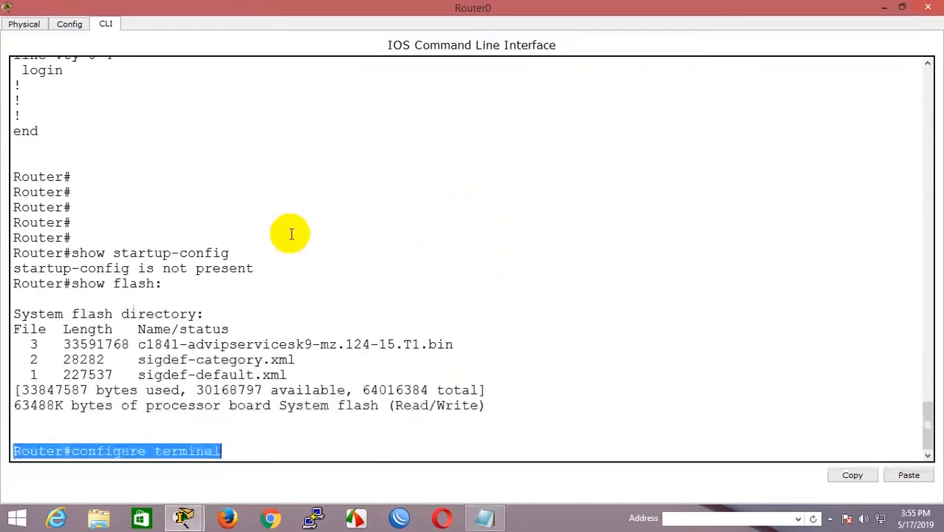
click(254, 458)
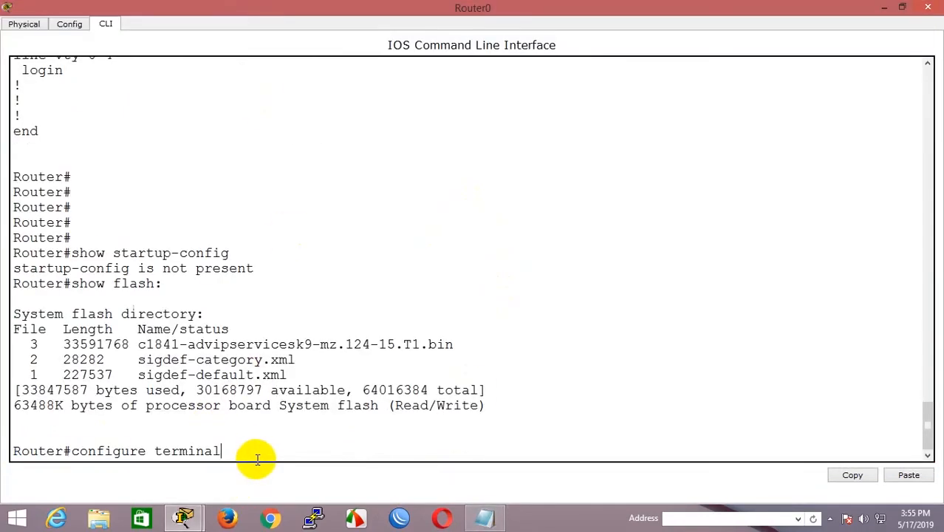
key(Return)
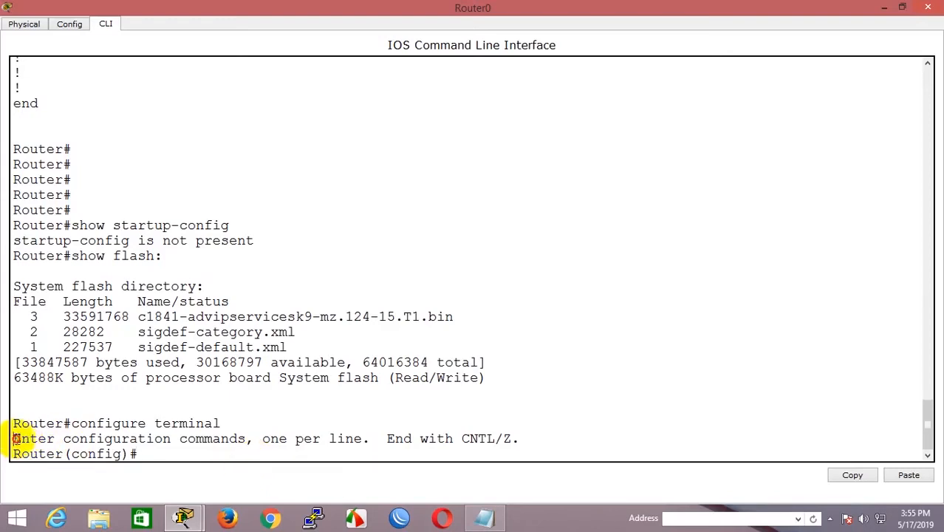
Examine the configuration message part by part: entering commands, one per line, and ending with CNTL/Z
drag(13, 437, 253, 441)
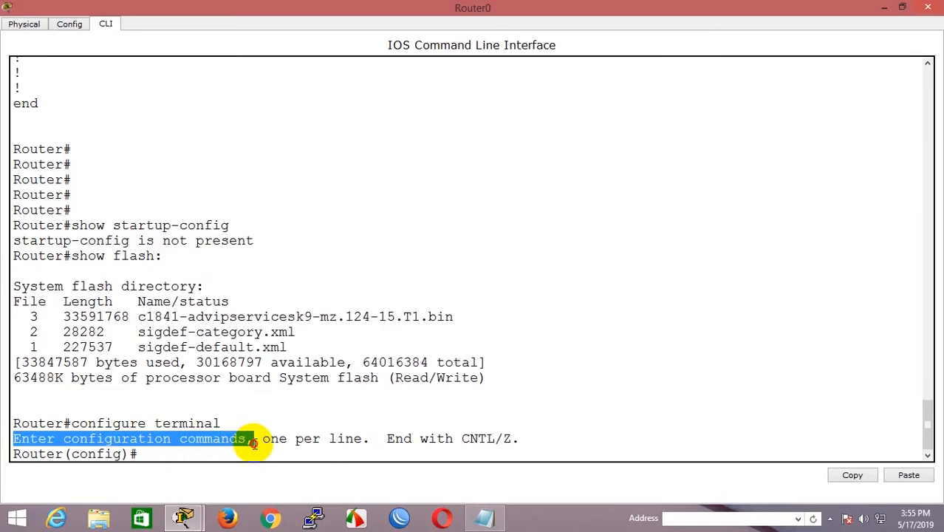
click(169, 461)
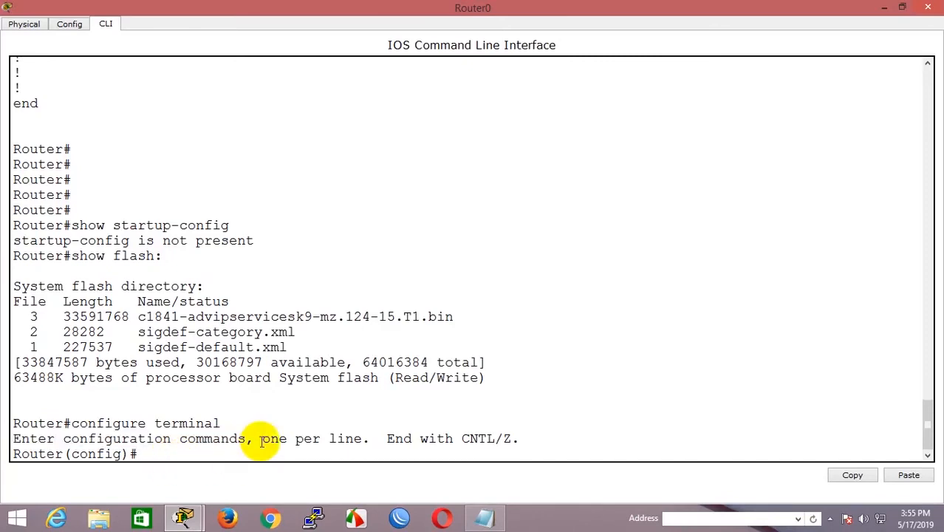
drag(261, 440, 363, 441)
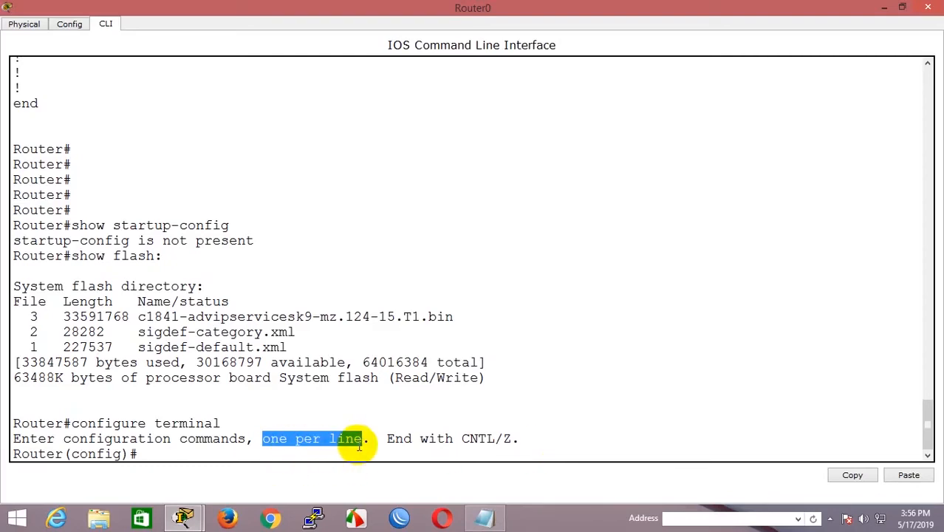
drag(386, 436, 519, 431)
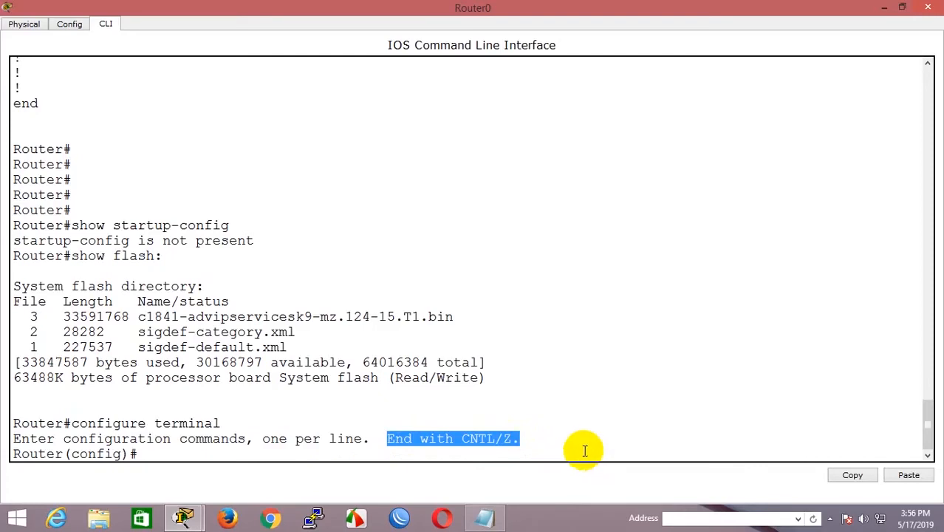
Copy the Router(config)# prompt into the Notepad notes below the configure terminal line
drag(17, 451, 143, 456)
right_click(113, 454)
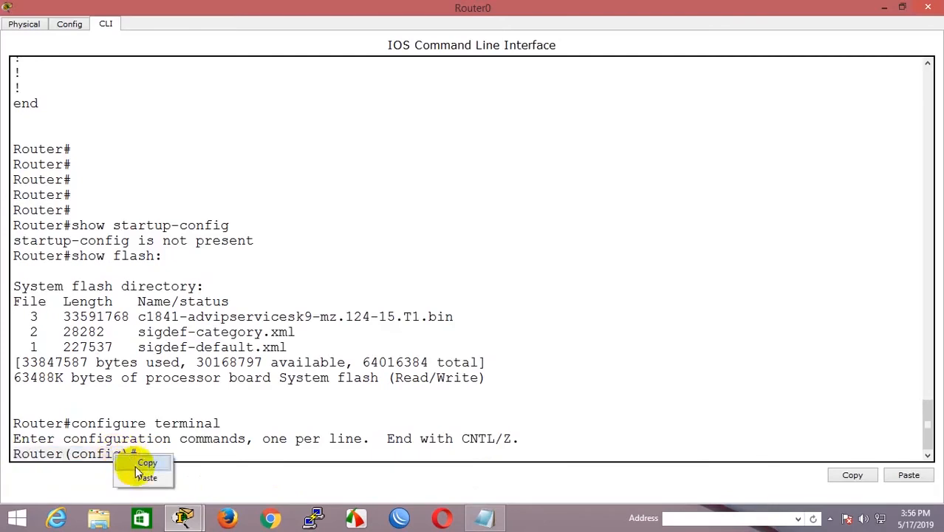
click(134, 463)
click(476, 517)
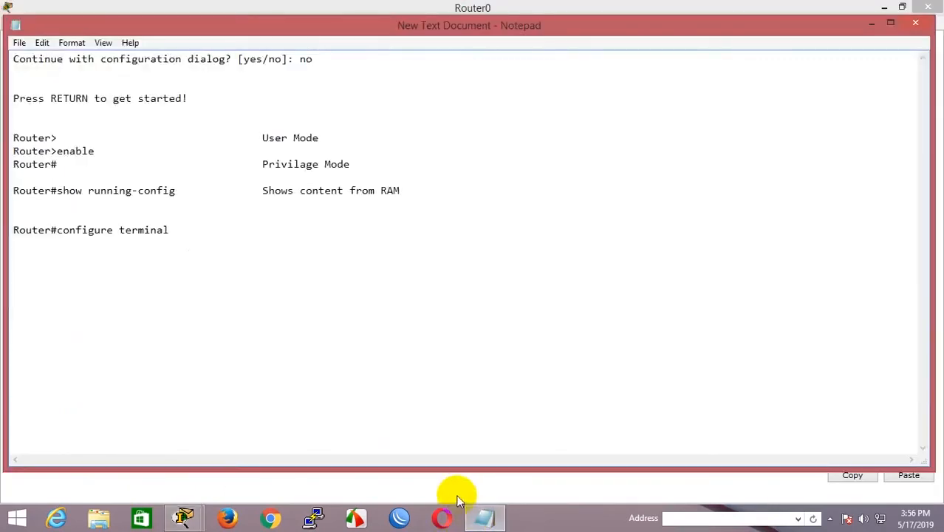
key(Return)
key(ctrl+v)
Label the Router(config)# note as Global Configuration Mode, aligned with the other descriptions, and highlight the prompt
key(Tab)
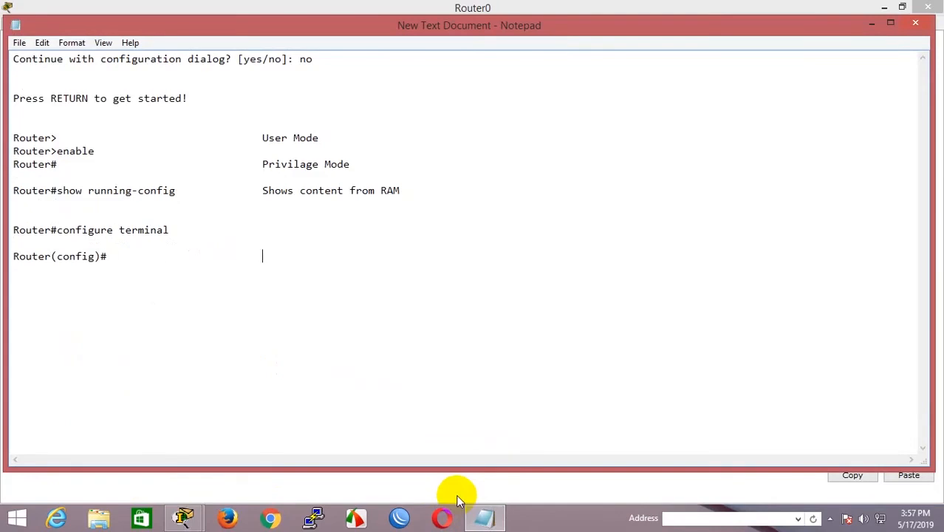
text(Global Configura)
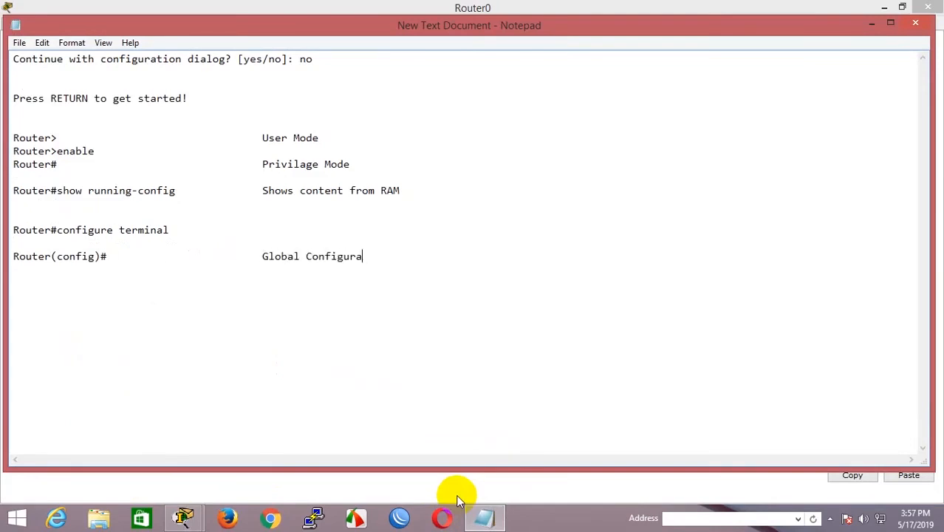
text(tion Mode)
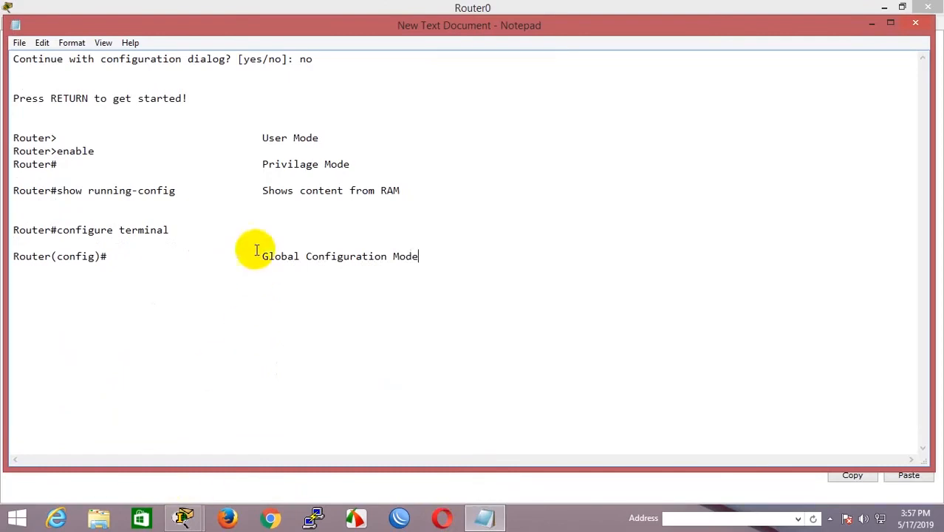
drag(14, 259, 107, 258)
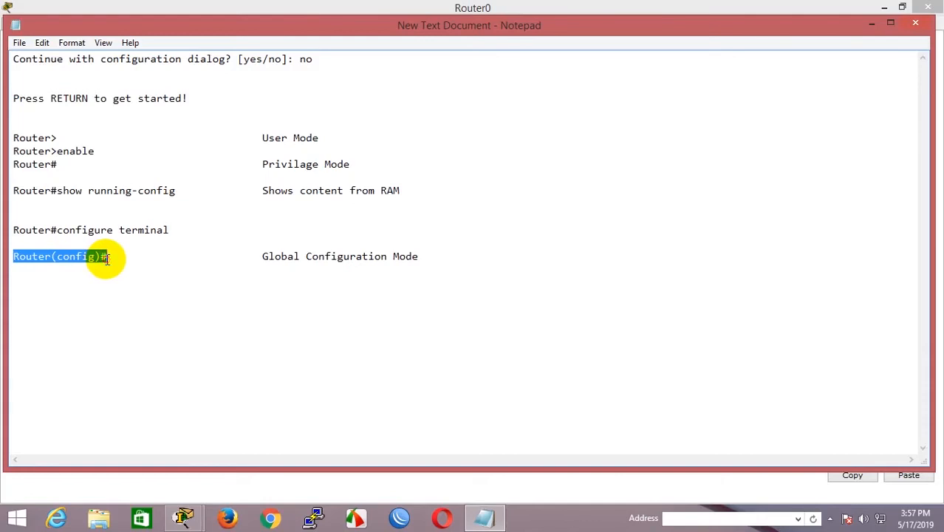
Review the notes on the Router#, Router> and Router(config)# prompts and the enable and configure terminal commands that lead between modes
drag(14, 164, 65, 165)
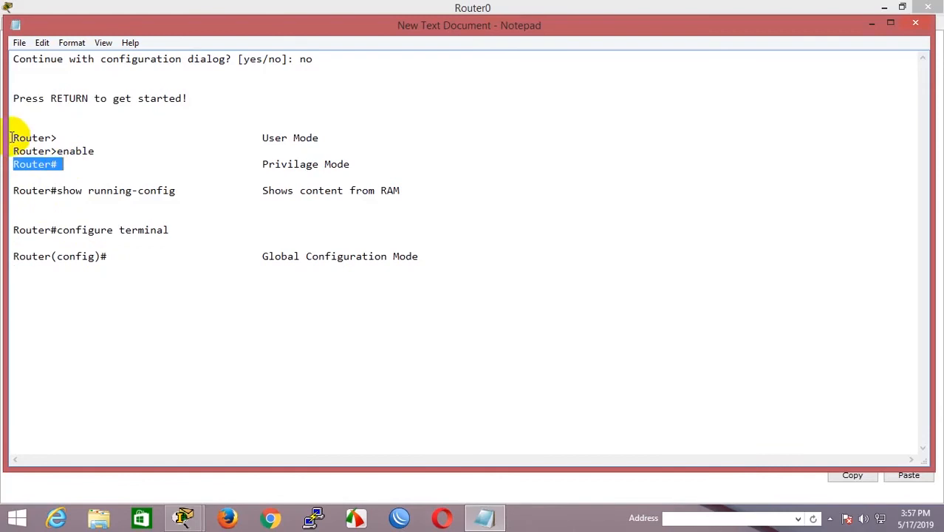
drag(9, 135, 60, 139)
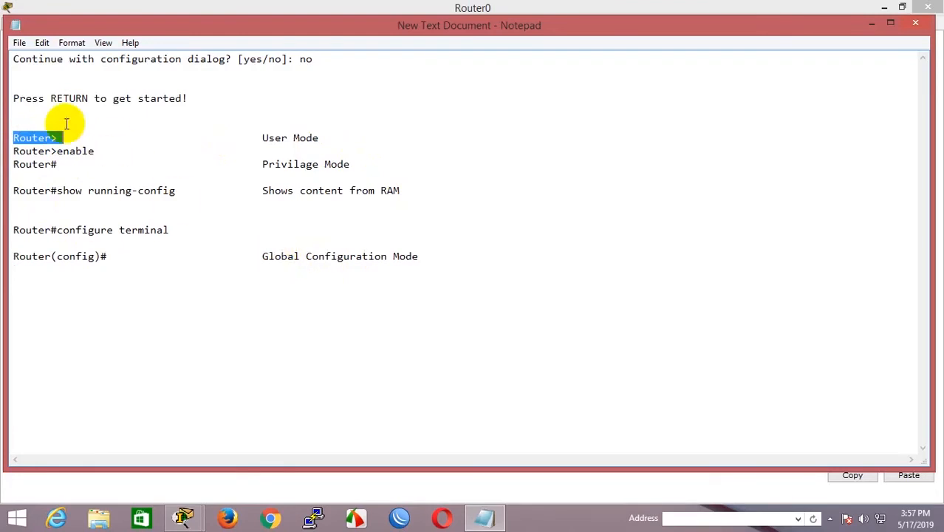
drag(57, 151, 95, 152)
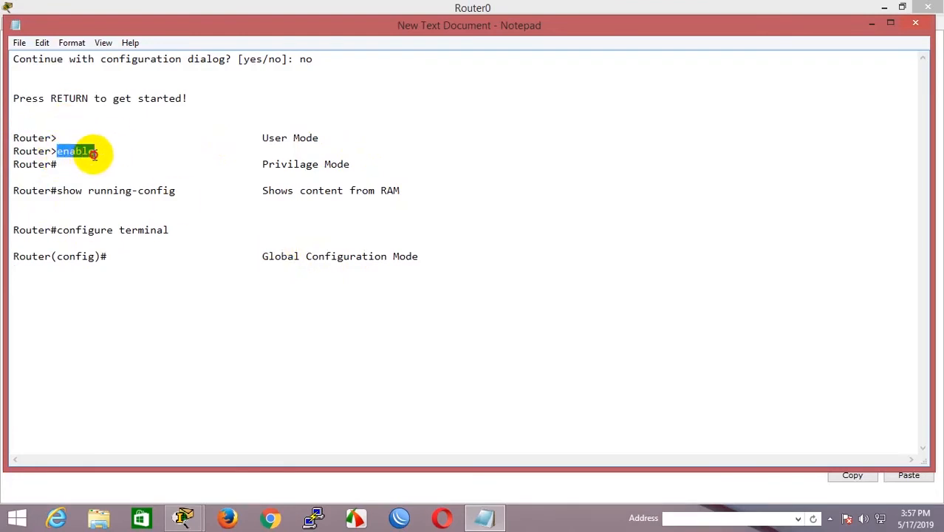
click(73, 167)
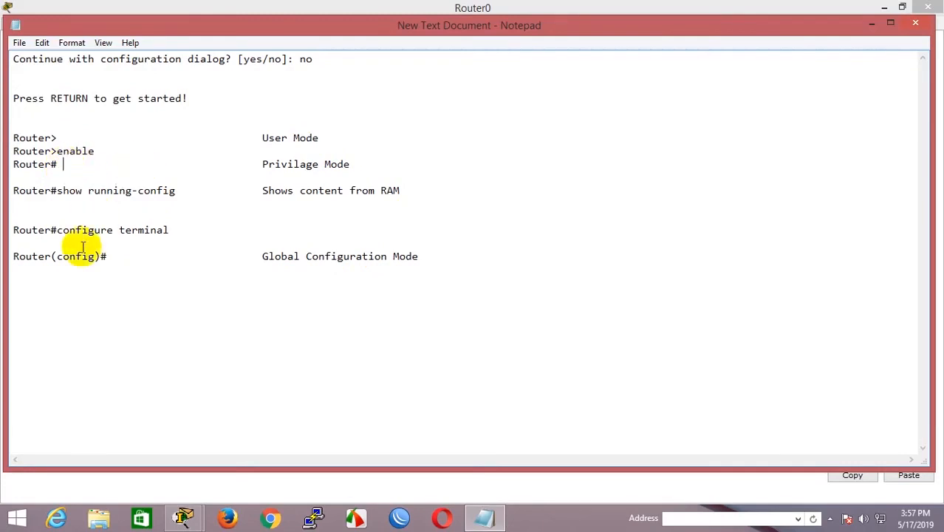
drag(107, 257, 180, 230)
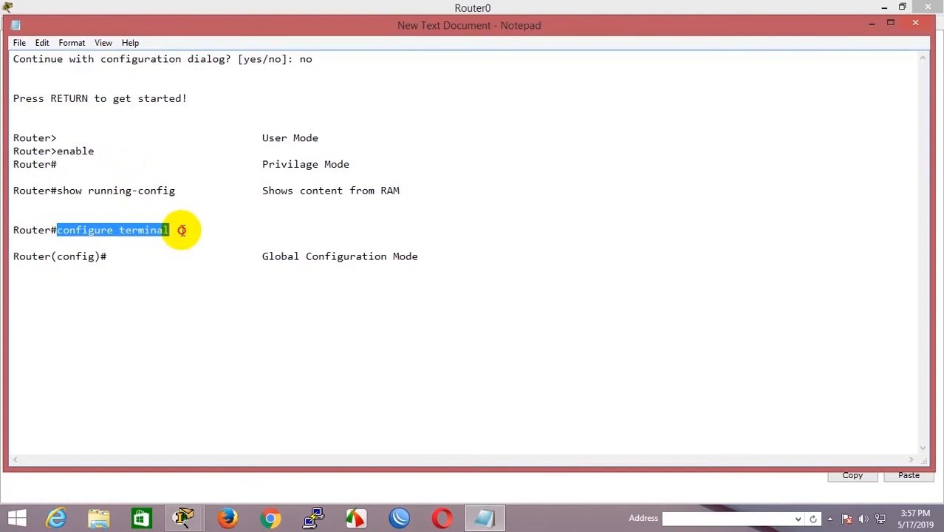
click(125, 256)
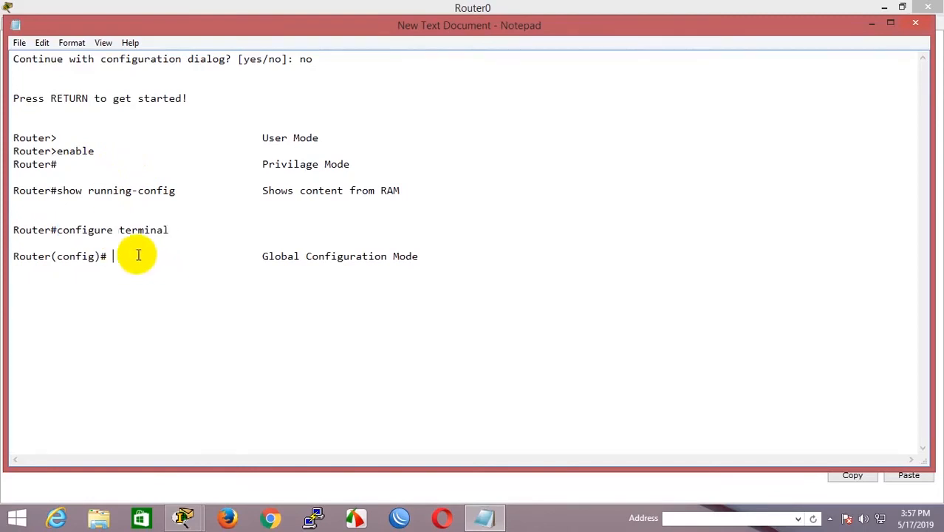
Return to Router0's command line and copy the hostname keyword from the earlier show running-config output
click(167, 6)
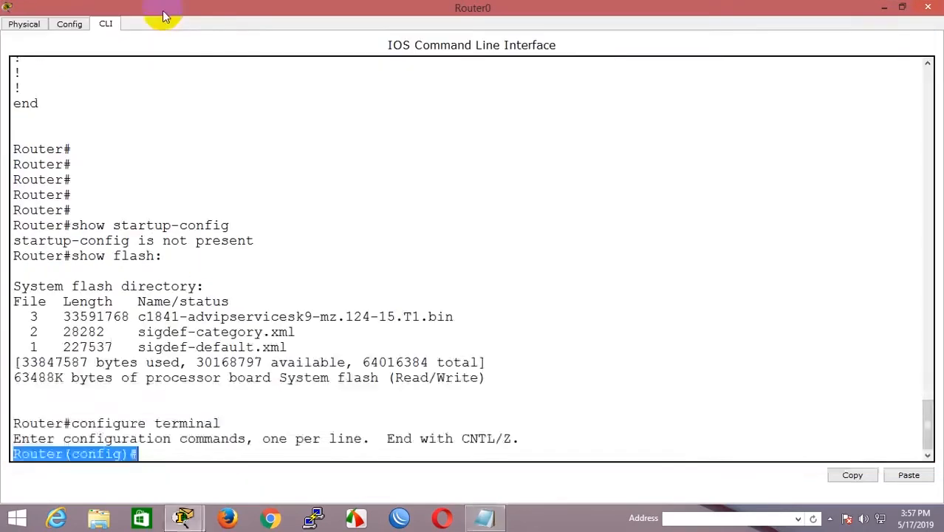
click(253, 417)
scroll(252, 418, up, 20)
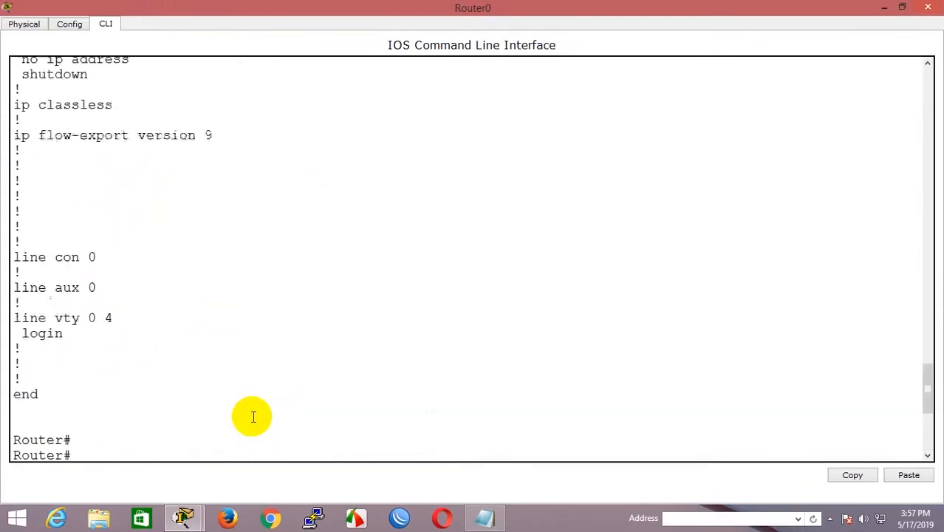
scroll(253, 417, up, 2)
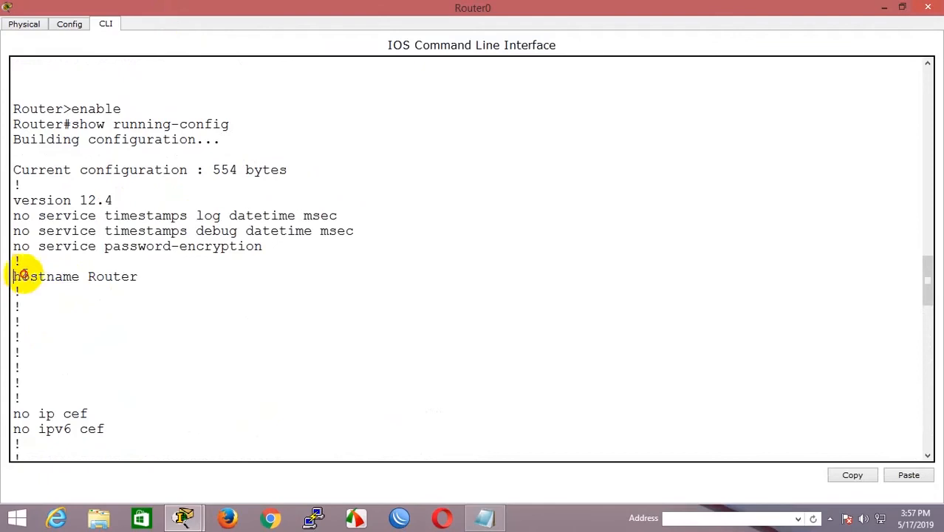
drag(15, 277, 79, 276)
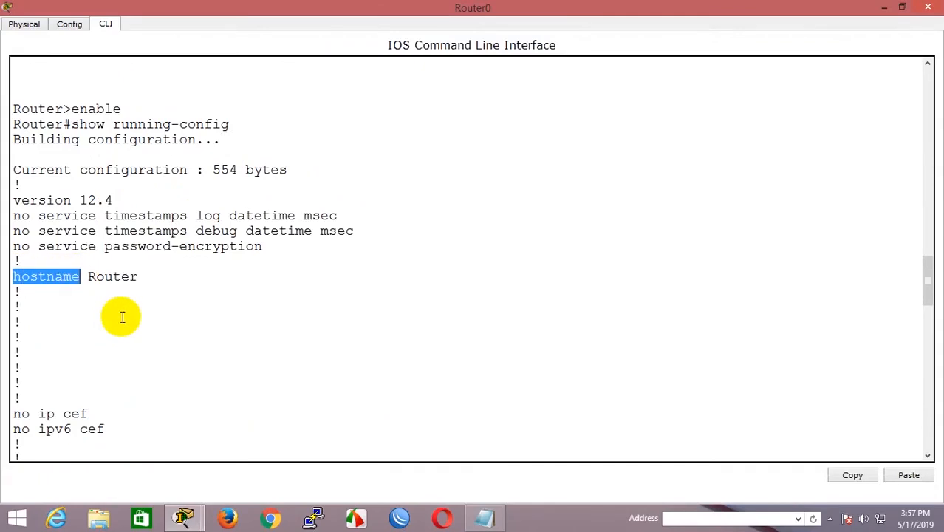
scroll(122, 317, down, 8)
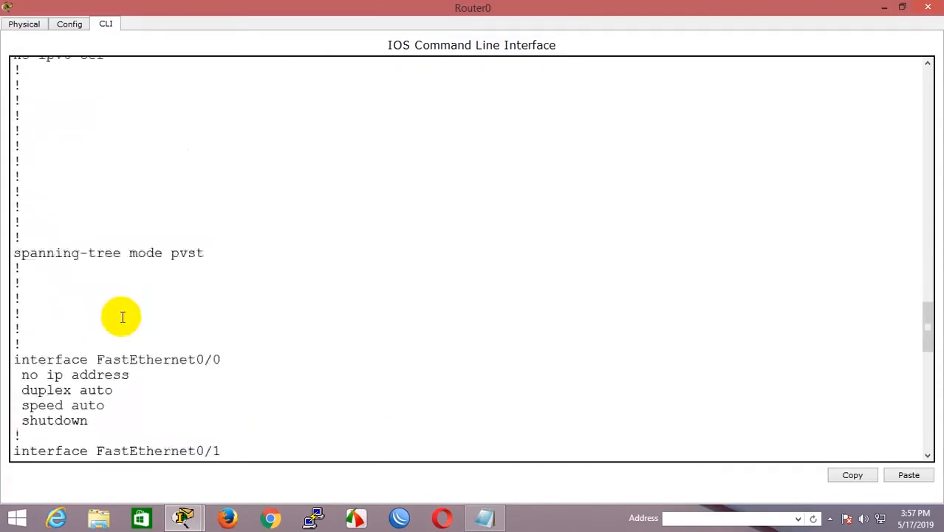
scroll(123, 317, up, 7)
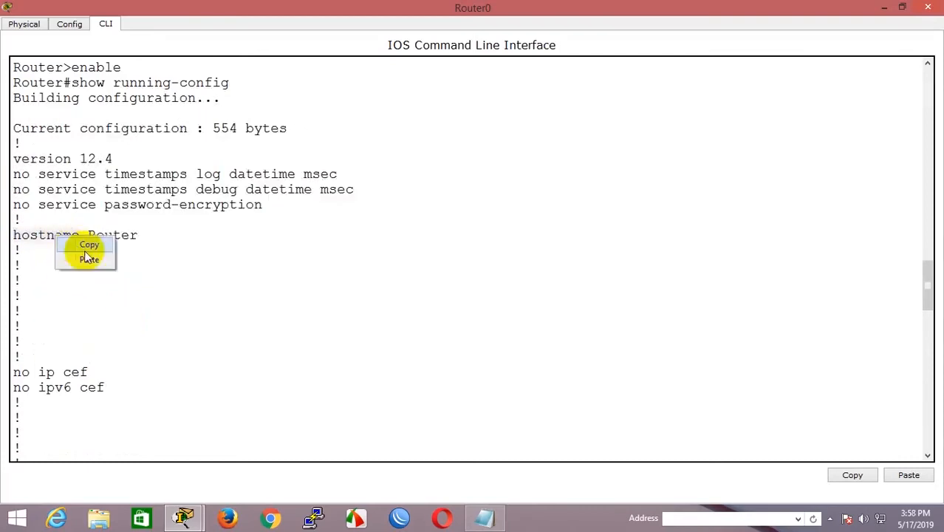
Set the router's hostname to Dhaka with the hostname command at the Router(config)# prompt
scroll(178, 379, down, 10)
scroll(177, 378, down, 12)
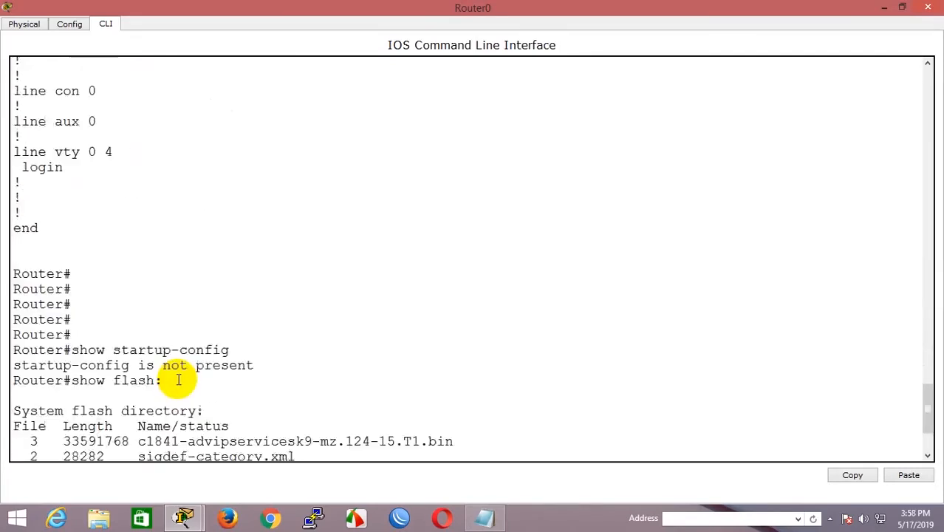
right_click(256, 449)
click(292, 476)
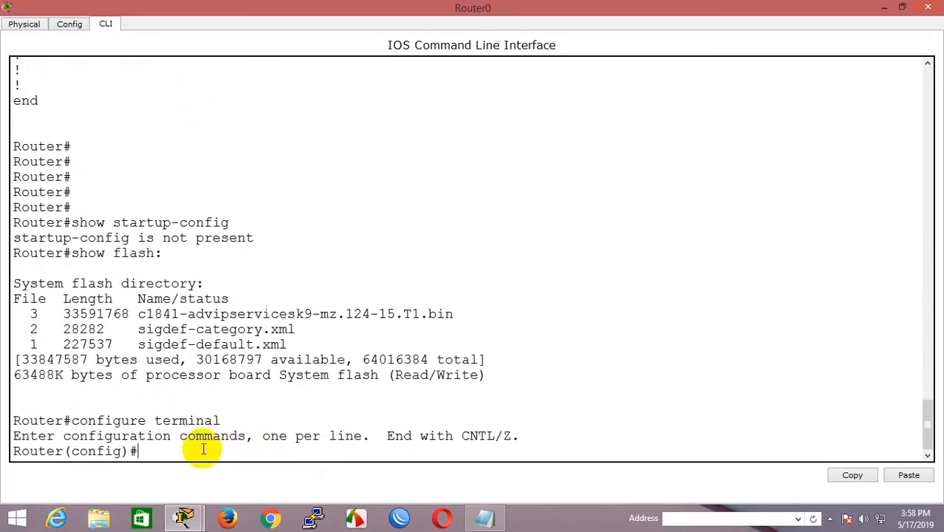
text(hostname Dhaka)
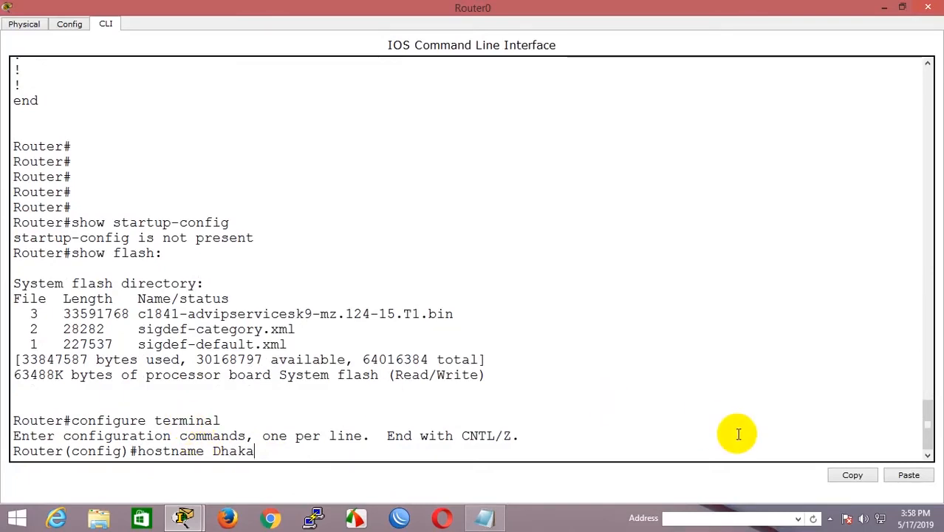
key(Return)
key(Return)
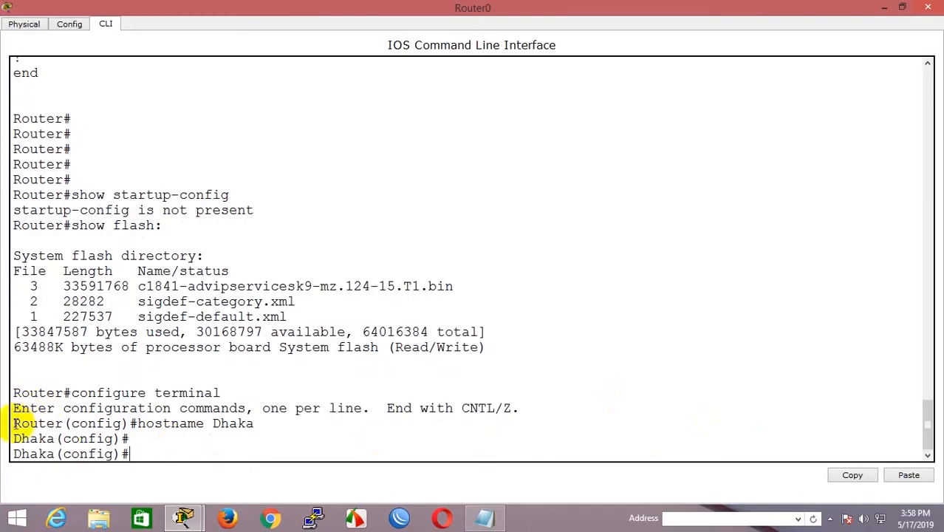
Copy the hostname Dhaka command and the Dhaka(config)# prompt below it into the Notepad notes, under the Global Configuration Mode line
drag(13, 423, 249, 433)
key(ctrl+c)
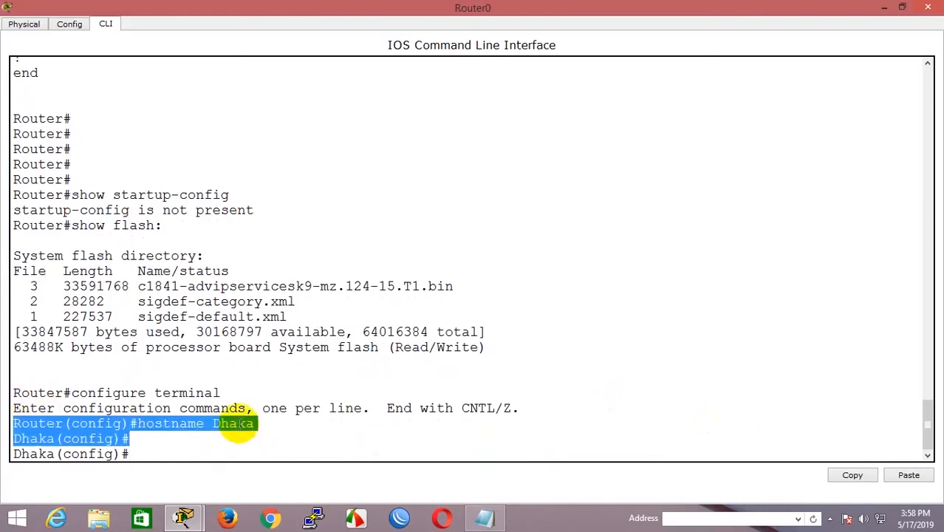
right_click(248, 432)
click(268, 430)
click(484, 517)
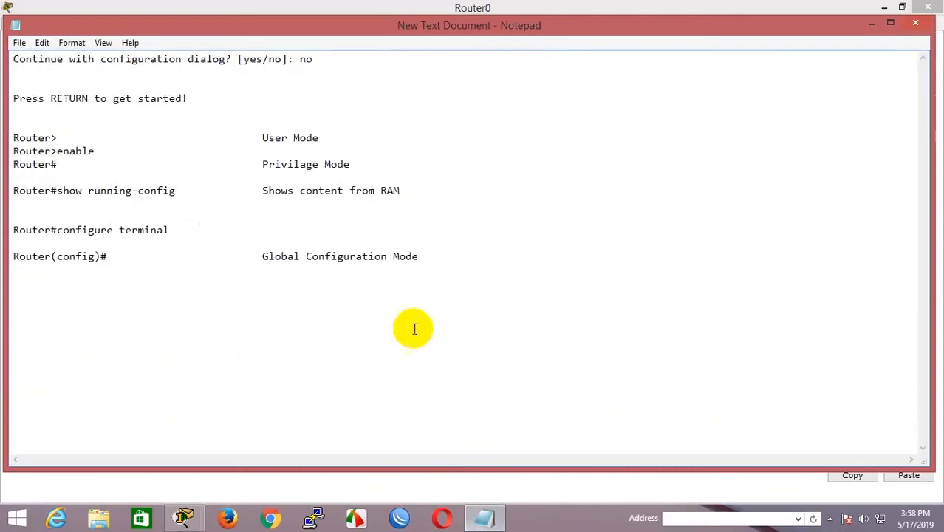
click(458, 260)
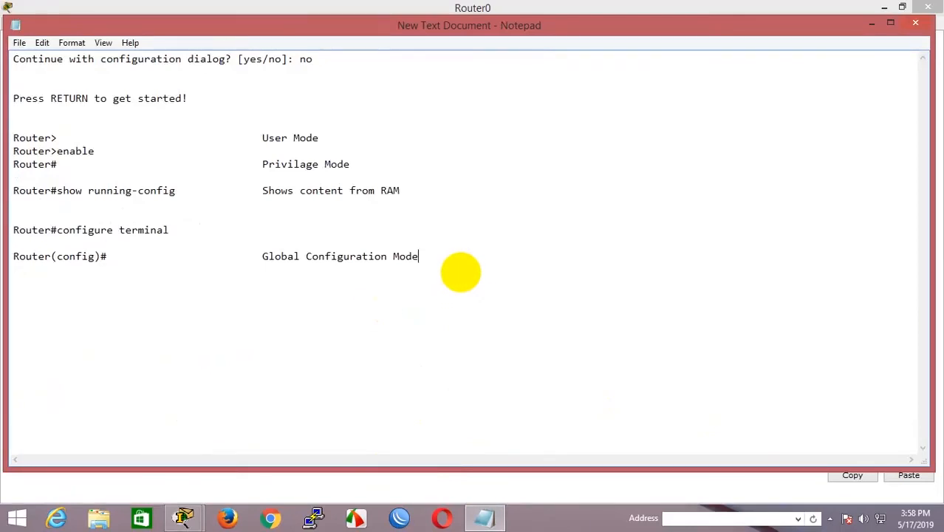
key(ctrl+v)
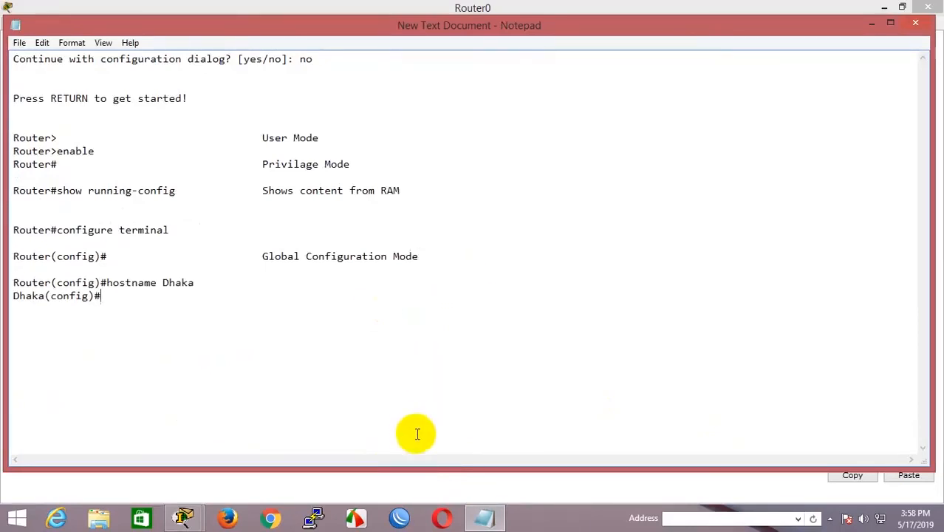
Switch back to Router0's command line and leave global configuration mode with the exit command
mouse_move(201, 521)
click(217, 449)
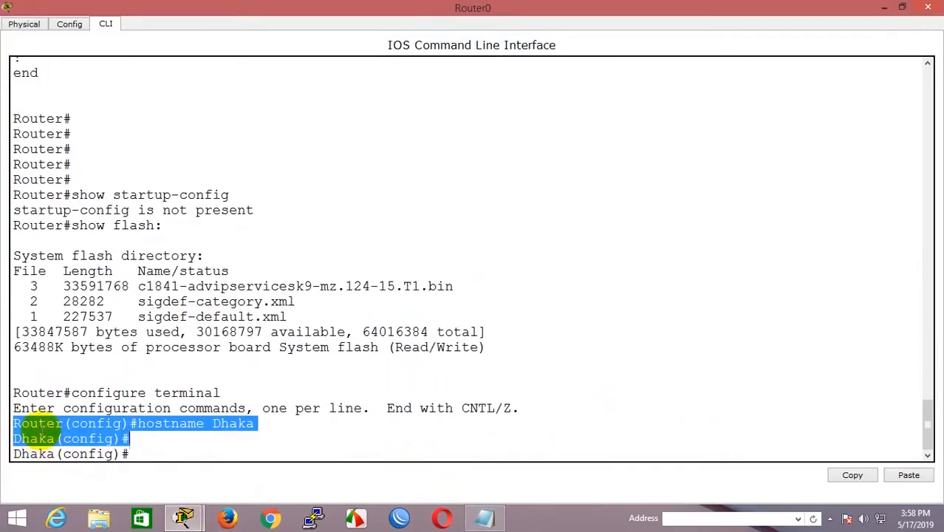
click(181, 447)
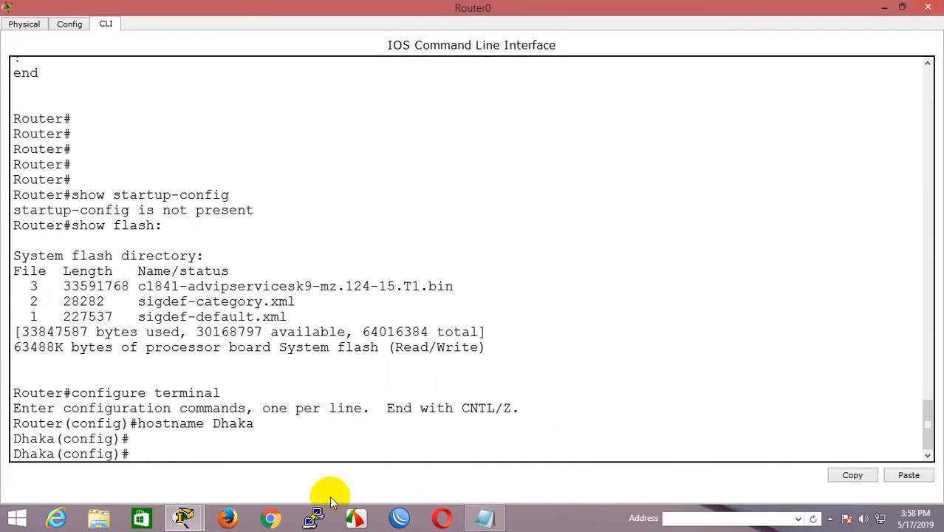
text(exit)
key(Return)
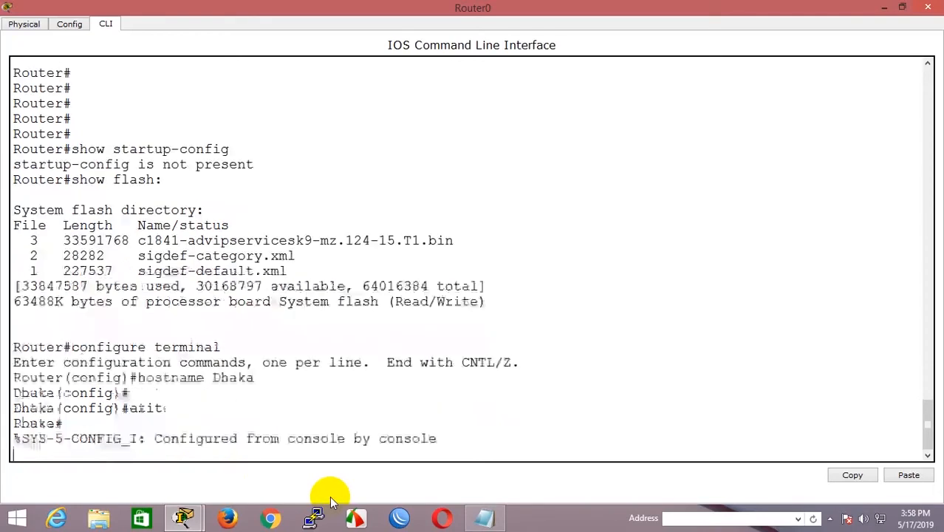
key(Return)
key(Return)
key(Return)
key(Return)
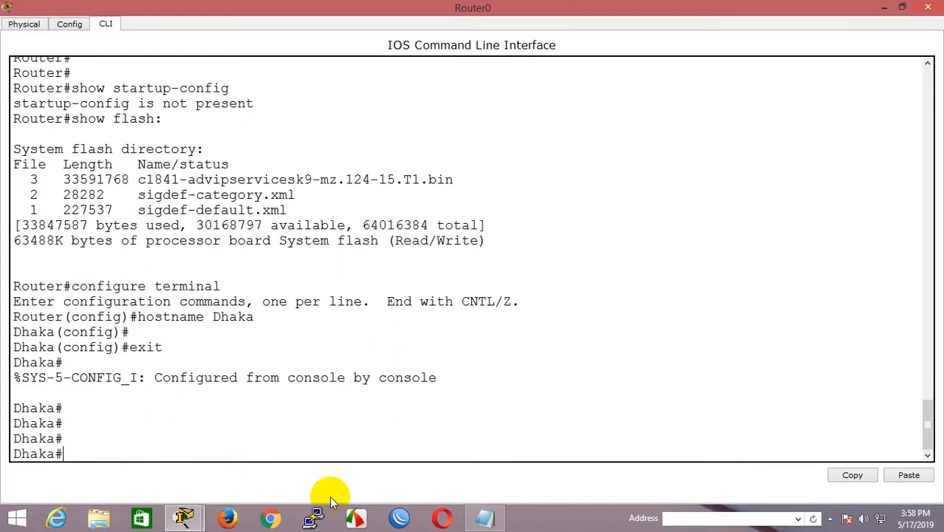
Execute show running-config and page through the output to its end to check the hostname
text(show running-config)
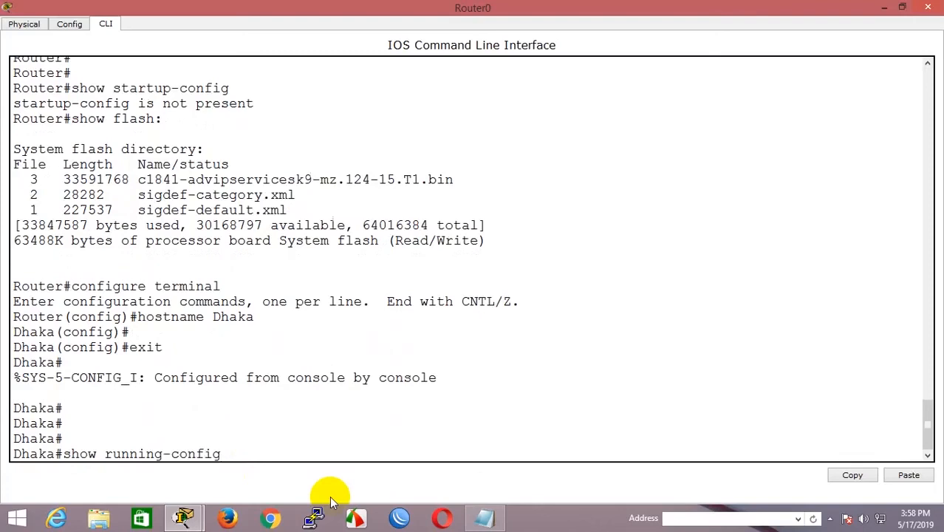
key(Return)
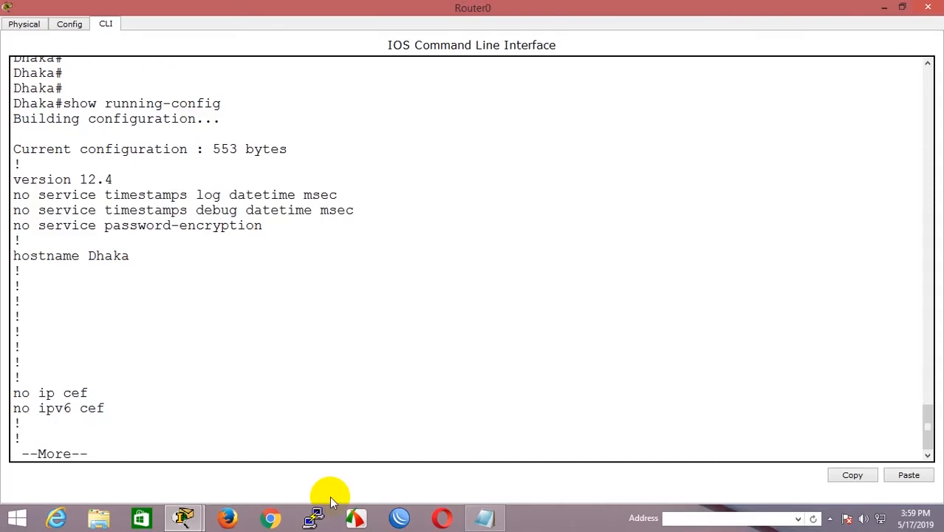
key(Return)
key(Return)
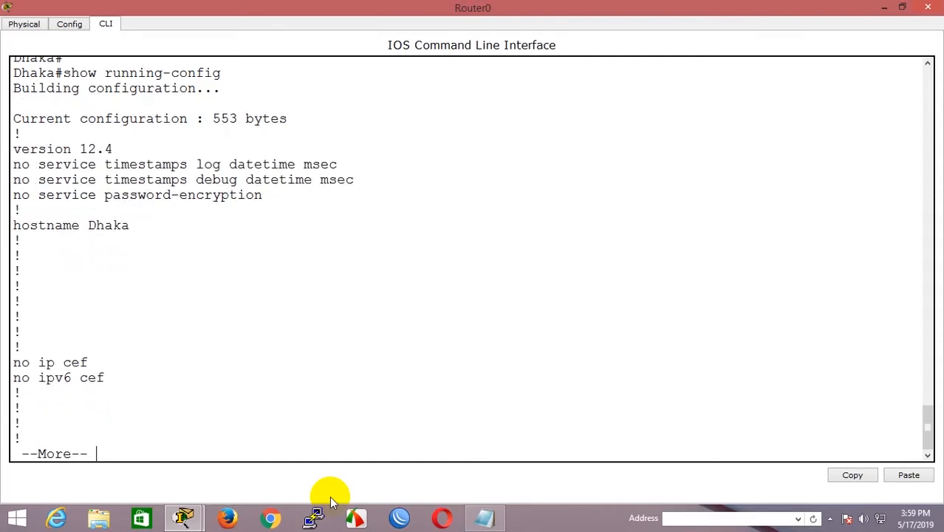
key(space)
key(space)
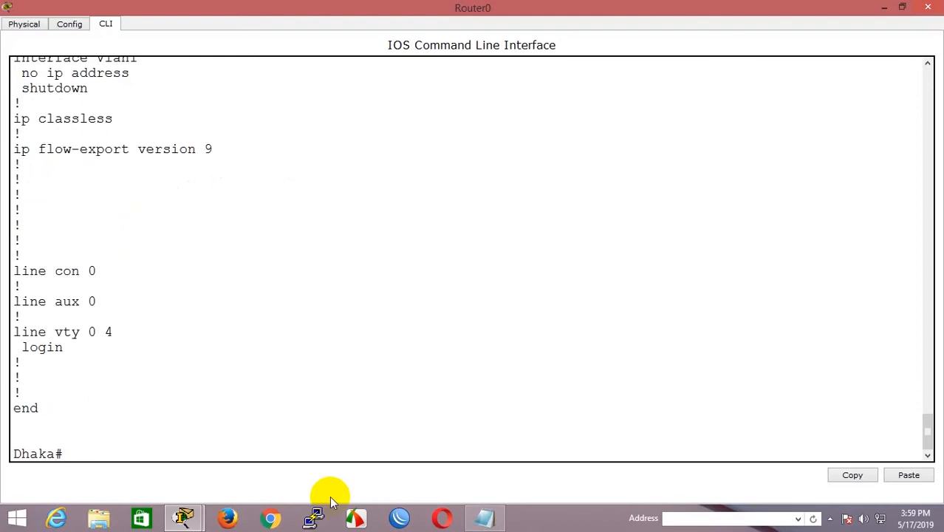
key(Return)
key(Return)
key(Return)
key(Return)
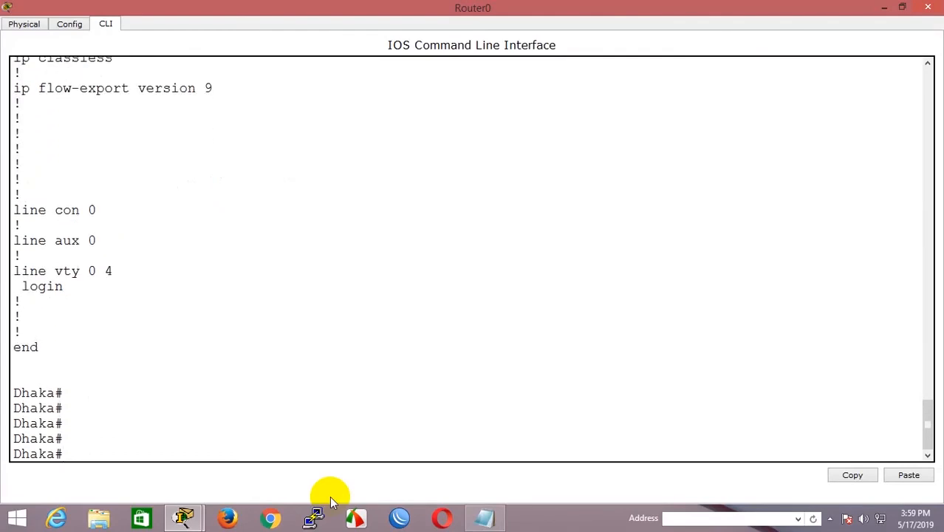
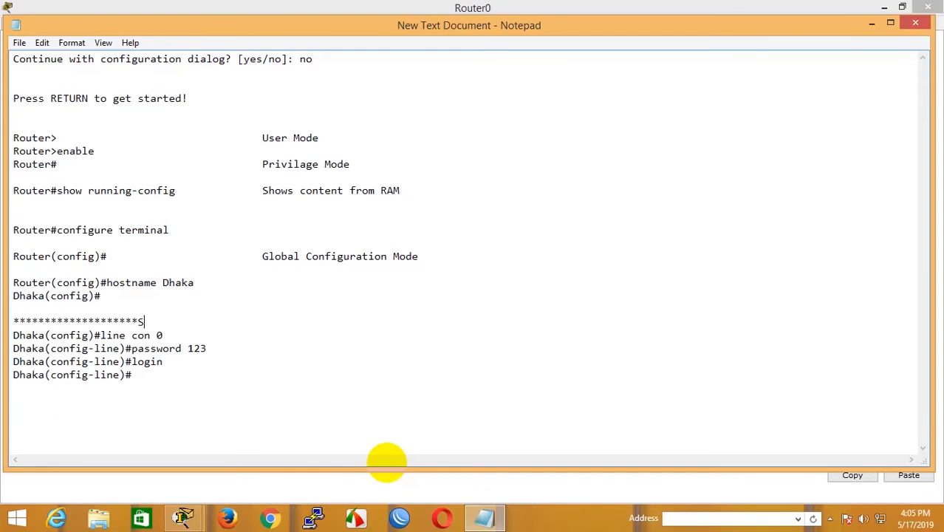
Complete the asterisk-framed heading "Setting console password" in the Notepad notes and add a similar "Changing hostname" heading above the hostname command
text(nsole pass)
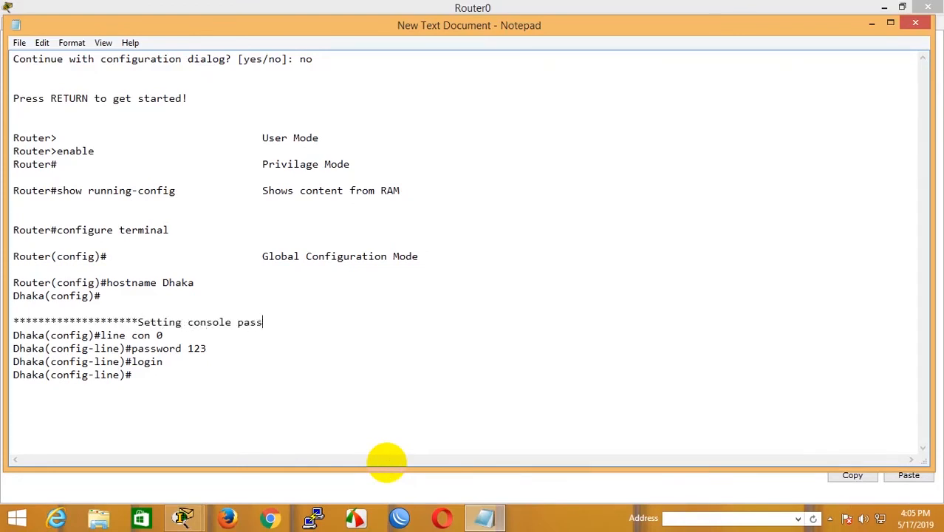
text(word**************)
click(76, 271)
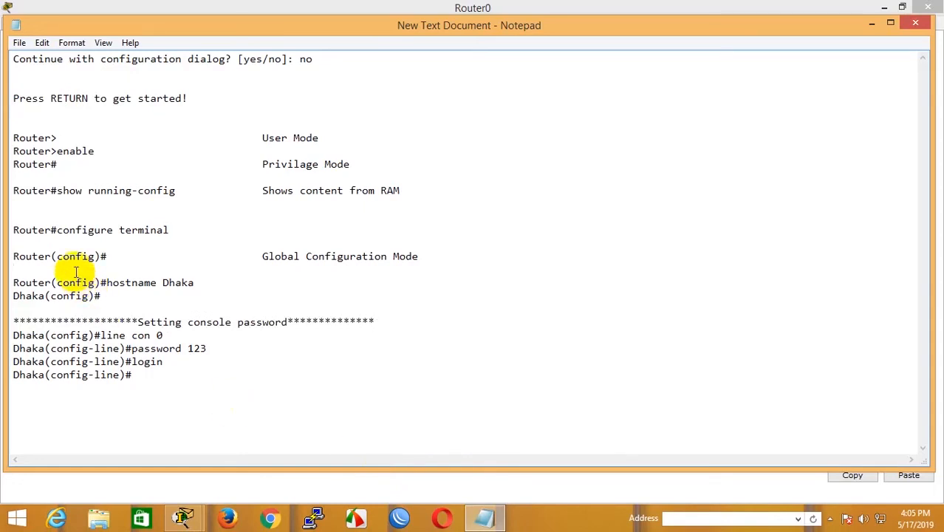
key(Return)
text(***********)
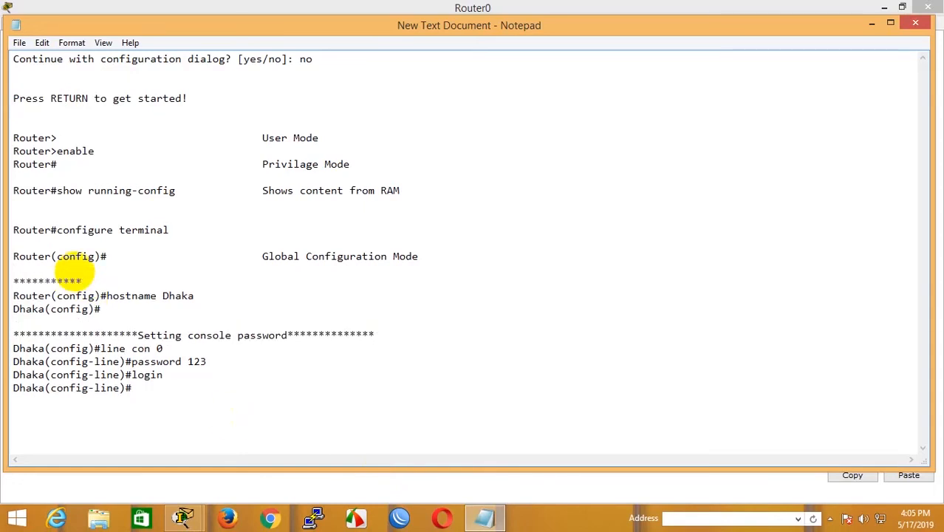
text(****************)
text(Changing )
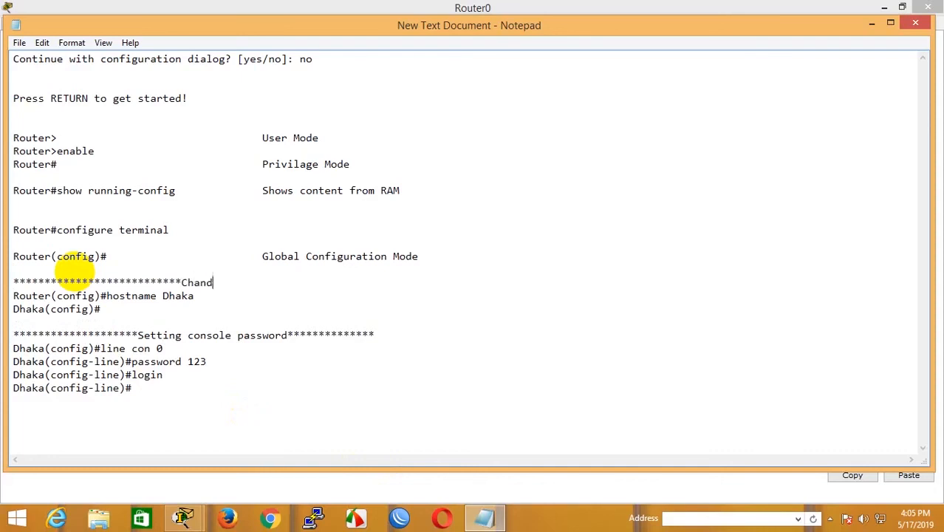
text(hostname)
text(************)
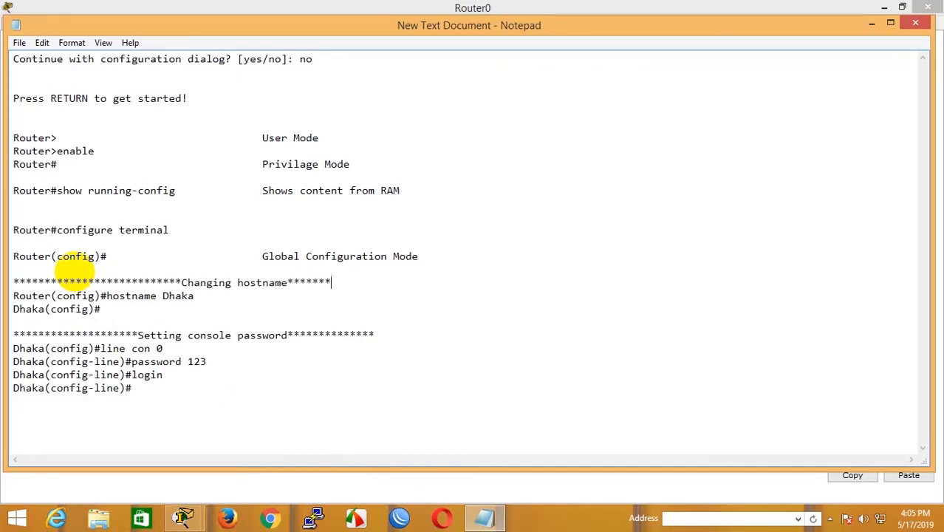
Insert a blank line below the "Changing hostname" heading, and switch to Router0's command line to leave line configuration mode with the end command
key(Return)
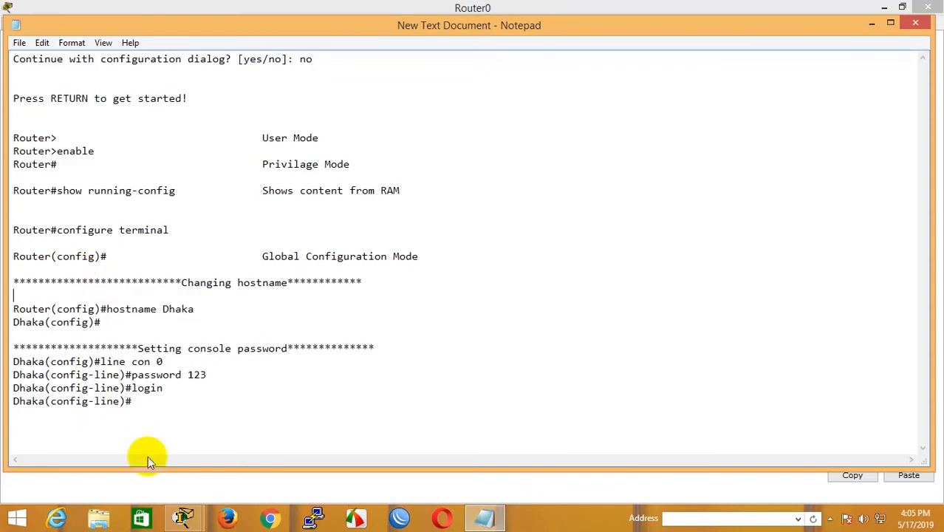
click(236, 6)
click(280, 423)
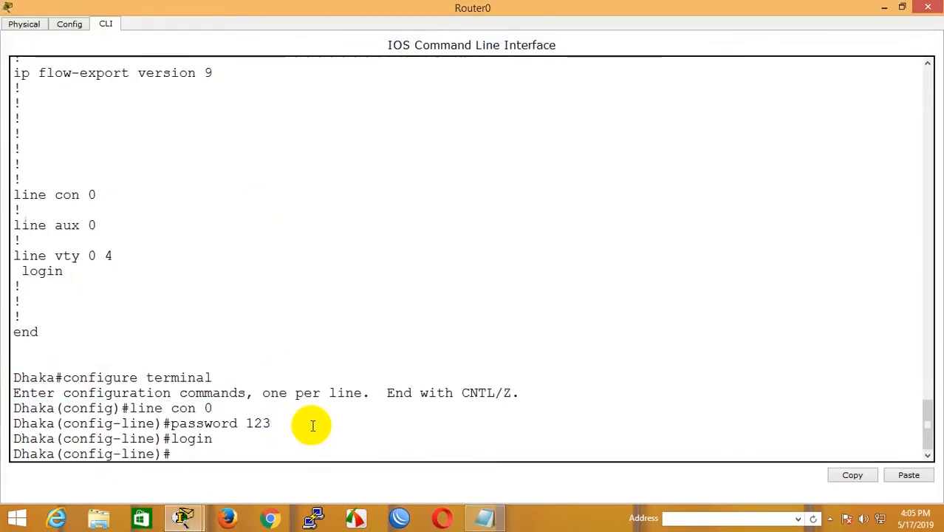
text(end)
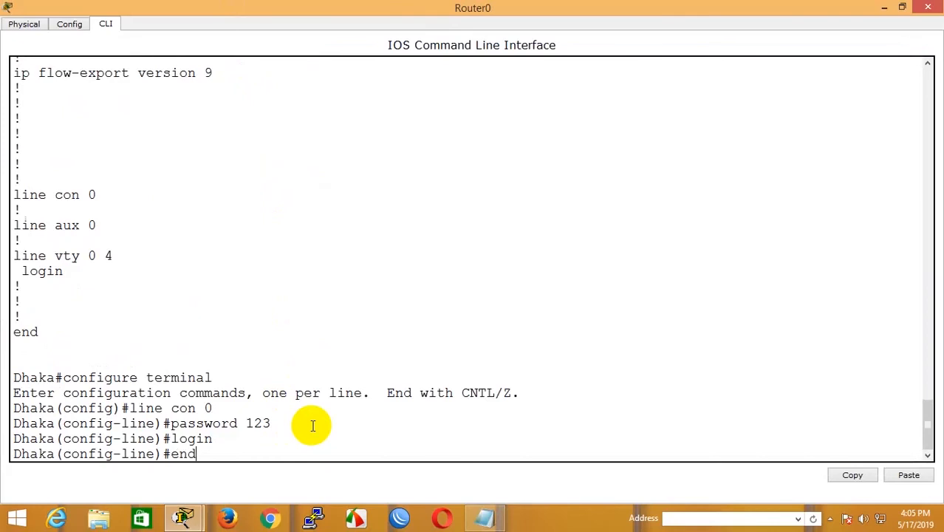
key(Return)
key(Return)
Execute show running-config and page through the output to its end to check the console line settings
text(sh)
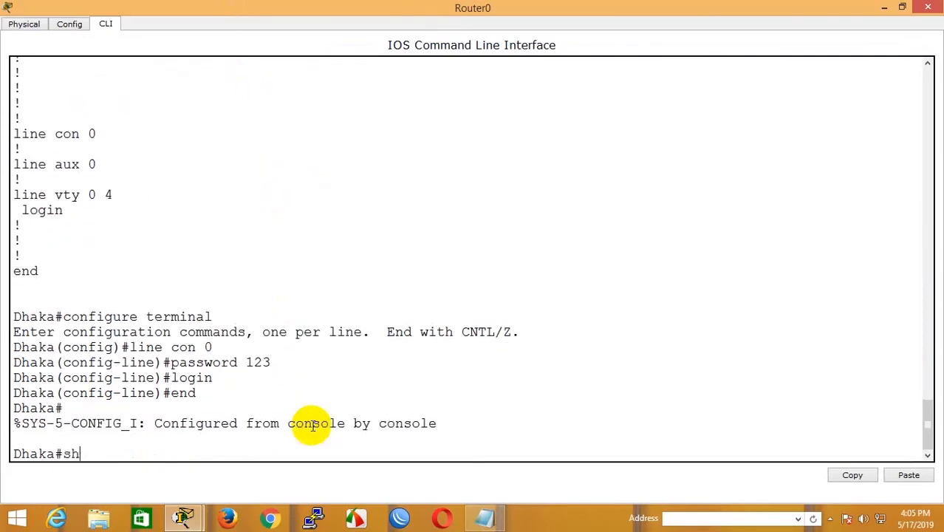
text(ow running)
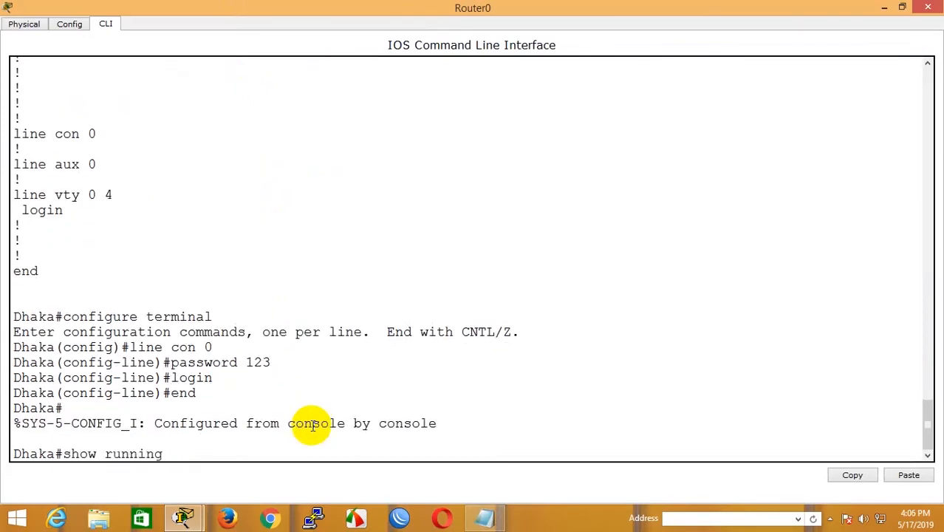
text(-config)
key(Return)
key(space)
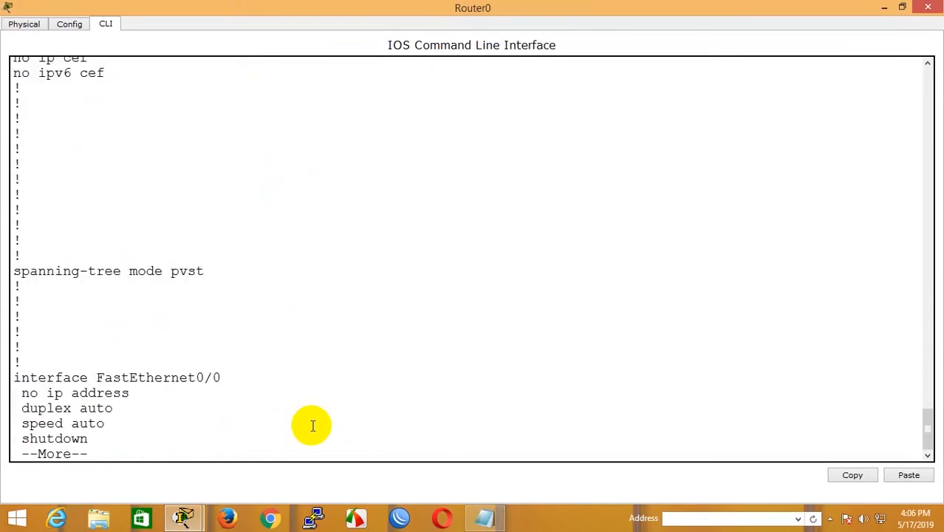
key(space)
key(Return)
key(Return)
key(Return)
key(Return)
key(Return)
key(Return)
key(Return)
key(Return)
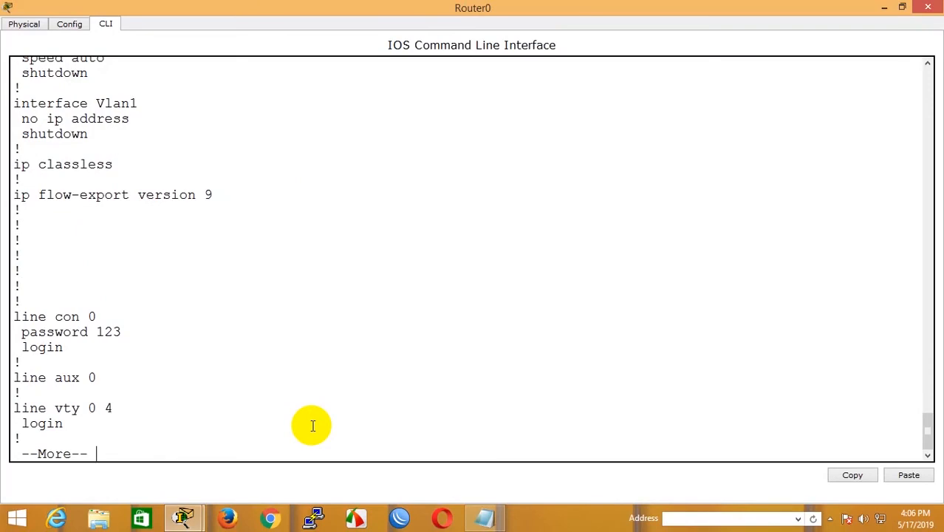
key(space)
Exit the router session and log back in to user mode by entering the console password
text(ex)
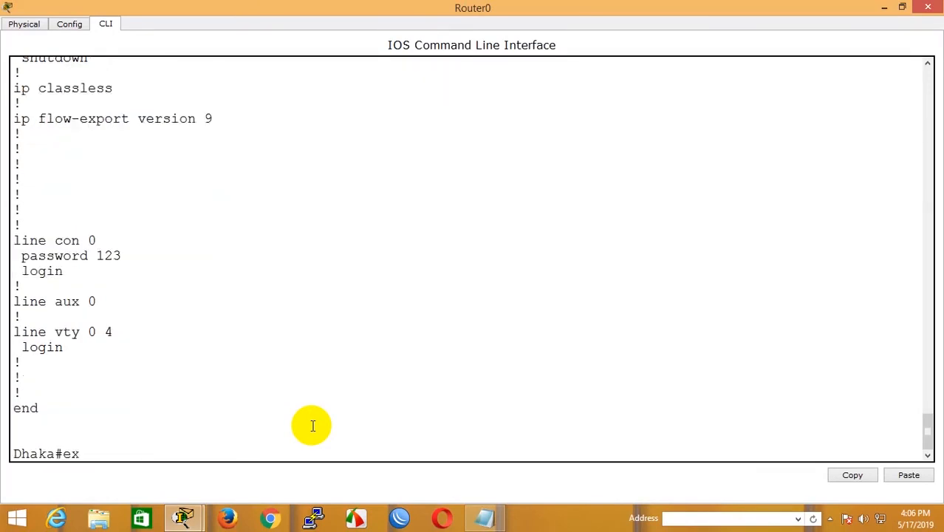
text(it)
key(Return)
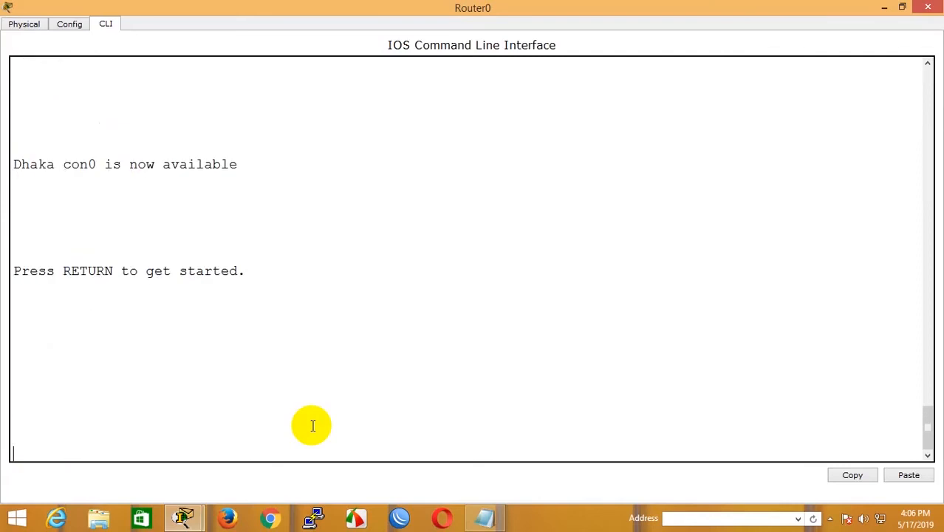
key(Return)
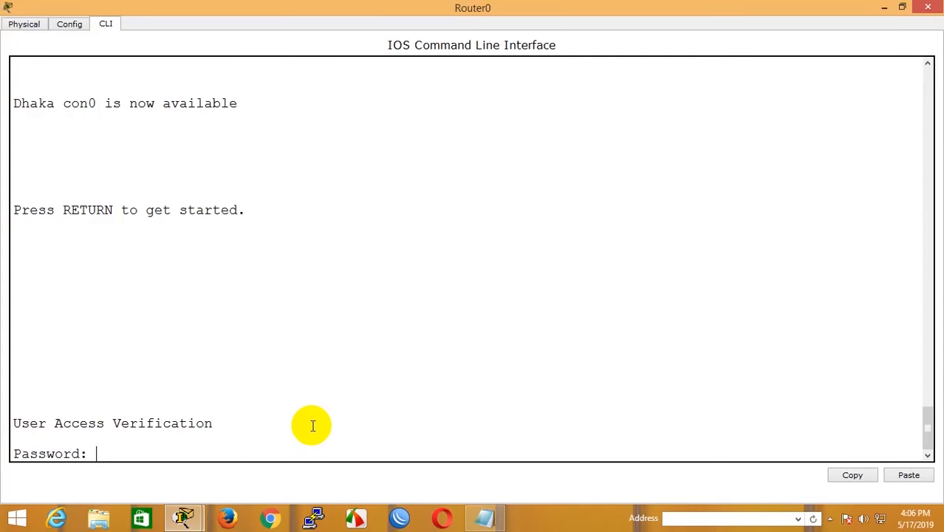
key(Return)
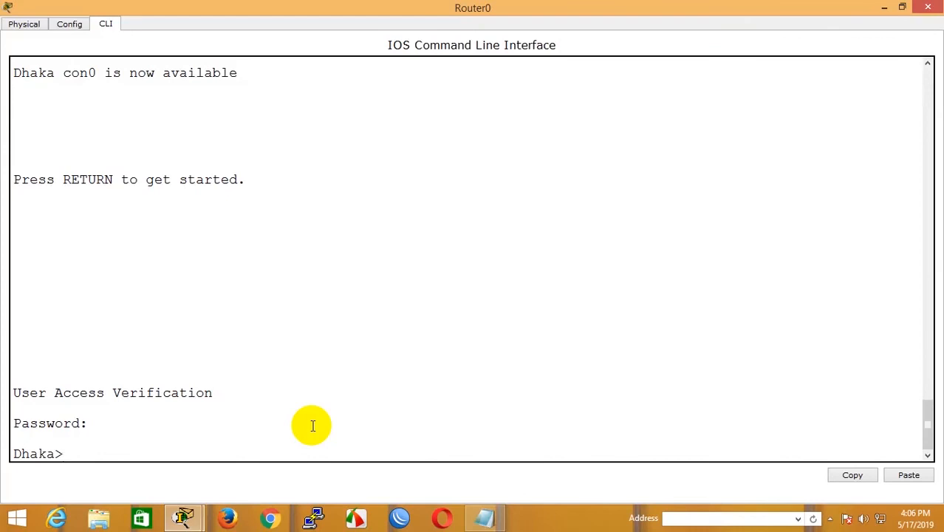
Label the login line in the Notepad notes as "Sub Configuration Mode" and add blank lines for further notes
click(483, 517)
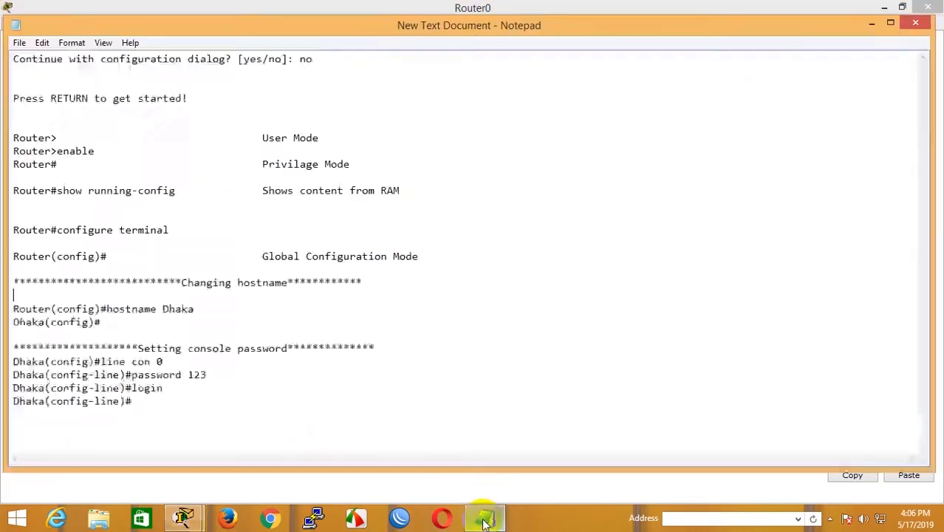
click(192, 387)
key(Tab)
key(Tab)
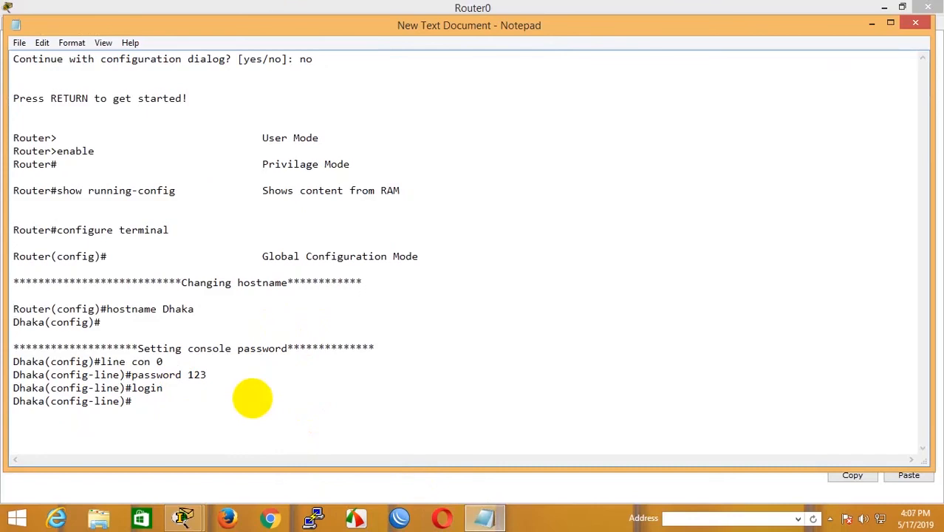
text(Sub Configurati)
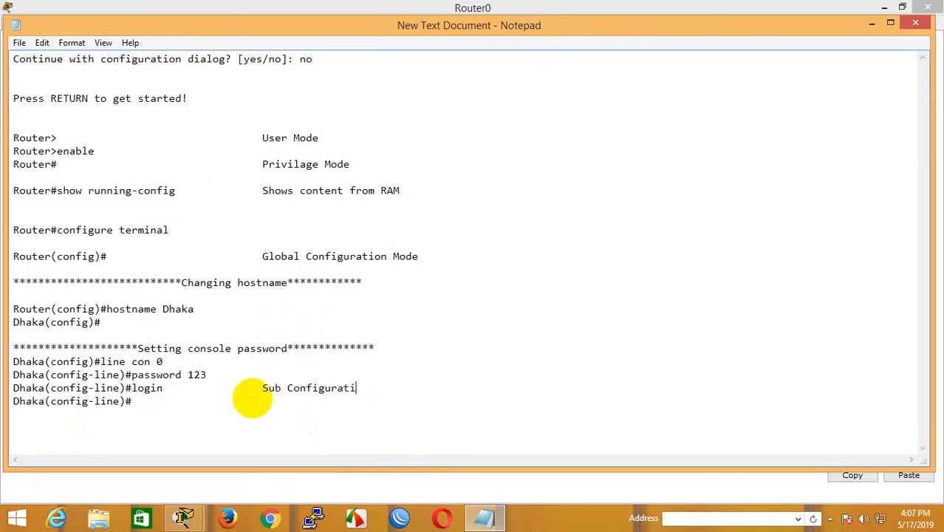
text(on Mode)
key(Down)
key(Return)
key(Return)
Switch back to Router0's command line and enter privileged mode with the enable command
click(278, 7)
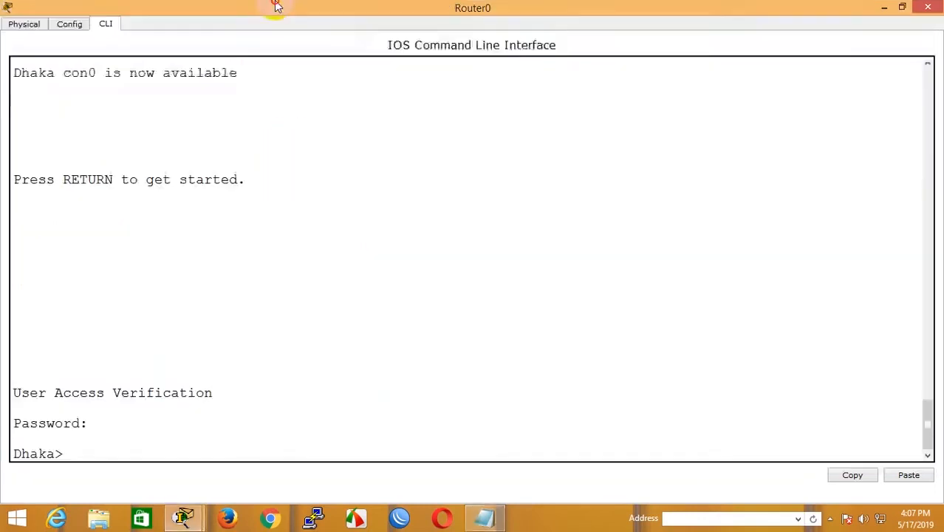
click(49, 454)
drag(49, 454, 98, 455)
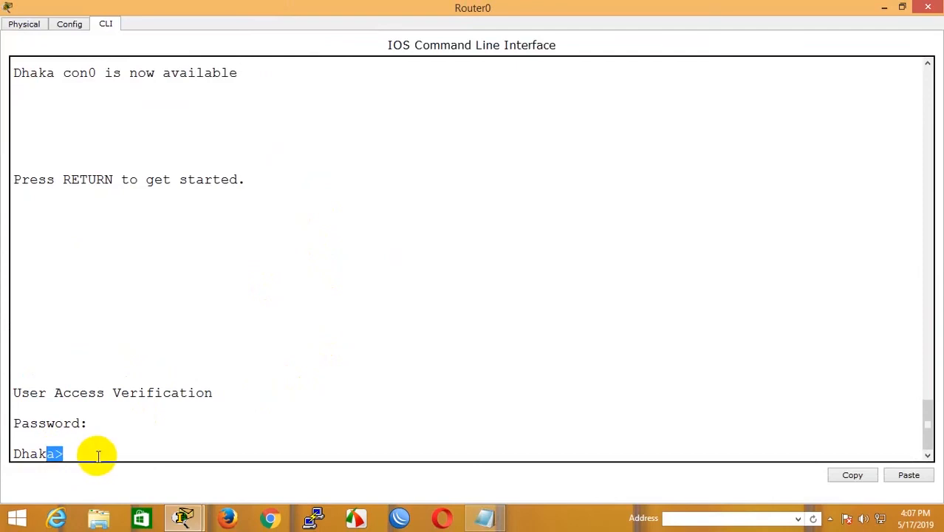
click(98, 456)
text(enable)
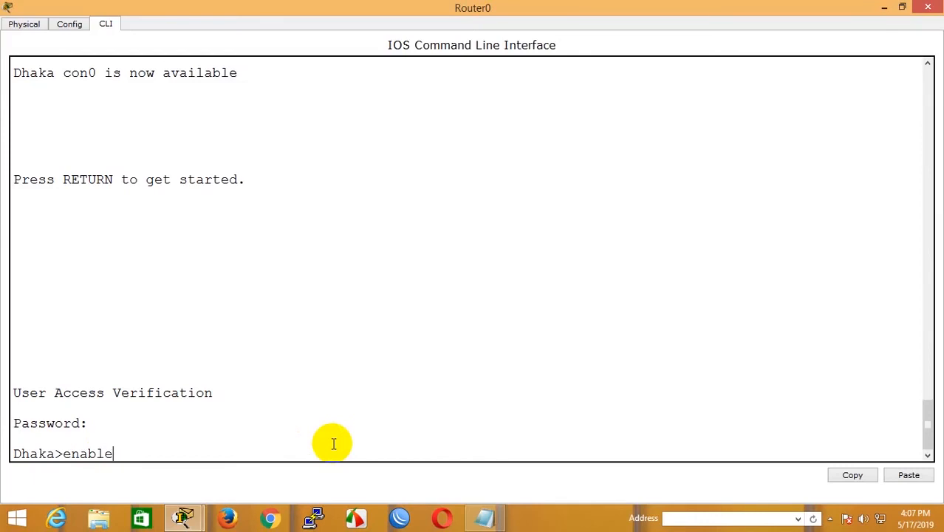
key(Return)
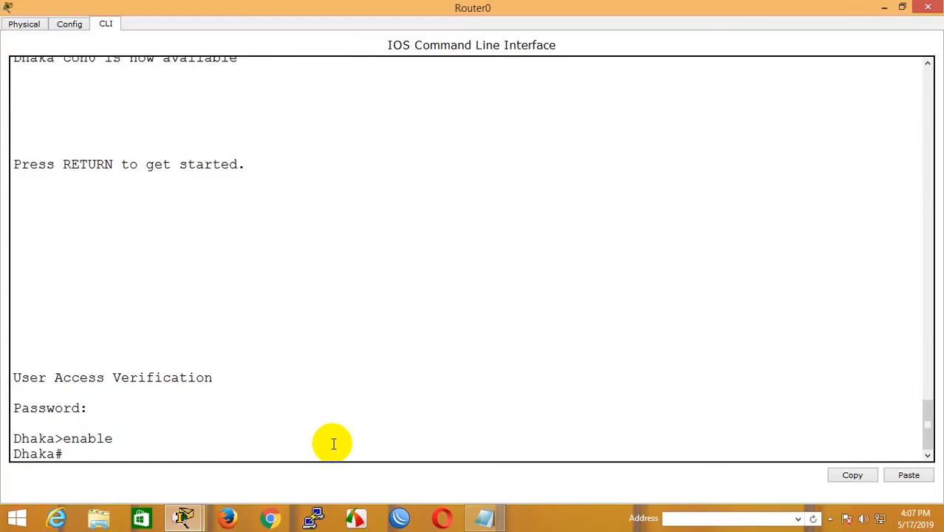
Execute show running-config from privileged mode, correcting the misspelled "runing" in the command
text(show runing-config)
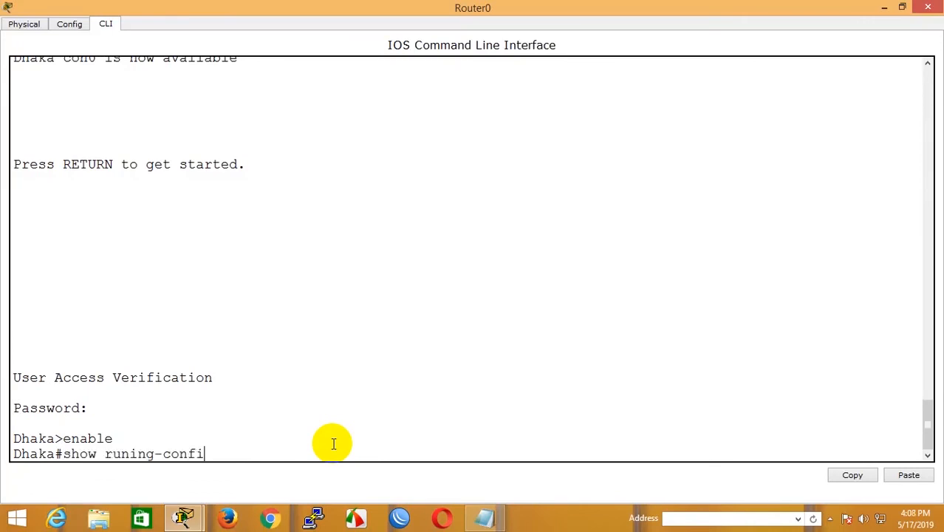
key(Return)
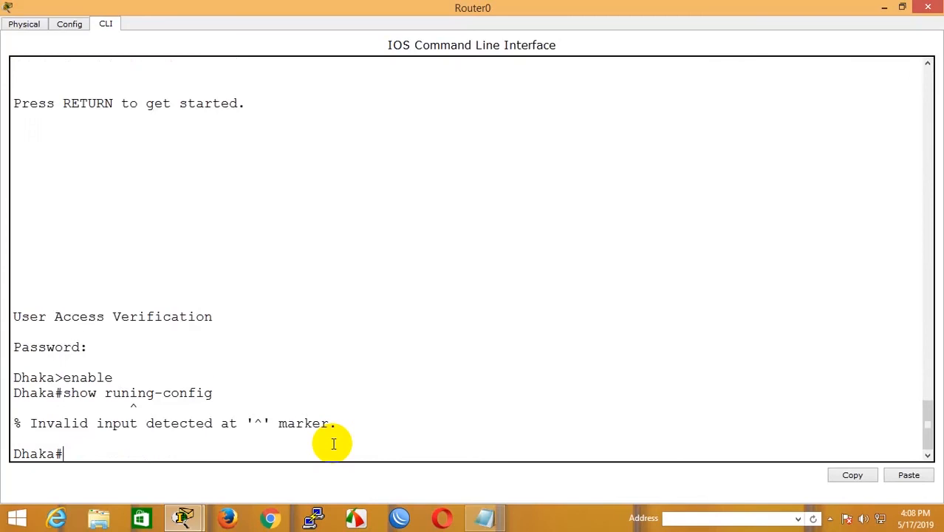
key(Up)
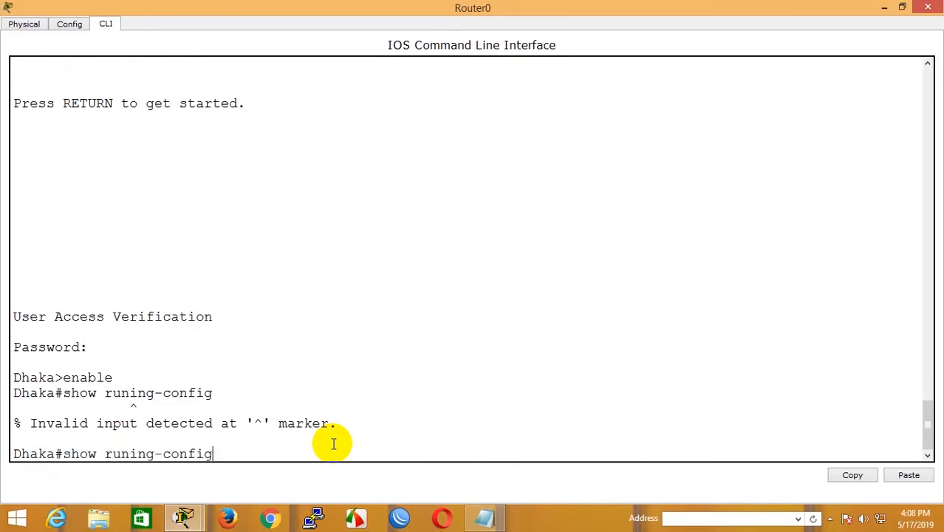
key(Left)
key(Left)
key(Left)
key(Left)
key(Left)
key(Left)
key(Left)
key(Left)
key(Left)
key(Left)
text(n)
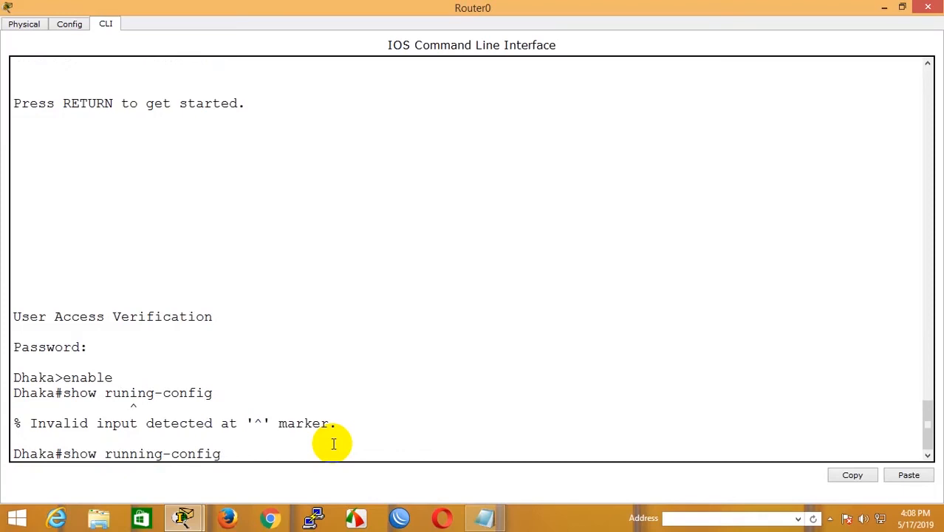
key(Return)
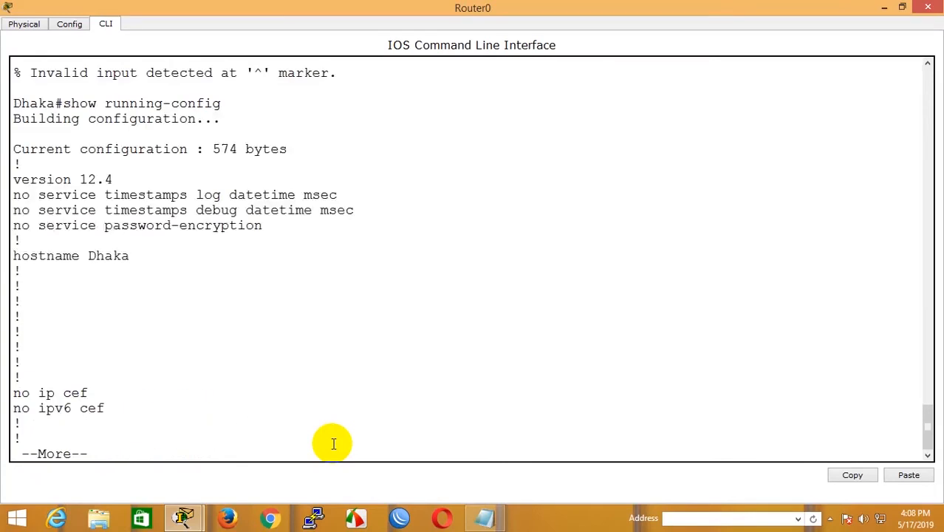
Page through the running configuration to review the console line section and the hostname line
key(space)
key(space)
key(Return)
key(Return)
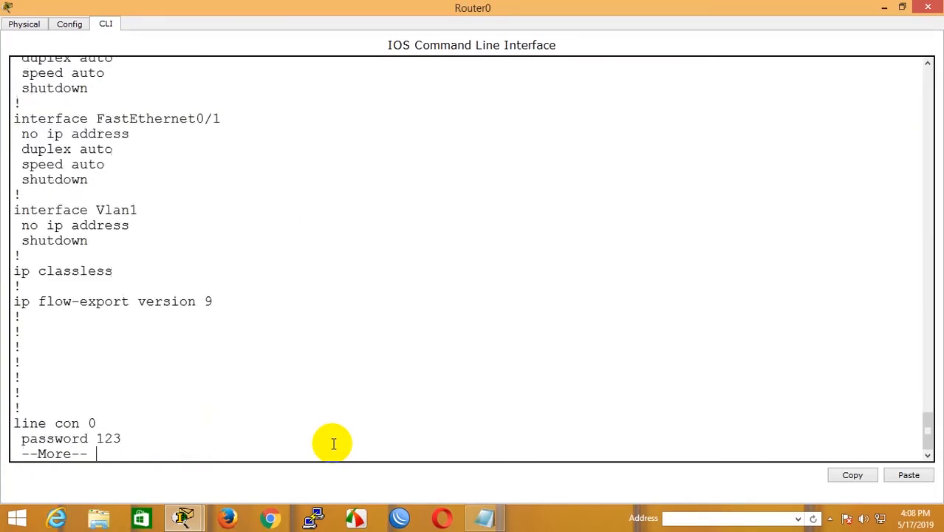
key(Return)
key(Return)
key(Return)
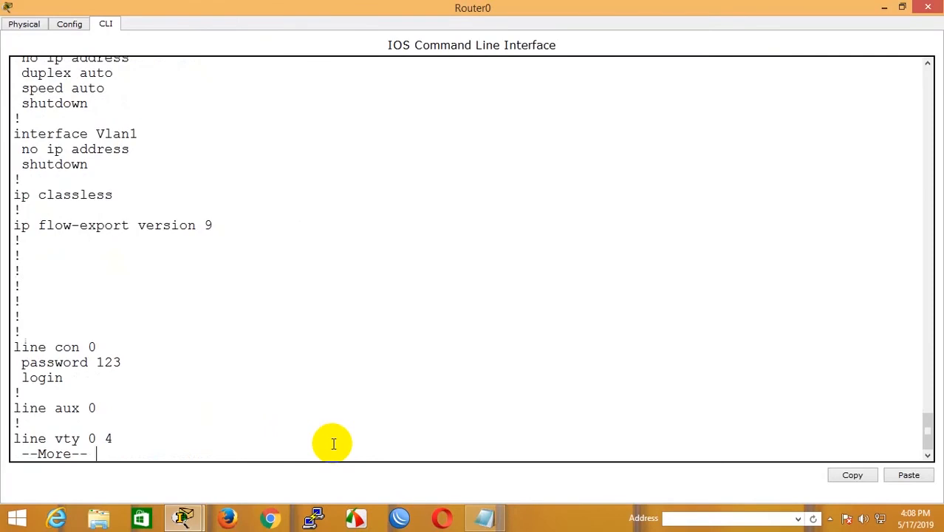
scroll(333, 443, up, 12)
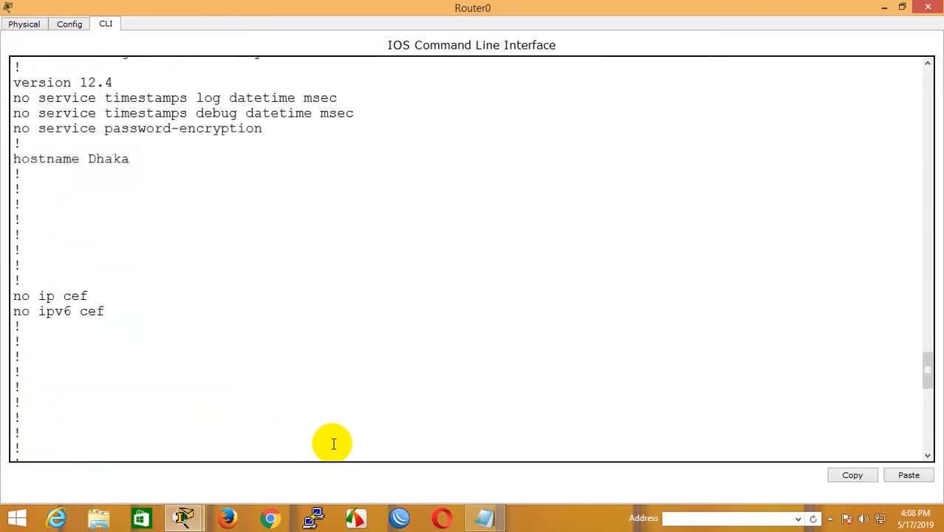
drag(14, 216, 129, 215)
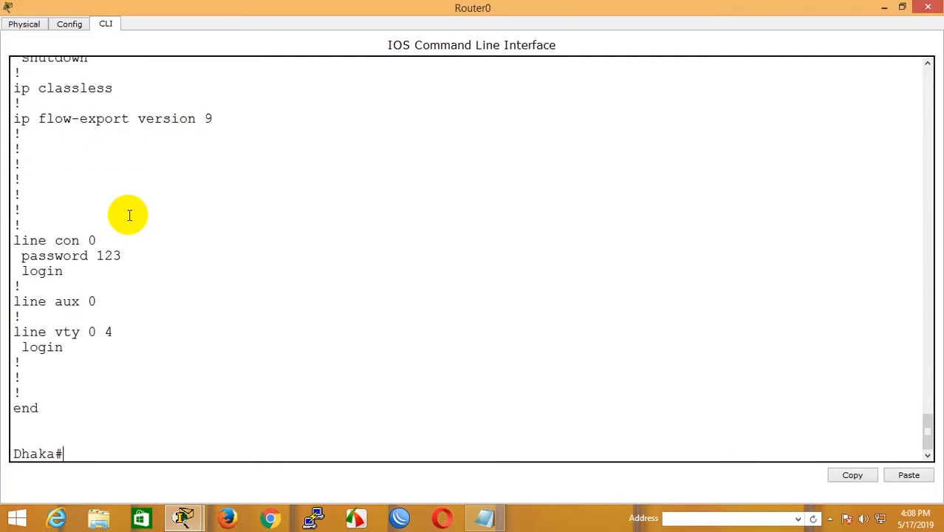
Enter global configuration mode with configure terminal, correcting the misspelled "confgiure" in the command
text(confgiure)
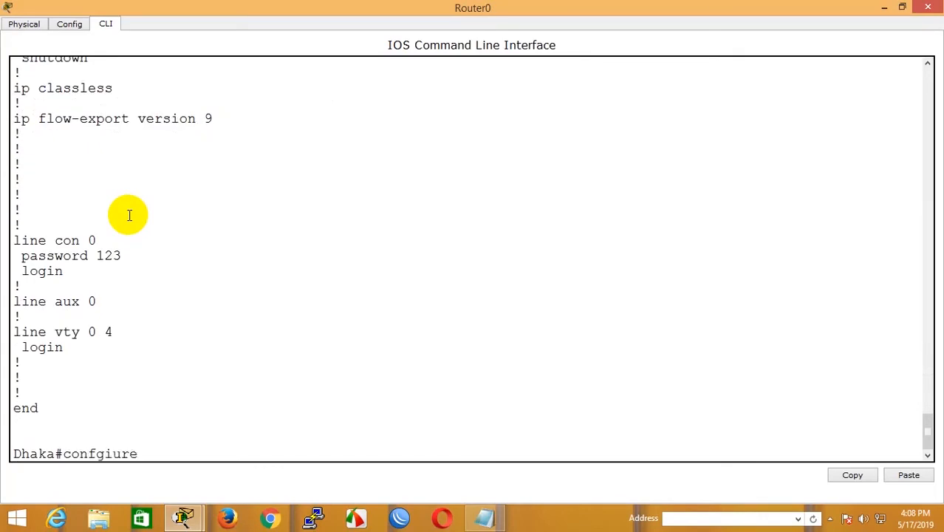
text( terminal)
key(Return)
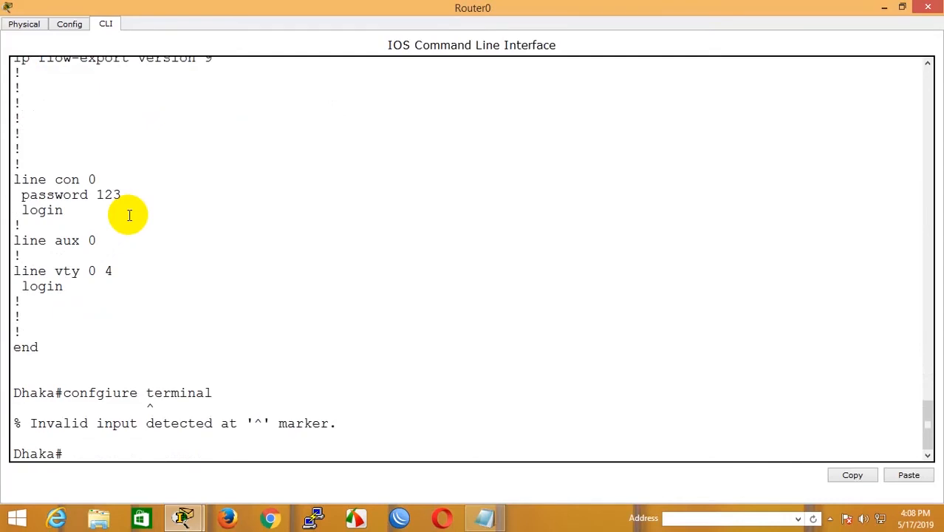
key(Up)
key(Left)
key(Left)
key(Left)
key(Left)
key(Left)
key(Left)
key(Left)
key(Left)
key(Left)
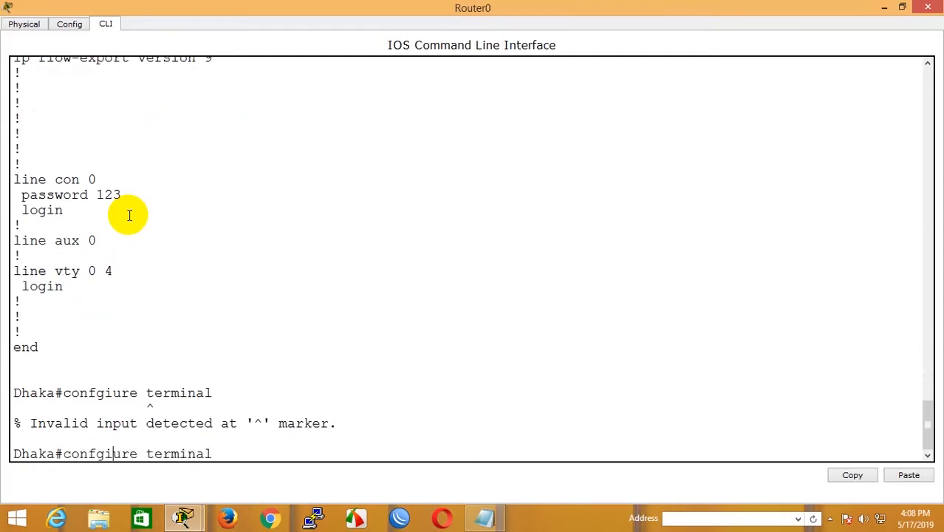
text(i)
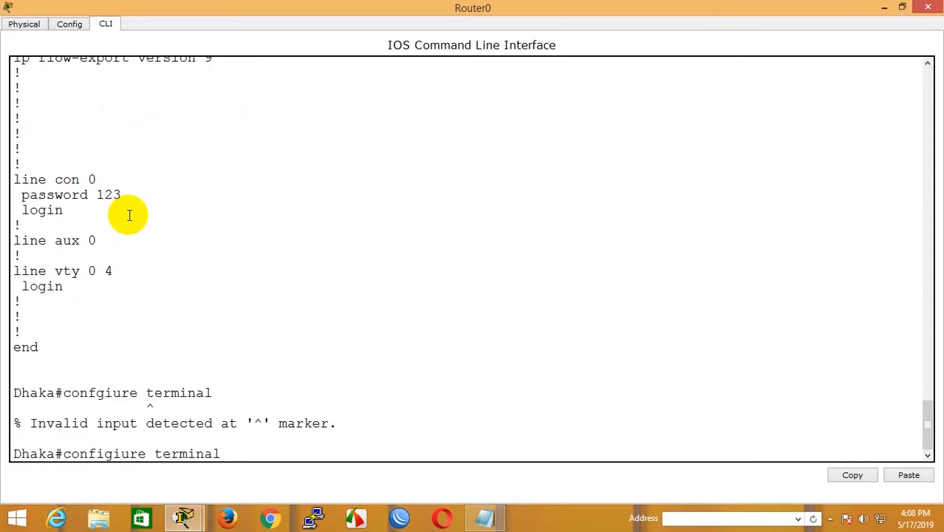
key(Right)
key(Right)
key(BackSpace)
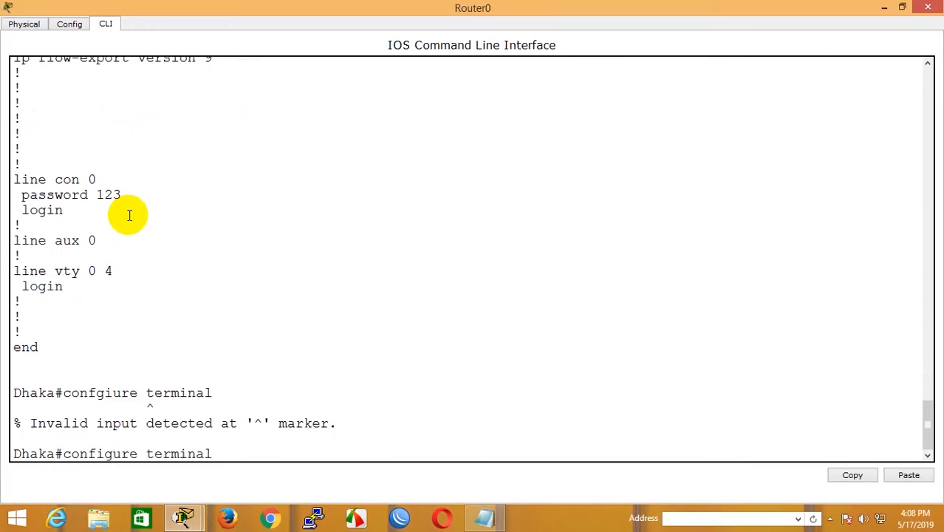
key(Return)
Set the router's privileged mode password in global configuration mode with the enable password command
text(e)
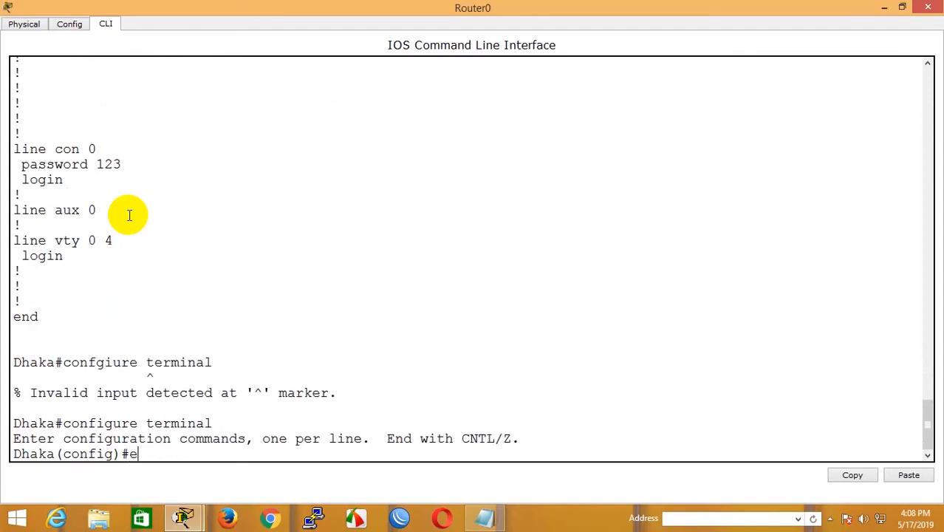
text(nable pas)
text(sword )
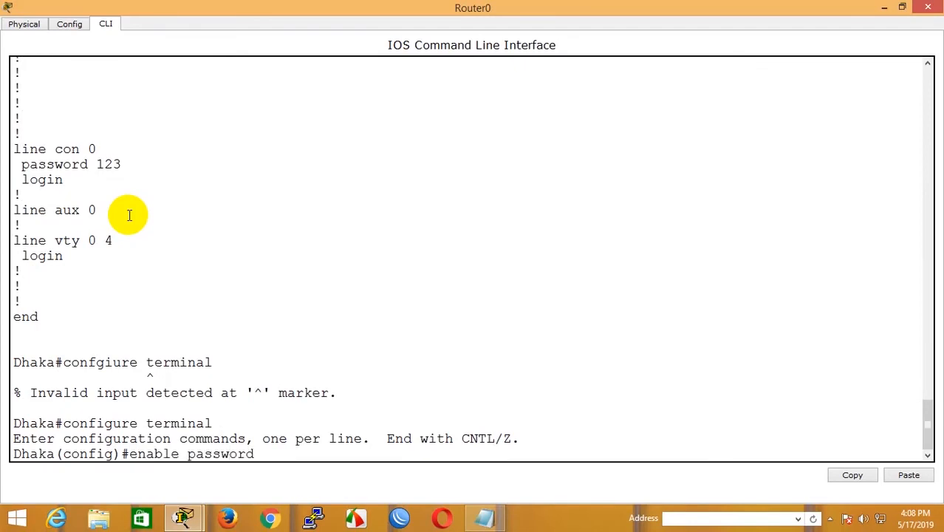
text(456)
key(Return)
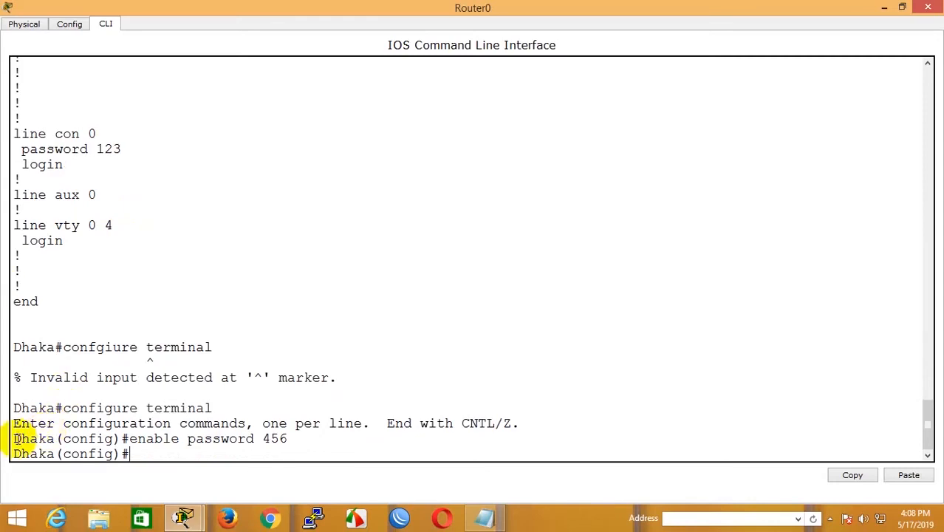
Copy the enable password command line from the router's command line into the Notepad notes, below the console password section
drag(12, 439, 288, 438)
key(ctrl+c)
right_click(259, 442)
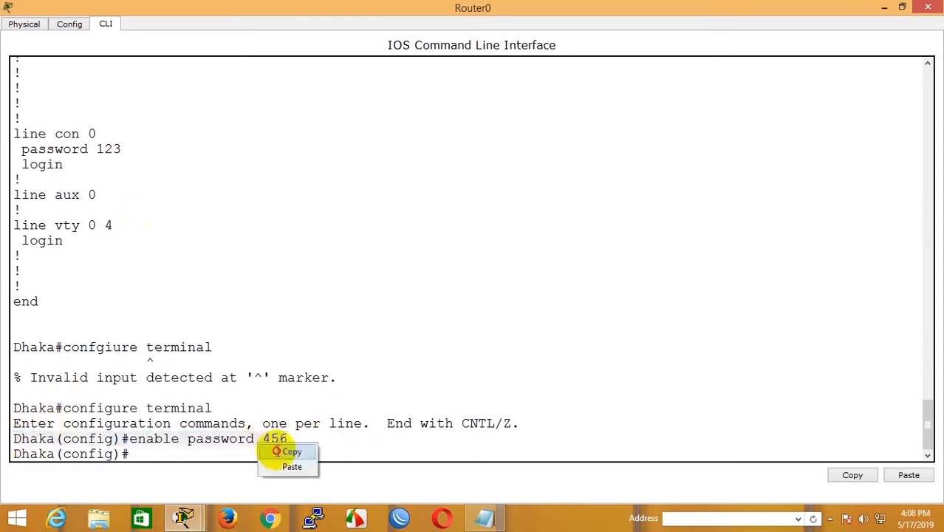
click(287, 448)
click(484, 517)
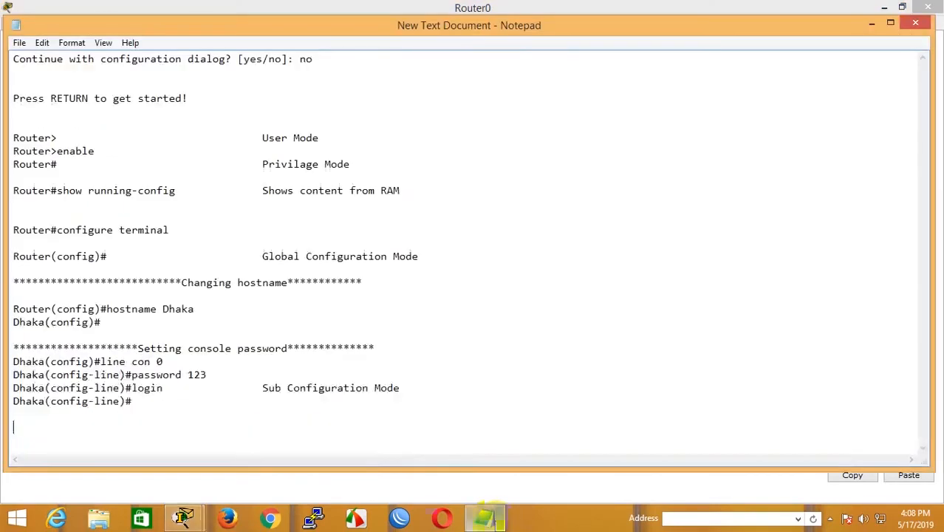
click(419, 426)
key(Return)
key(ctrl+v)
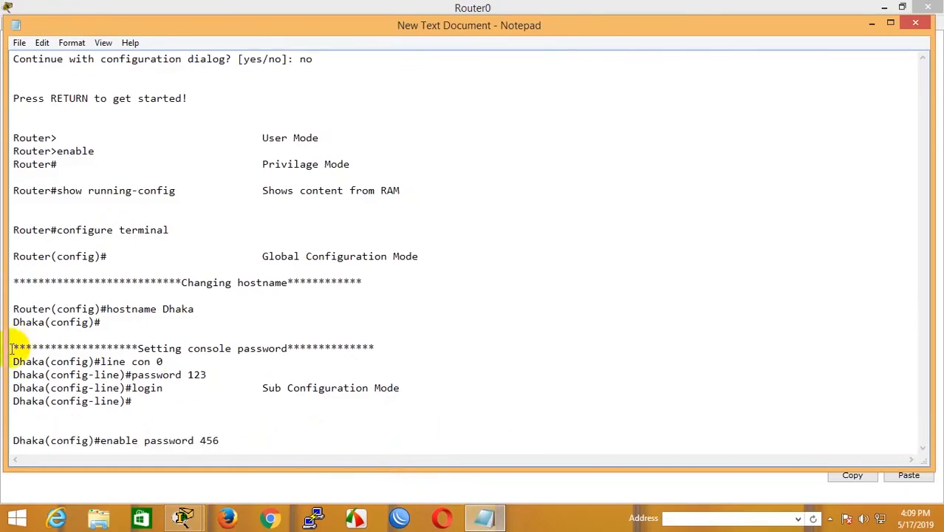
Duplicate the "Setting console password" heading line onto the blank line above the enable password command in the notes
drag(12, 347, 373, 347)
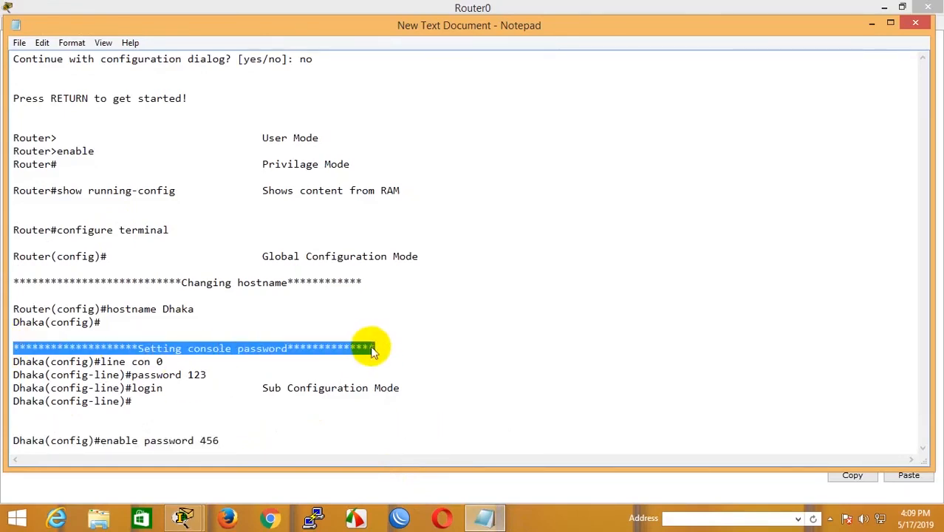
right_click(373, 347)
click(435, 200)
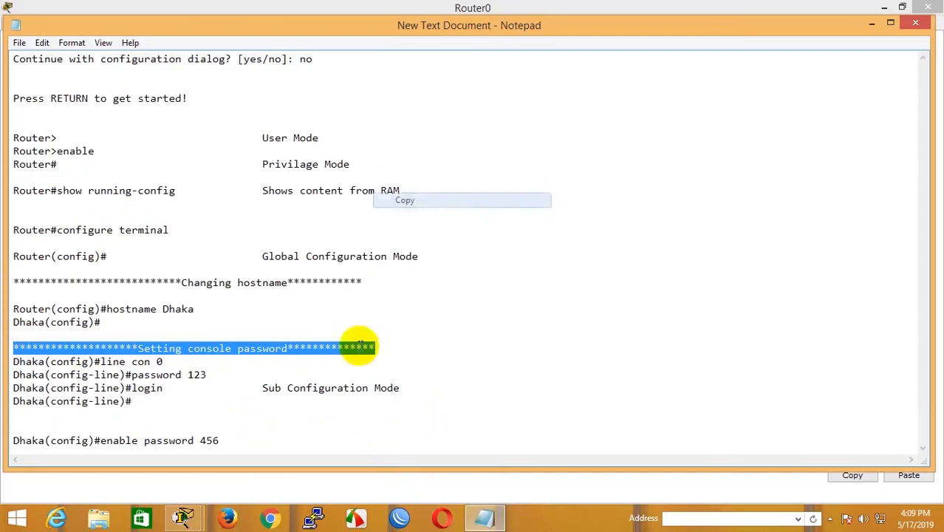
click(124, 428)
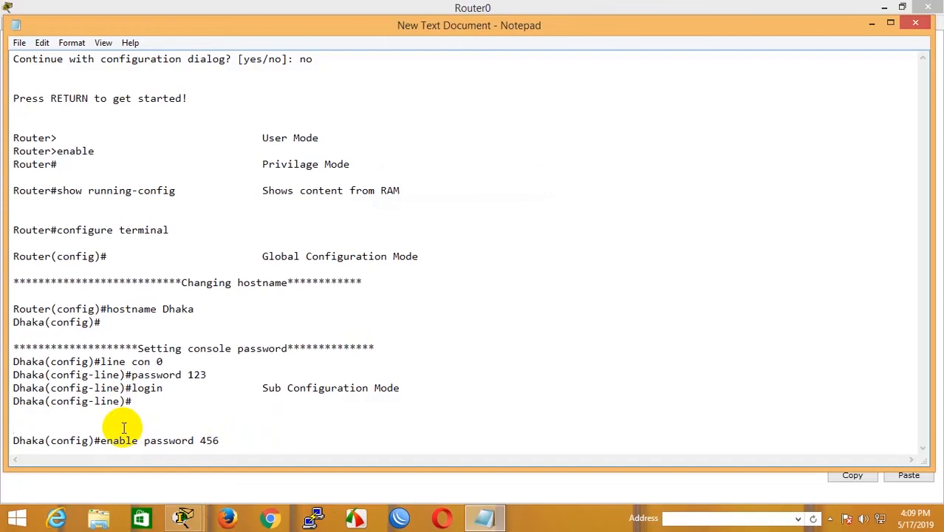
key(ctrl+v)
Change "console" to "enable" in the copied heading so it reads "Setting enable password"
key(Left)
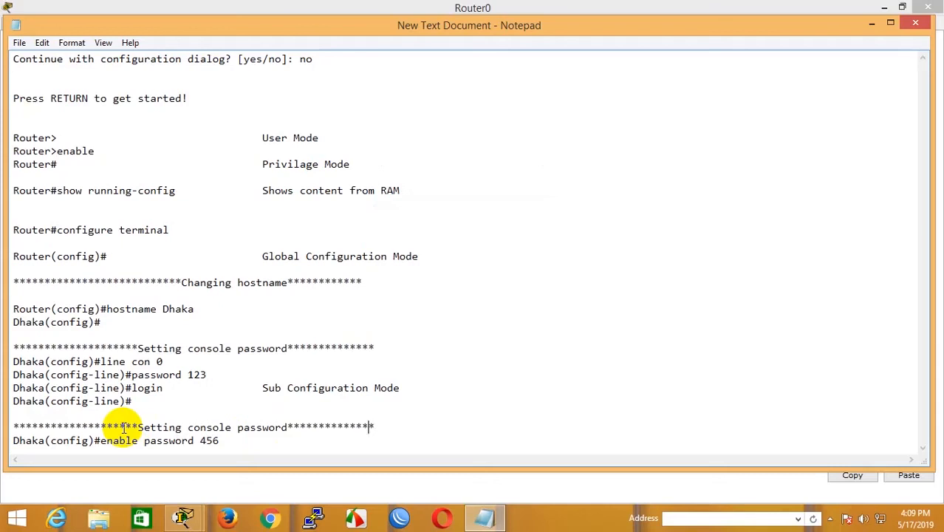
key(Left)
key(Left)
key(Left)
key(Left)
key(Left)
key(Left)
key(Left)
key(Left)
key(Left)
key(Left)
key(Left)
key(Left)
key(Left)
key(Left)
key(Left)
key(Left)
key(Left)
key(Left)
key(Left)
key(Left)
key(BackSpace)
key(BackSpace)
key(BackSpace)
key(BackSpace)
key(BackSpace)
key(BackSpace)
key(BackSpace)
text(e)
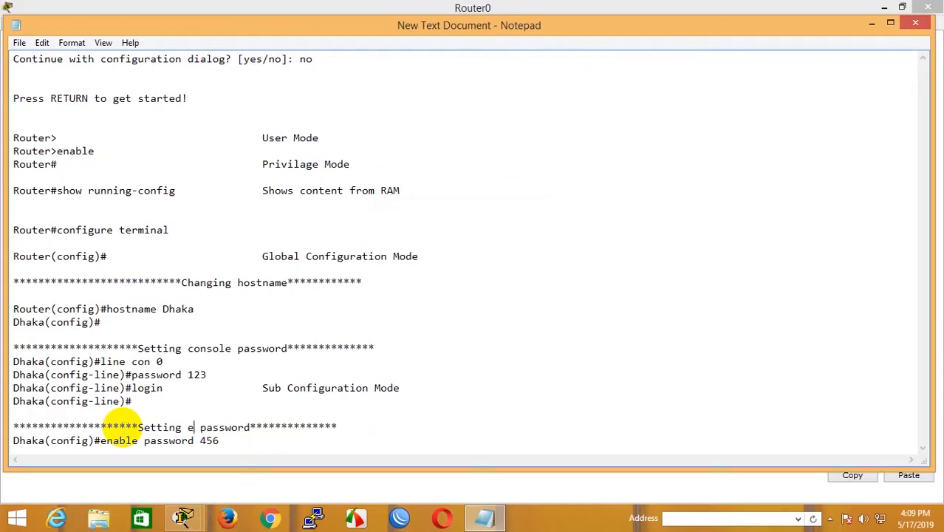
text(nable)
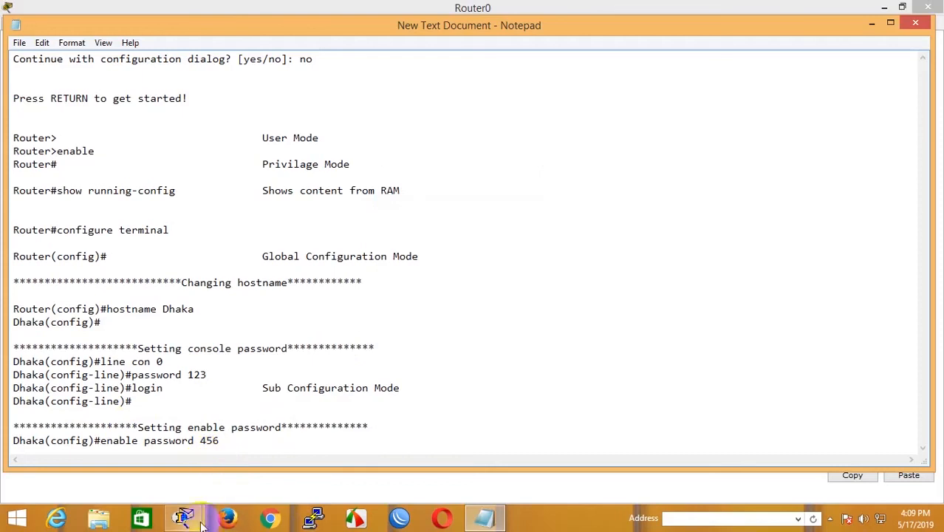
Switch to the Router0 command line and use exit to leave global configuration mode and log out of the console session
mouse_move(201, 523)
click(252, 449)
click(173, 456)
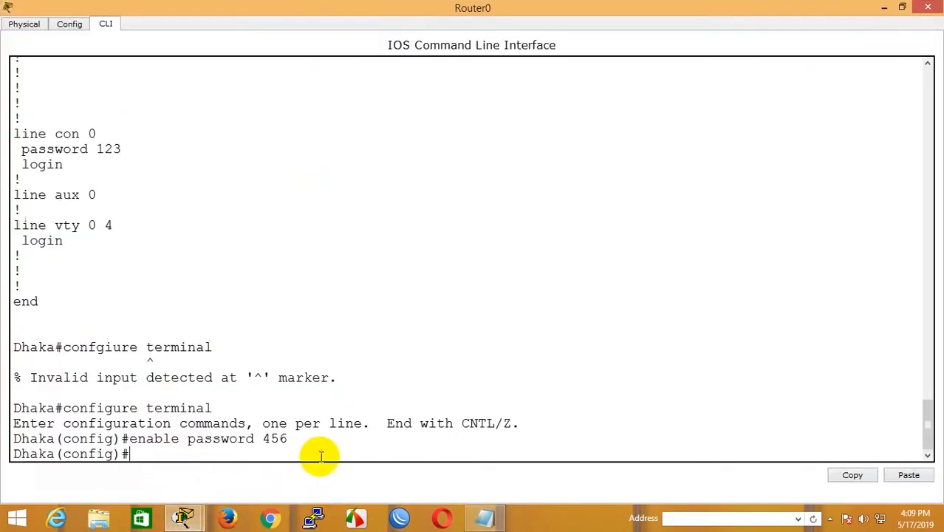
text(exit)
key(Return)
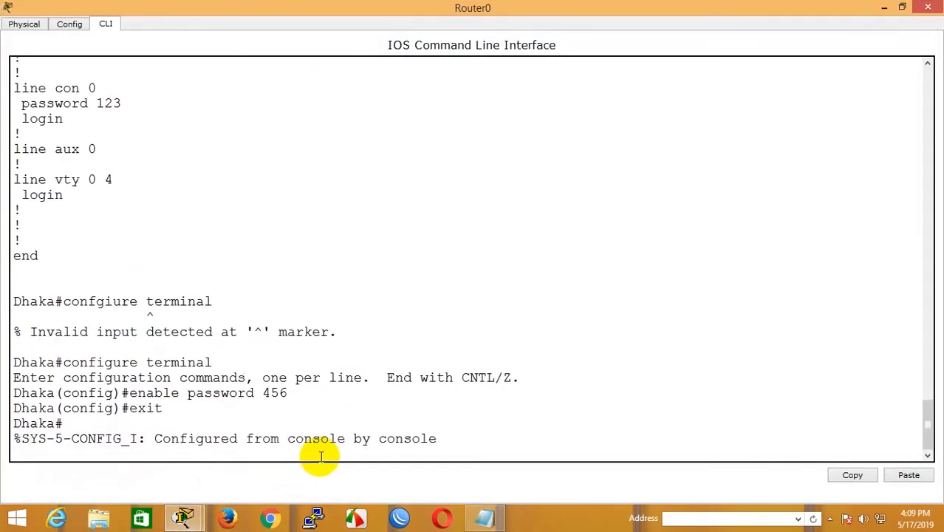
key(Return)
key(Return)
text(exit)
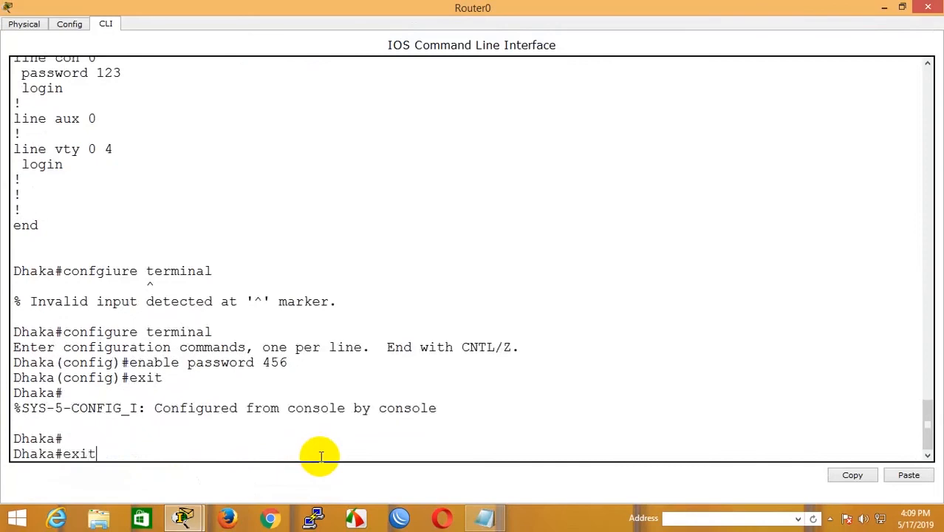
key(Return)
Log in to the router with the console password and enter privileged mode using enable and the enable password
key(Return)
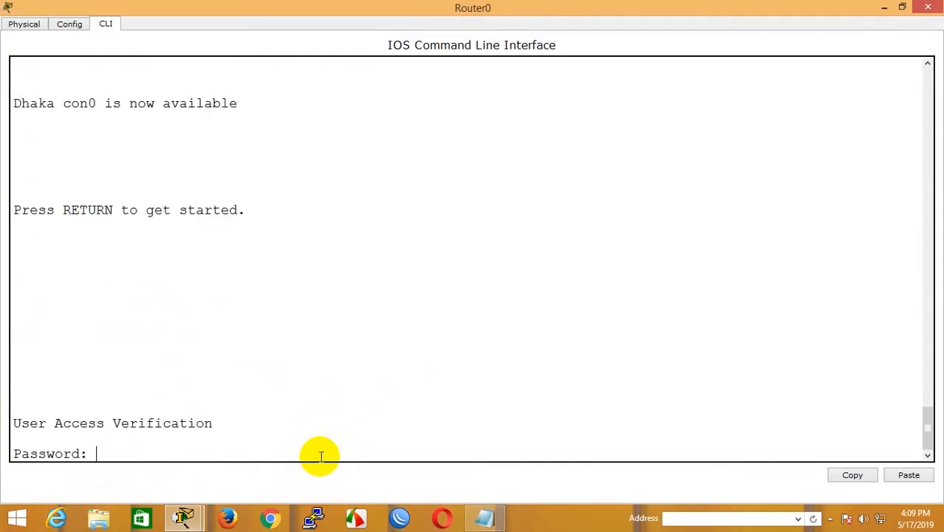
key(Return)
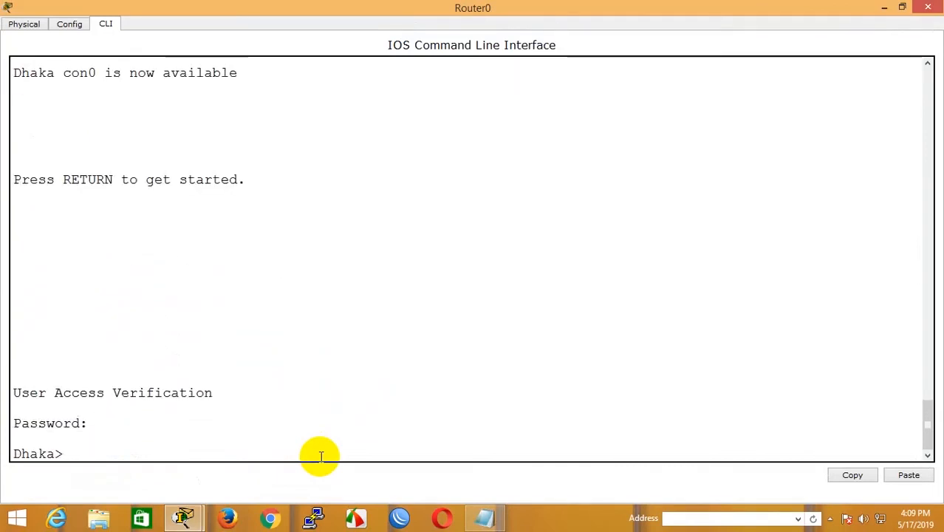
text(enable)
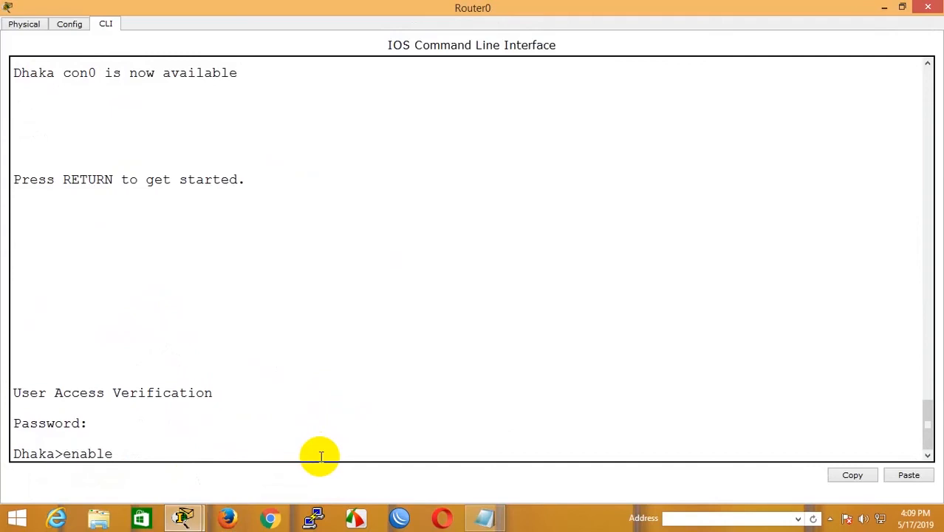
key(Return)
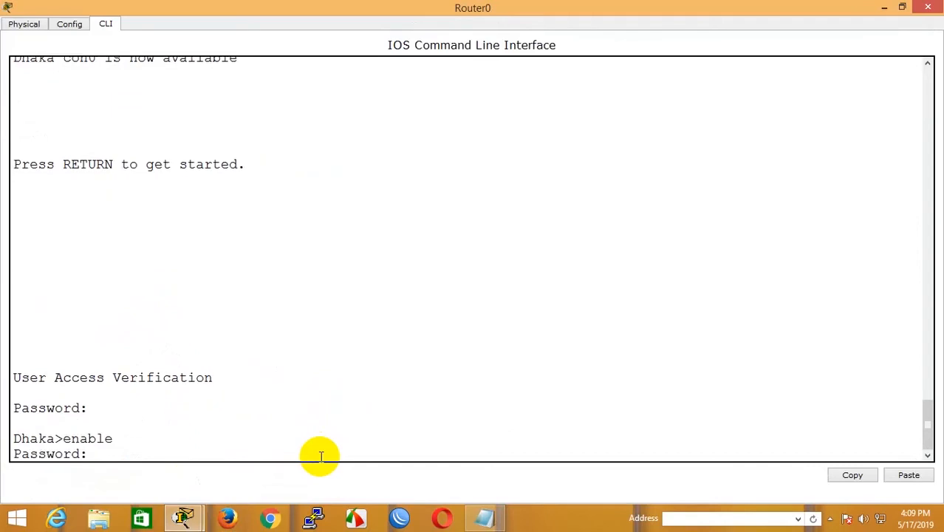
key(Return)
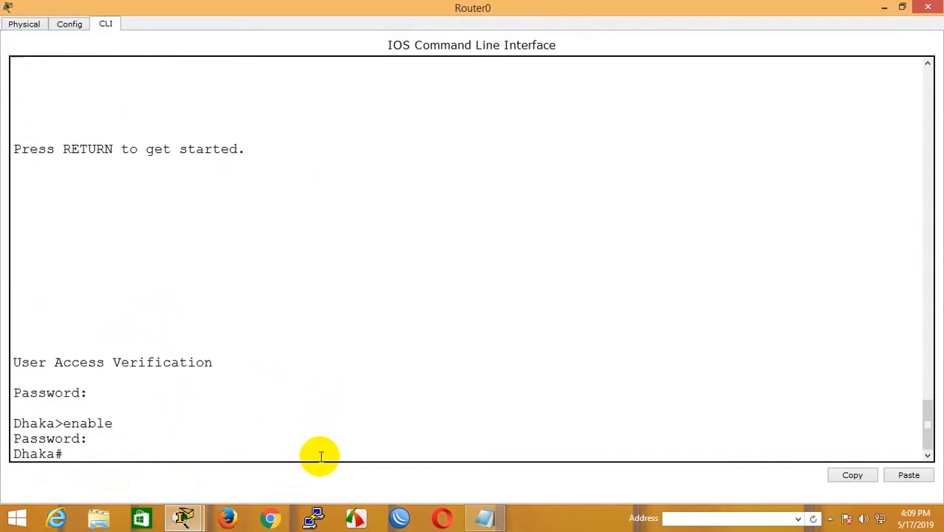
key(Return)
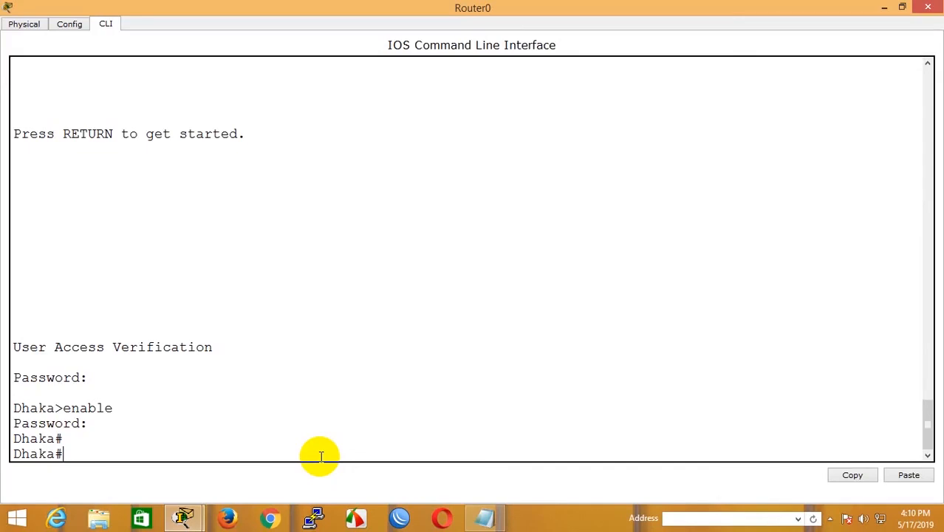
Execute show running-config in privileged mode, check the enable password line and page to the end of the output
text(show runni)
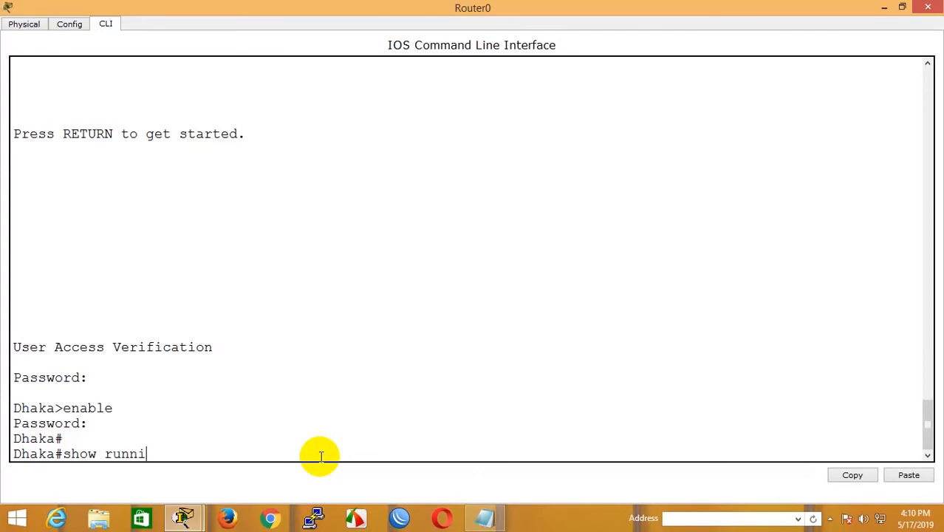
text(ng-config)
key(Return)
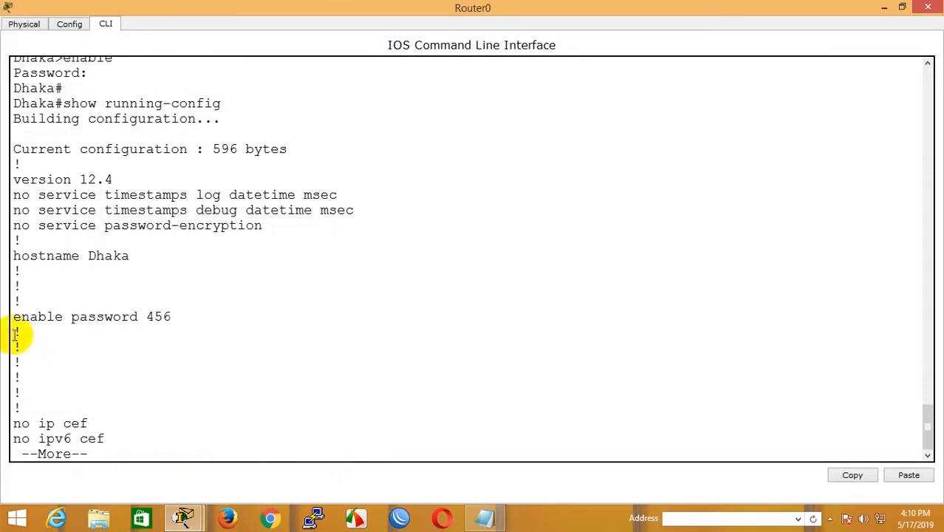
drag(11, 316, 169, 316)
key(space)
key(space)
key(space)
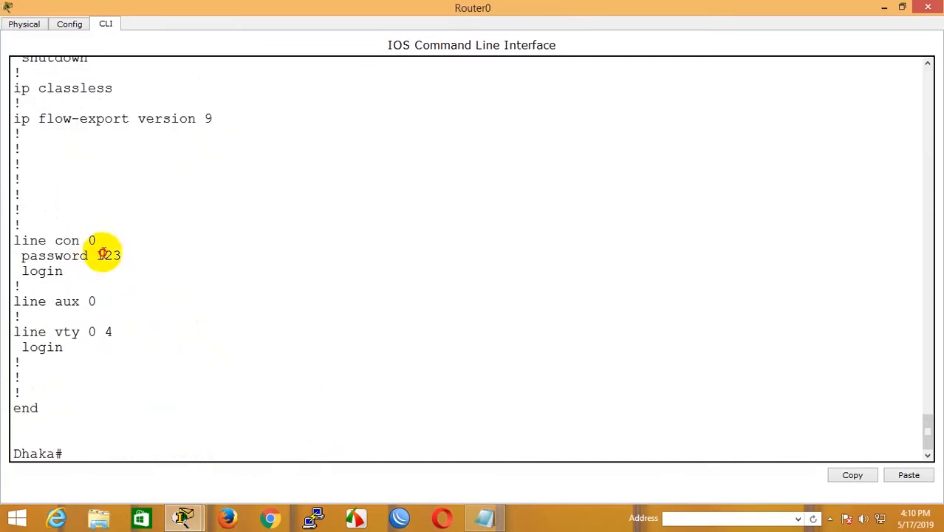
Compare the password under line con 0 with the enable password in the running configuration output
drag(98, 256, 129, 254)
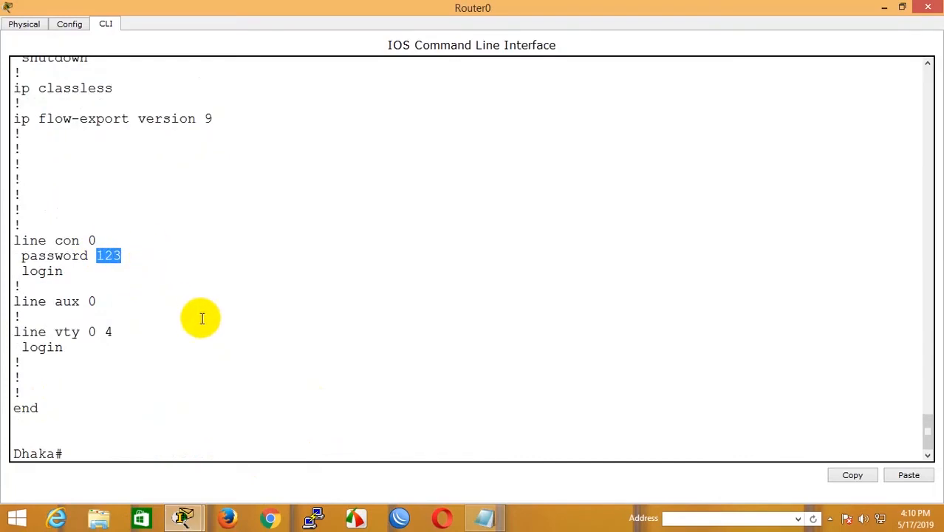
scroll(198, 317, up, 7)
scroll(199, 317, up, 11)
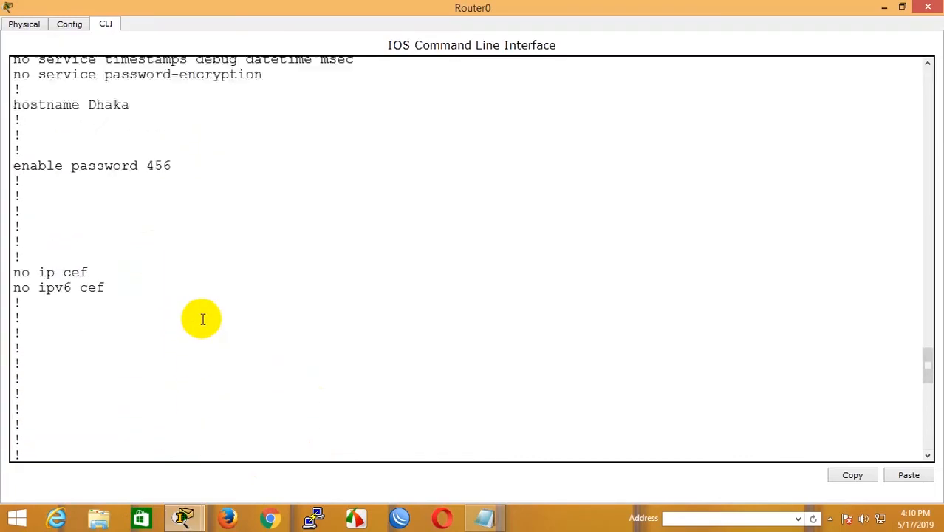
drag(171, 249, 150, 248)
scroll(212, 312, down, 10)
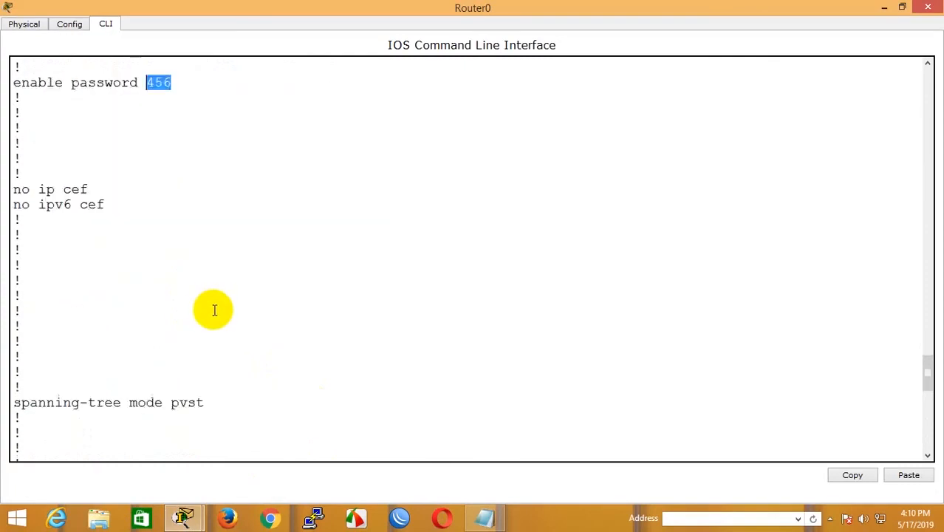
scroll(215, 316, down, 1)
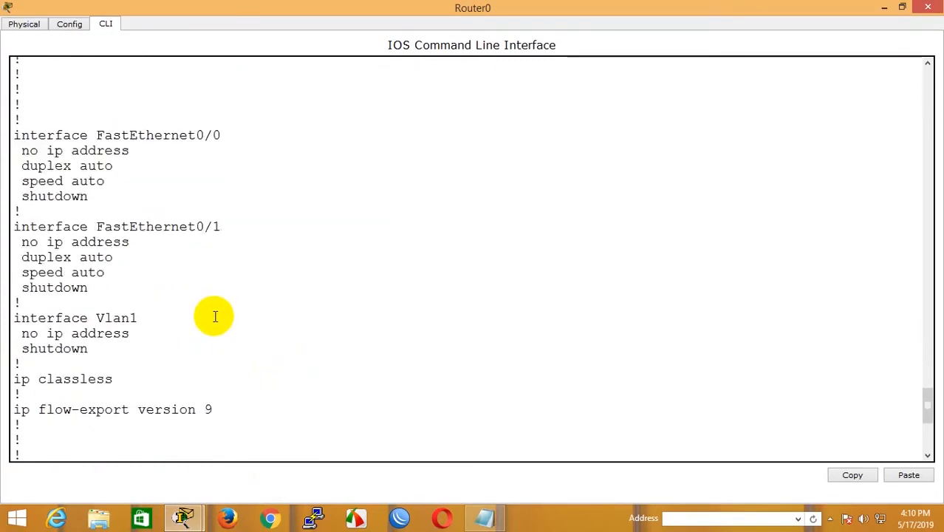
scroll(214, 316, down, 6)
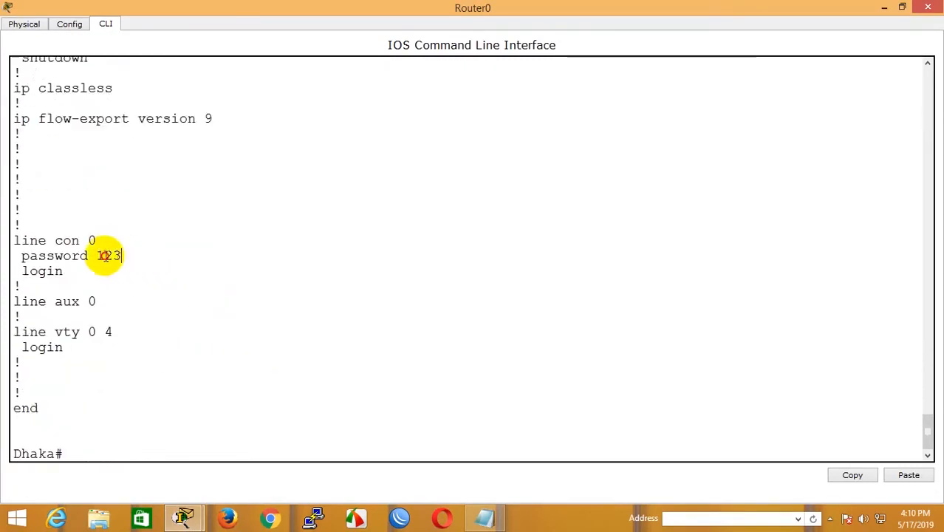
double_click(105, 256)
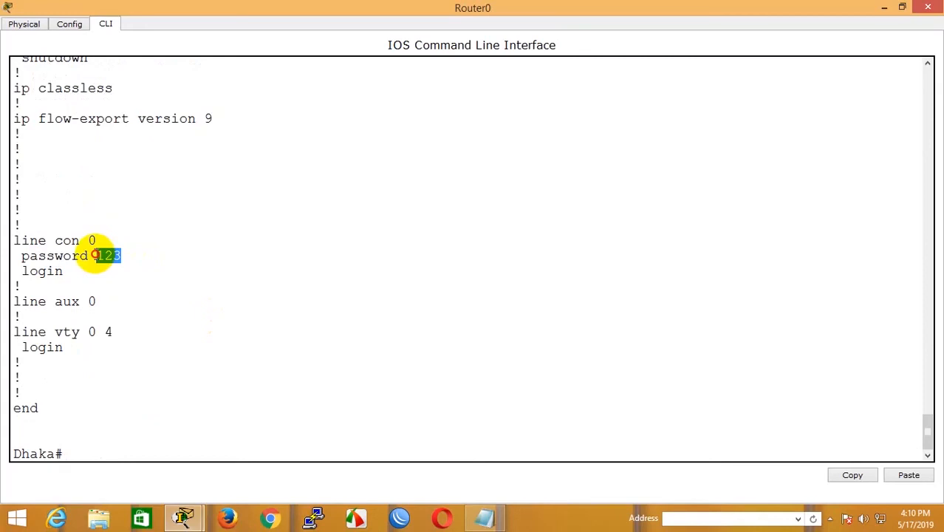
click(189, 266)
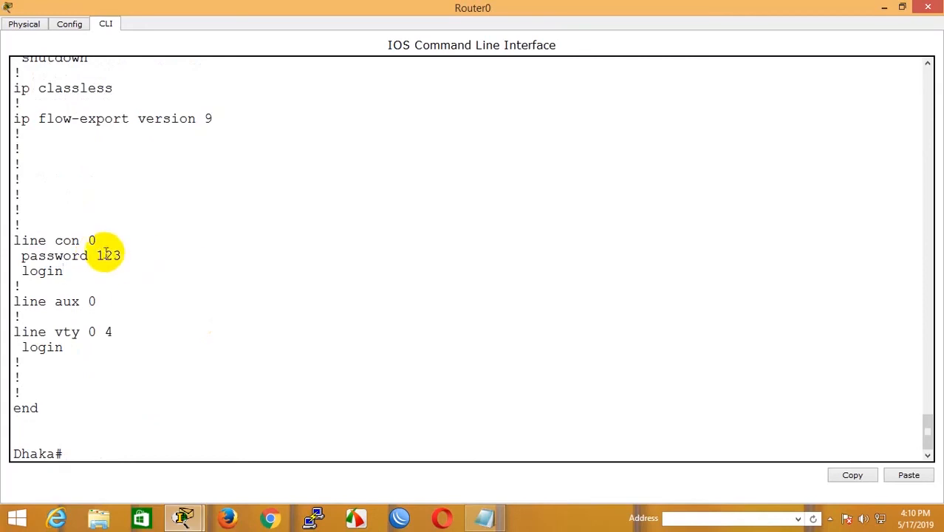
double_click(100, 255)
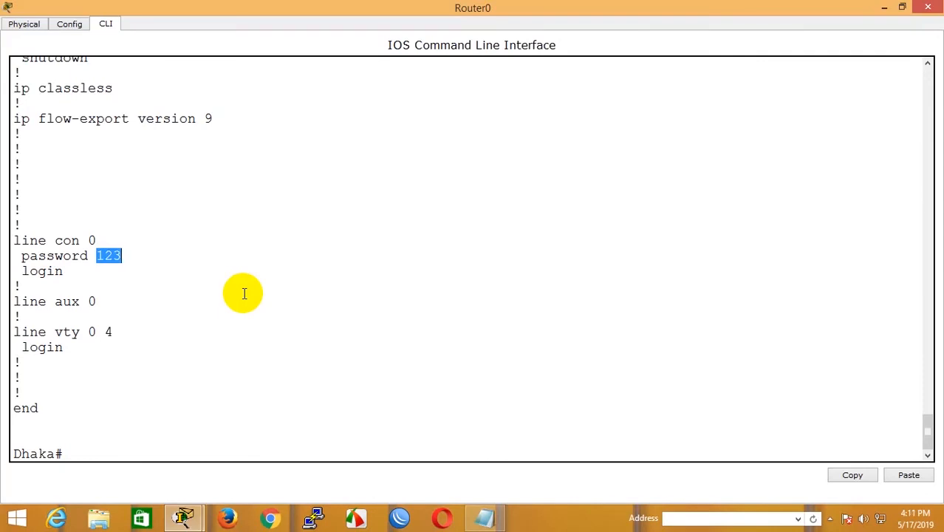
click(202, 309)
drag(95, 255, 127, 252)
Re-examine the enable password and the lines around the hostname in the running configuration, and return to the console line section
scroll(224, 333, up, 5)
scroll(224, 333, up, 11)
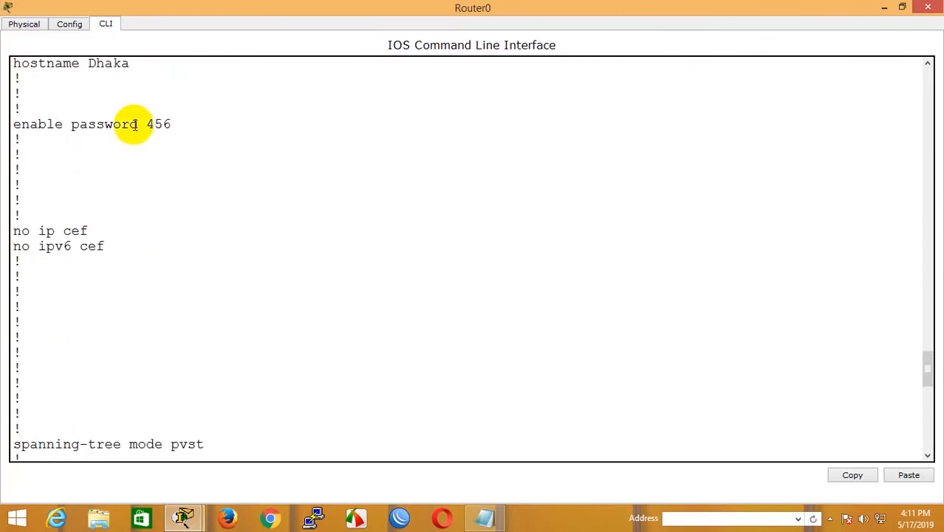
drag(148, 124, 184, 122)
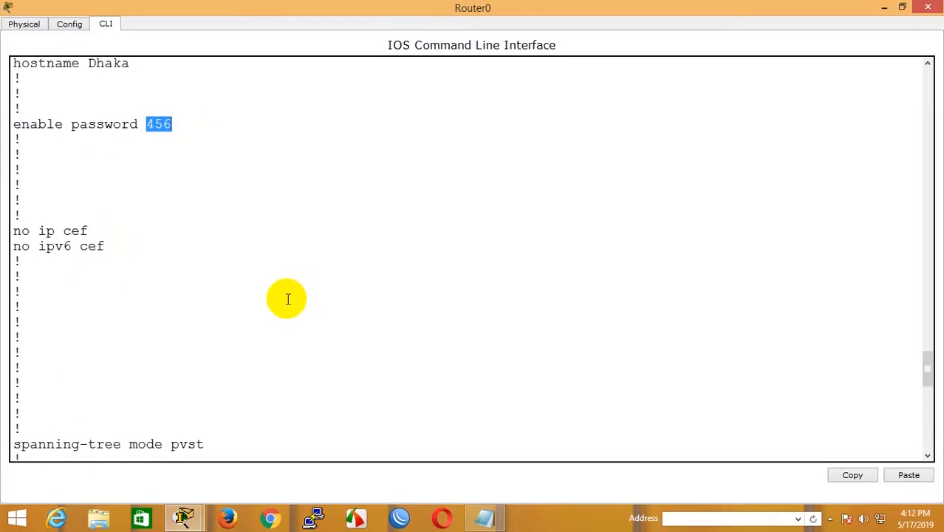
scroll(288, 298, up, 2)
click(288, 299)
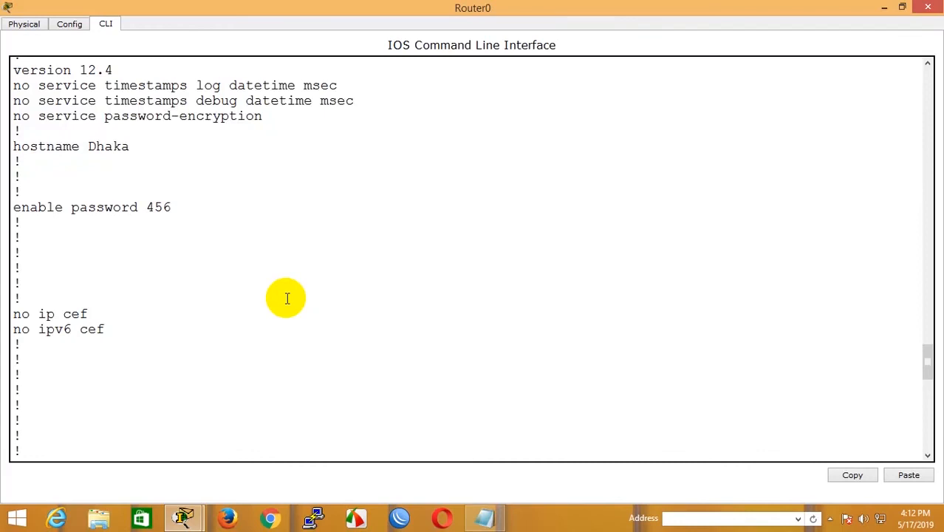
click(287, 298)
scroll(403, 358, down, 2)
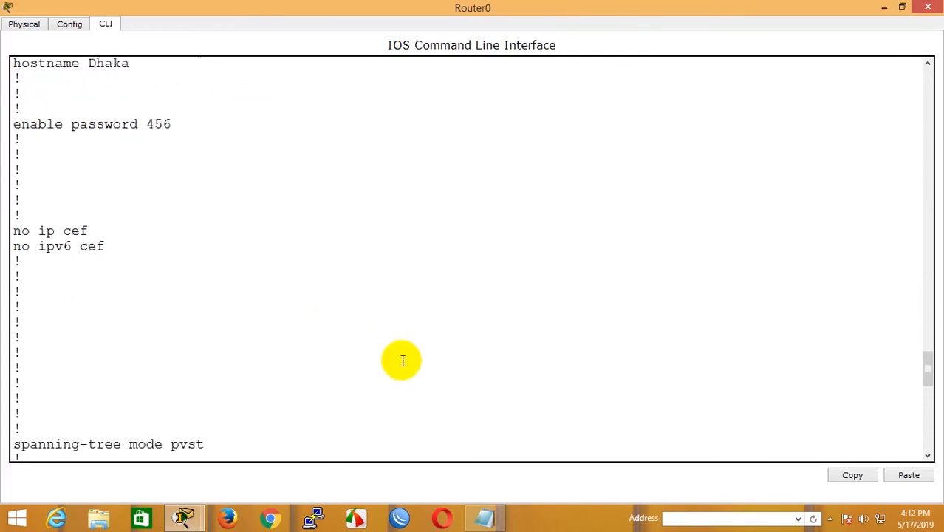
double_click(146, 123)
scroll(255, 358, down, 12)
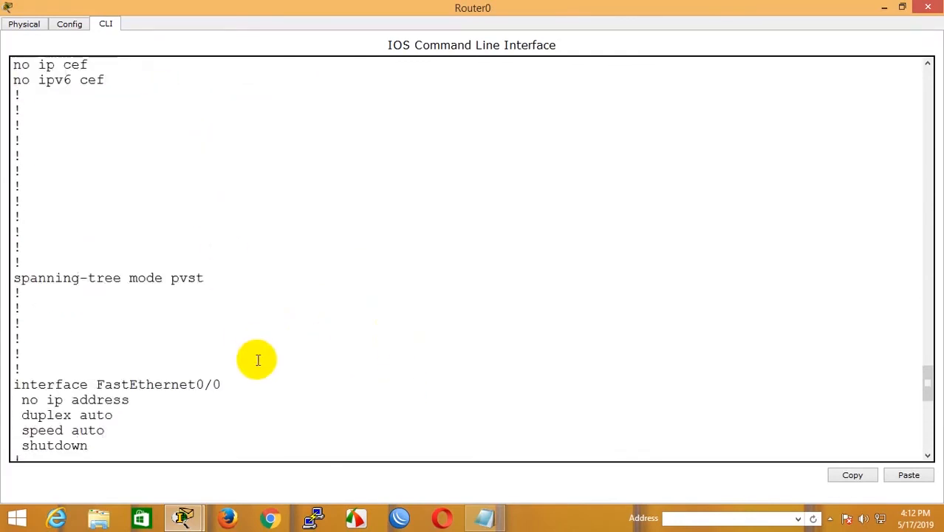
scroll(258, 360, down, 3)
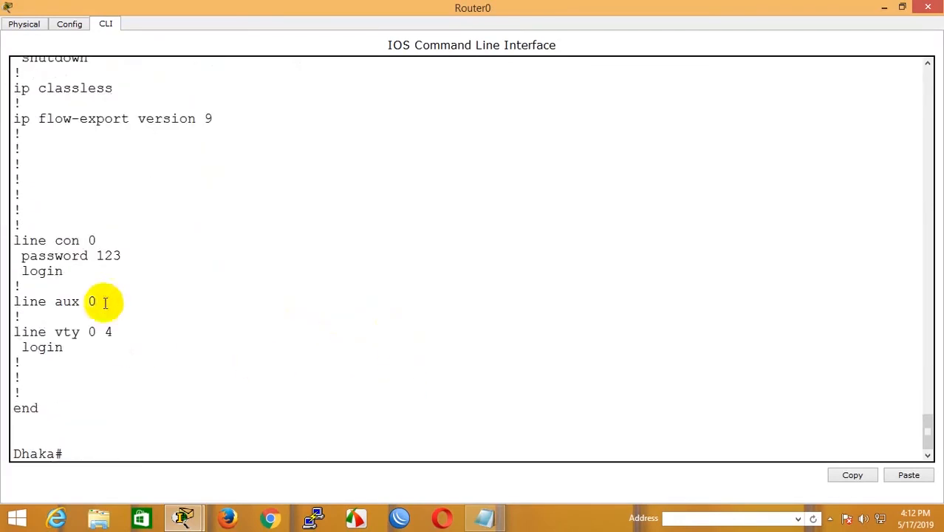
Check the password under line con 0 and the three "no service" lines at the start of the running configuration output
double_click(99, 256)
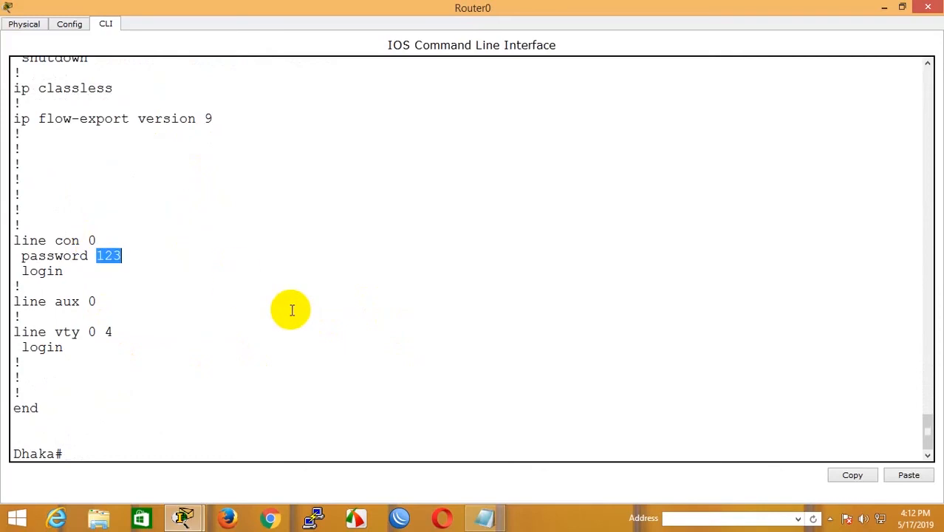
scroll(290, 340, up, 11)
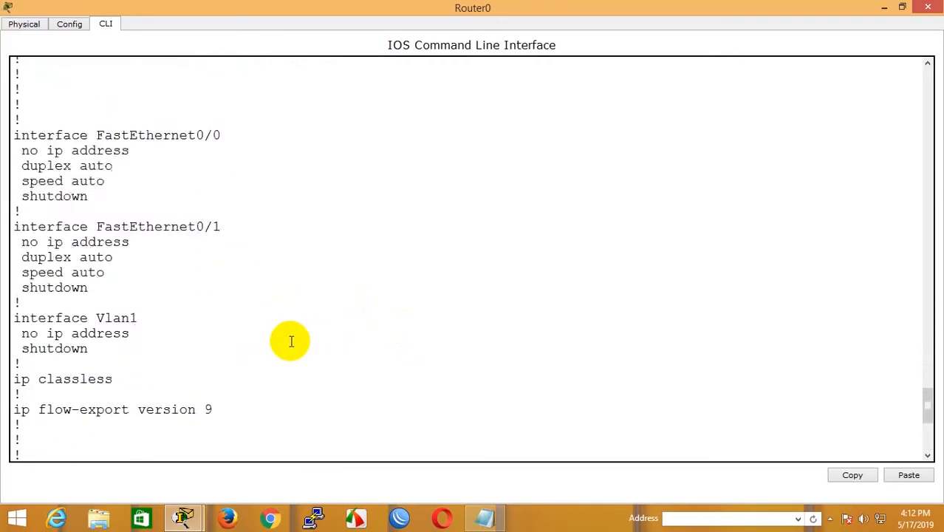
scroll(290, 340, up, 10)
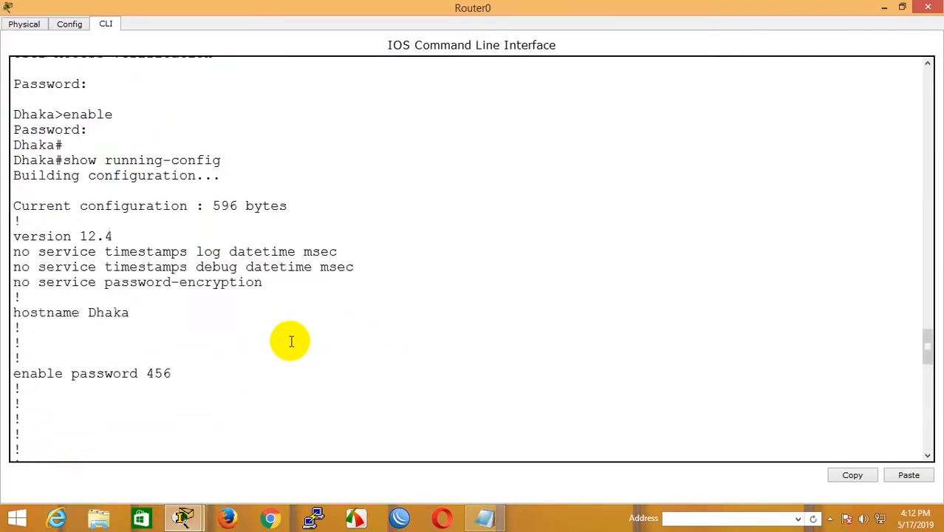
double_click(20, 252)
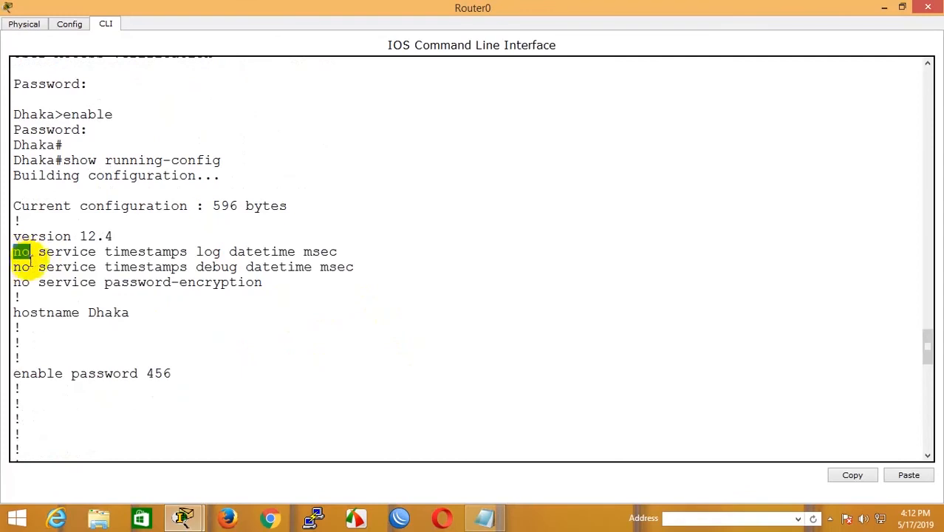
double_click(20, 267)
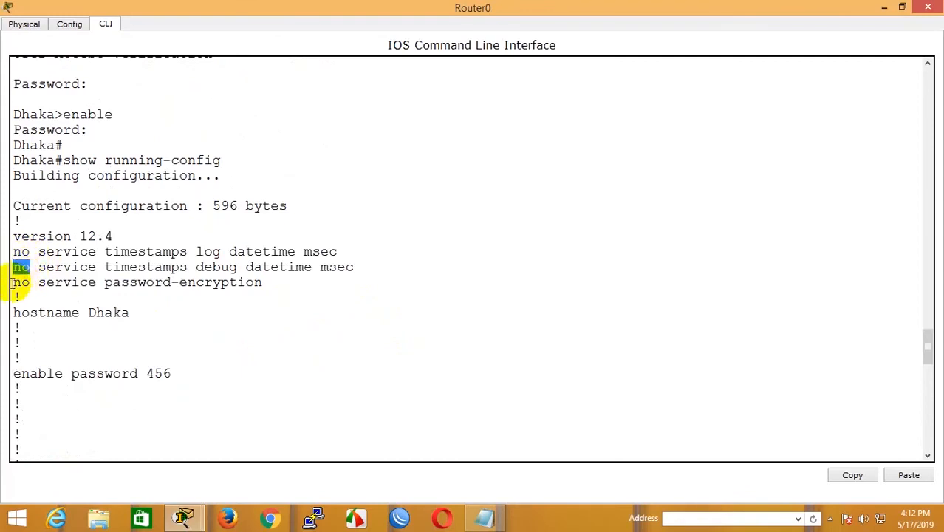
double_click(20, 282)
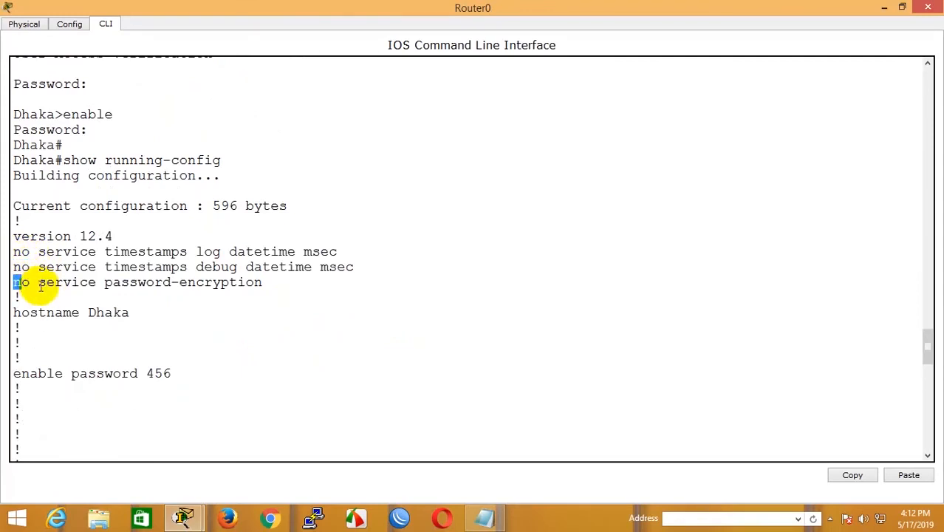
Examine the "no service password-encryption" line and the enable password line in the running configuration output
click(42, 282)
drag(41, 282, 269, 286)
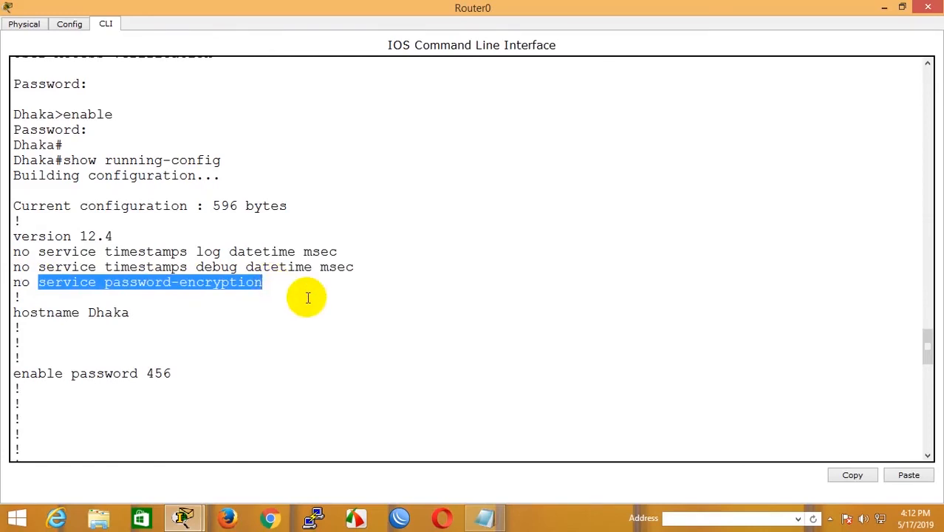
click(306, 297)
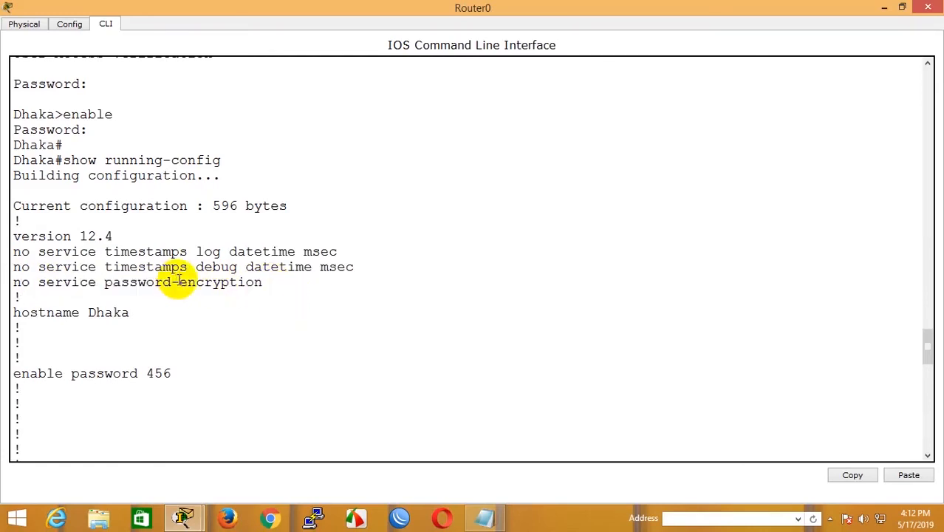
drag(178, 281, 265, 278)
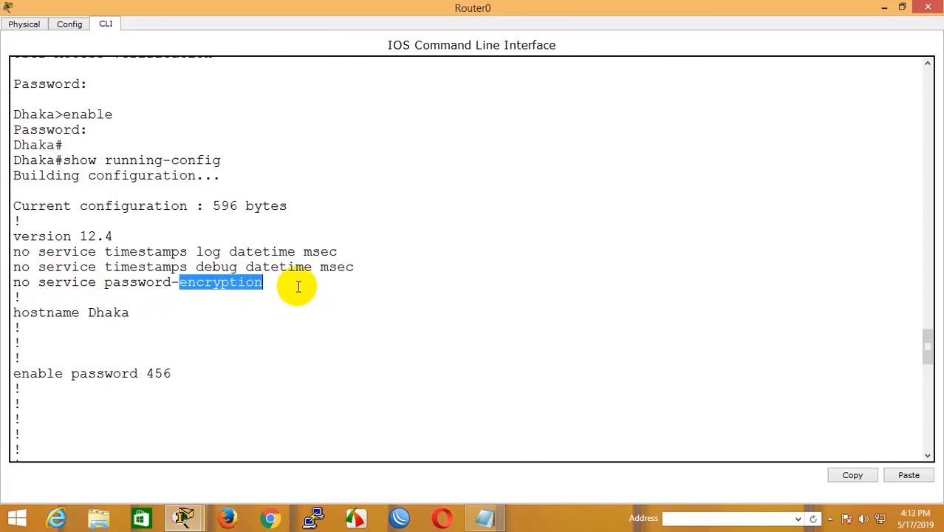
drag(29, 282, 4, 288)
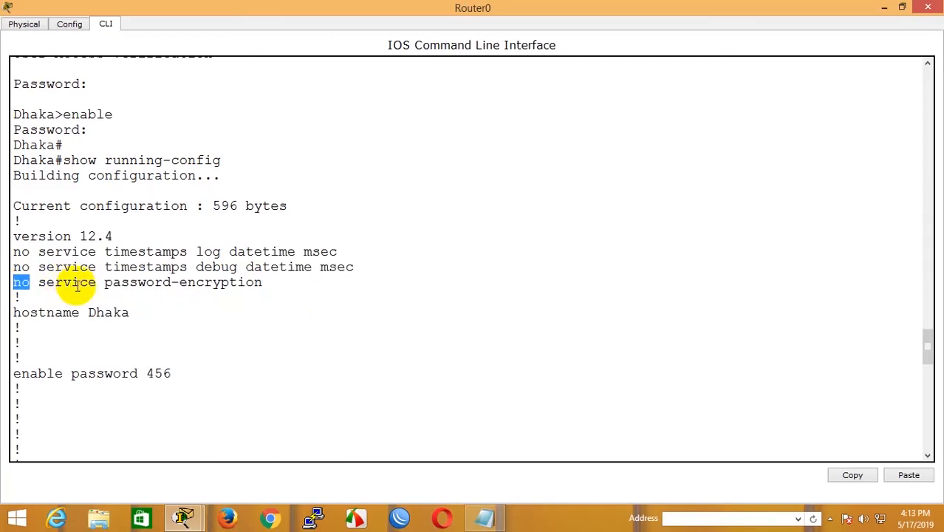
drag(31, 282, 254, 282)
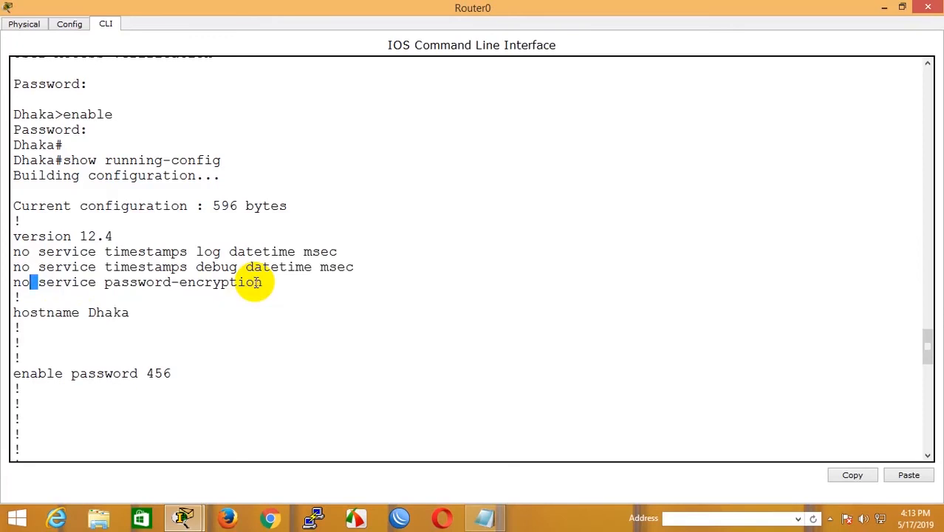
click(113, 293)
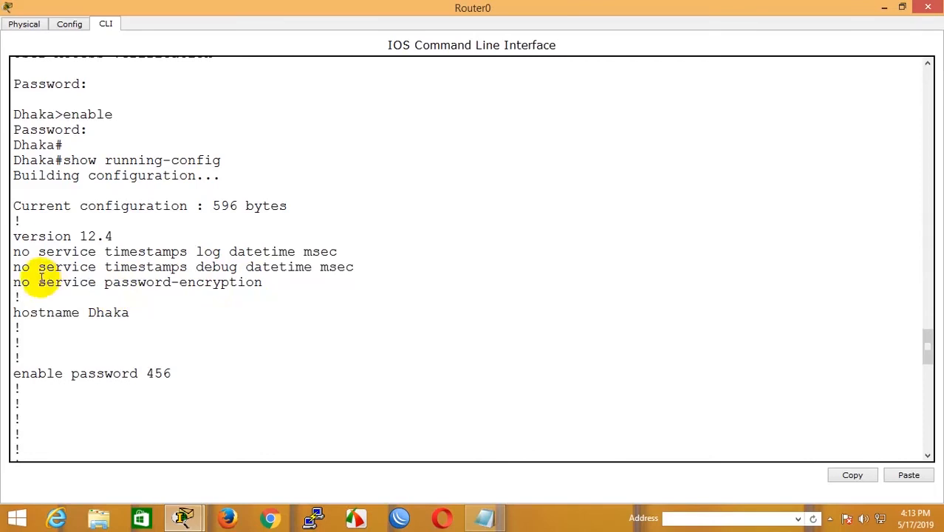
drag(35, 281, 263, 288)
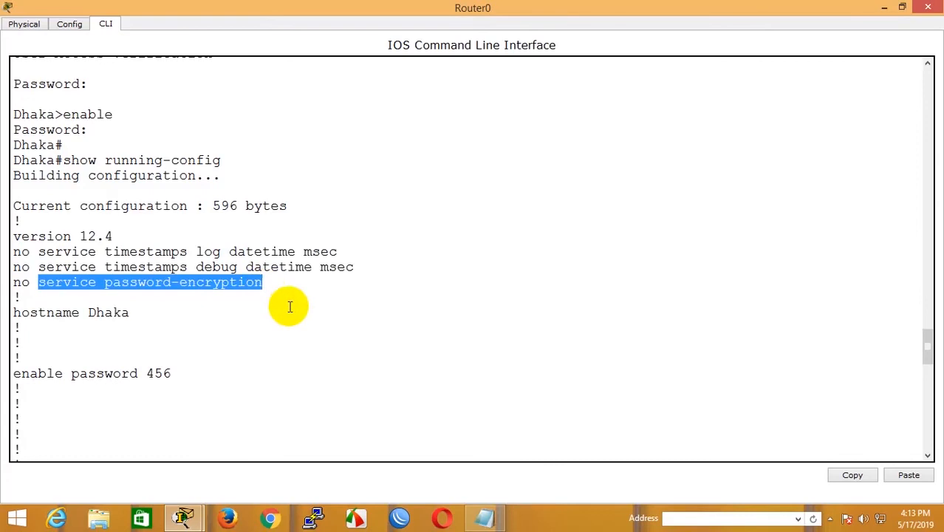
drag(178, 373, 147, 374)
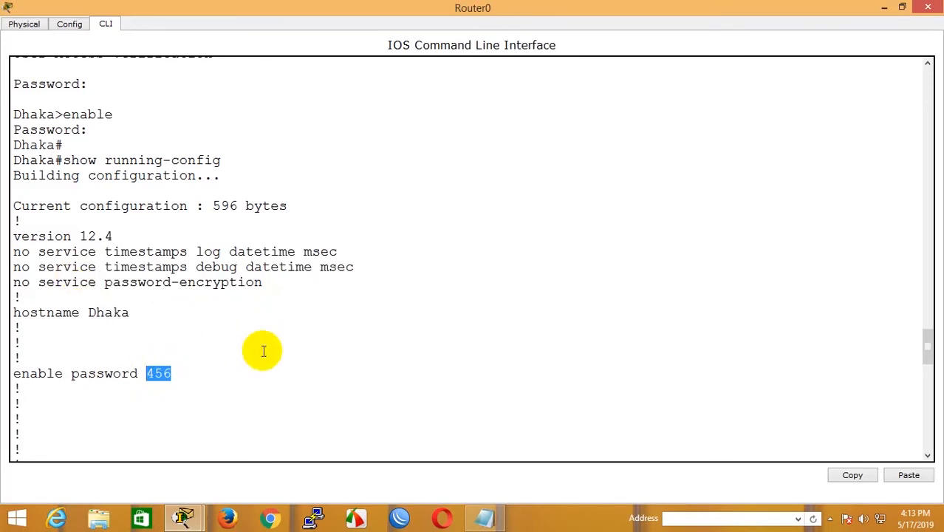
Enter global configuration mode with configure terminal
key(Return)
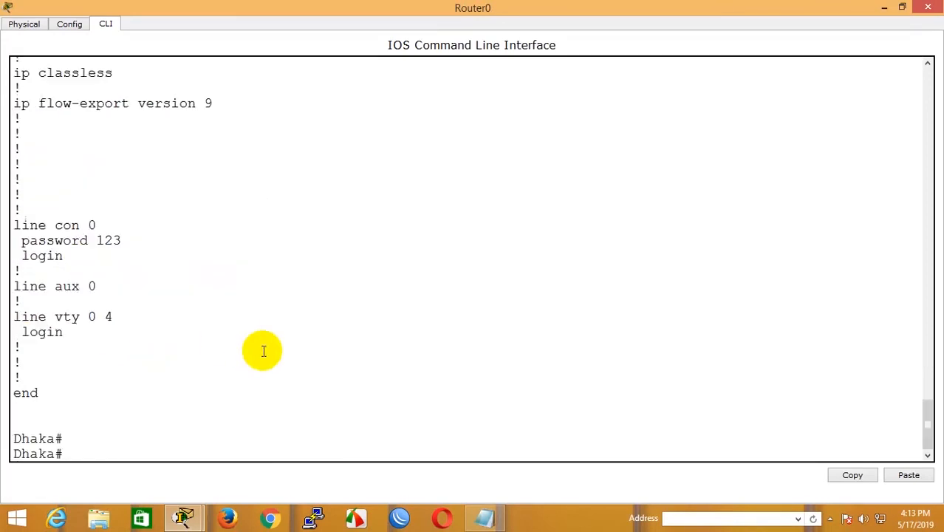
text(configure te)
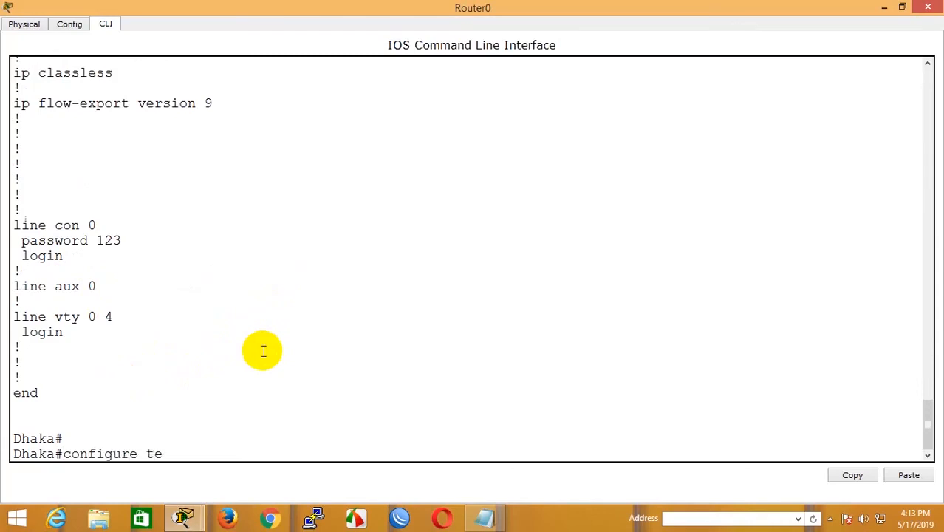
text(rminal)
key(Return)
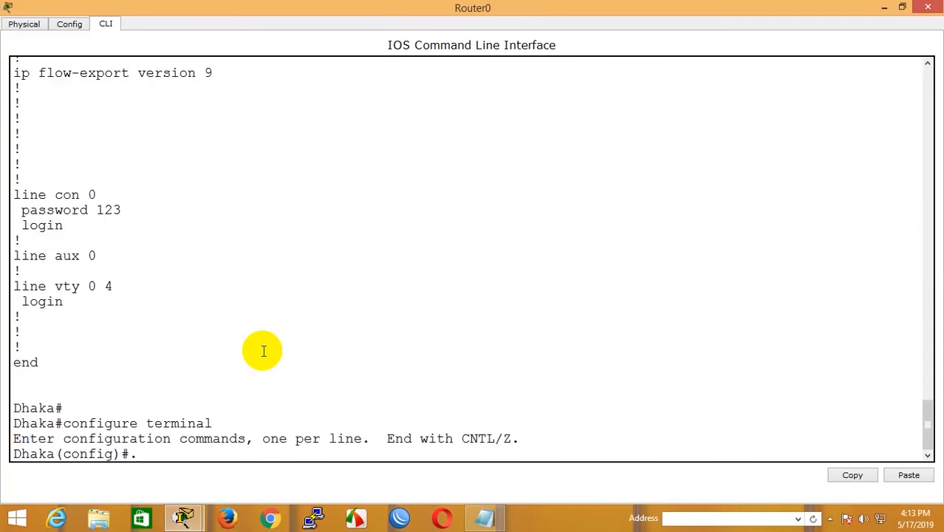
scroll(263, 283, up, 20)
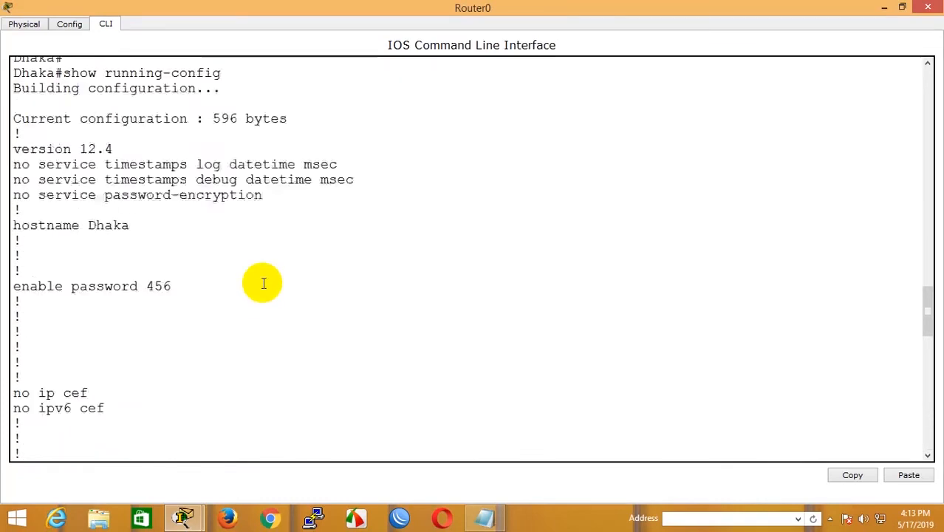
scroll(263, 283, up, 2)
double_click(43, 278)
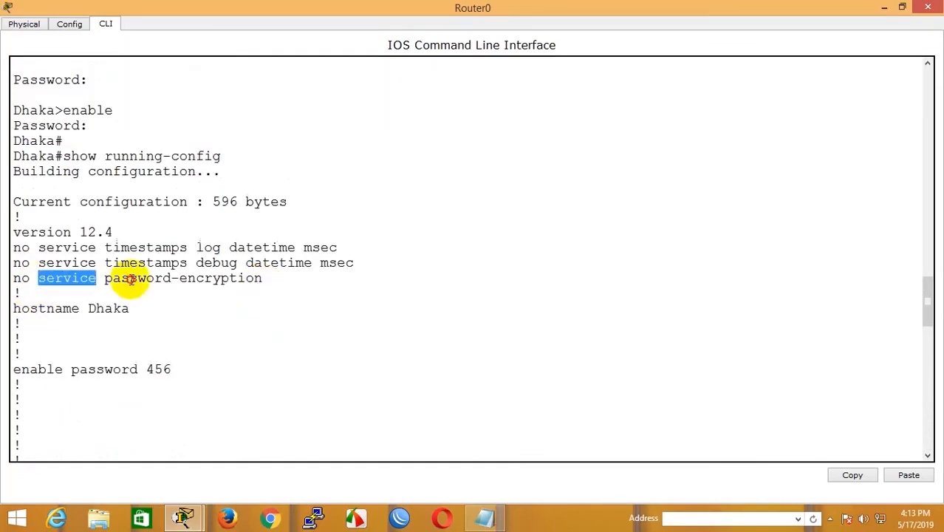
drag(129, 278, 251, 279)
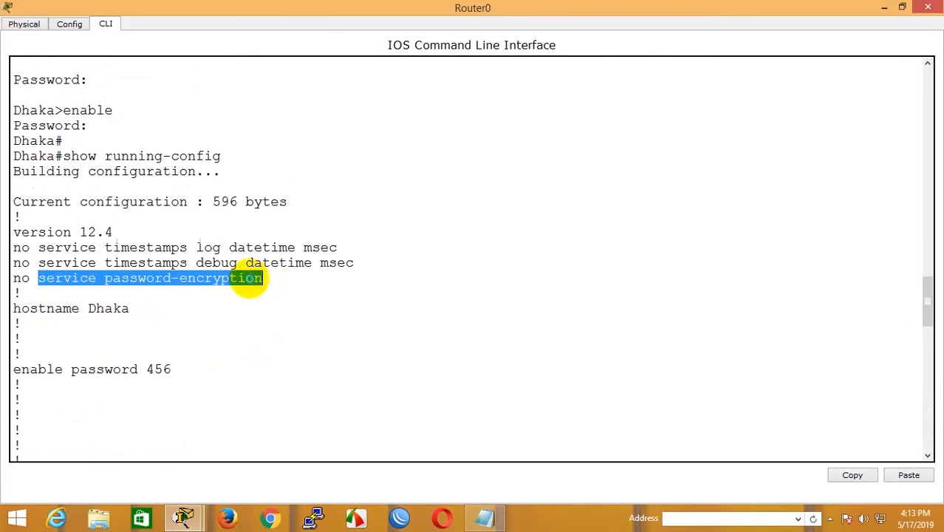
right_click(251, 278)
click(267, 289)
scroll(267, 293, down, 20)
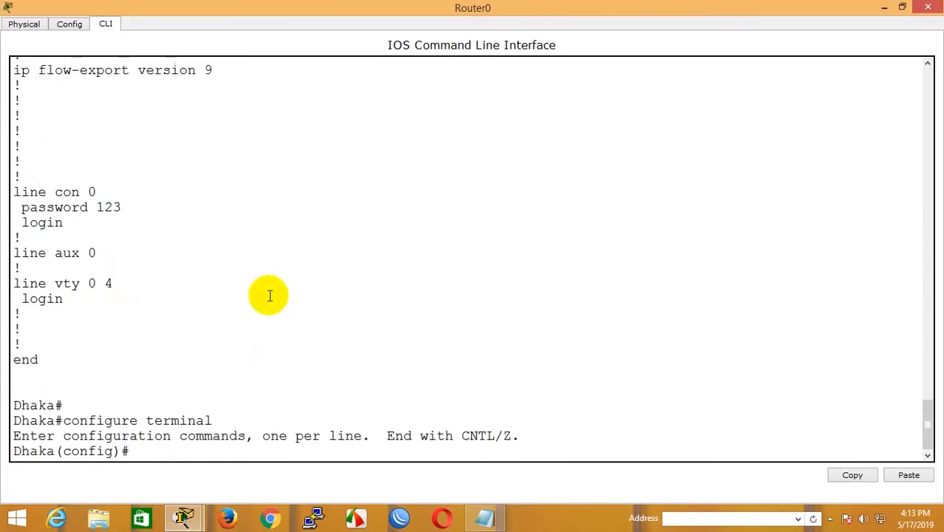
right_click(181, 453)
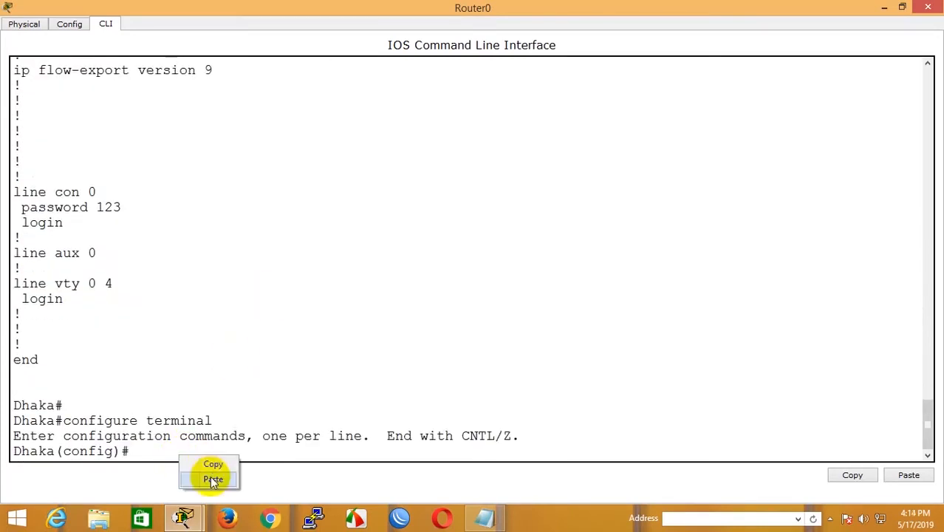
click(236, 408)
Execute service password-encryption in global configuration mode to encrypt the router's plain-text passwords
text(ser)
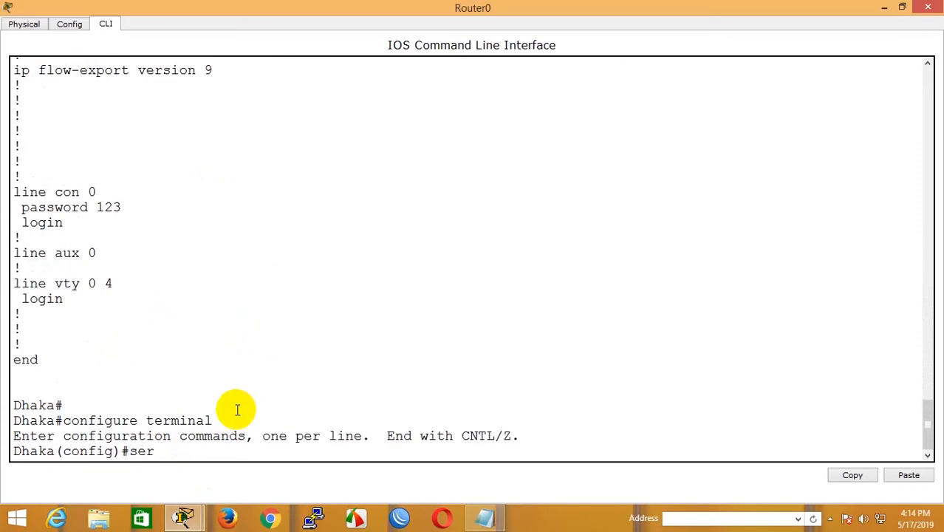
text(vice passwor)
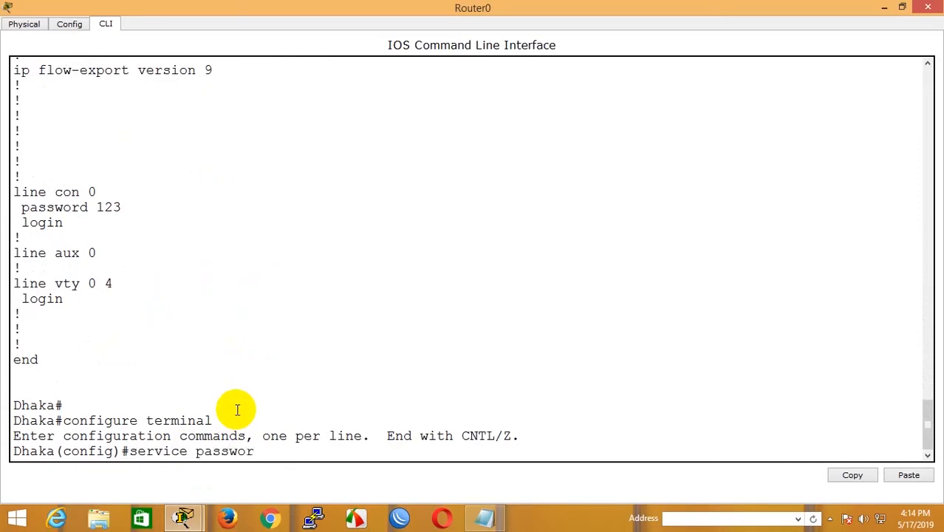
text(d -encryption)
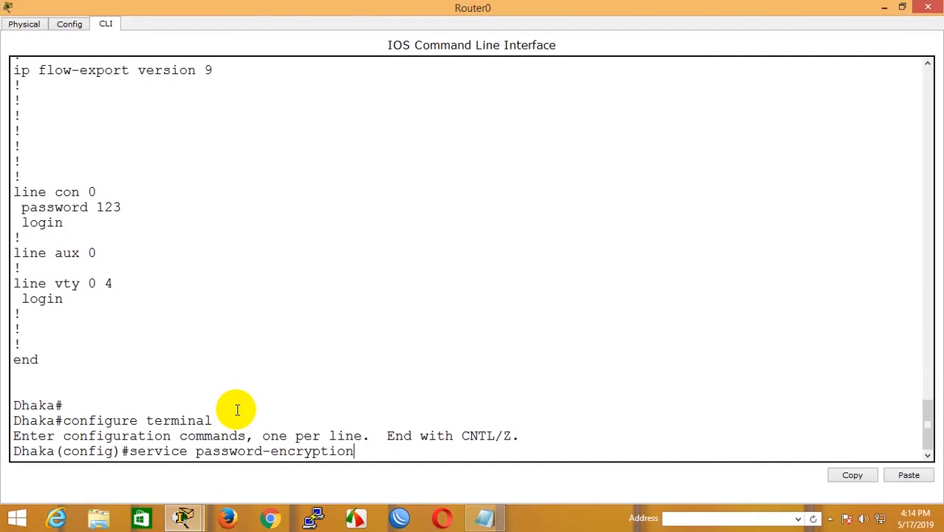
key(Return)
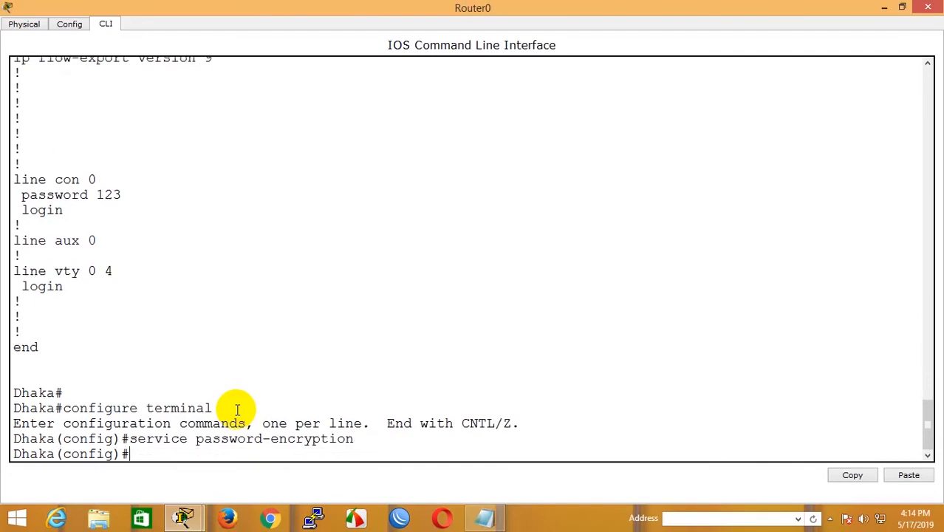
Copy the executed service password-encryption line with its prompt and paste it below the enable password command in the Notepad notes
drag(14, 439, 362, 438)
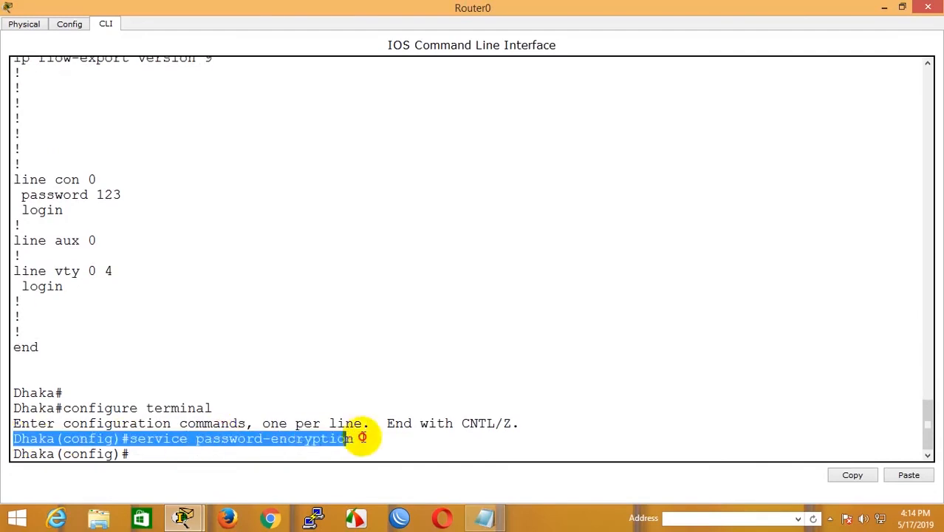
right_click(359, 439)
click(363, 447)
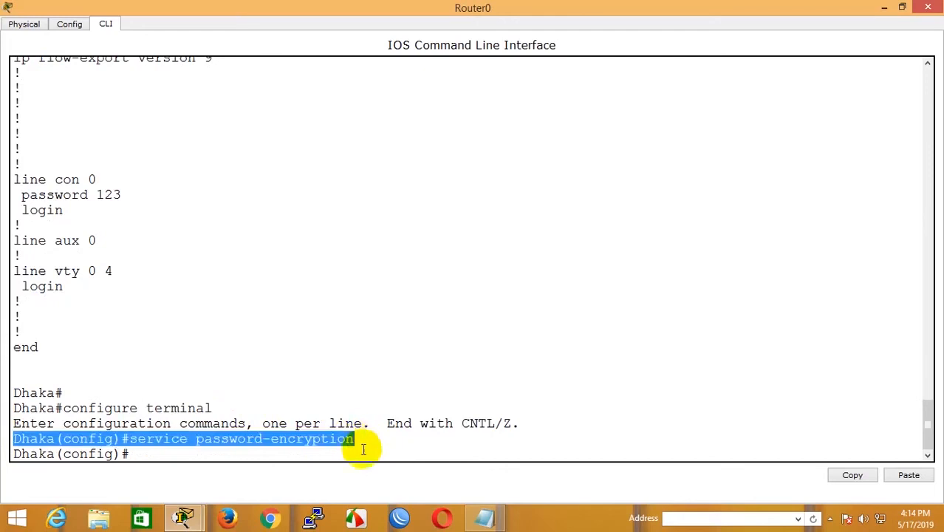
click(484, 517)
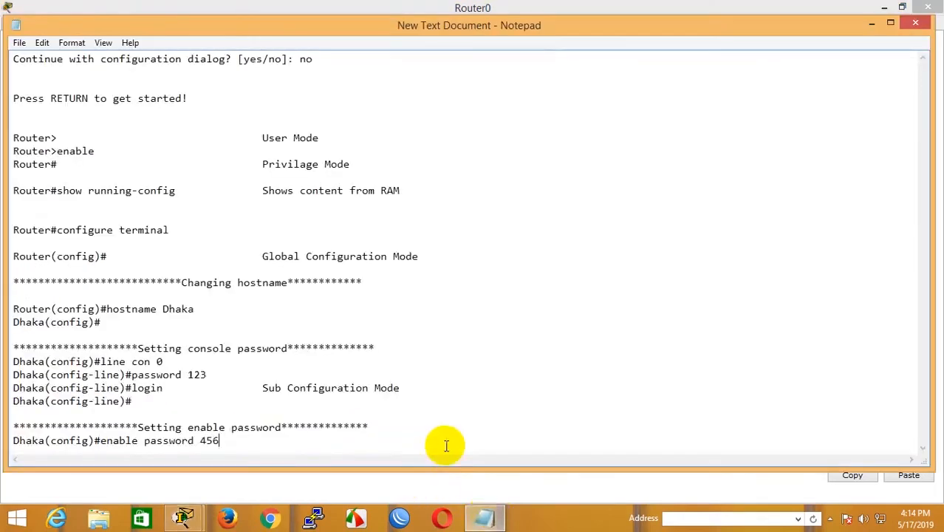
key(Return)
key(Return)
key(ctrl+v)
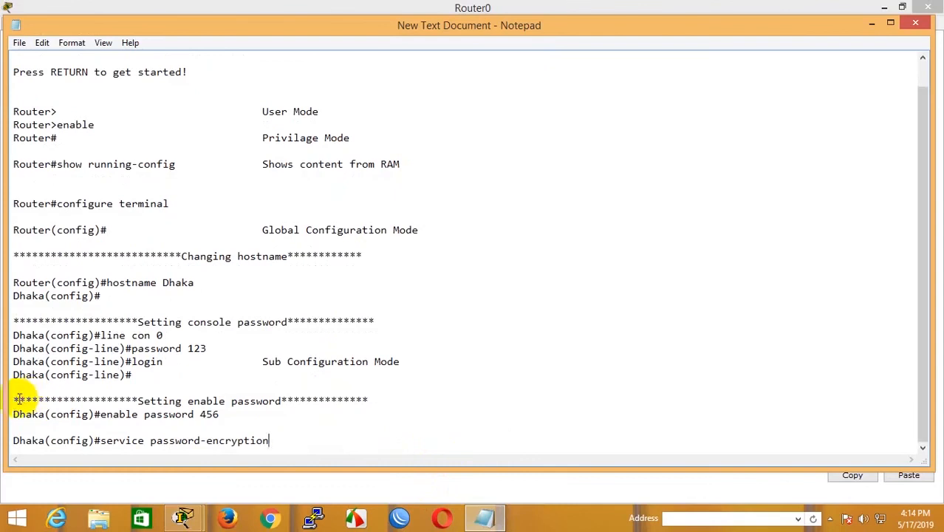
Duplicate the "Setting enable password" heading with its asterisks on its own line above the service password-encryption command
drag(13, 399, 417, 397)
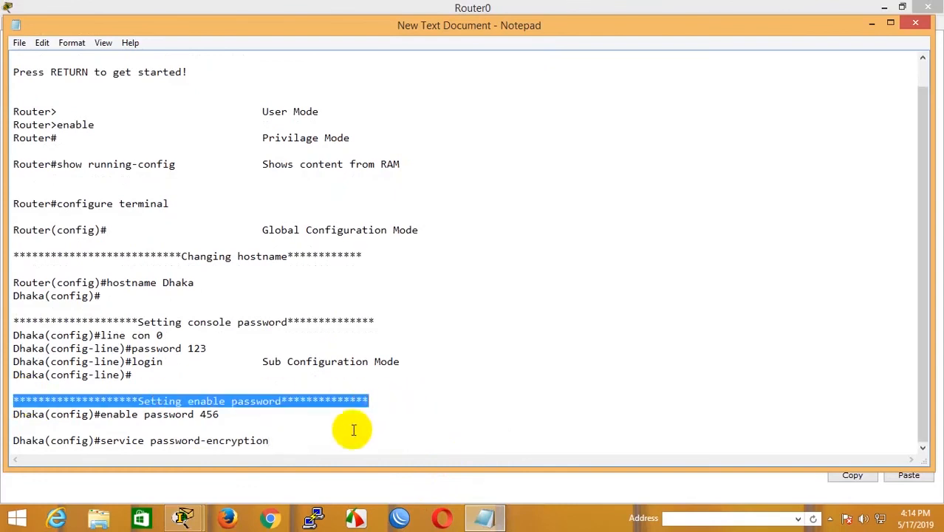
click(265, 429)
key(Return)
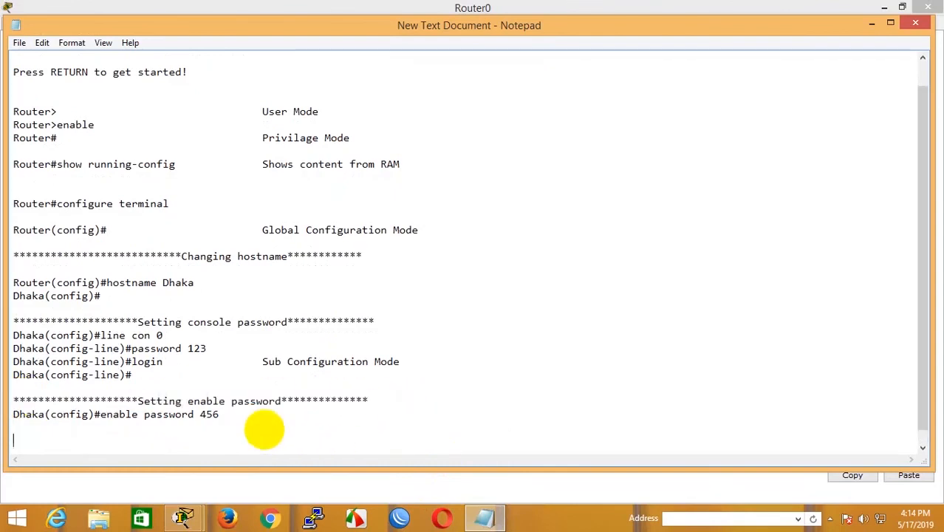
key(ctrl+v)
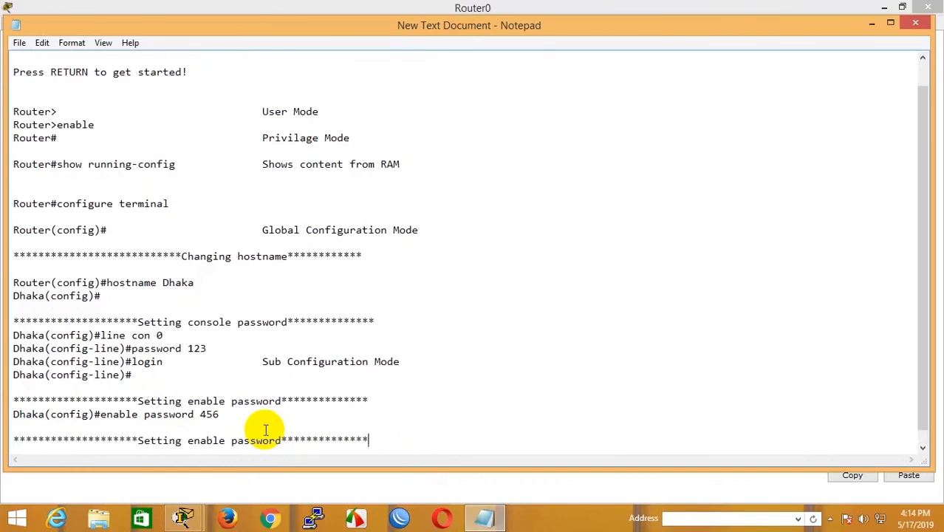
Delete "Setting enable" from the duplicated heading and add "encryption" after "password"
key(Left)
key(Left)
key(Left)
key(Left)
key(Left)
key(Left)
key(Left)
key(Left)
key(Left)
key(Left)
key(Left)
key(Left)
key(Left)
key(Left)
key(Left)
key(Left)
key(Left)
key(Left)
key(Left)
key(Left)
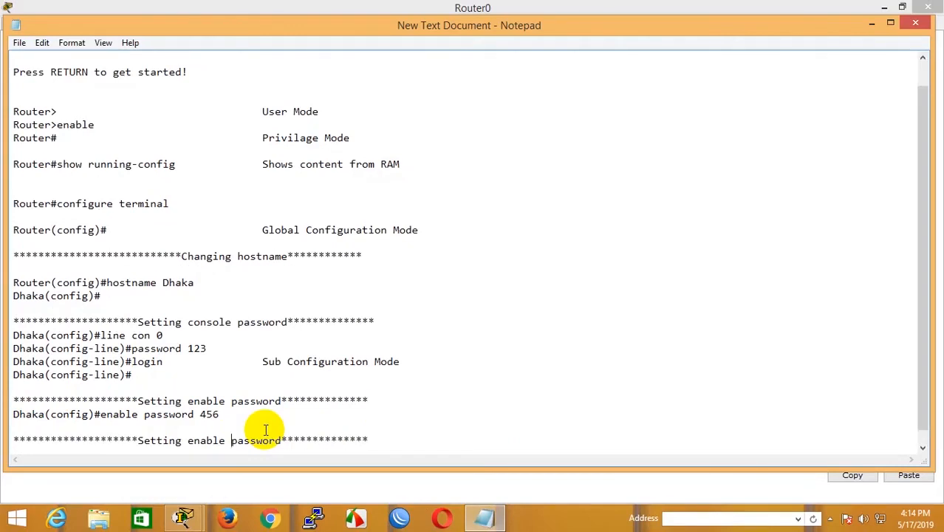
key(BackSpace)
key(BackSpace)
key(BackSpace)
key(BackSpace)
key(BackSpace)
key(BackSpace)
key(BackSpace)
key(BackSpace)
key(BackSpace)
key(BackSpace)
key(BackSpace)
key(BackSpace)
key(BackSpace)
key(BackSpace)
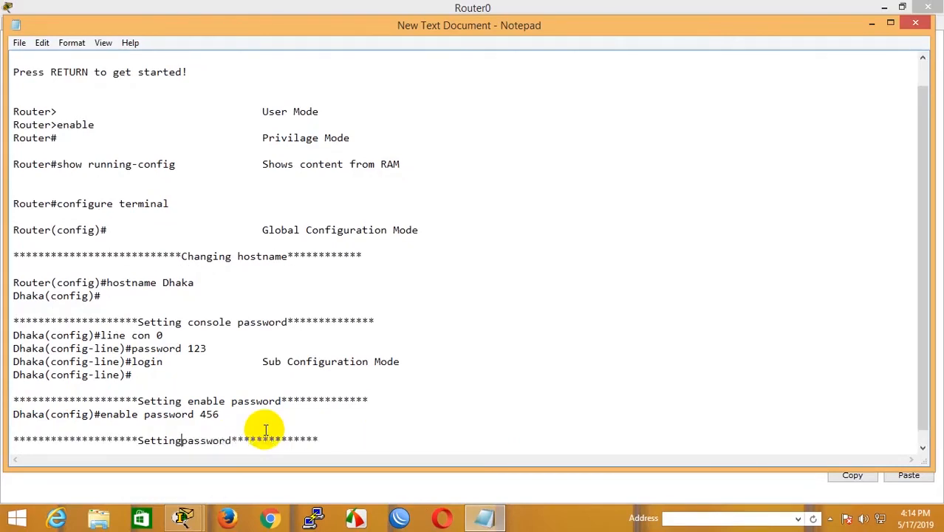
key(BackSpace)
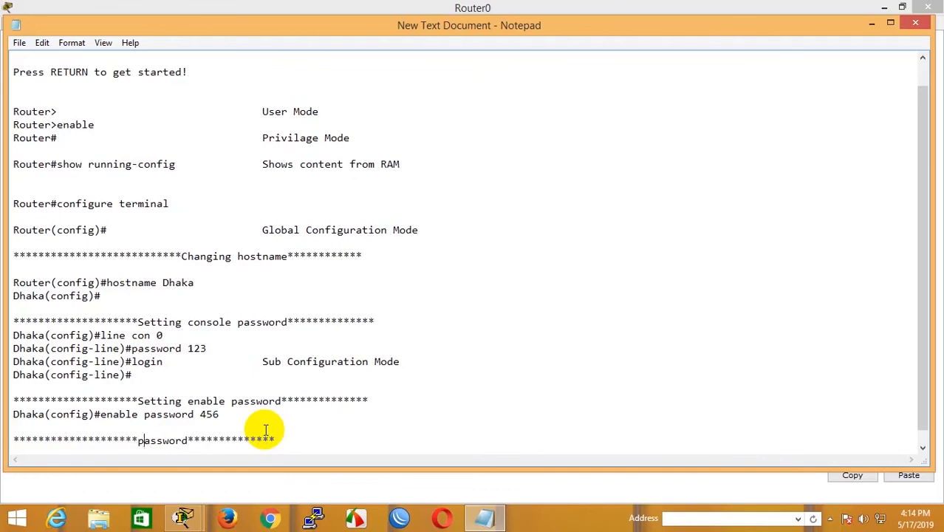
key(Right)
key(Right)
key(Right)
key(Right)
key(Right)
key(Right)
key(Right)
key(Right)
text(encry)
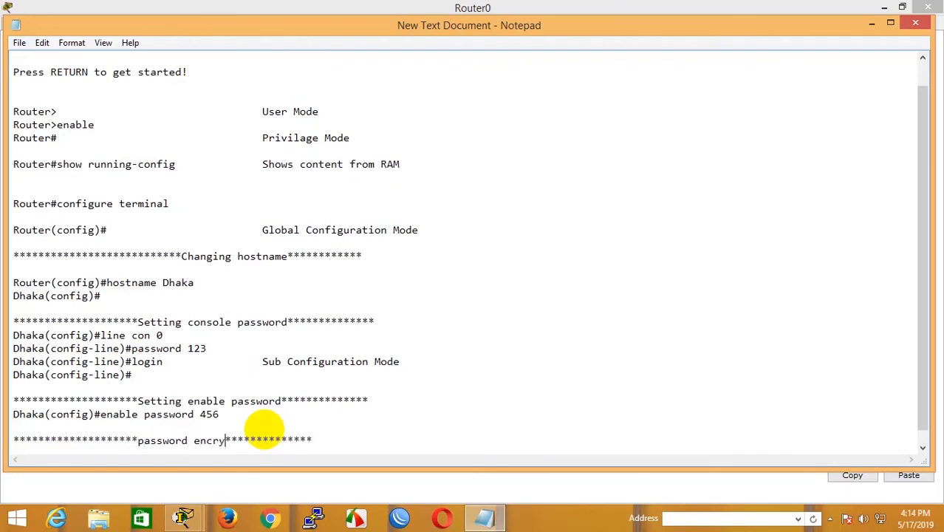
Complete the last section heading in the Notepad notes so it reads "password encryption"
text(pto)
key(BackSpace)
text(ion)
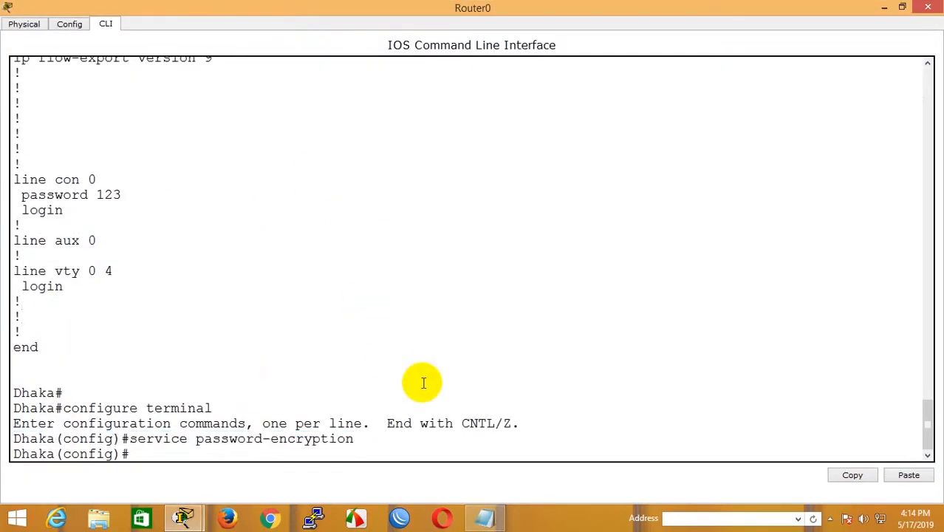
Leave Router0's global configuration mode and display the configuration in RAM with show running-config
key(ctrl+z)
key(Return)
text(show )
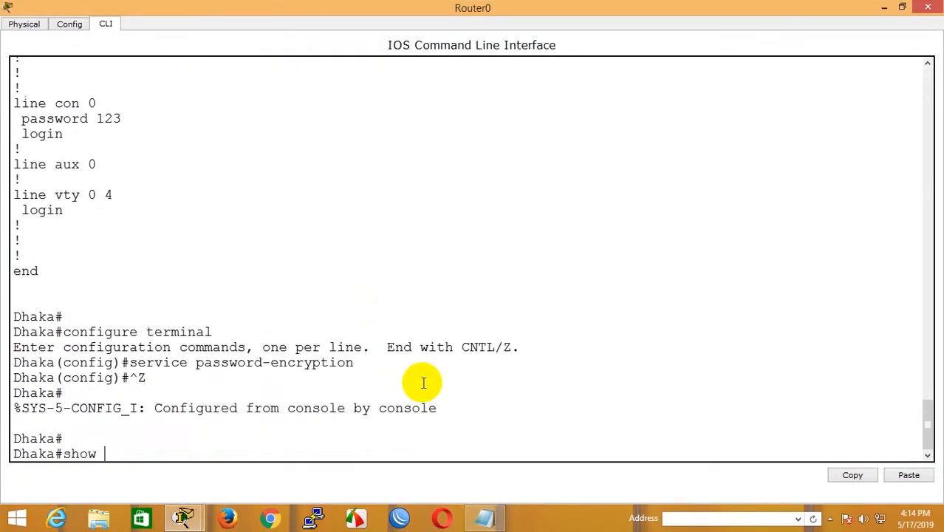
text(running-config)
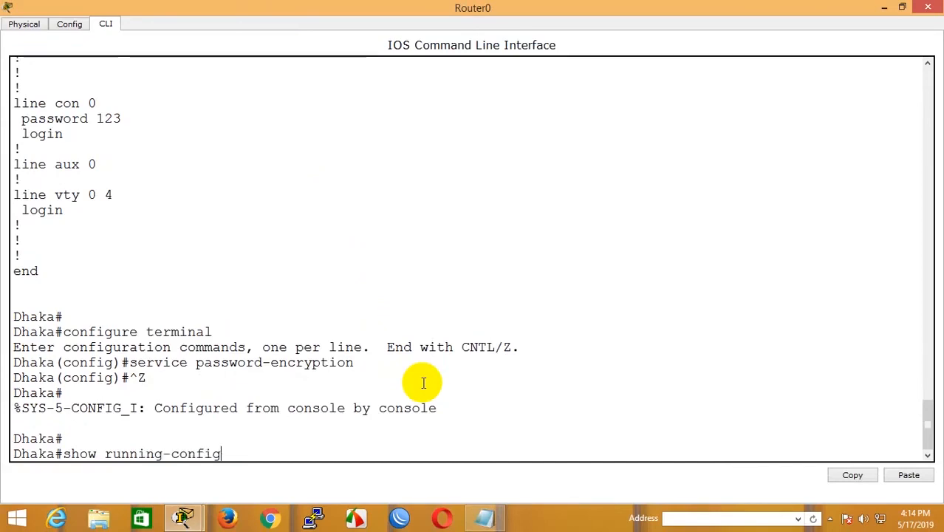
key(Return)
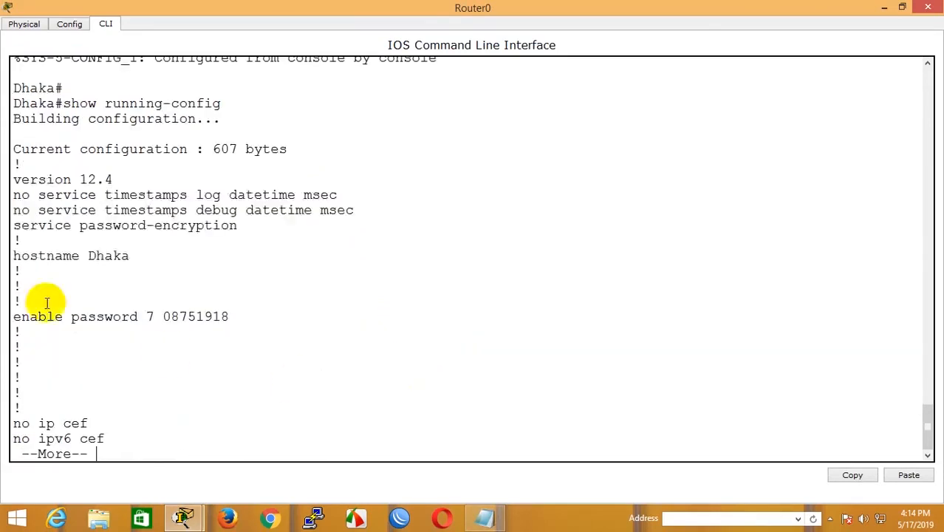
Examine the service password-encryption, enable password and line con 0 password entries in the running configuration
drag(13, 226, 18, 229)
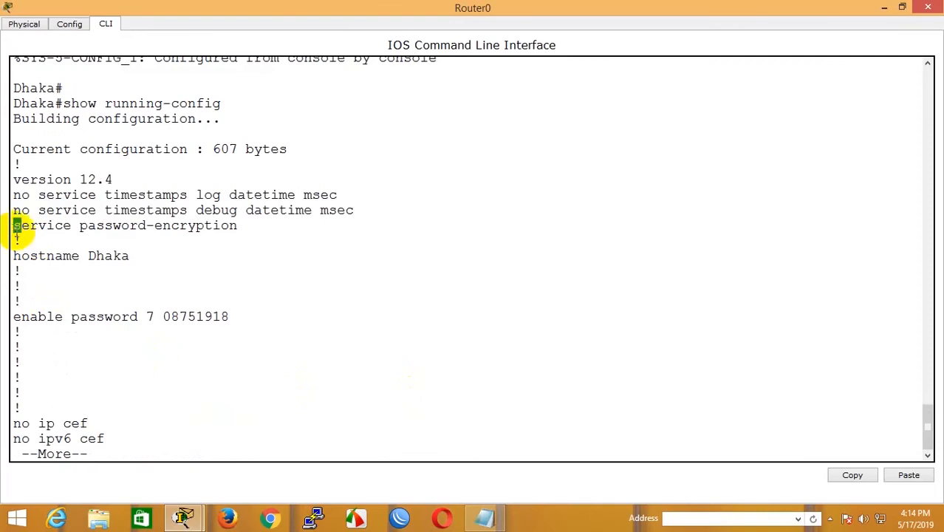
click(245, 259)
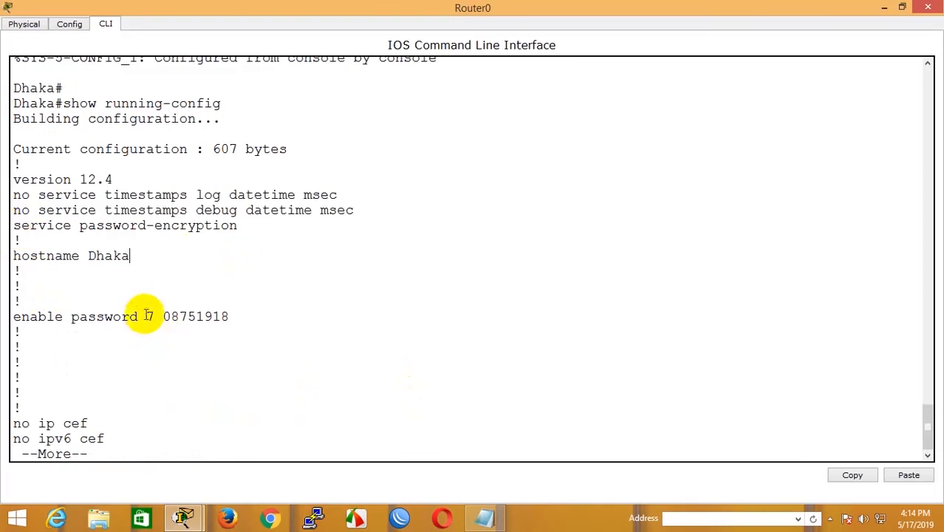
drag(147, 317, 301, 315)
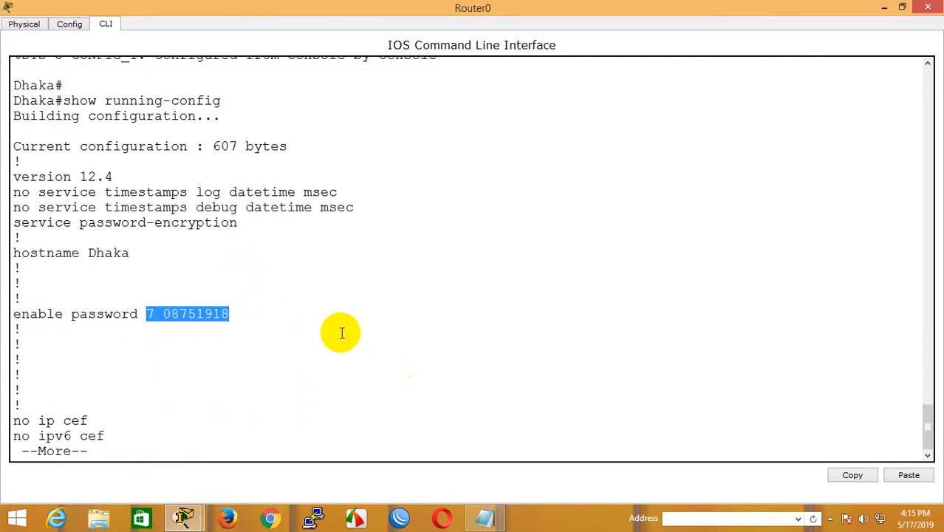
key(space)
key(space)
key(space)
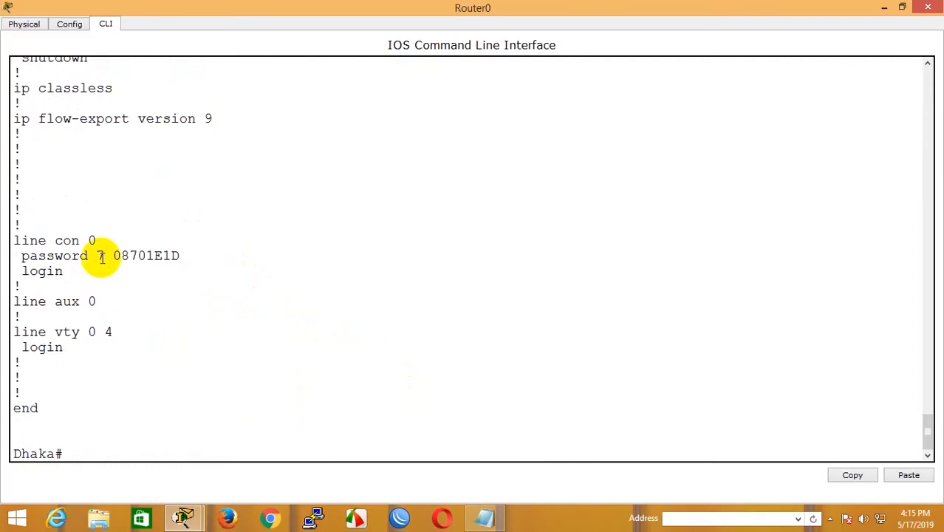
drag(96, 255, 181, 256)
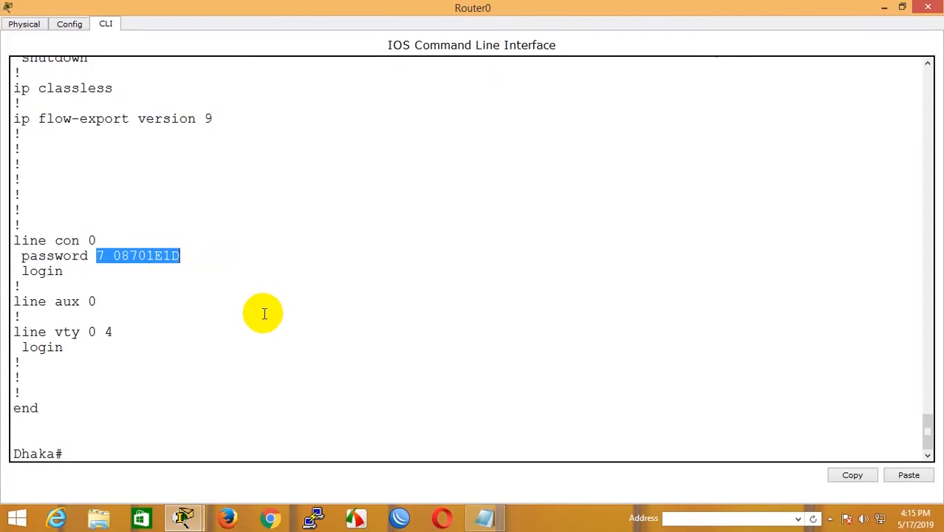
click(213, 311)
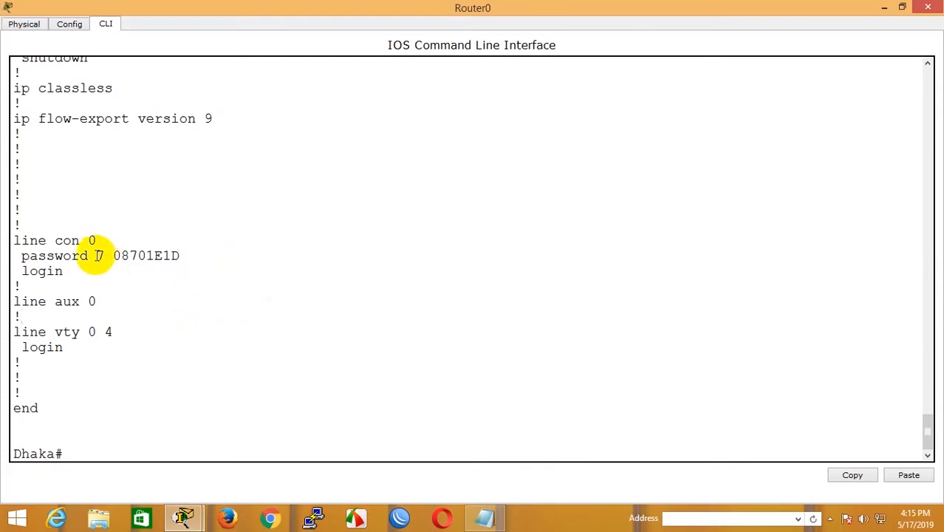
Copy the encrypted console password string from the line con 0 section
drag(96, 256, 177, 257)
right_click(180, 257)
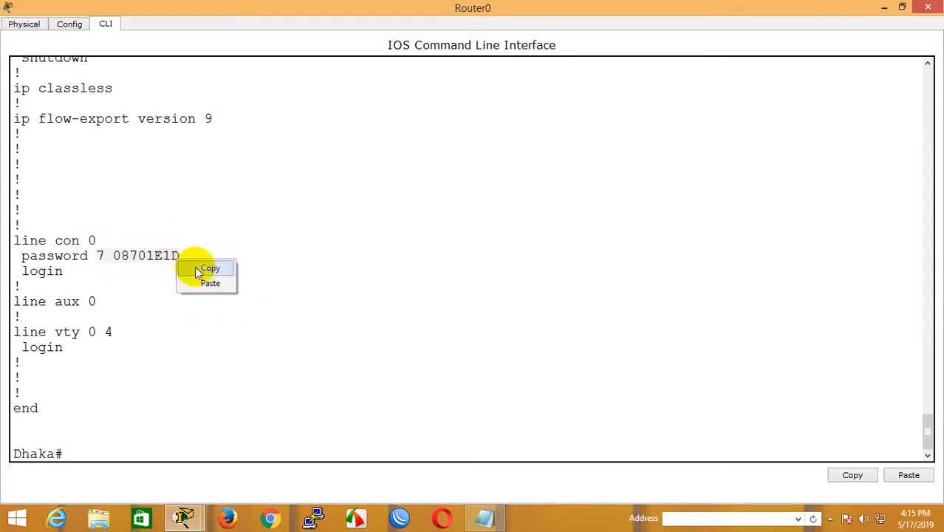
click(201, 268)
Exit the router session and try to log in by submitting a password at the console's password prompt
text(exit)
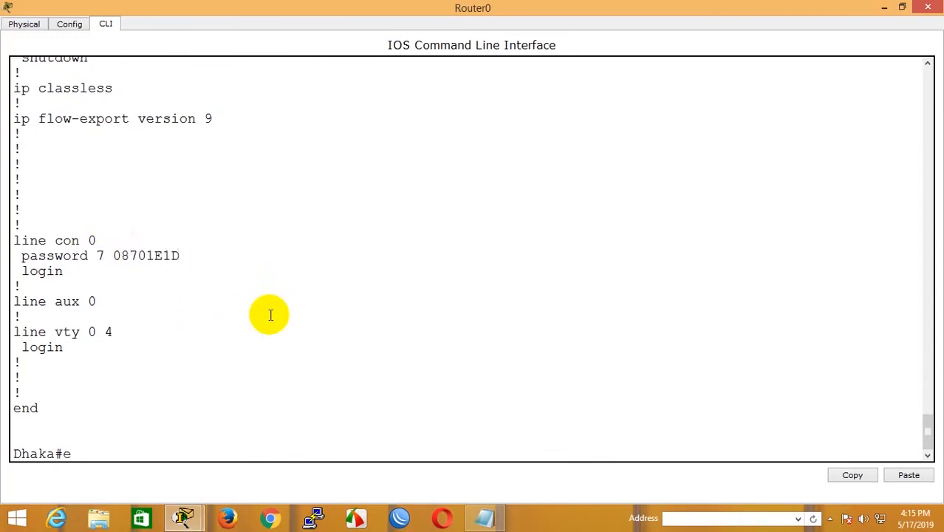
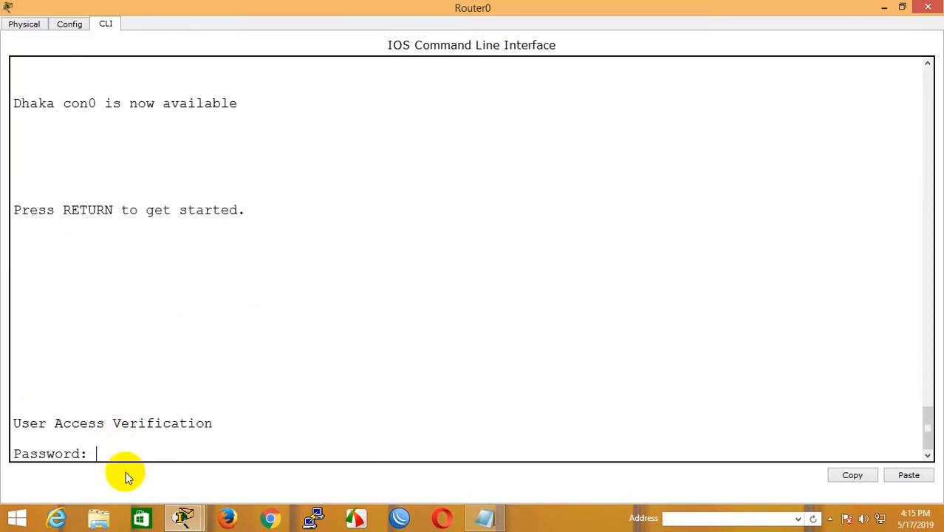
key(Return)
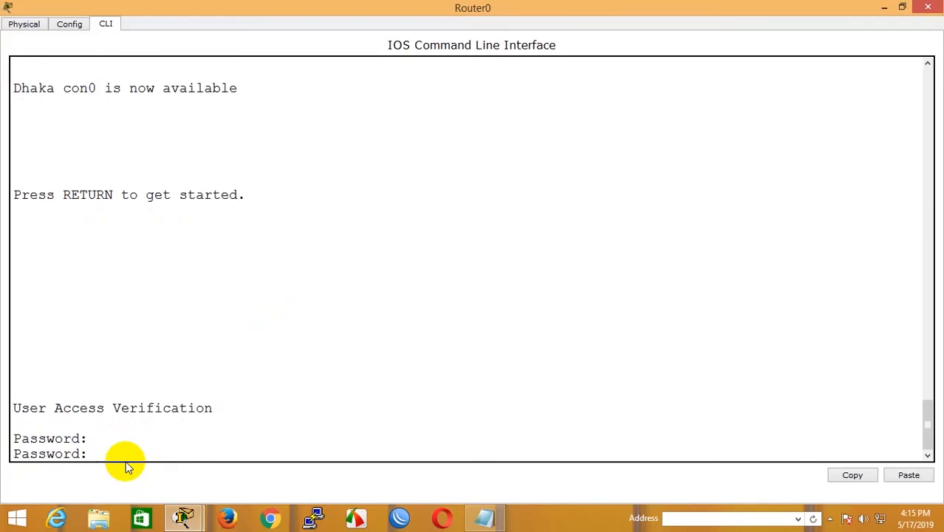
Review the encrypted console password in the earlier configuration output and return to the login prompt
scroll(210, 384, up, 10)
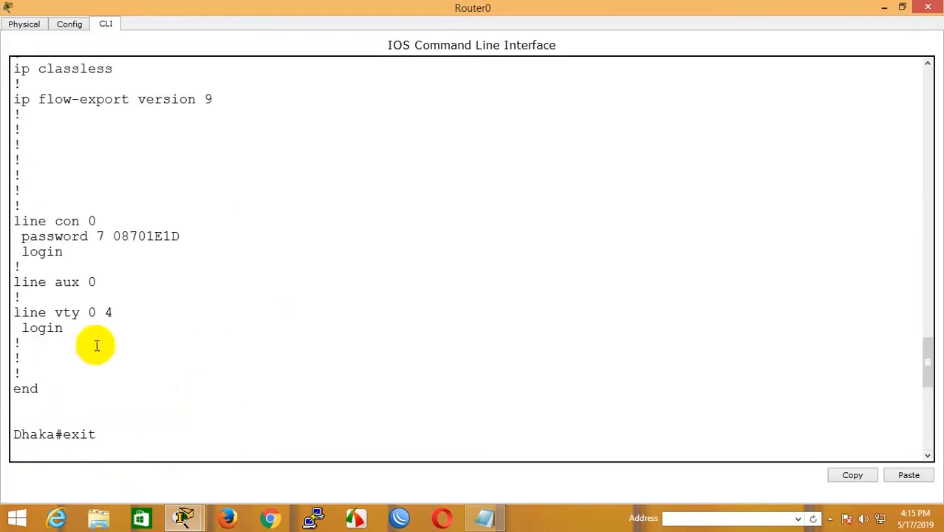
drag(96, 235, 185, 234)
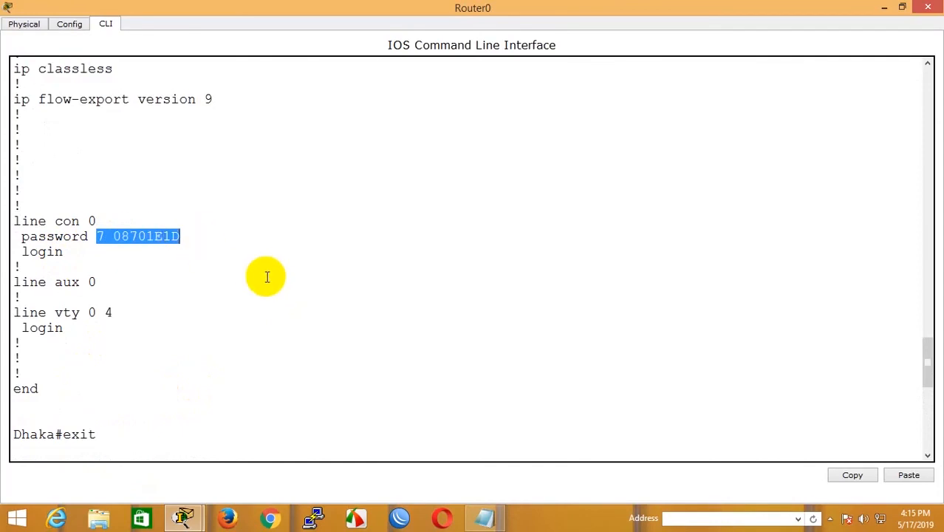
scroll(267, 277, up, 15)
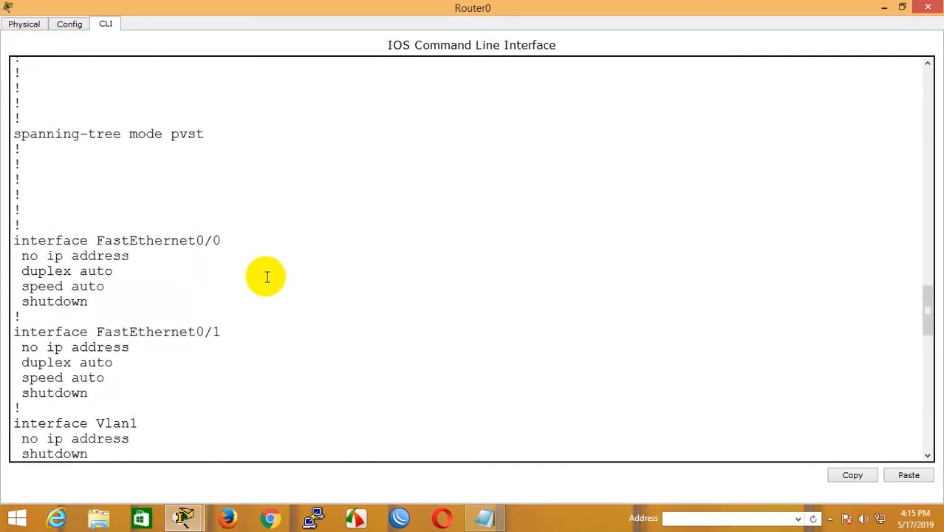
scroll(209, 338, down, 15)
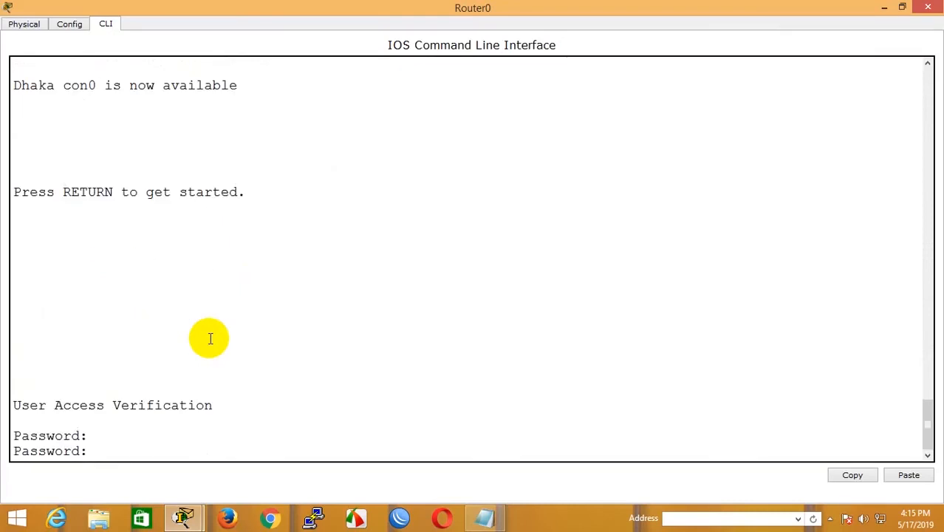
Log in with the console password and enter privileged mode with the enable password
key(Return)
text(en)
key(Return)
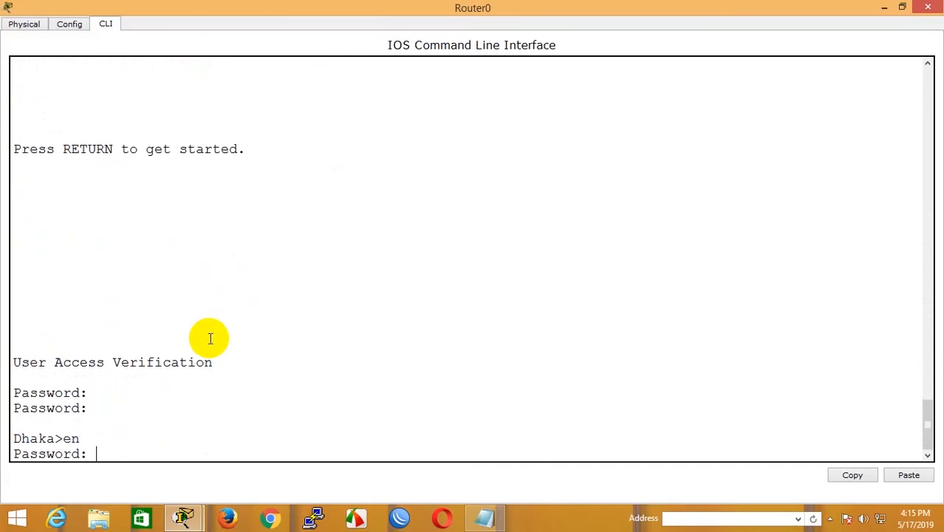
key(Return)
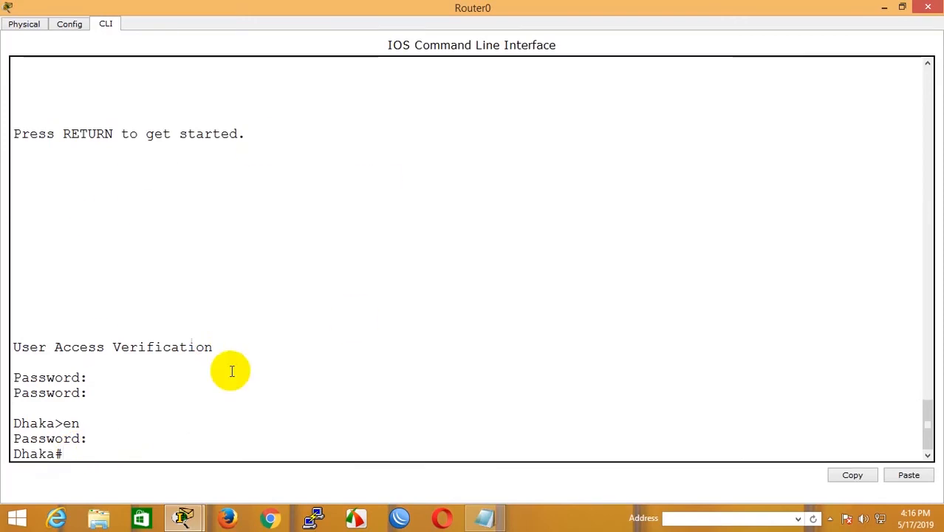
Display the router's saved configuration with show startup-config
text(show star)
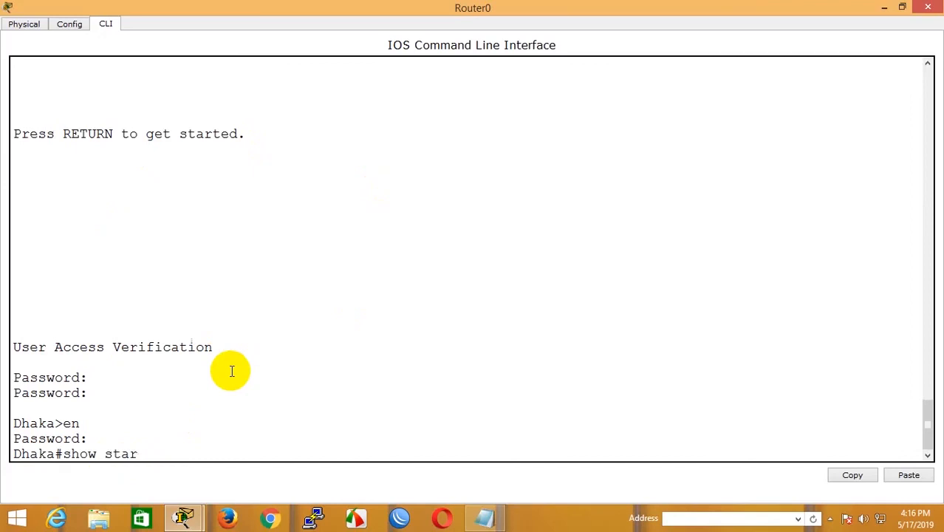
text(tup-confi)
key(BackSpace)
text(fig)
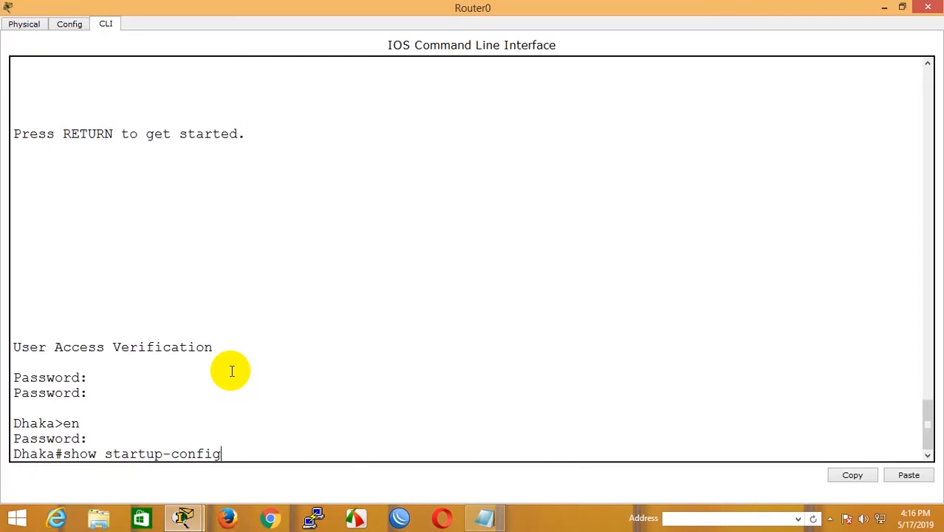
key(Return)
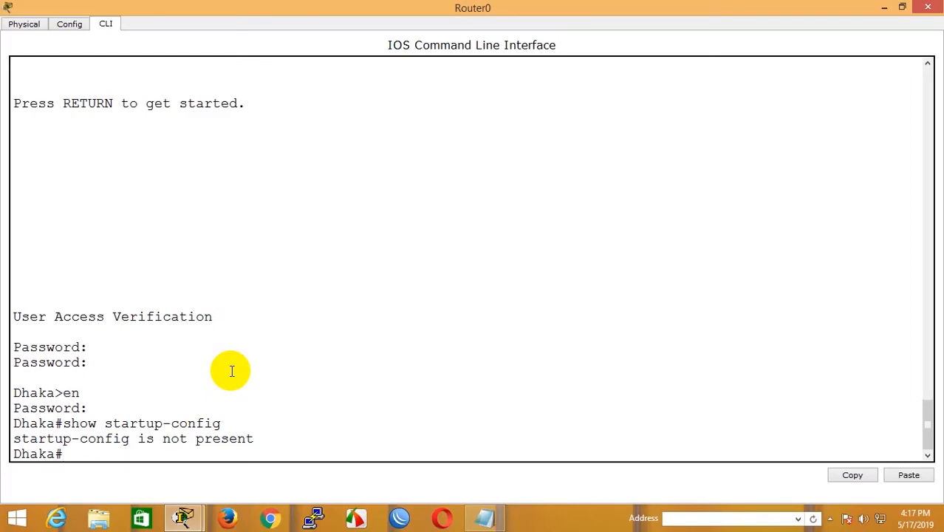
Save the configuration with copy running-config startup-config, accepting the default destination filename, and check the command's output
text(copy)
text(running-config)
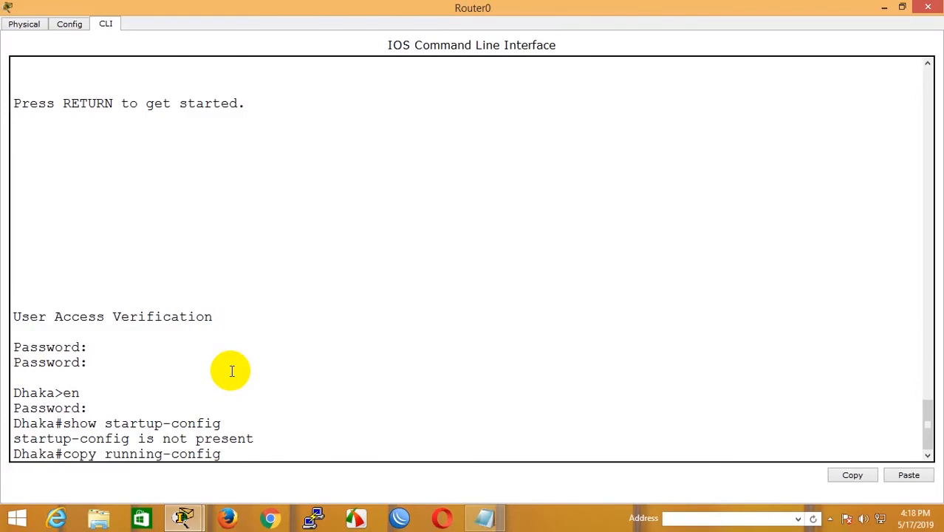
text(startup-config)
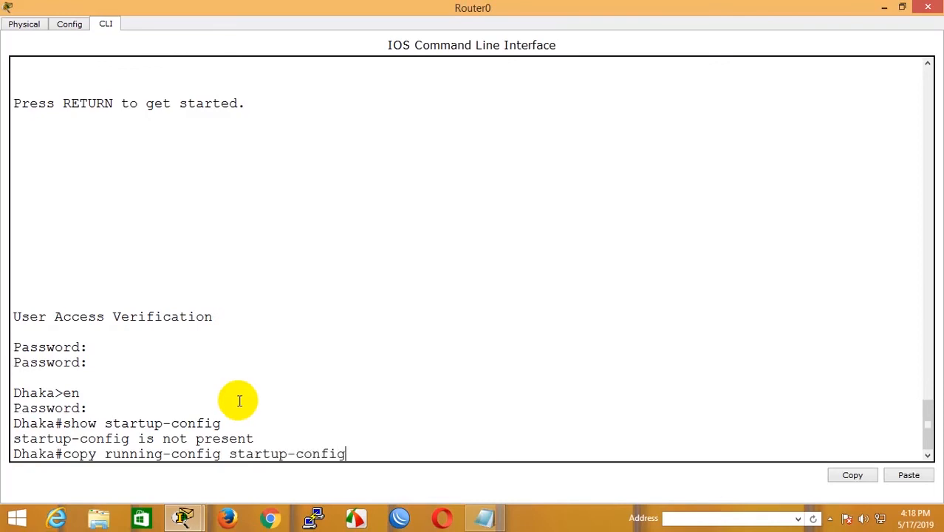
drag(96, 453, 344, 455)
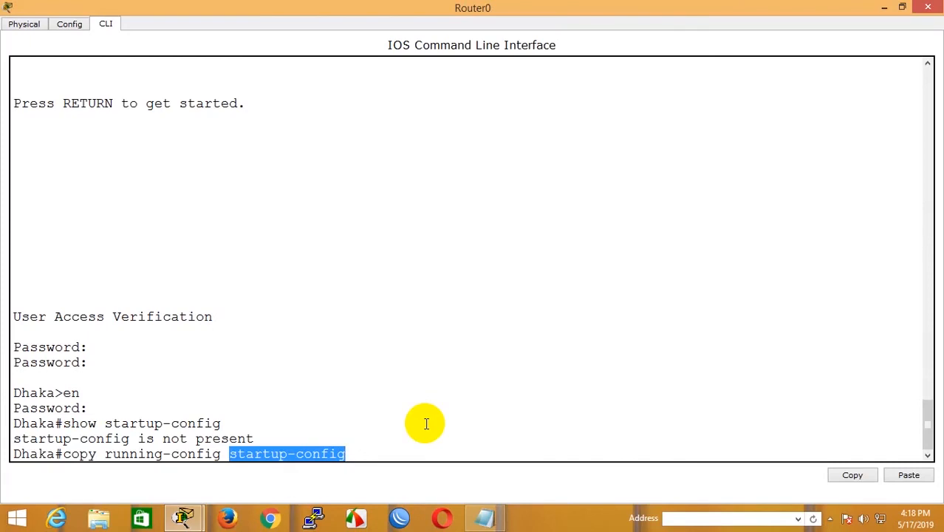
key(Return)
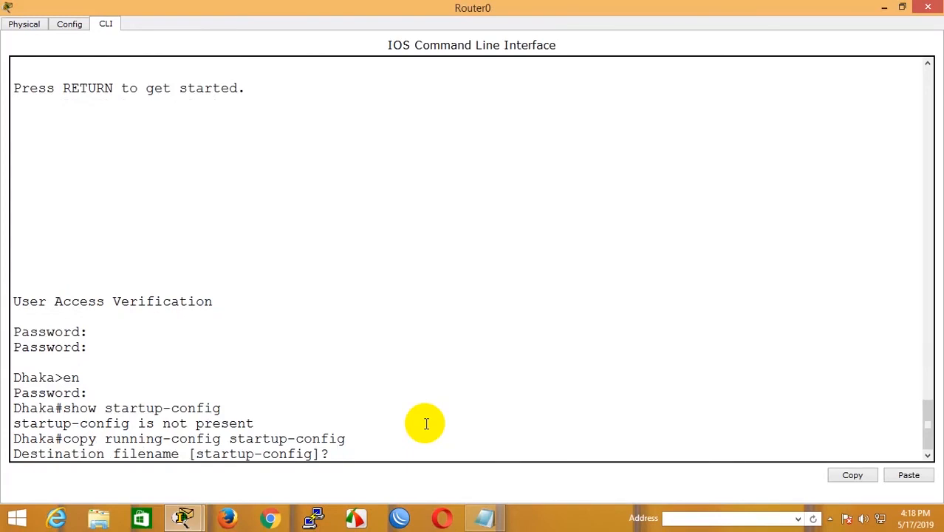
key(Return)
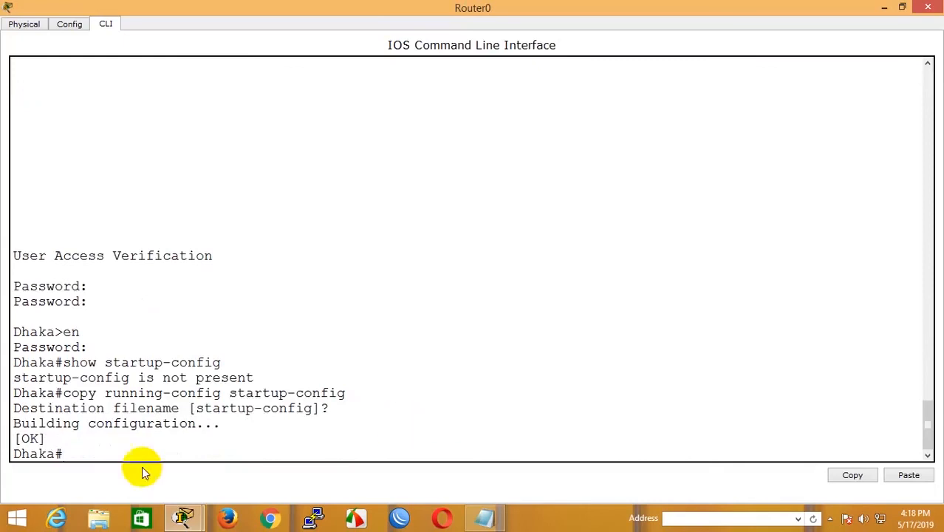
drag(14, 423, 212, 423)
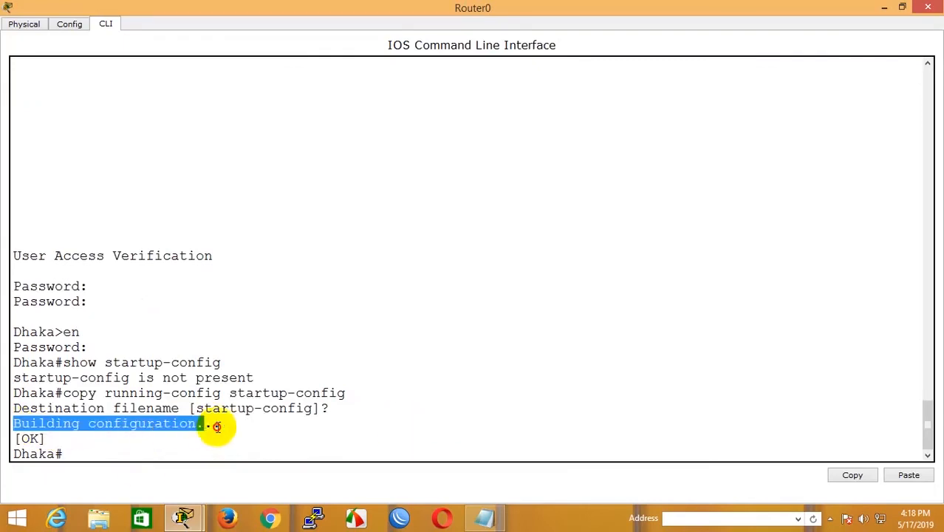
drag(15, 438, 80, 438)
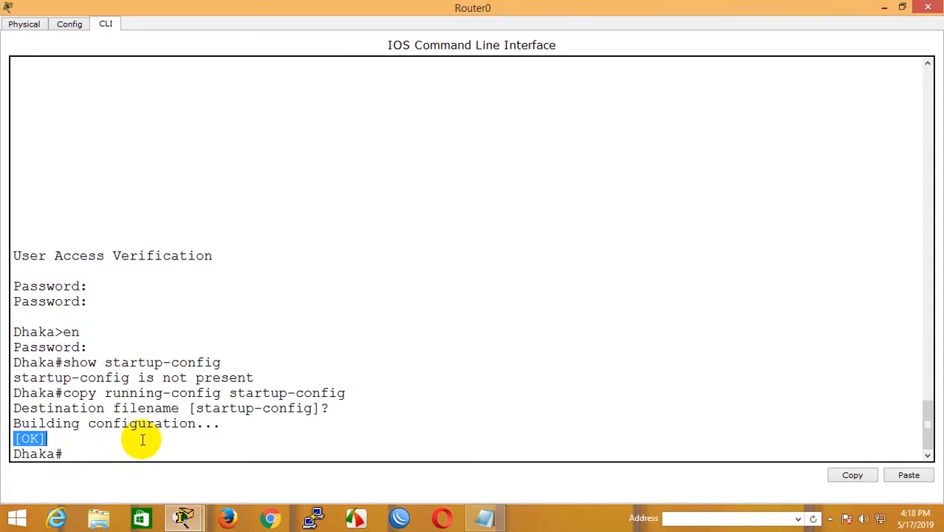
scroll(143, 440, down, 1)
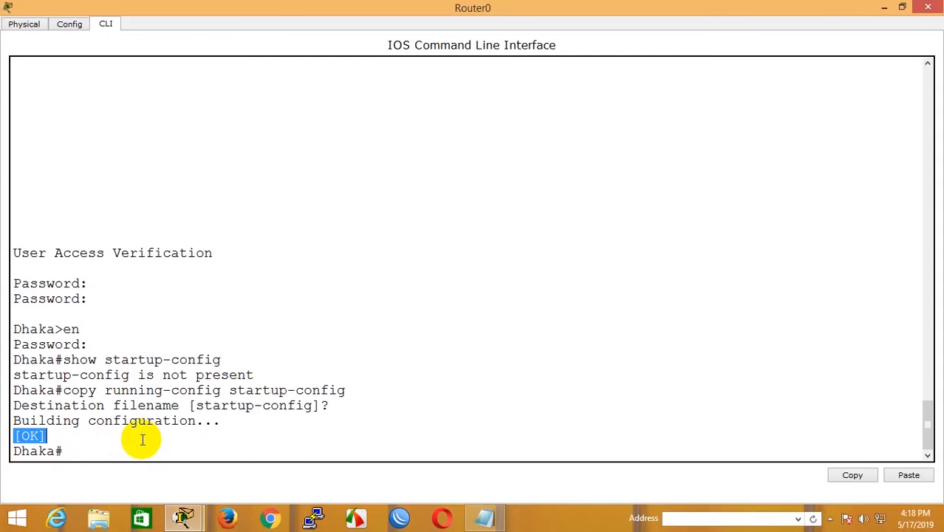
Run show startup-config again, page through the saved configuration, and highlight its hostname line
key(Up)
key(Up)
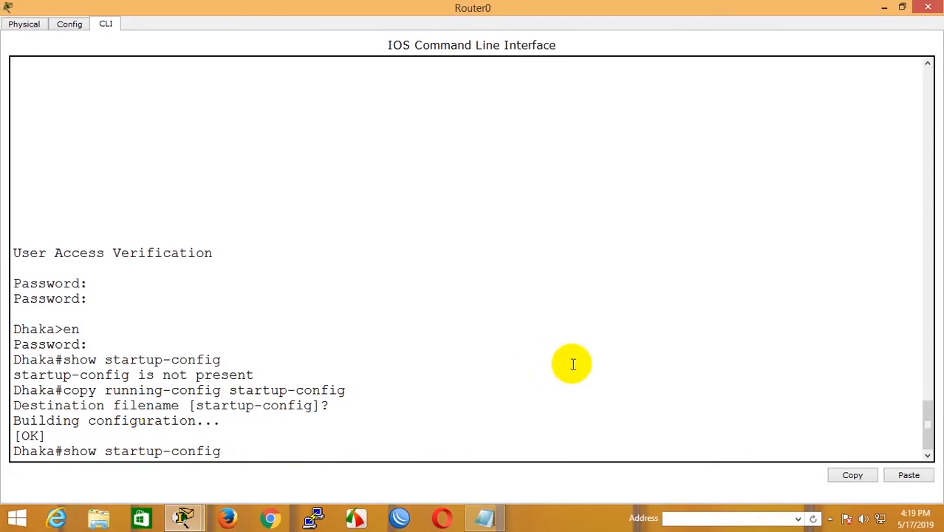
key(Return)
key(Return)
key(Return)
key(Return)
key(Return)
key(Return)
key(Return)
key(Return)
key(Return)
key(Return)
key(Return)
key(Return)
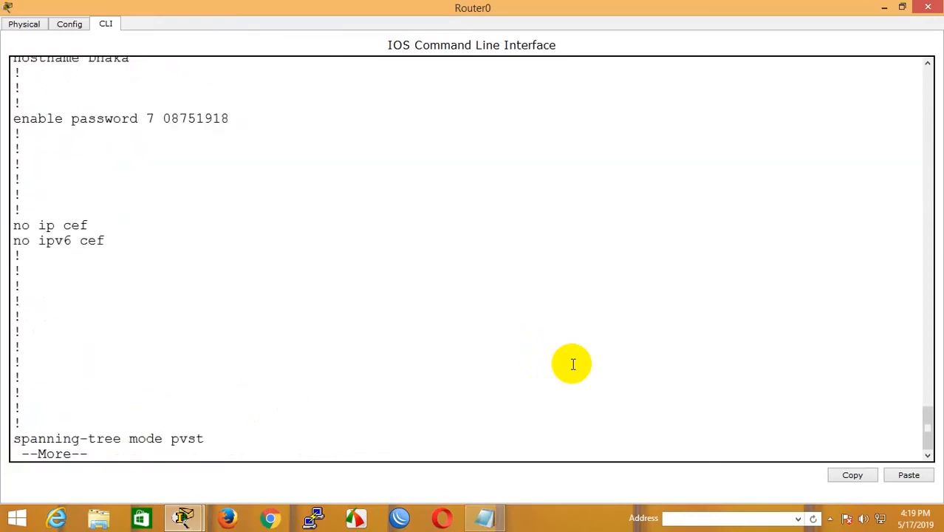
scroll(572, 363, up, 4)
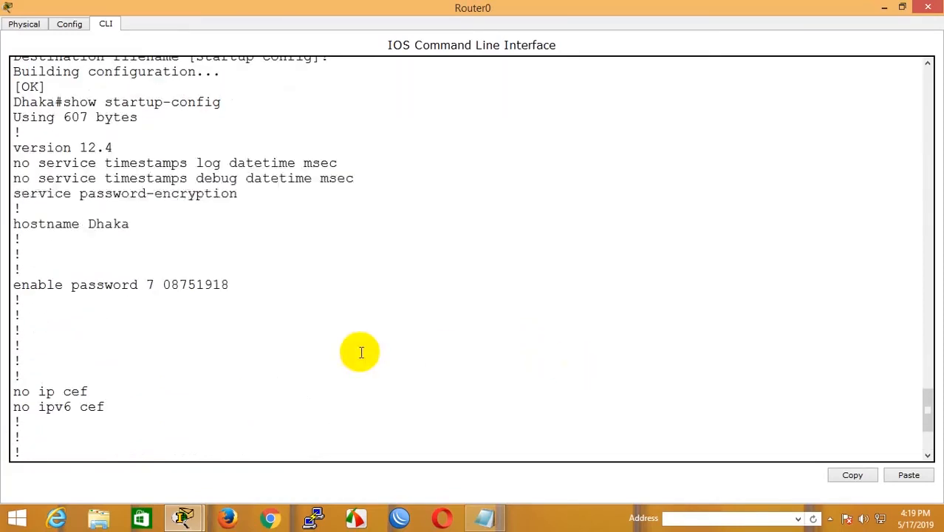
drag(126, 225, 17, 229)
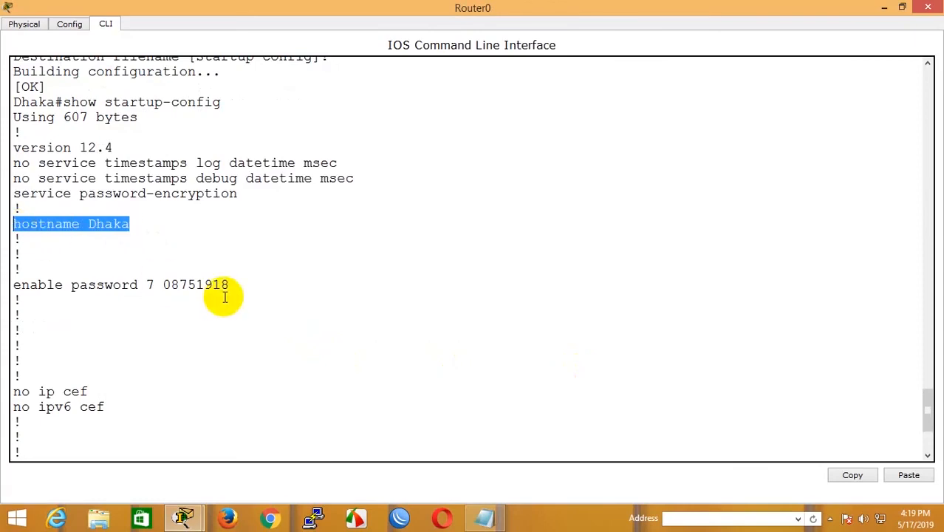
Page through the rest of the saved startup configuration to its end
key(space)
key(space)
key(space)
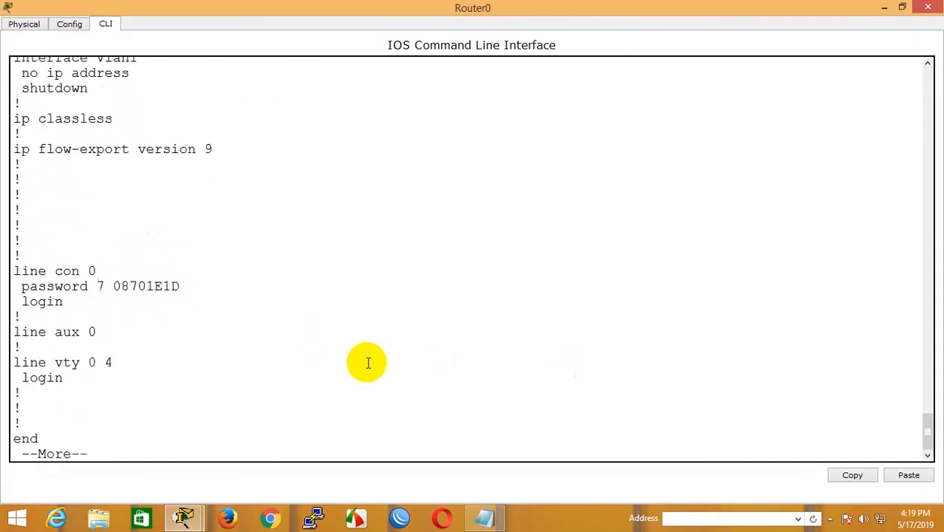
Run show running-config and page through the whole active configuration for comparison with the saved one
text(show)
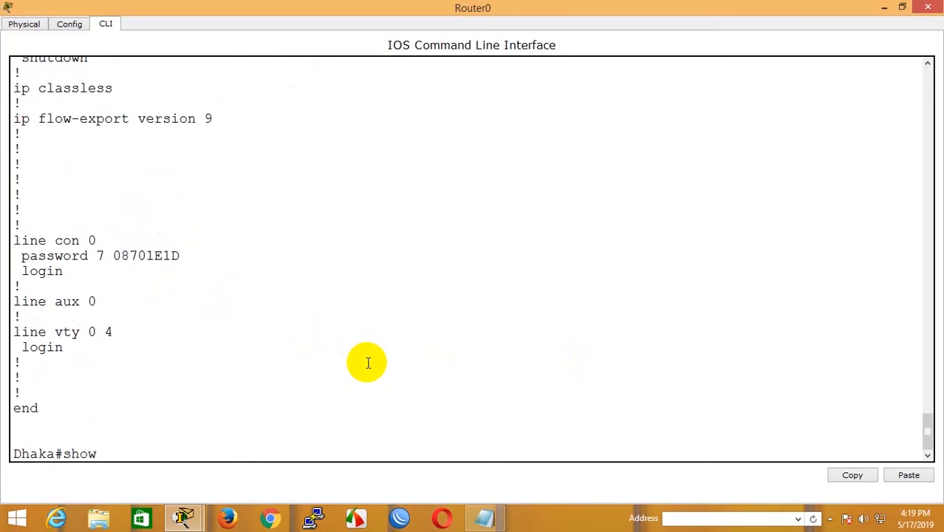
text( running-config)
key(Return)
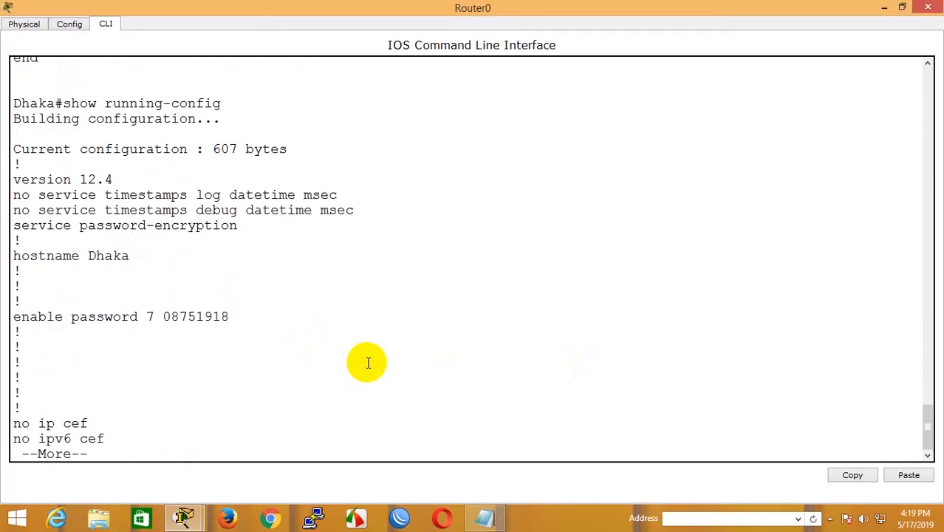
key(space)
key(space)
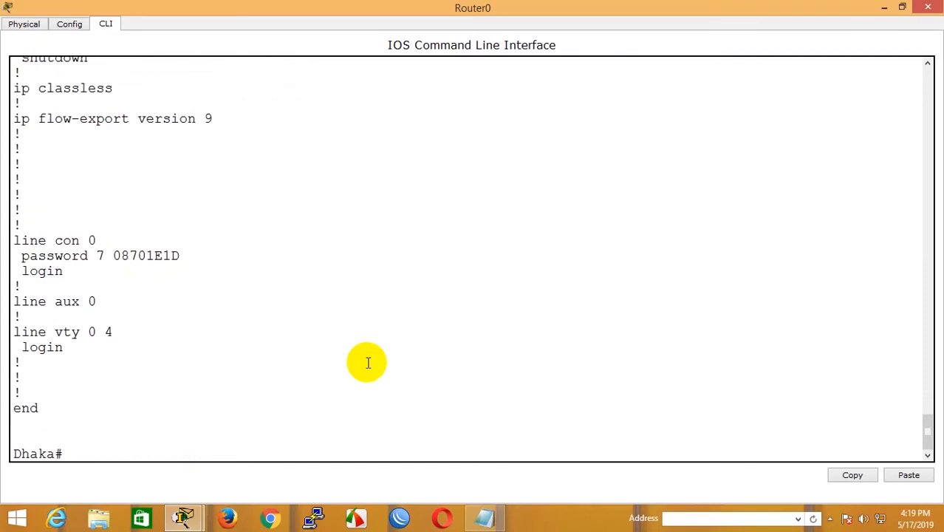
Recall the show startup-config command and page through the saved configuration to its end
key(Up)
key(Up)
key(Return)
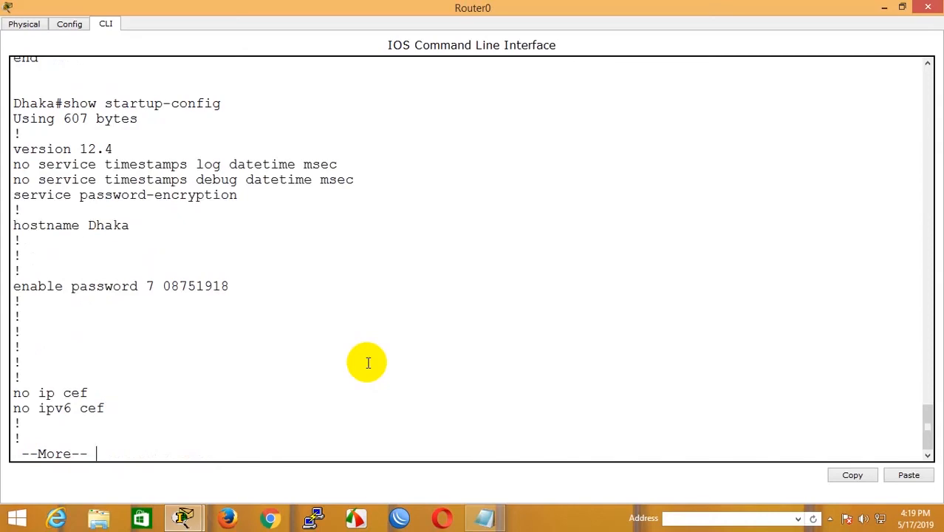
key(space)
key(space)
key(space)
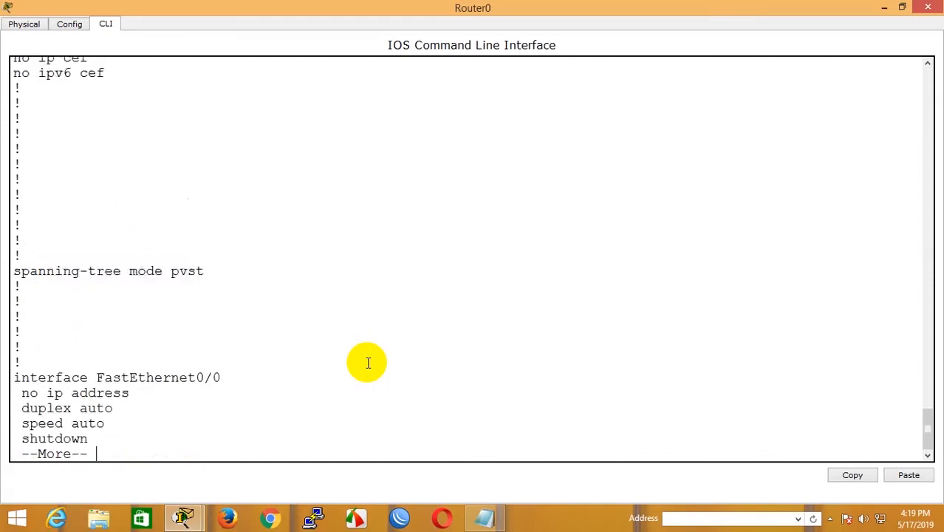
Enter global configuration mode on the router with configure terminal
text(c)
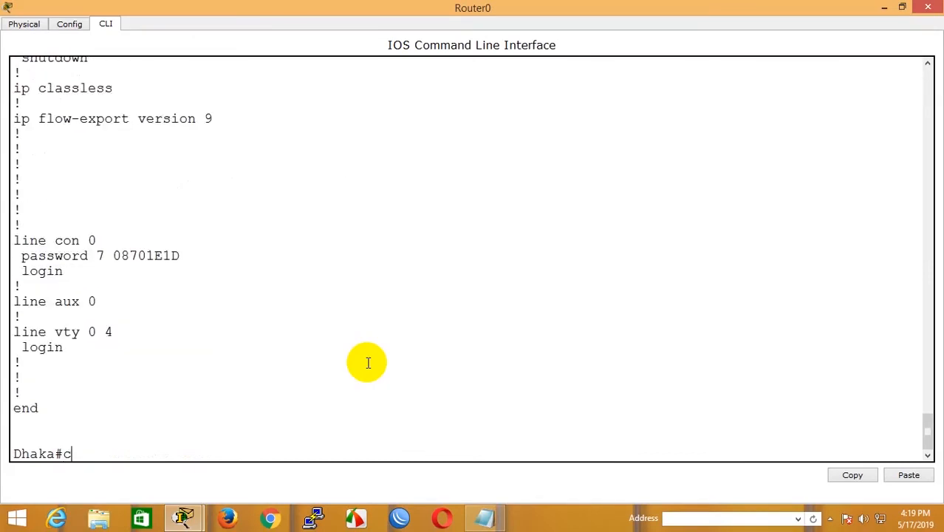
text(onfigure termial)
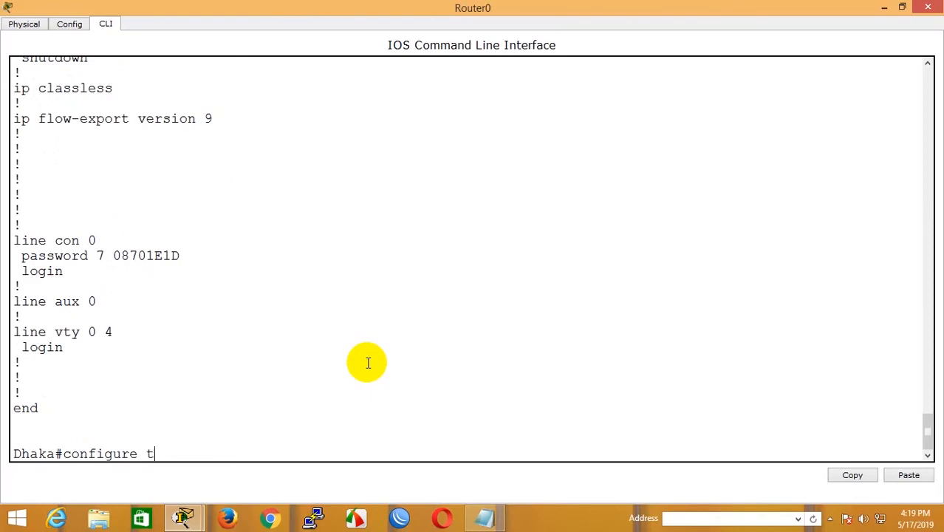
key(BackSpace)
key(BackSpace)
text(nal)
key(Return)
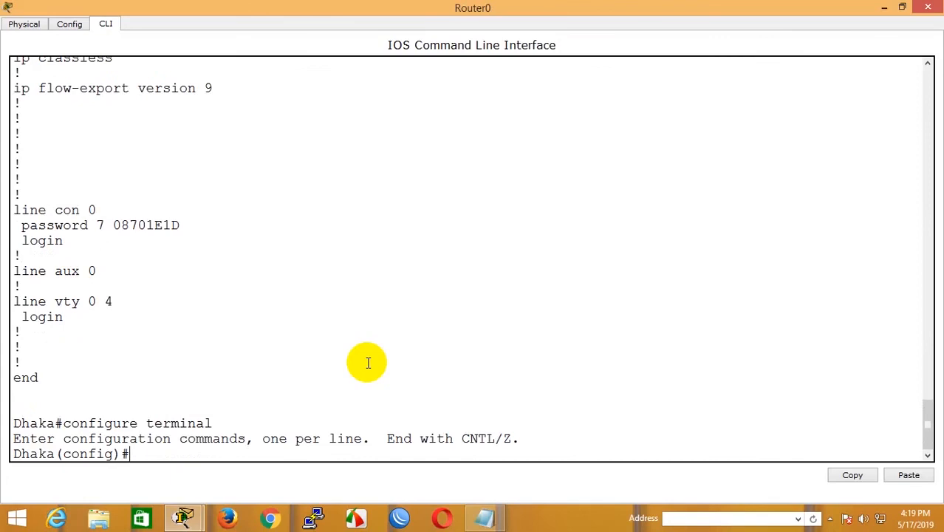
Change the router's hostname to CSL in global configuration mode
scroll(368, 363, up, 20)
scroll(365, 363, up, 15)
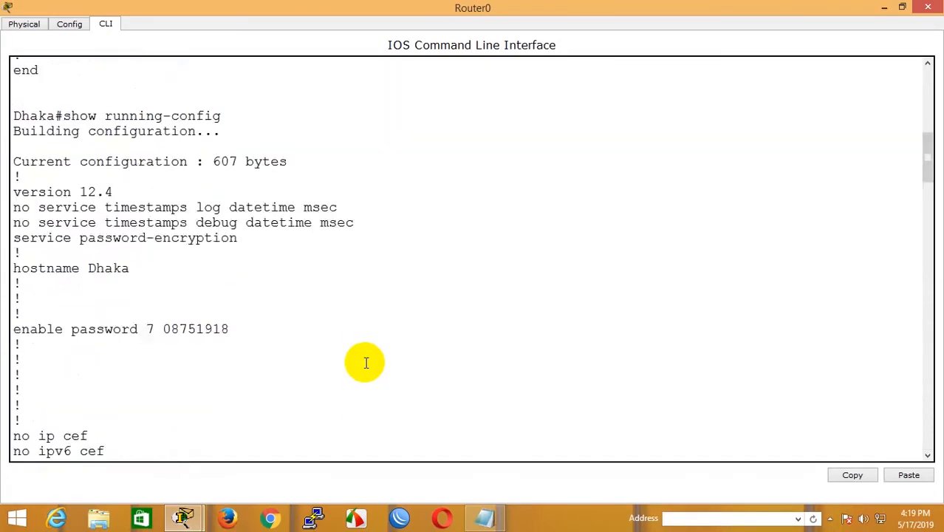
scroll(366, 362, up, 10)
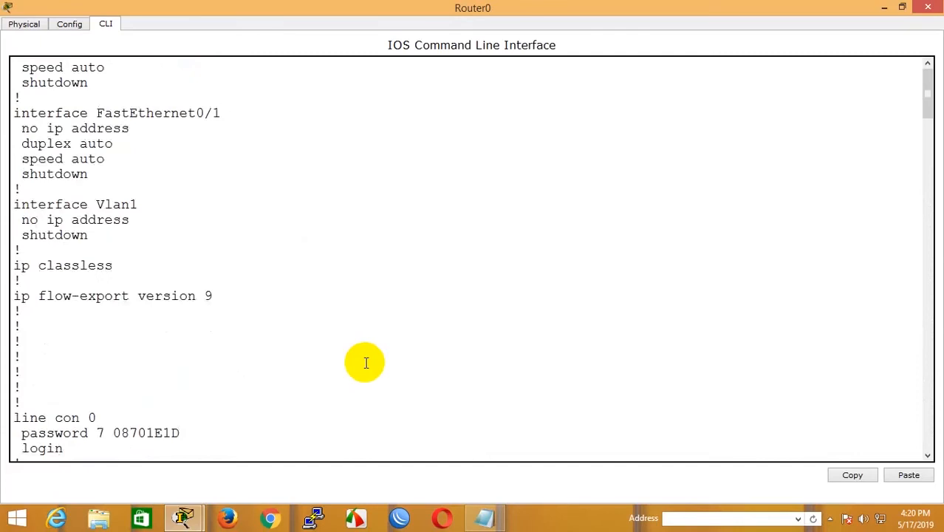
scroll(366, 362, down, 20)
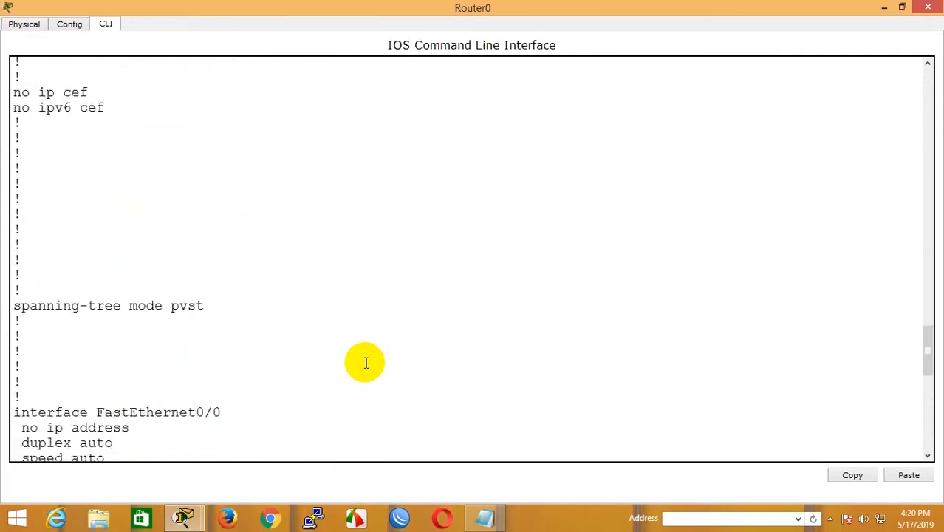
scroll(365, 363, down, 13)
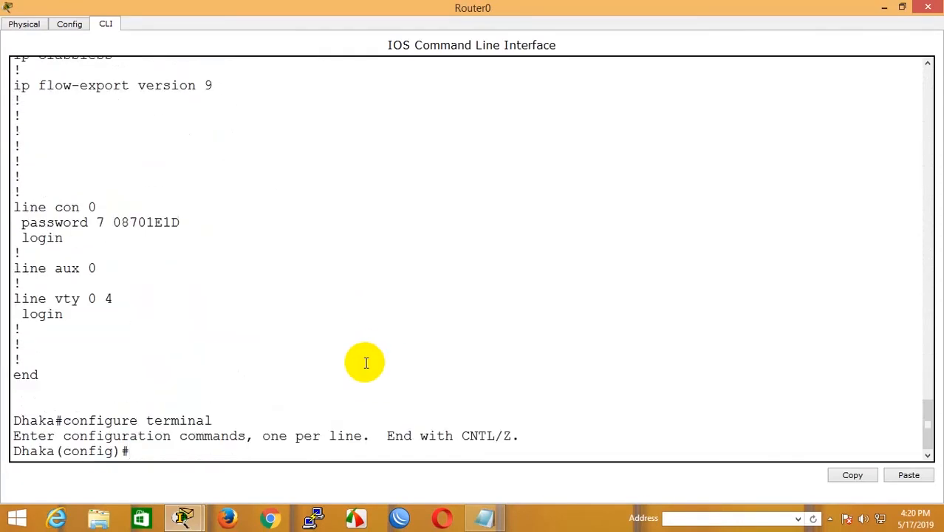
text(hostname)
text( VCS)
key(BackSpace)
key(BackSpace)
key(BackSpace)
text(CSL)
key(Return)
key(Return)
key(Return)
key(Return)
key(Return)
key(Return)
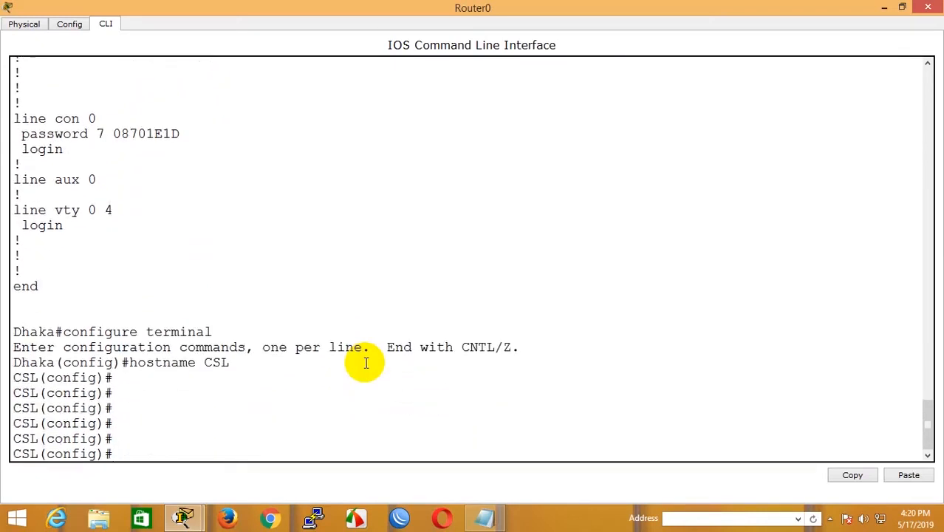
Return to privileged mode and run show running-config to check the hostname line
key(ctrl+z)
key(Return)
key(Return)
text(show)
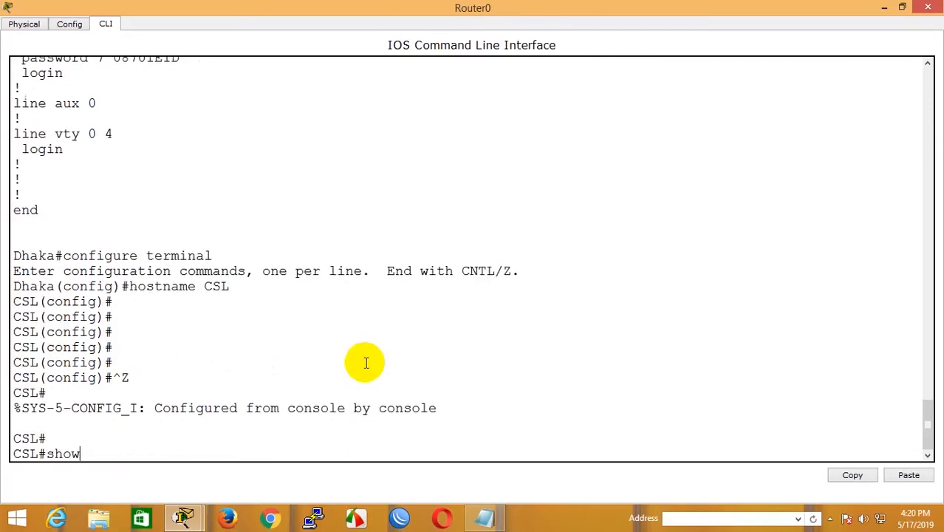
text( running-config)
key(Return)
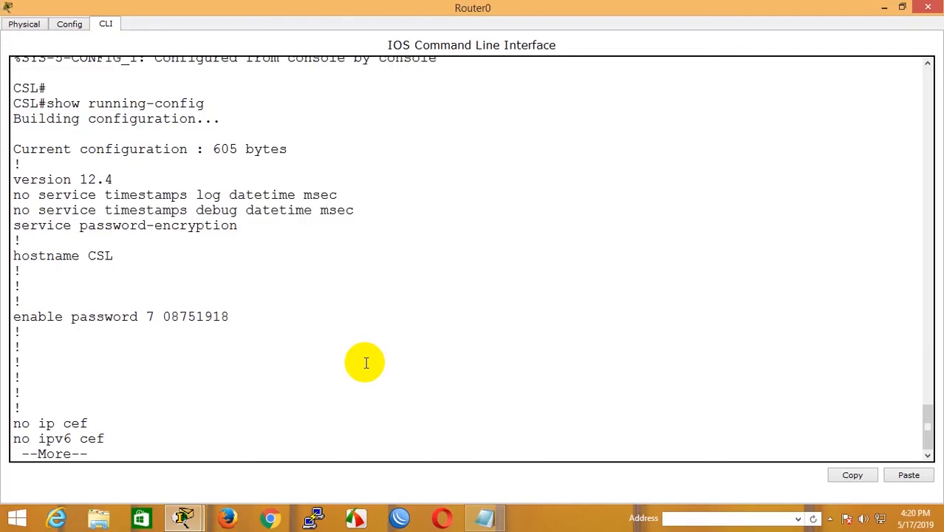
Power-cycle the router in its physical device view and start a new console session in the command line interface
click(24, 23)
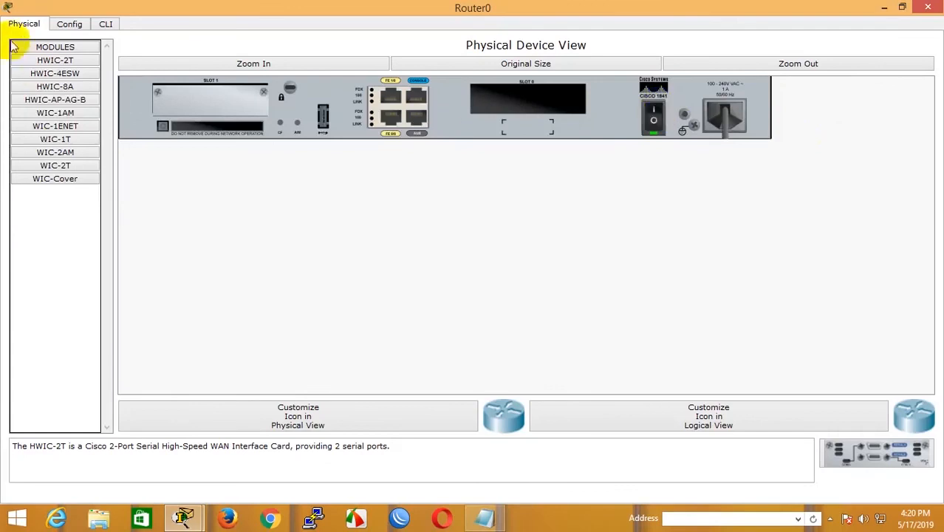
click(104, 24)
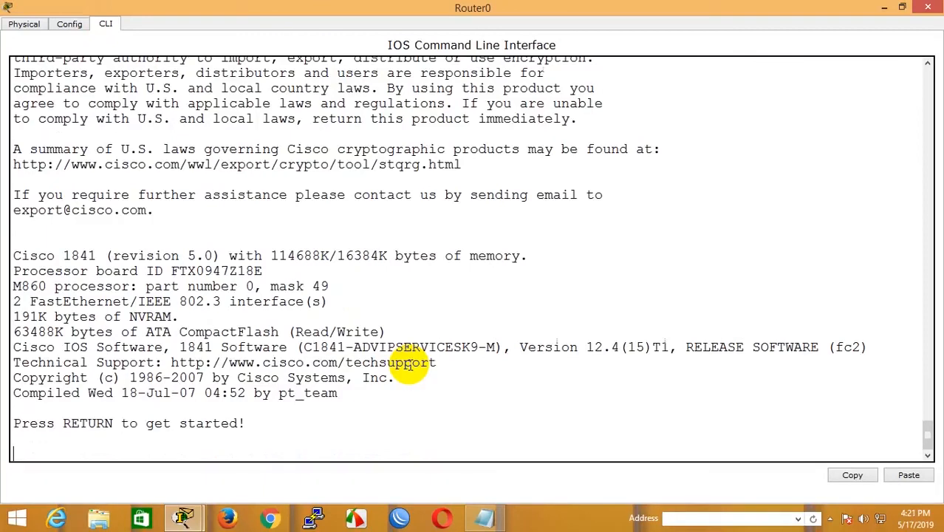
key(Return)
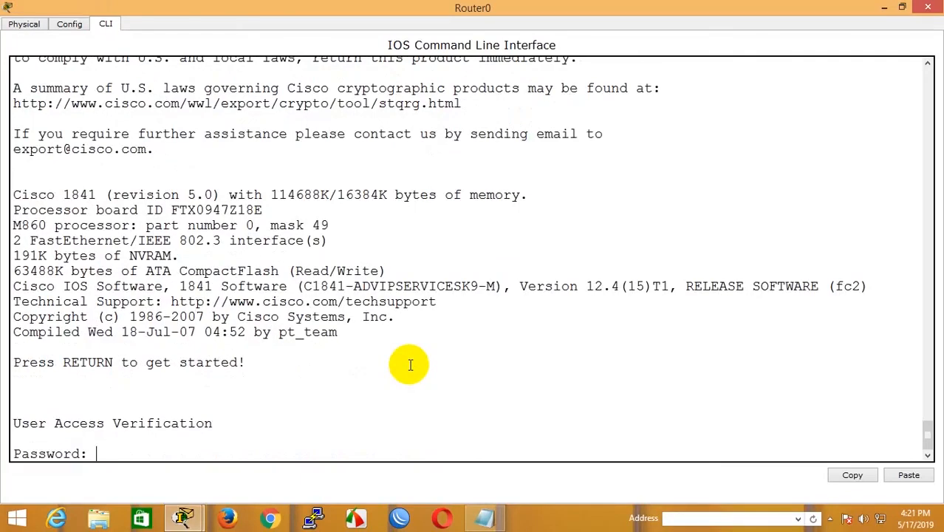
Log in with the console password and enter privileged mode using enable and the enable password
key(Return)
text(ena)
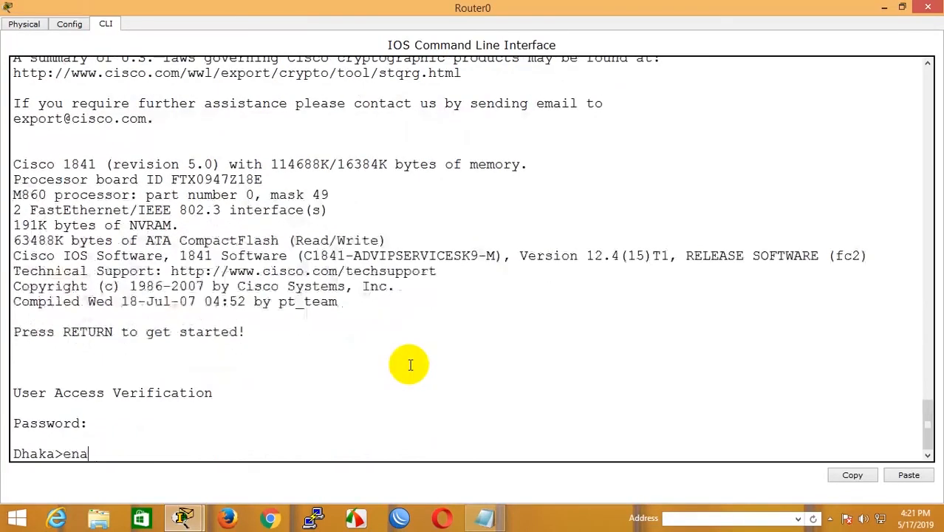
text(ble)
key(Return)
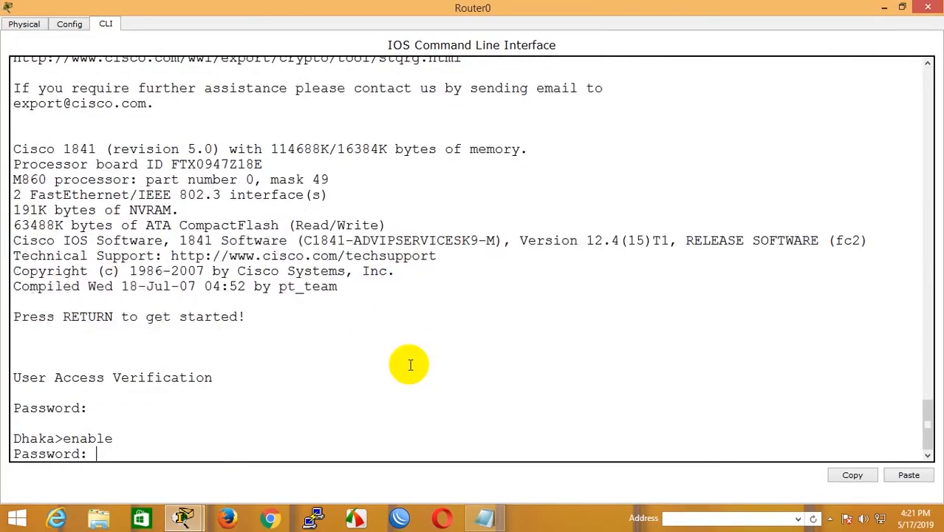
key(Return)
key(Return)
key(Return)
key(Return)
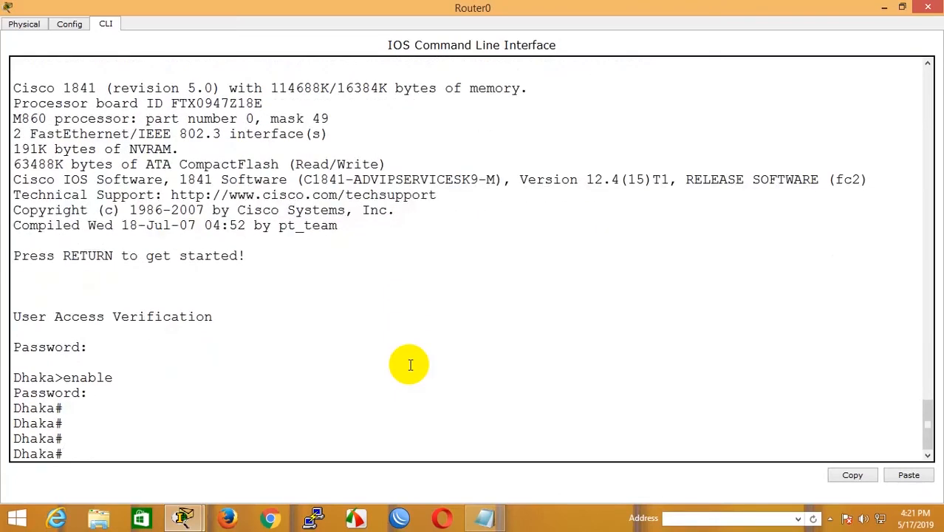
key(Return)
key(Return)
key(Return)
key(Return)
key(Return)
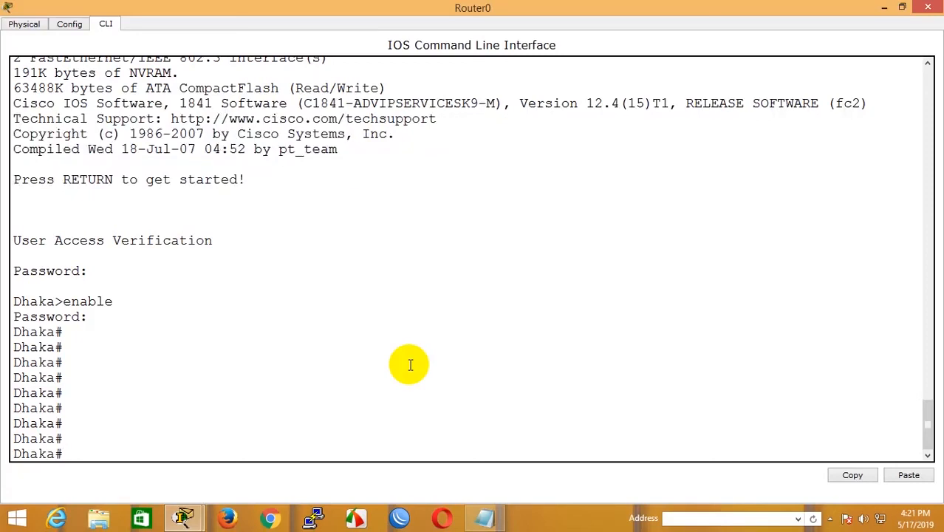
Switch to the Notepad notes and copy the privileged-mode prompt Router#
click(24, 24)
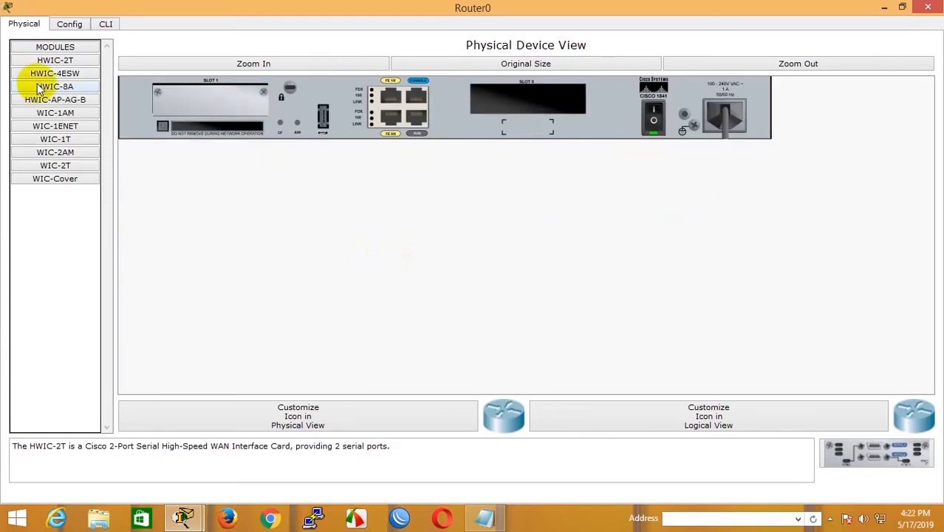
click(483, 521)
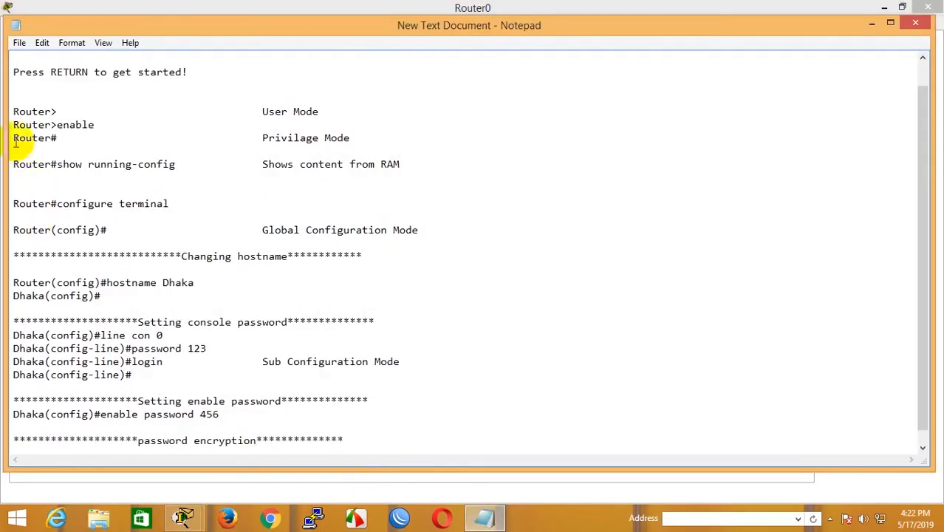
drag(14, 139, 62, 139)
key(ctrl+c)
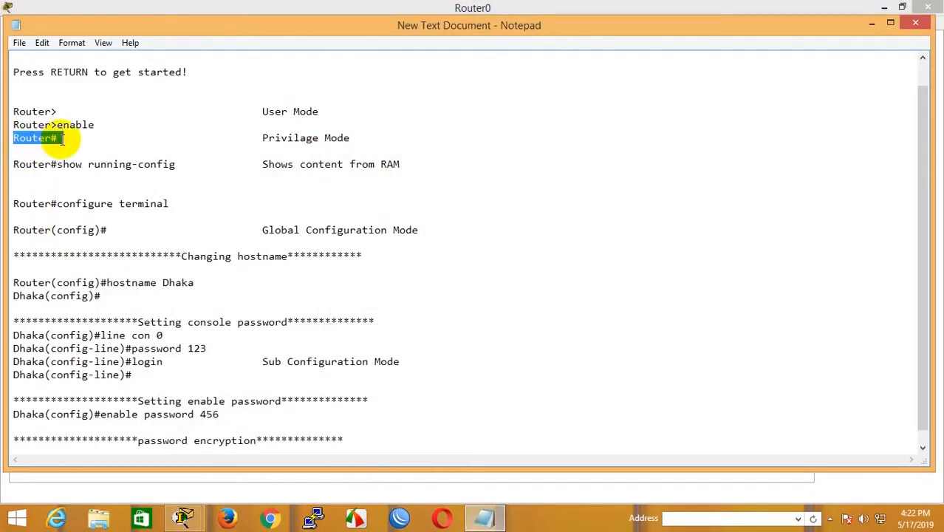
Add the line "Router#copy running-config startup-config" below the service password-encryption line, leaving blank lines in between
scroll(164, 265, down, 1)
click(290, 444)
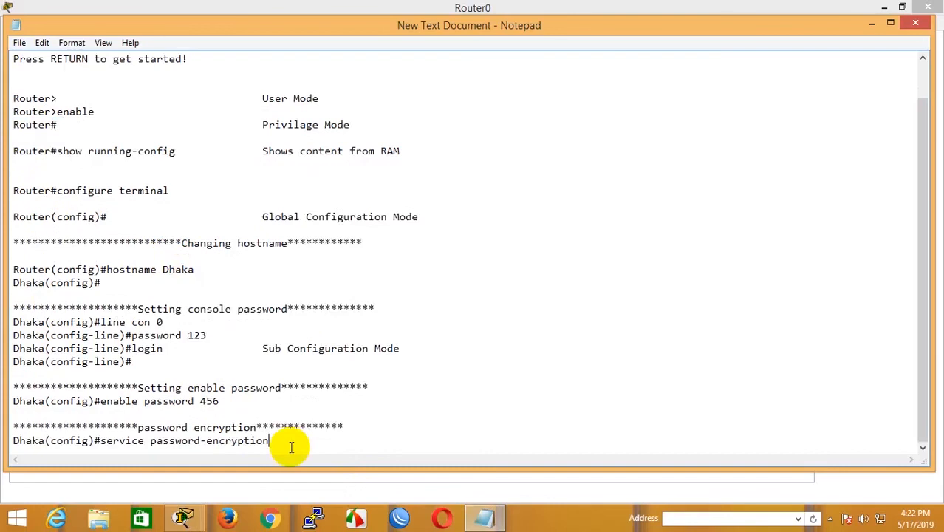
key(Return)
key(Return)
key(Return)
key(ctrl+v)
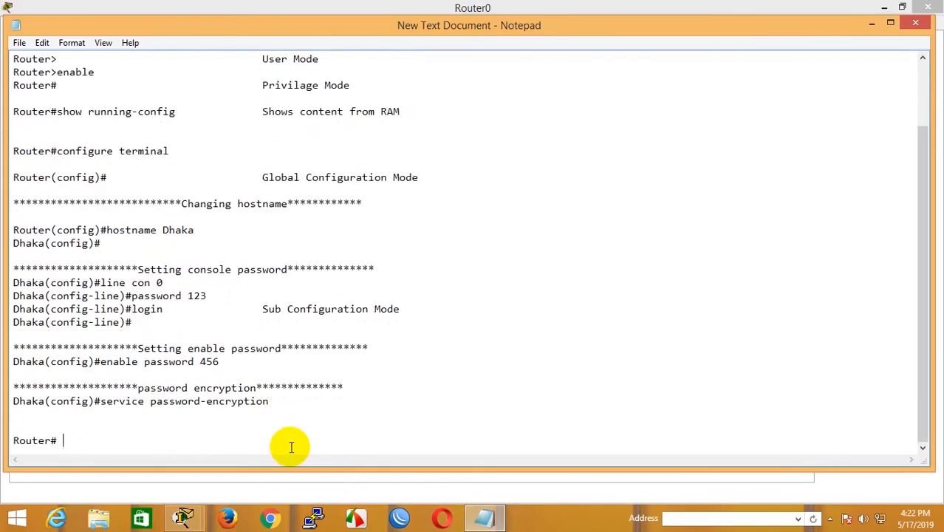
text(copy running-)
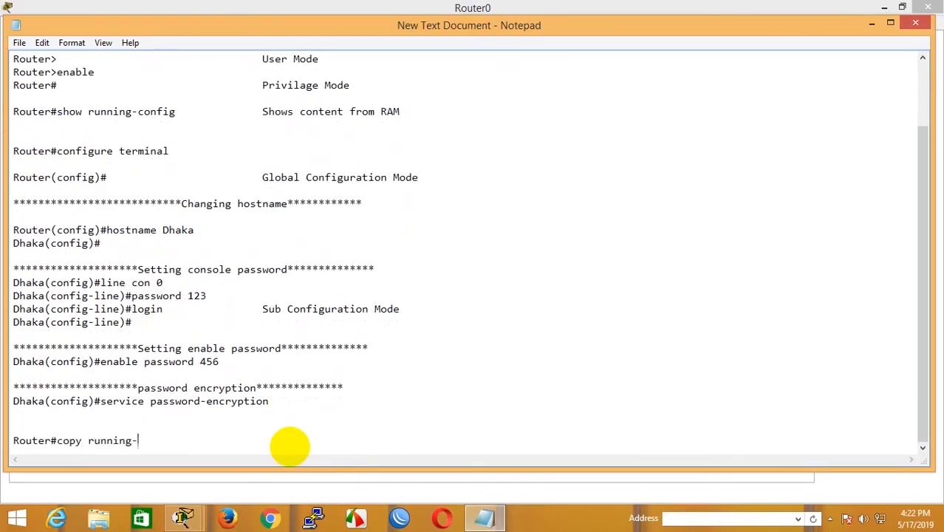
text(config startup-config)
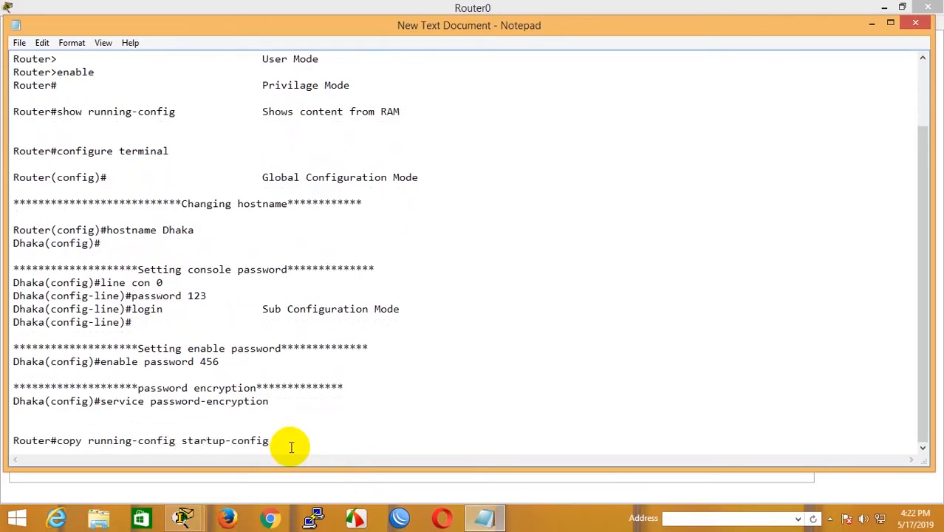
Insert the heading "Saving Configuration" framed by asterisks above the copy command and look back over the notes
key(Up)
text(*********************Sa)
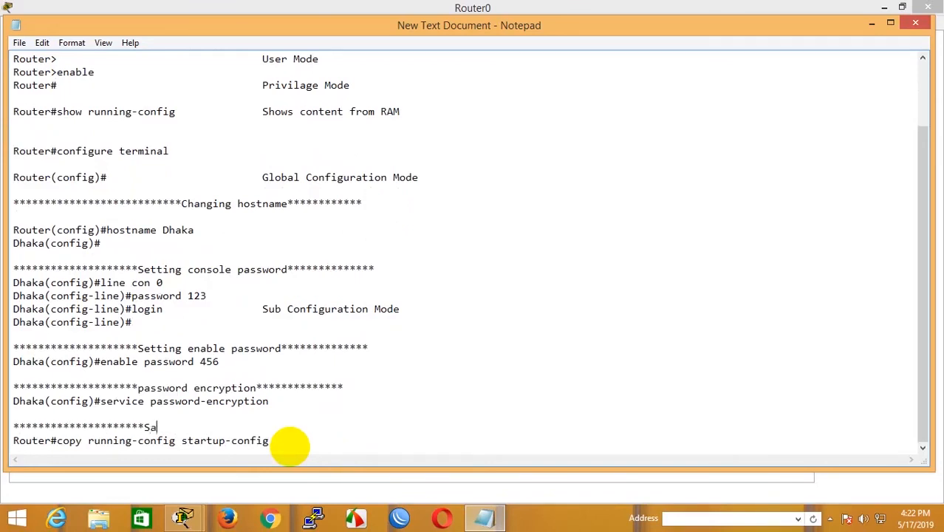
text(ving Configuratio)
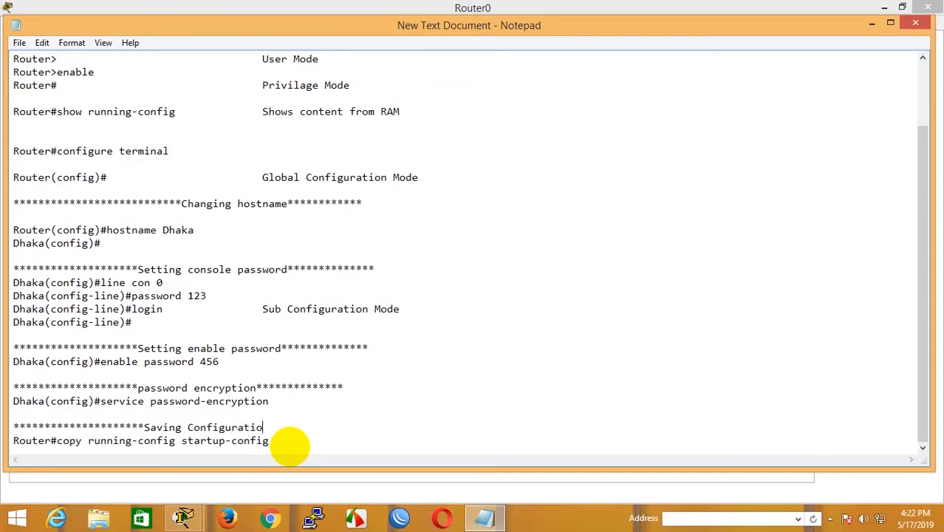
text(n***************)
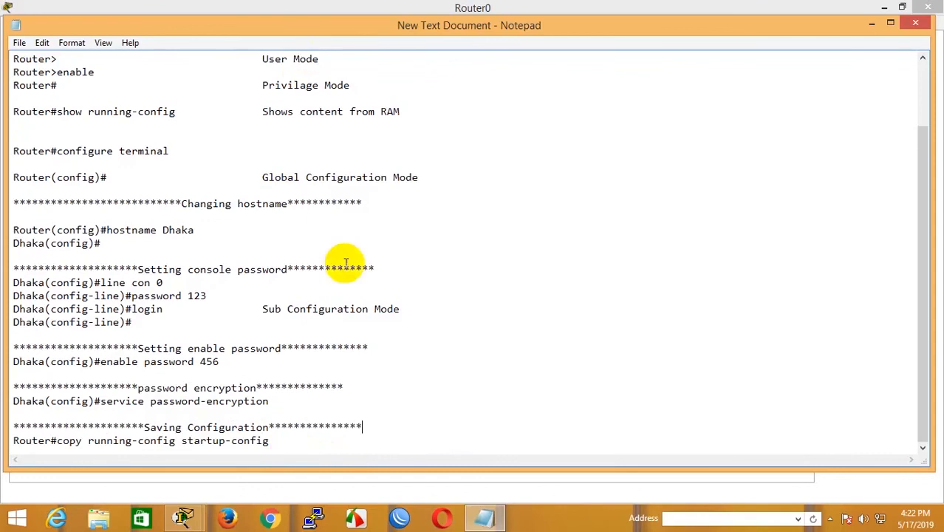
scroll(344, 262, up, 2)
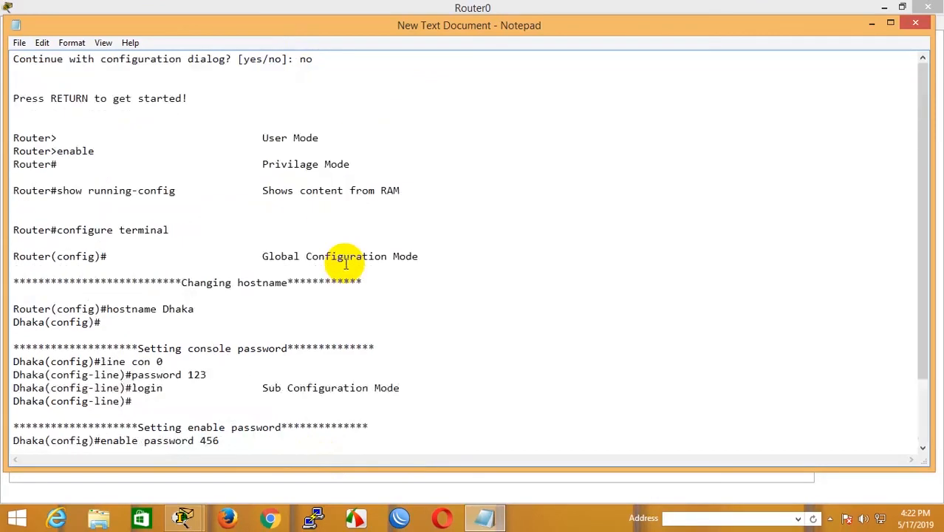
scroll(345, 263, down, 1)
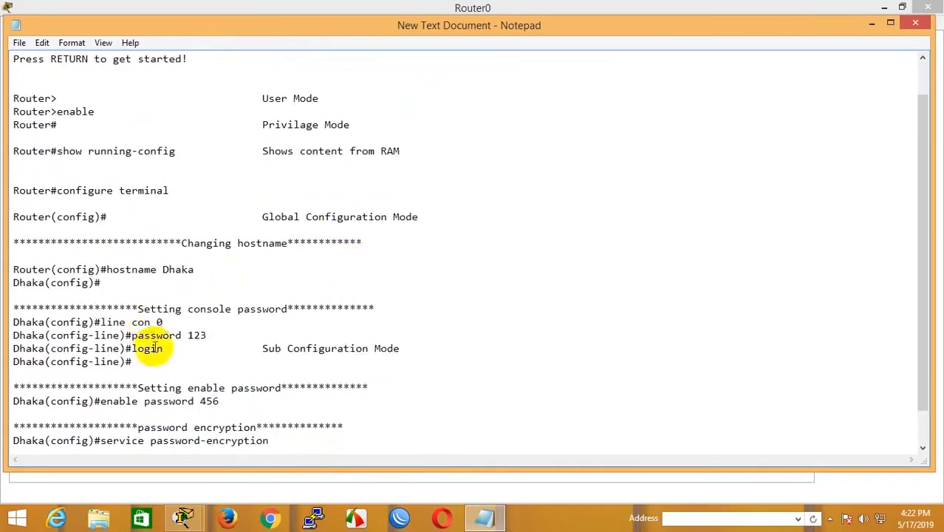
Return to Router0's command line and examine the FastEthernet0/0, FastEthernet0/1 and Vlan1 interface entries in the earlier running configuration output
scroll(152, 365, down, 1)
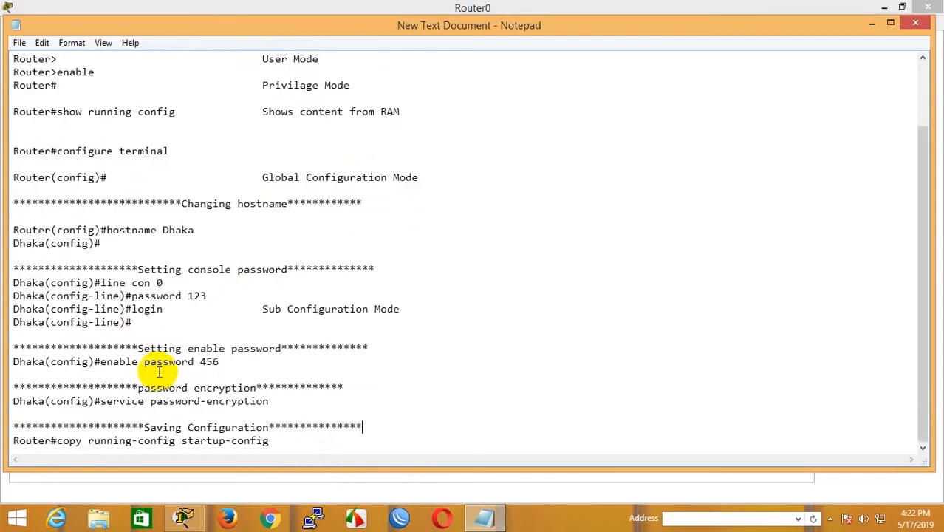
click(237, 10)
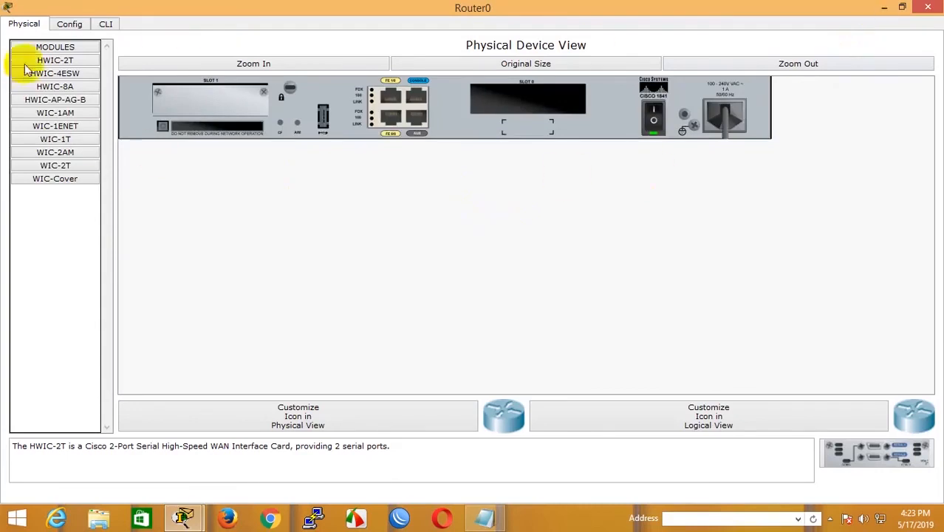
click(105, 24)
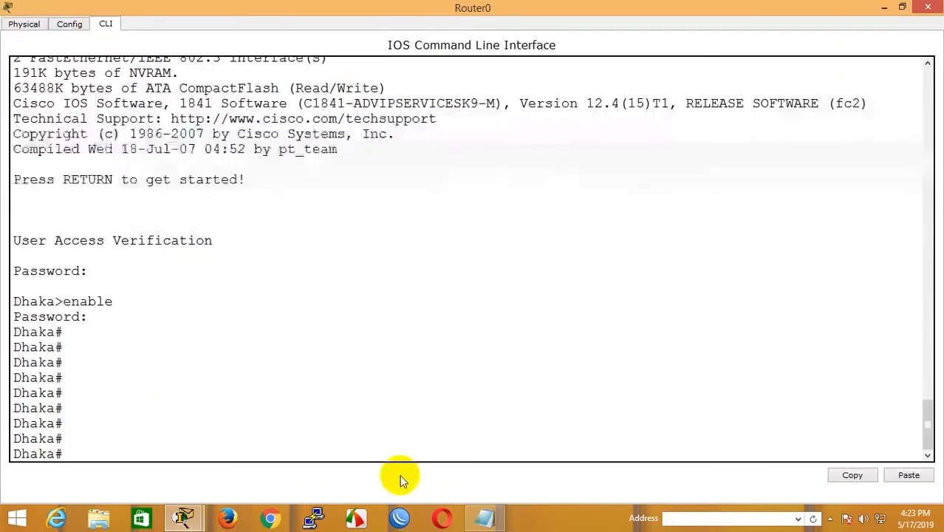
scroll(251, 407, up, 15)
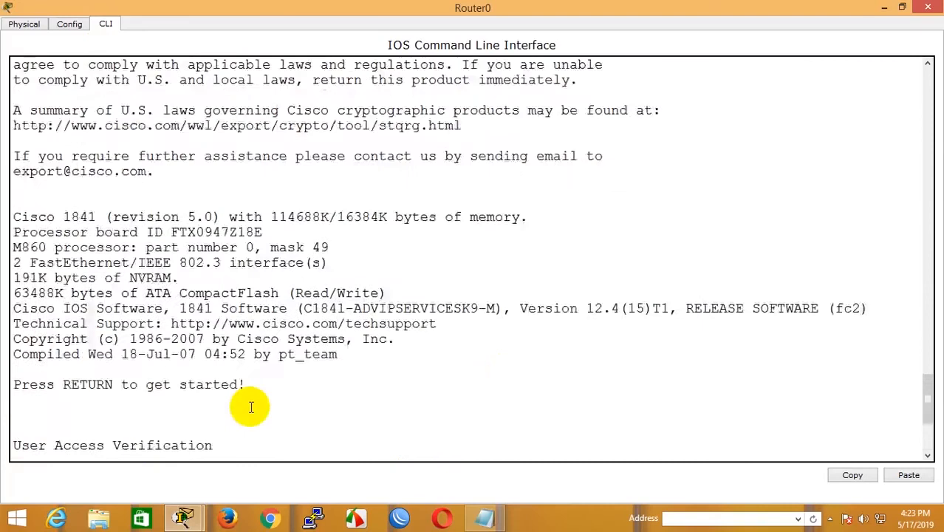
scroll(251, 406, up, 10)
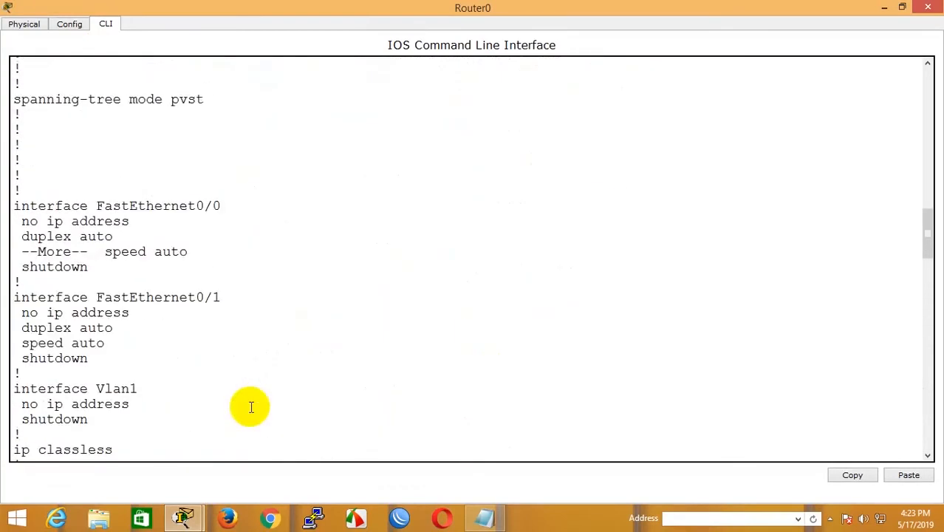
drag(74, 210, 249, 208)
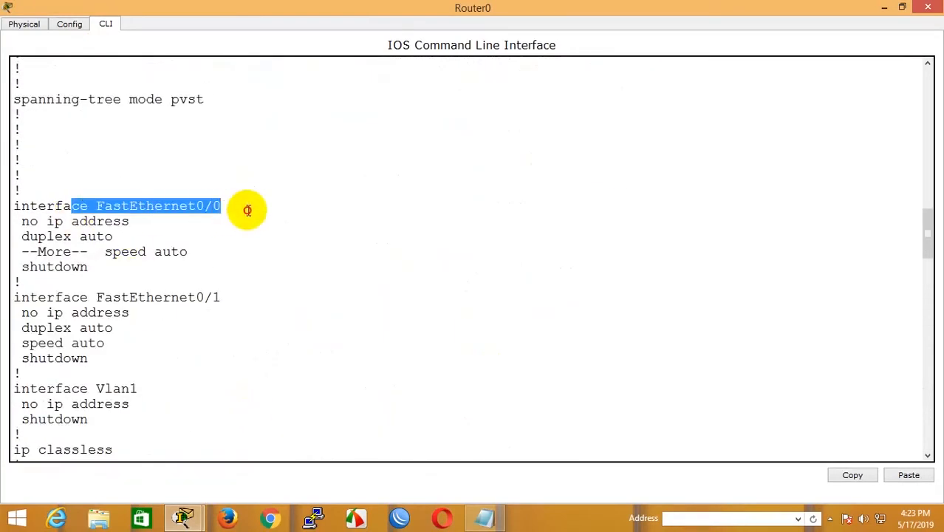
drag(65, 299, 242, 295)
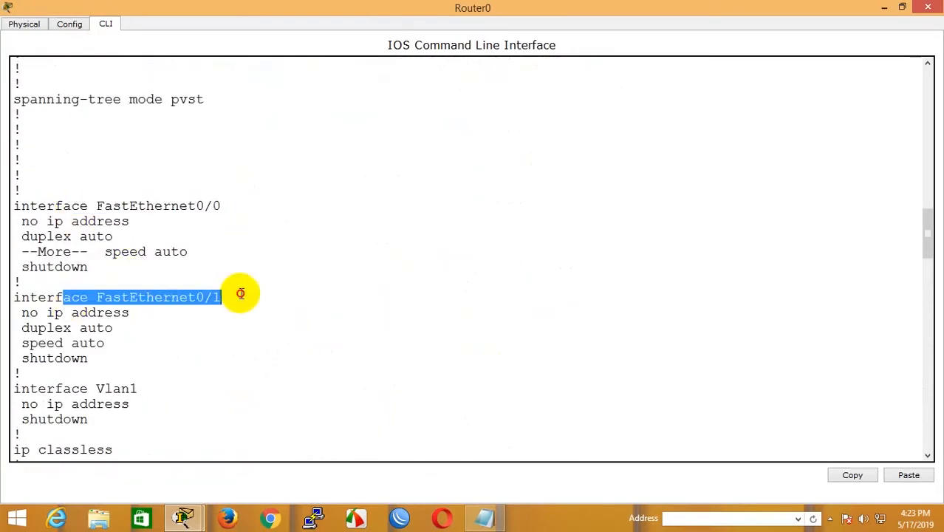
drag(48, 390, 152, 388)
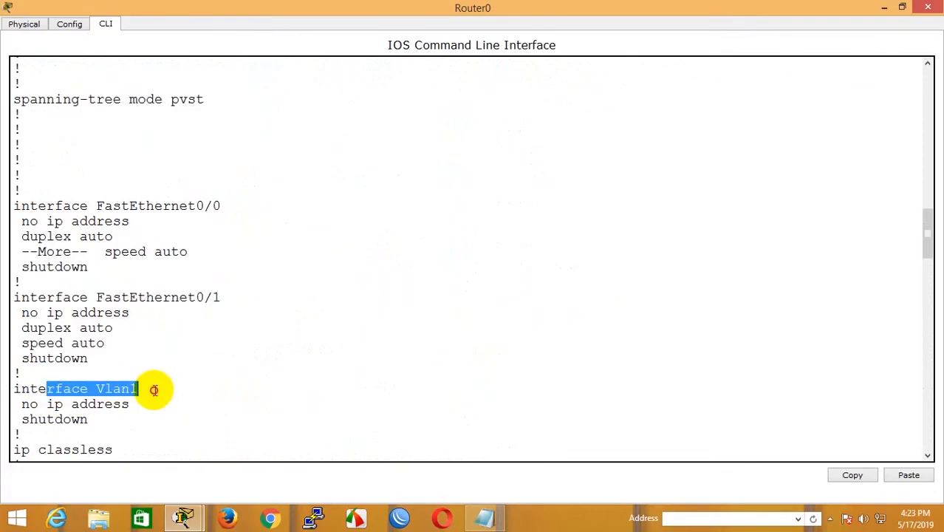
drag(16, 388, 126, 416)
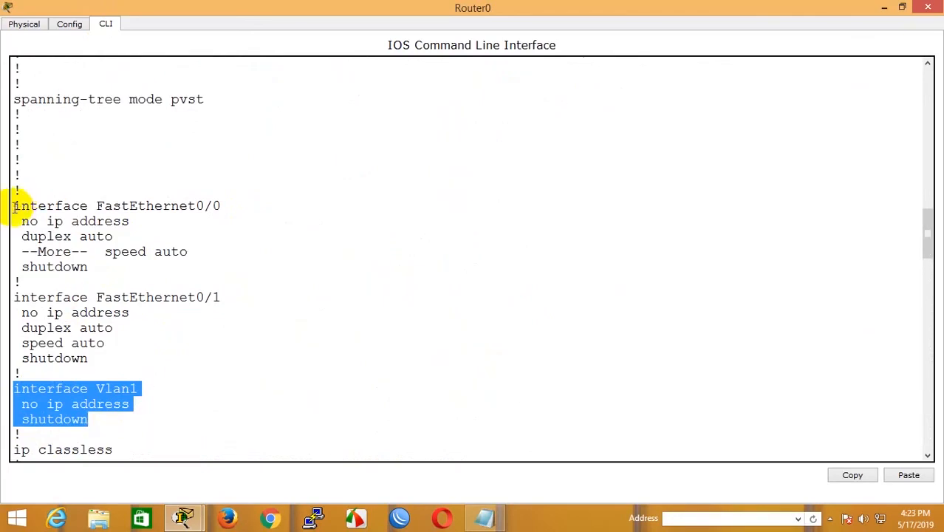
drag(14, 203, 290, 311)
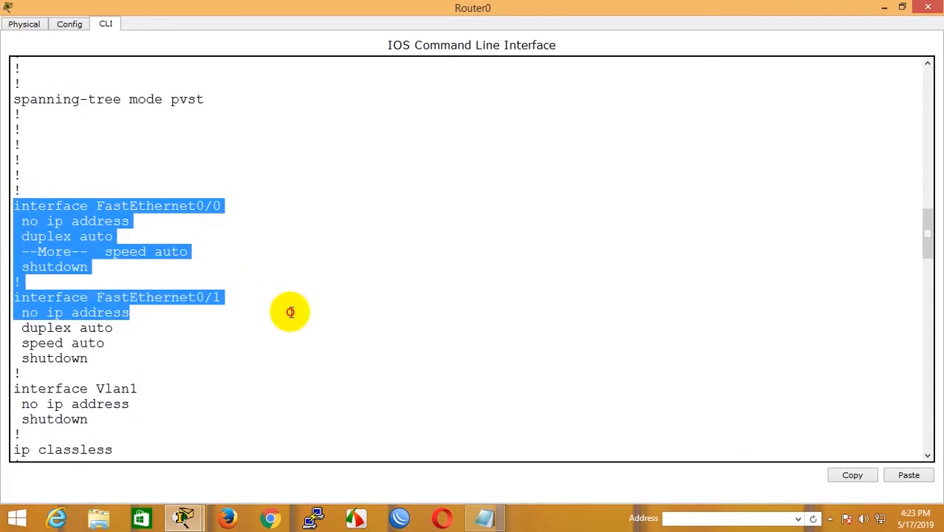
Reopen Router0 from the workspace, widen its physical device view and switch the router's power off
click(885, 11)
click(327, 7)
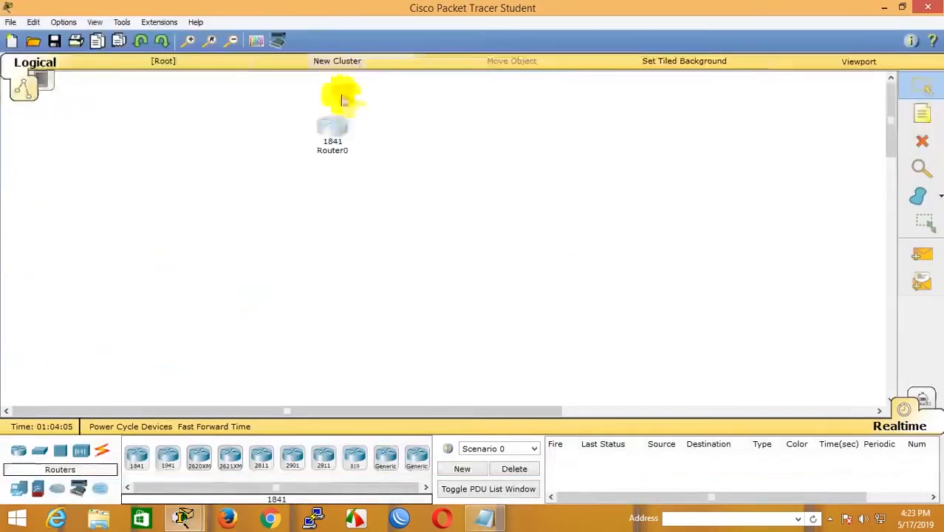
click(333, 133)
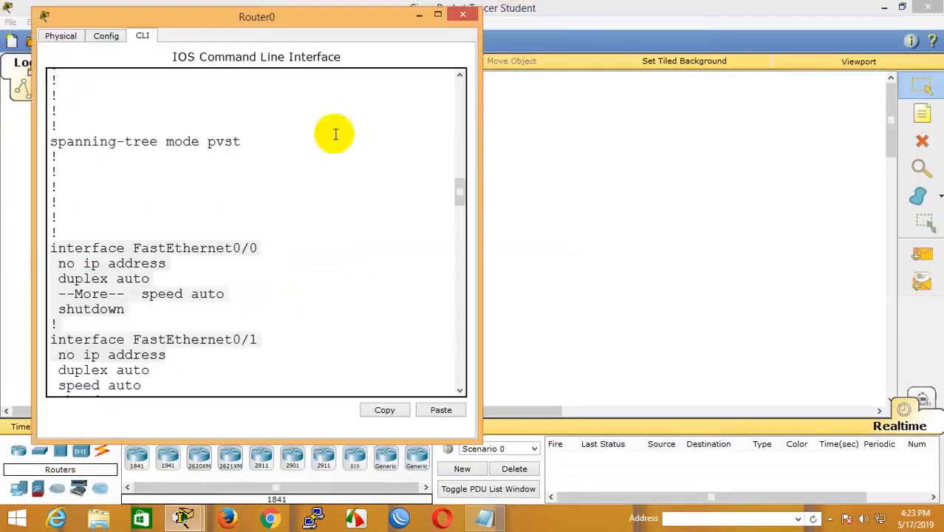
click(61, 37)
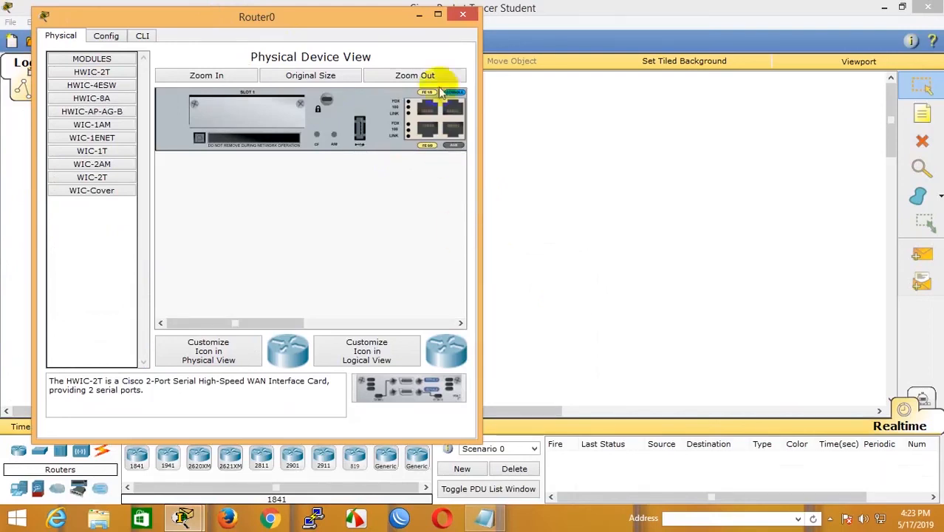
drag(480, 99, 897, 158)
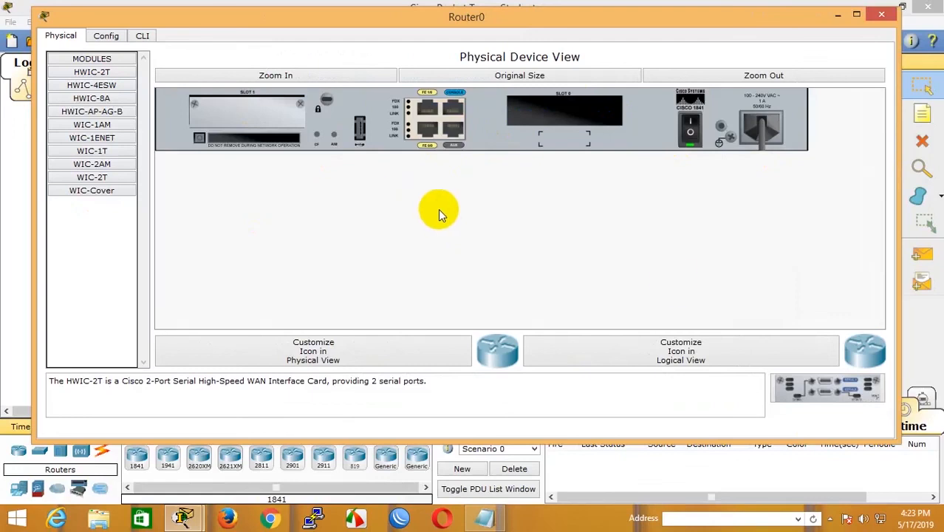
click(690, 132)
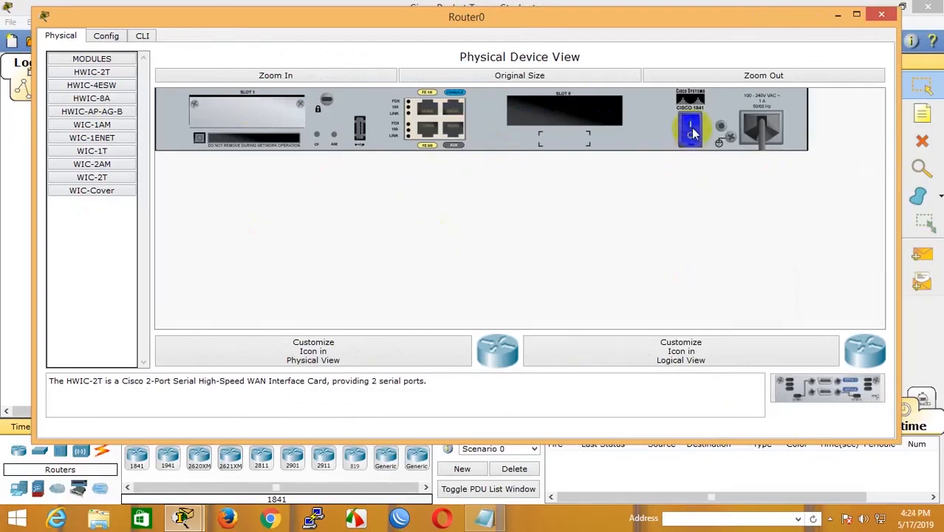
Install a WIC-1ENET module in the router's Slot 0, checking the port summary in the workspace before and after
click(437, 4)
mouse_move(331, 137)
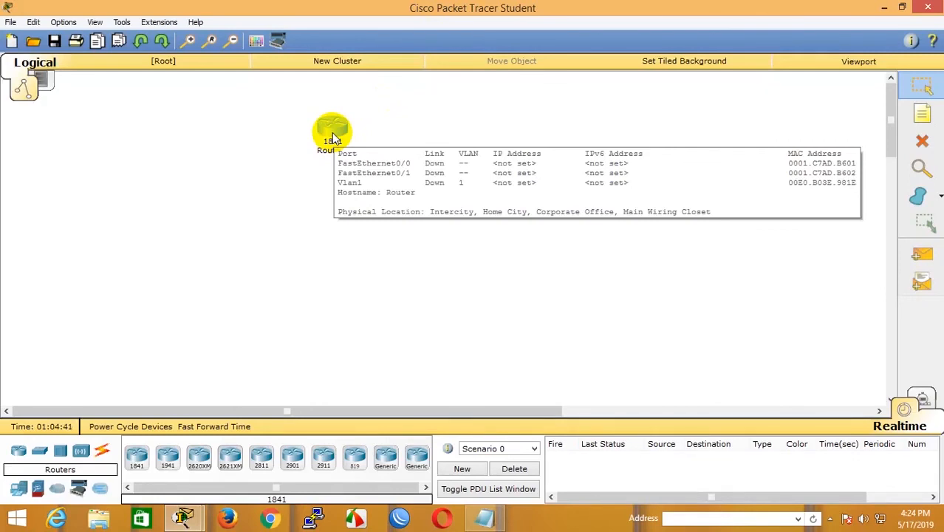
click(333, 138)
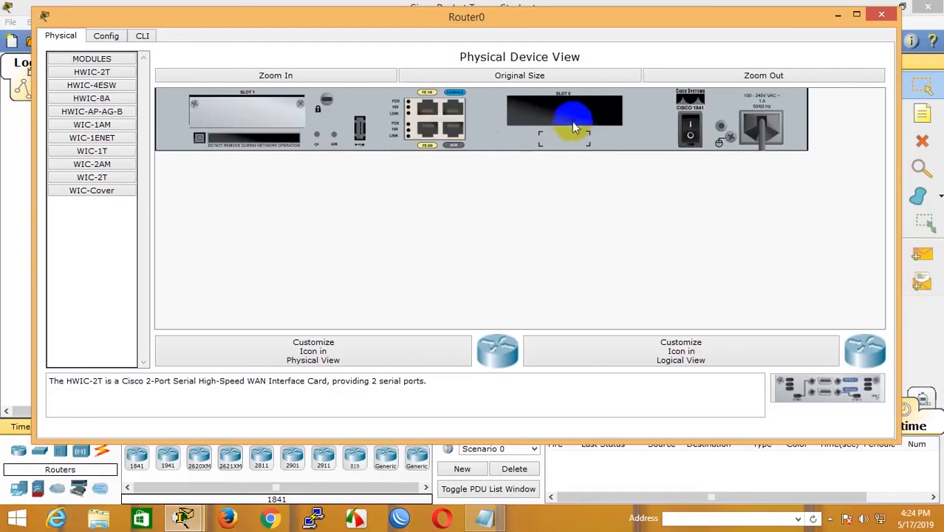
click(110, 140)
drag(865, 390, 573, 115)
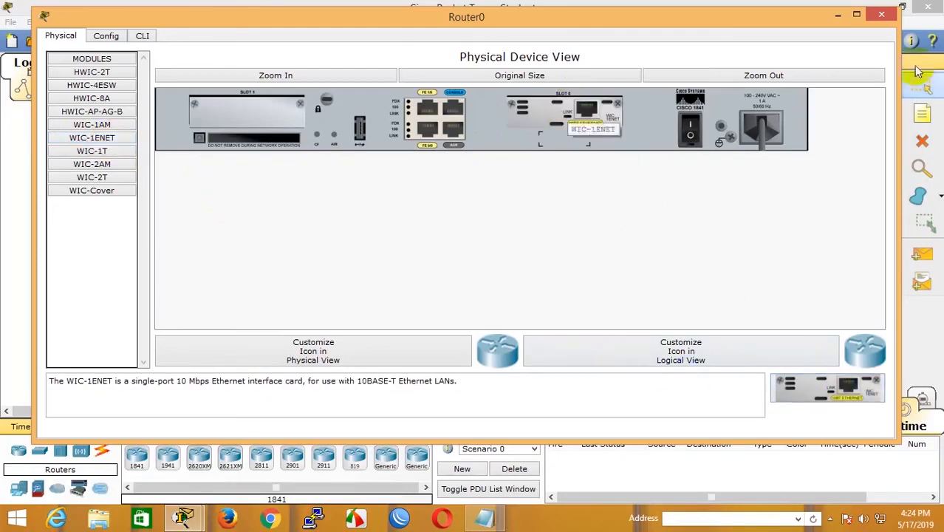
click(838, 15)
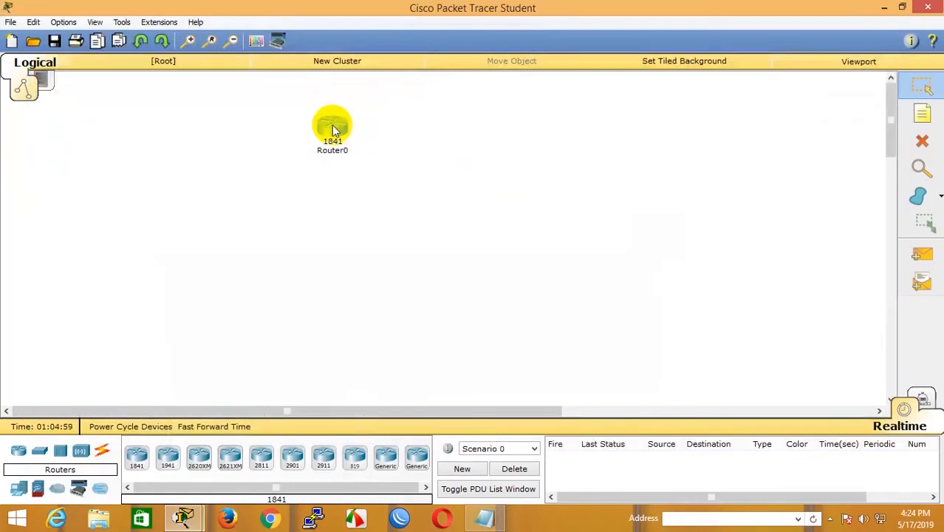
mouse_move(333, 130)
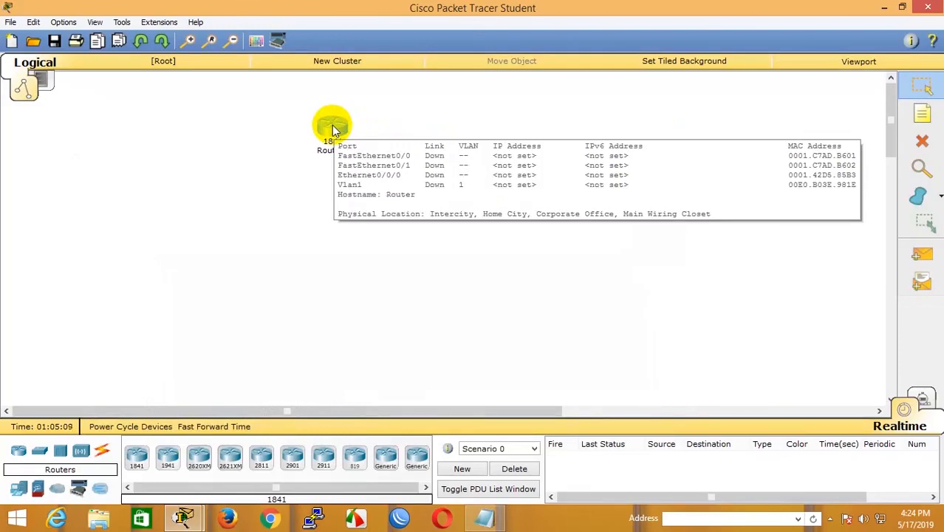
Power the router back on and log in to privileged mode with the console password, the en command and the enable password
click(332, 130)
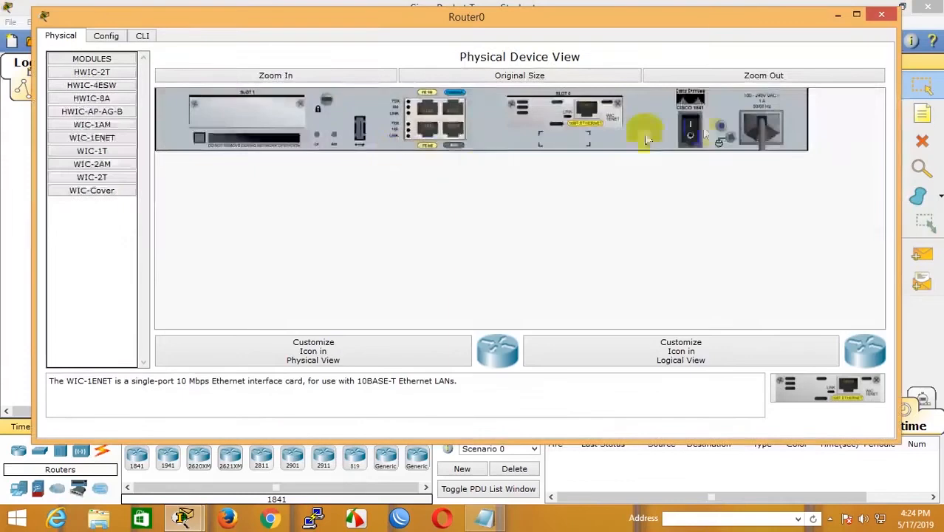
click(685, 131)
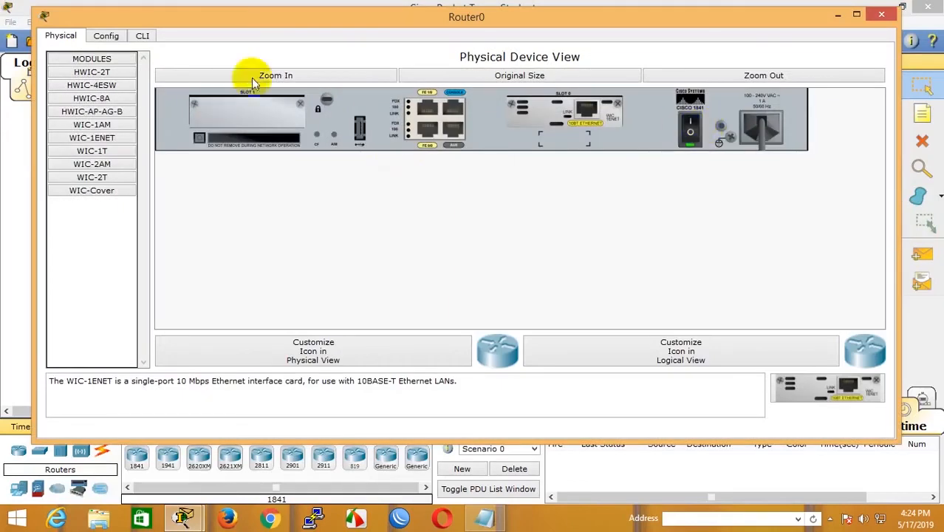
click(144, 36)
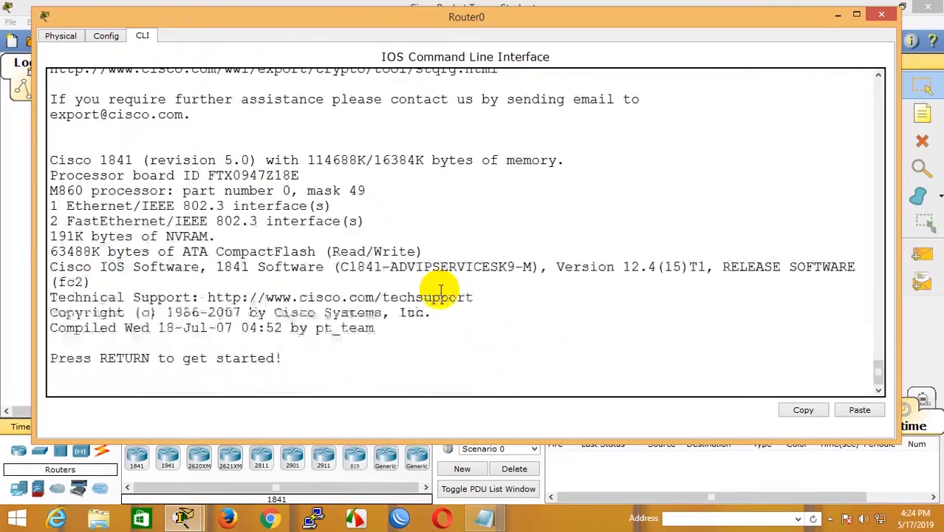
key(Return)
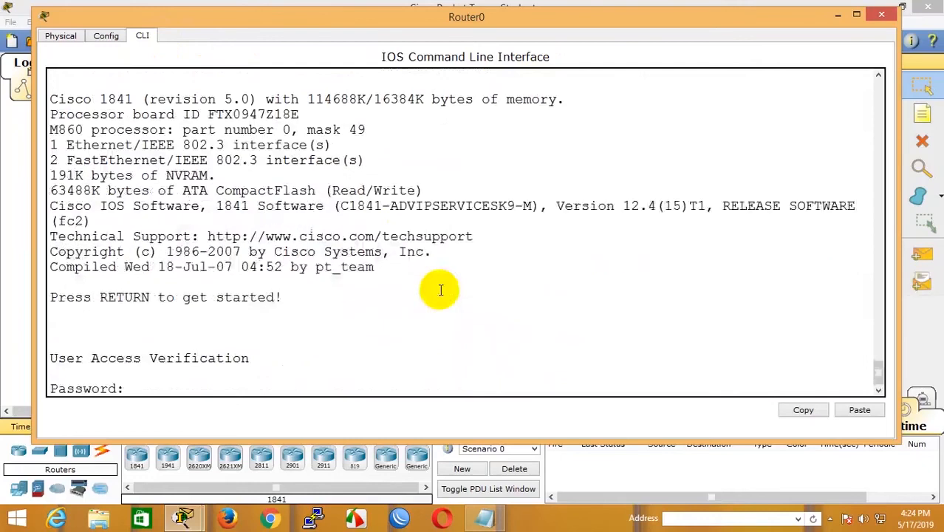
key(Return)
text(en)
key(Return)
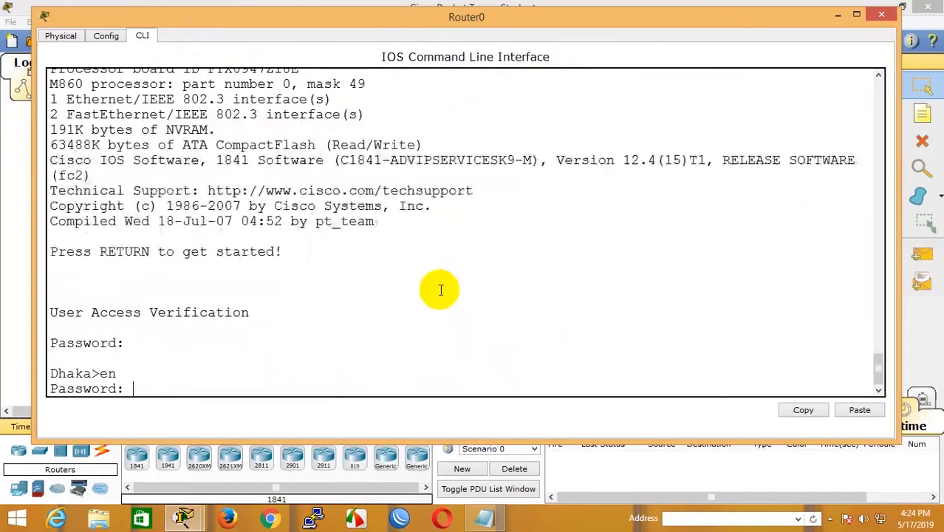
key(Return)
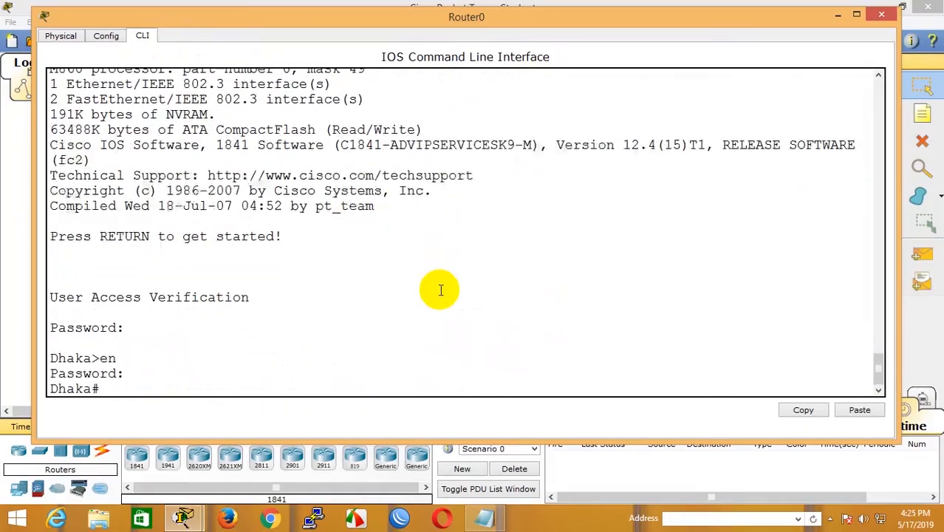
Run show running-config and page through to the interface section, examining the FastEthernet0/0, FastEthernet0/1 and Ethernet0/0/0 entries
text(show running)
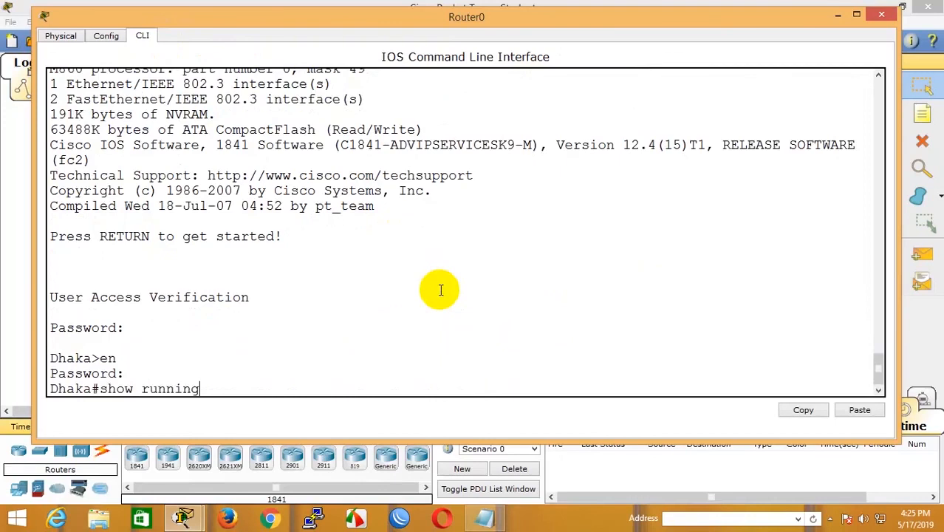
text(-config)
key(Return)
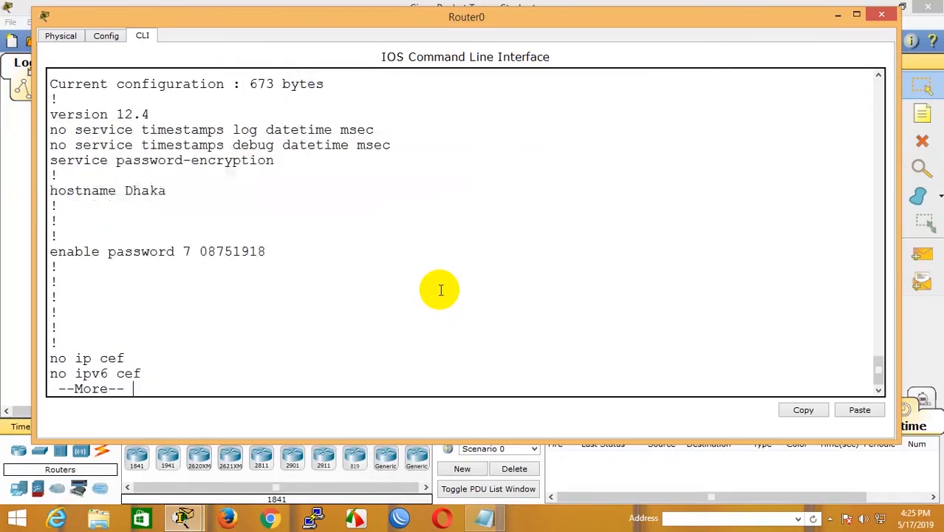
key(space)
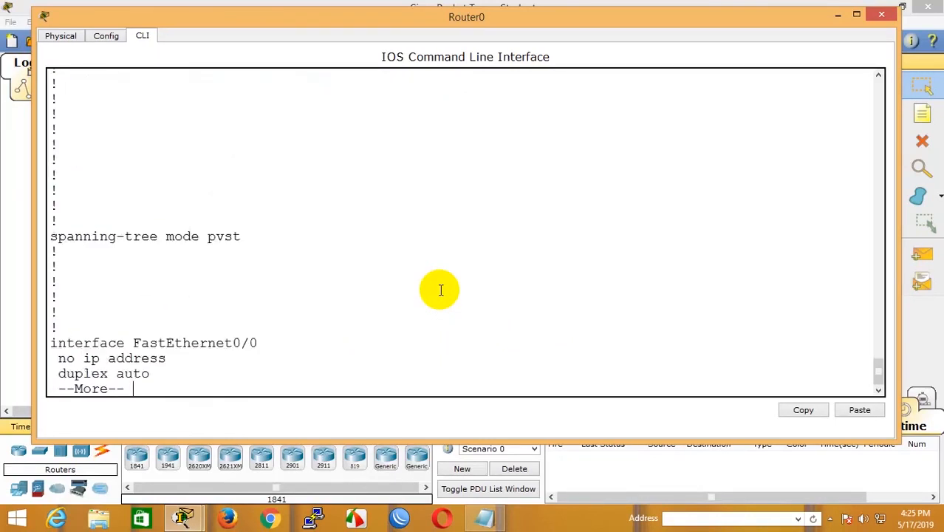
key(Return)
key(Return)
key(Return)
key(Return)
key(Return)
key(Return)
key(Return)
key(Return)
key(Return)
key(Return)
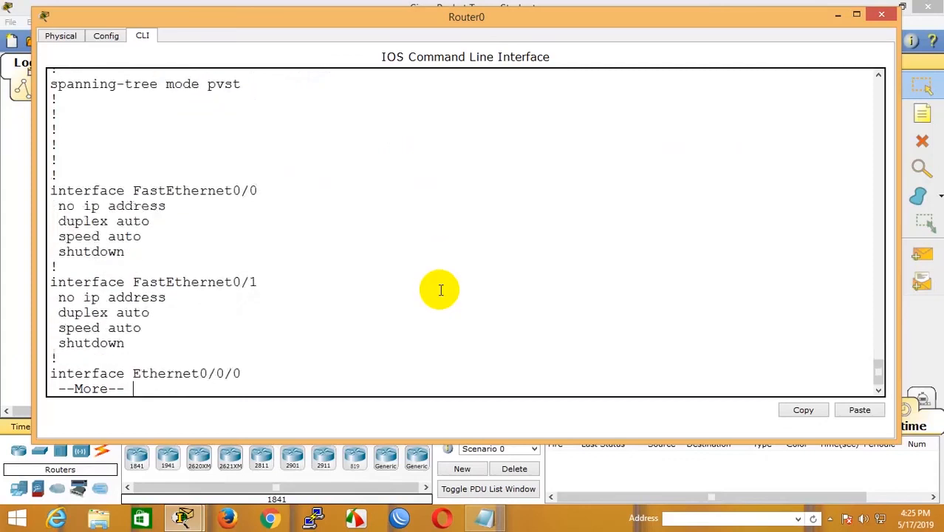
key(Return)
key(Return)
key(Return)
key(Return)
key(Return)
key(Return)
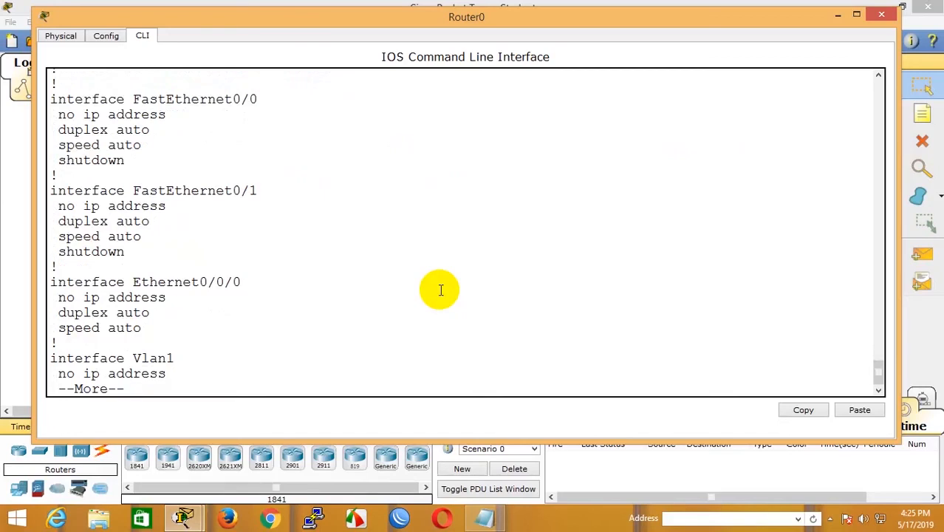
drag(56, 282, 181, 292)
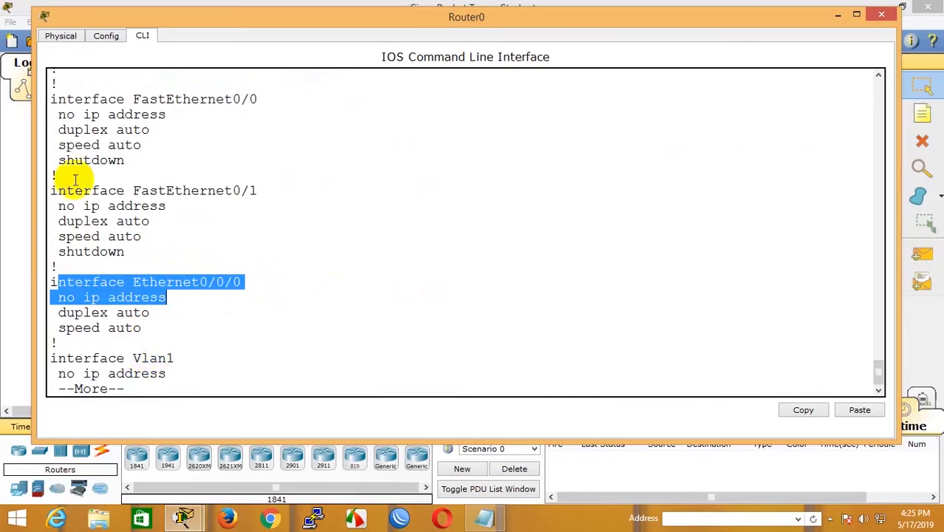
drag(50, 97, 200, 312)
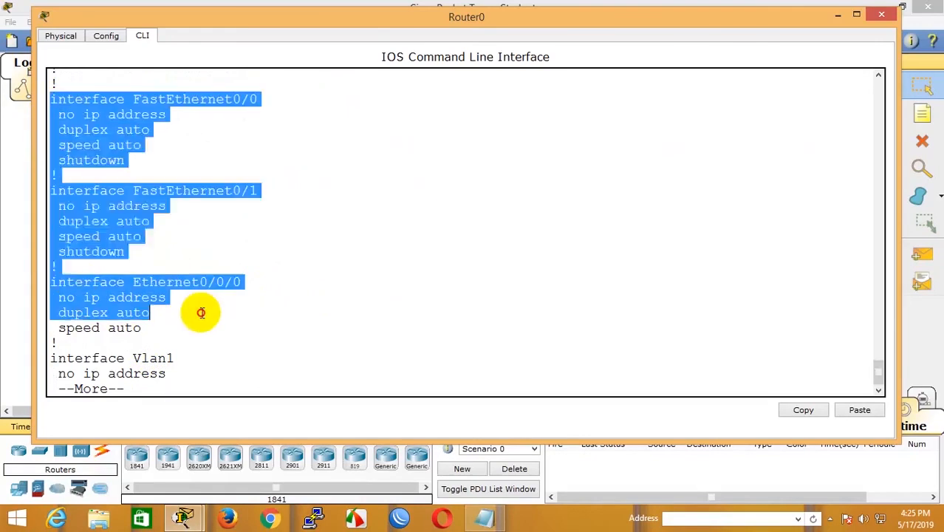
Reopen Router0's physical device view from the workspace and power the router off again
click(322, 3)
click(326, 135)
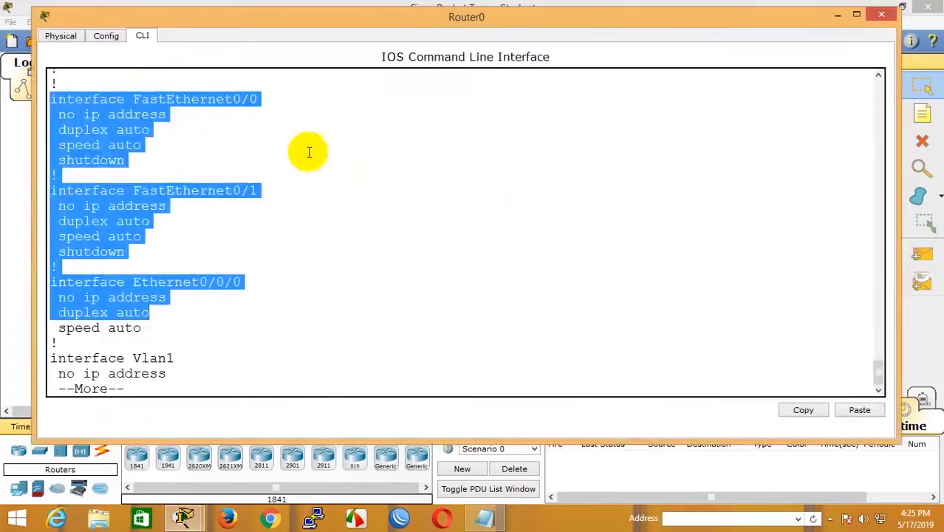
click(65, 37)
click(678, 135)
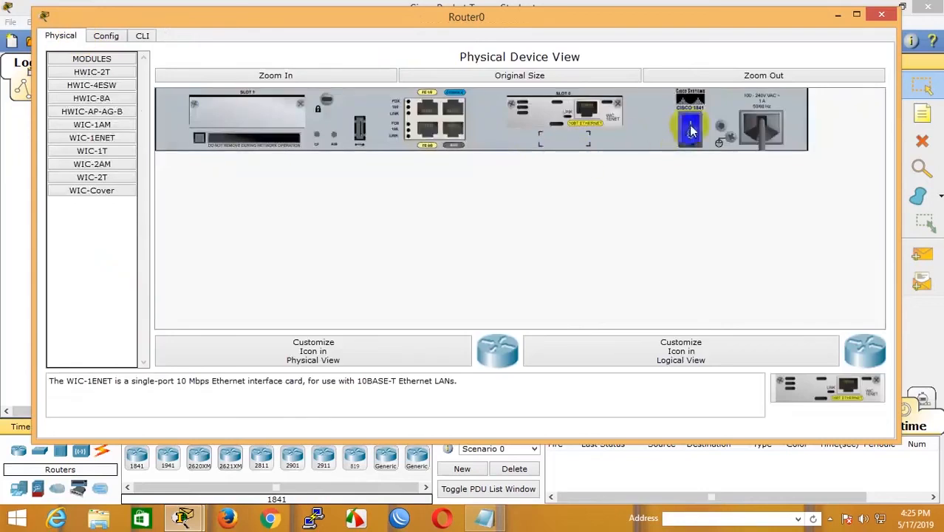
Replace the router's Slot 1 cover with a WIC-2T module, power the router on and check the port summary in the workspace
drag(272, 119, 642, 274)
drag(825, 377, 246, 113)
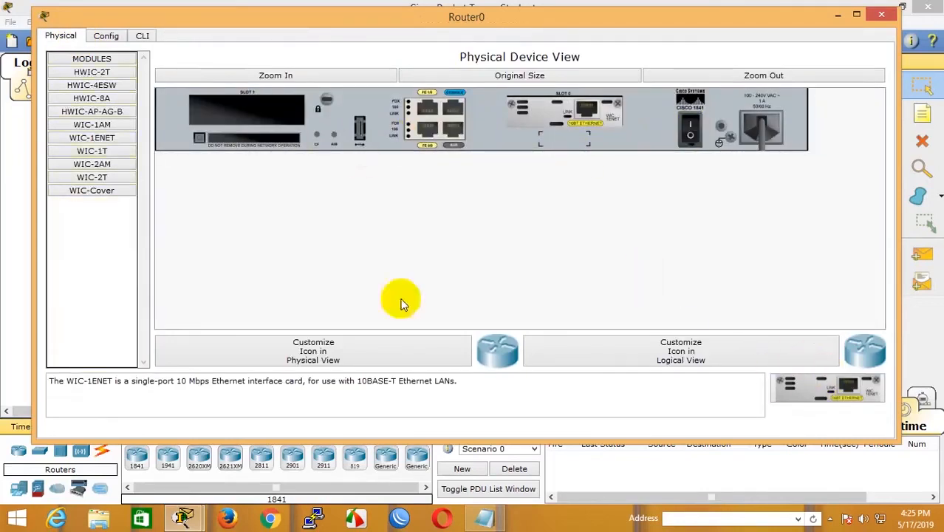
click(105, 175)
drag(797, 381, 262, 118)
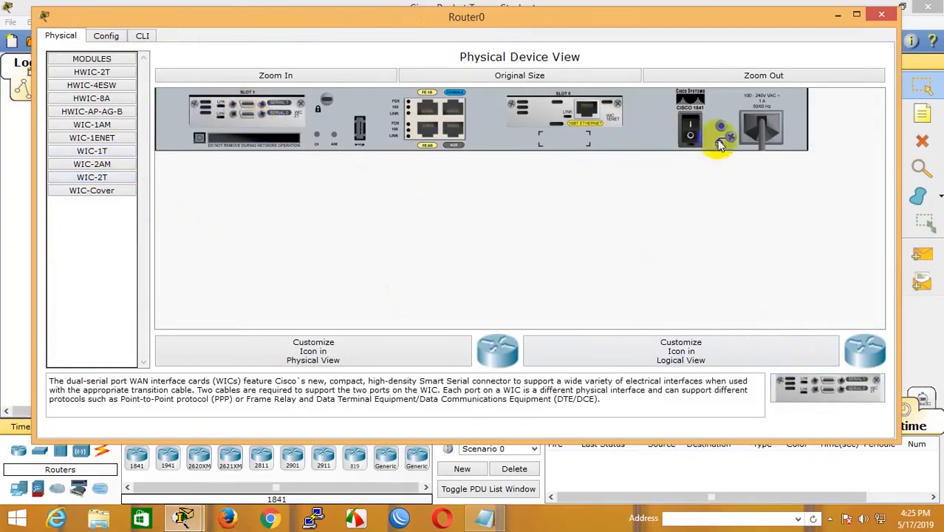
click(689, 127)
click(502, 6)
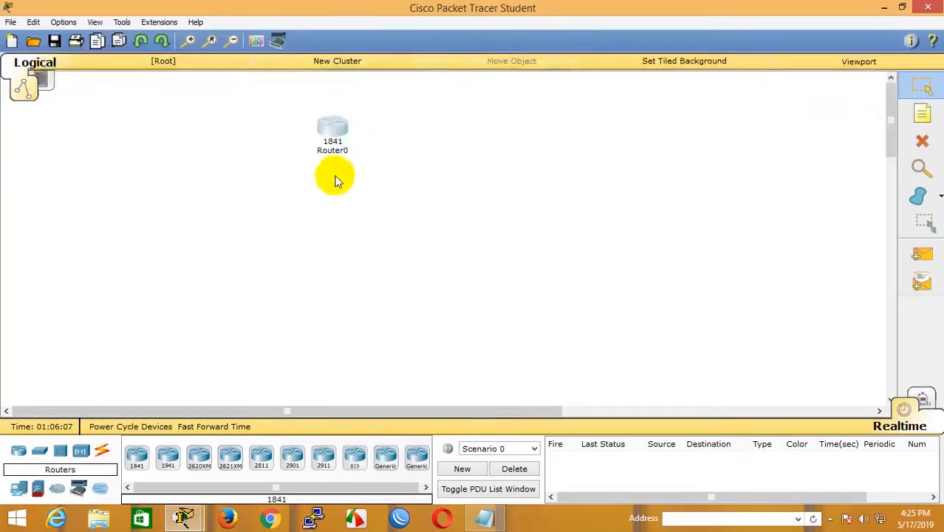
mouse_move(327, 132)
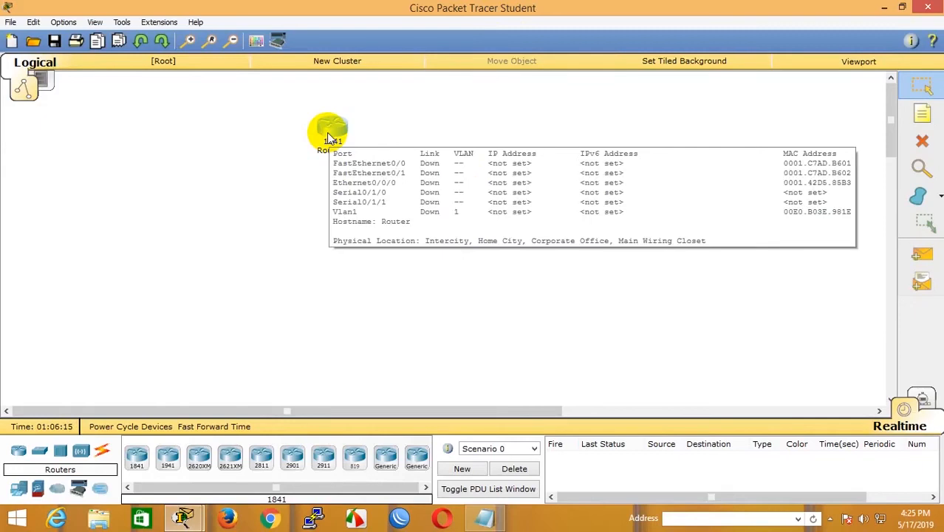
Reopen Router0's command line and log in to privileged mode with the console password, the en command and the enable password
click(327, 133)
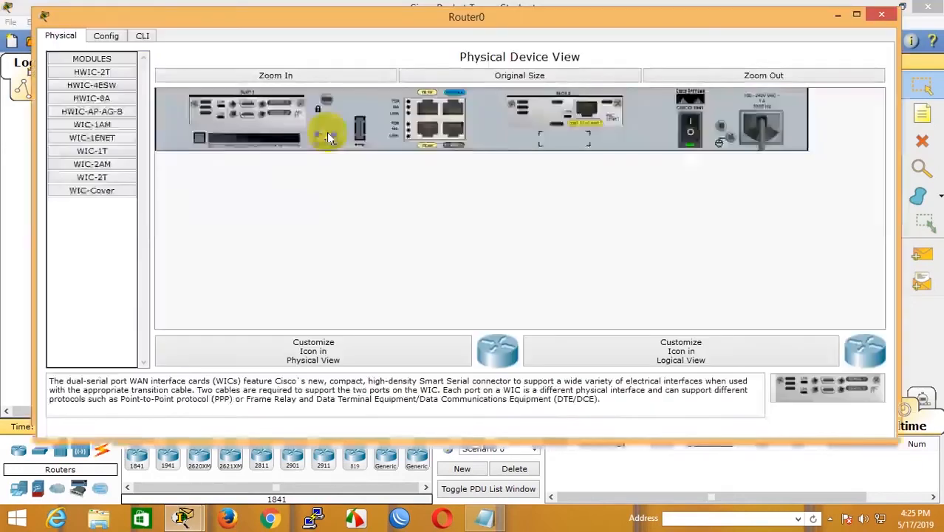
click(141, 37)
key(Return)
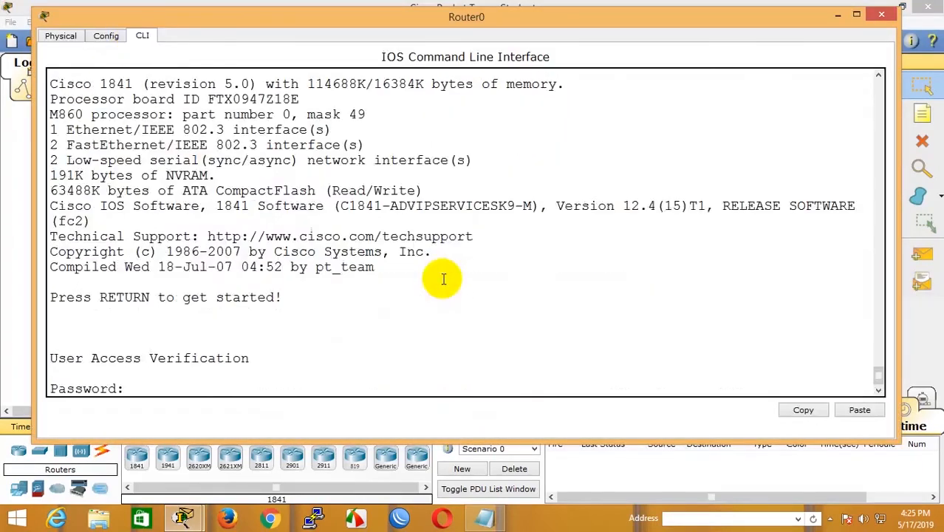
key(Return)
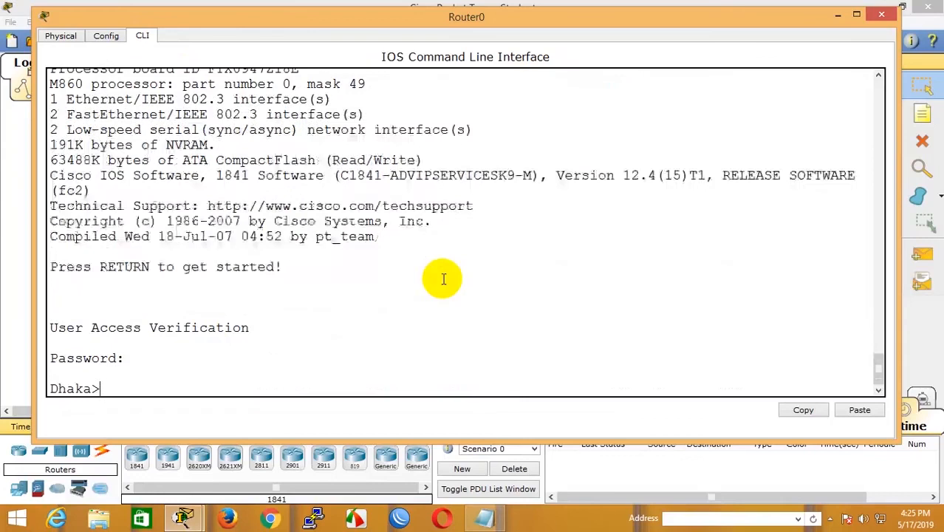
text(en)
key(Return)
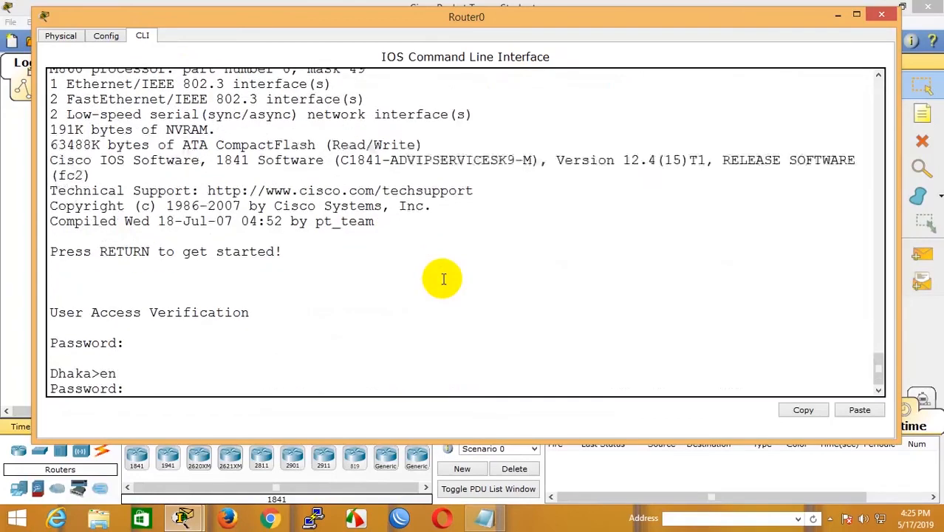
key(Return)
Run show running-config in privileged mode to list the router's running configuration
text(sp)
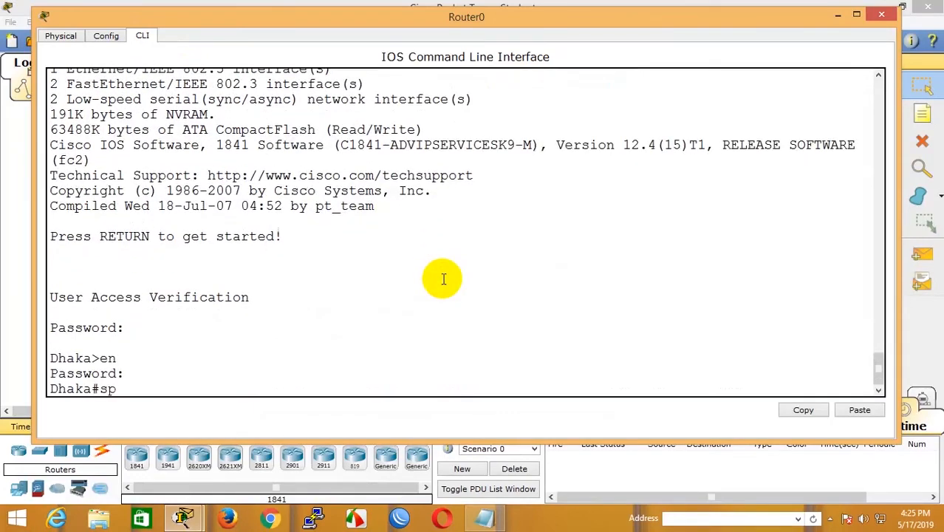
key(BackSpace)
text(how runningj)
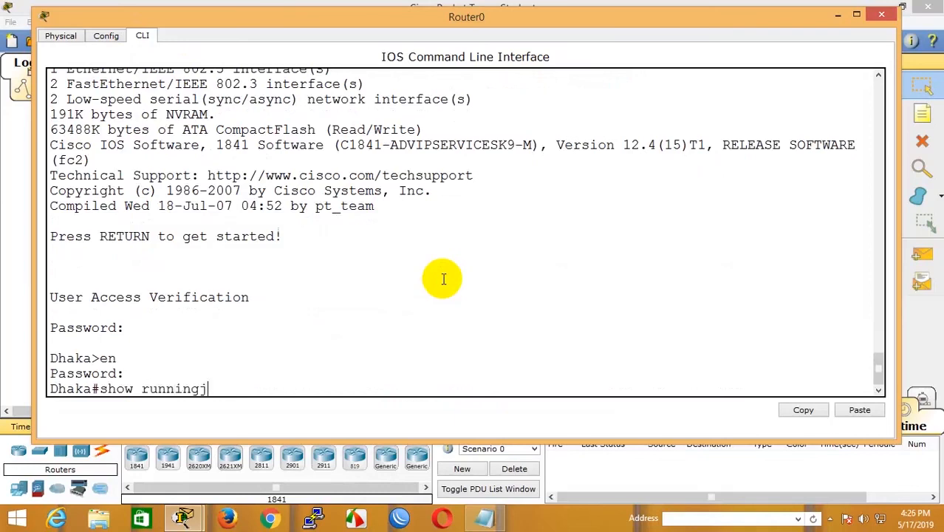
key(BackSpace)
text(-config)
key(Return)
Page through the running configuration's interface section, examining the FastEthernet, Ethernet0/0/0, Serial0/1/0, Serial0/1/1 and Vlan1 entries
key(space)
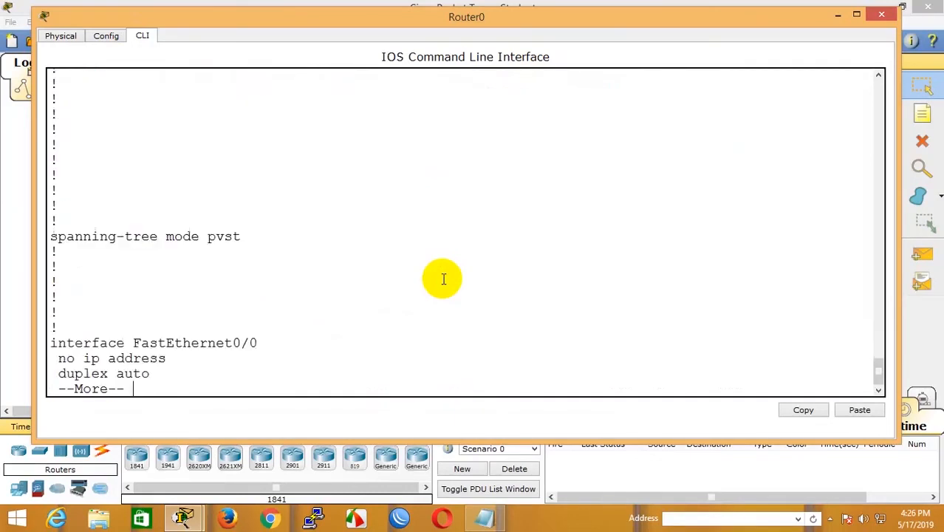
key(Return)
key(Return)
key(Return)
key(Return)
key(Return)
key(Return)
key(Return)
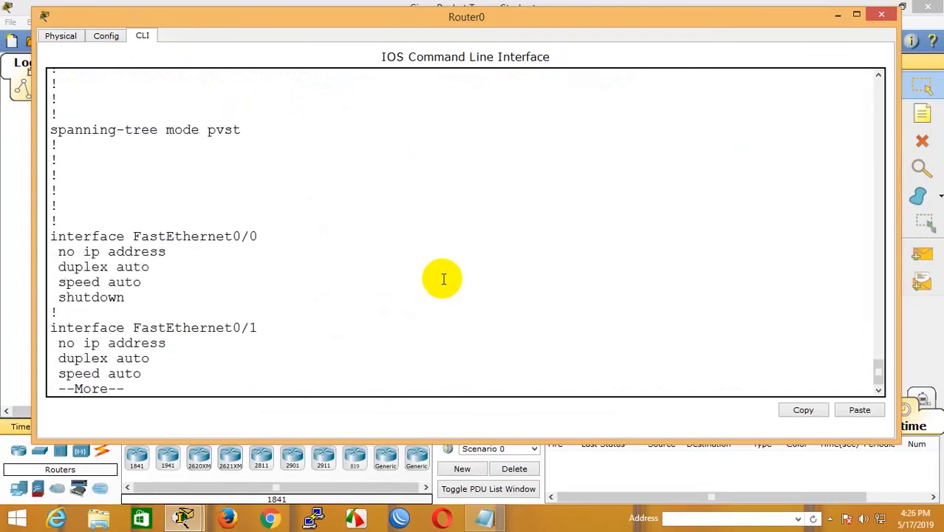
key(Return)
key(Return)
key(Return)
key(Return)
key(Return)
key(Return)
key(Return)
key(Return)
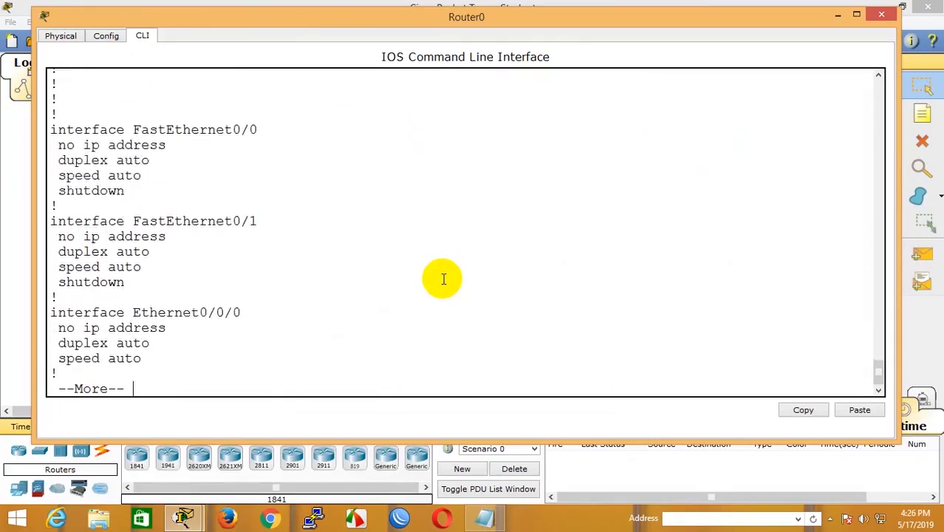
key(Return)
key(Return)
key(Return)
key(Return)
key(Return)
key(Return)
key(Return)
key(Return)
key(Return)
key(Return)
key(Return)
key(Return)
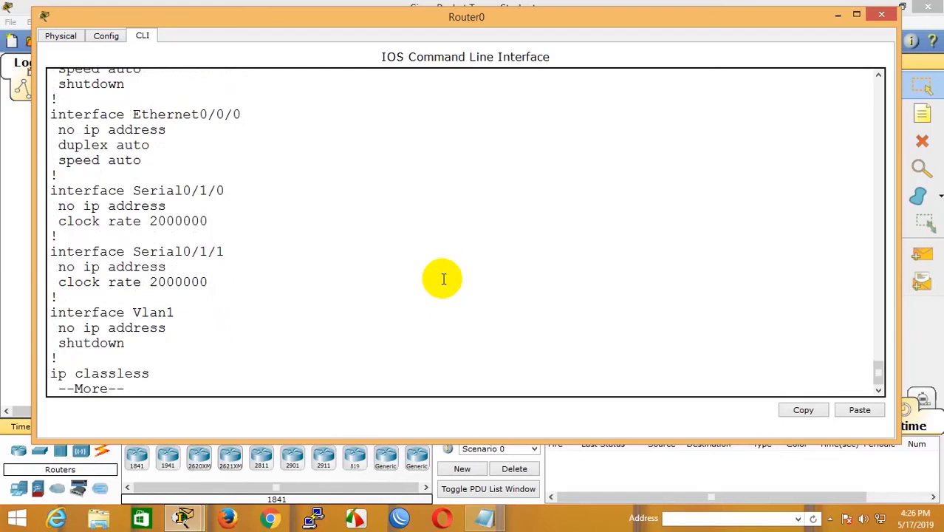
Return to the workspace, move Router0 up slightly and place a 2950-24 switch below it
click(369, 3)
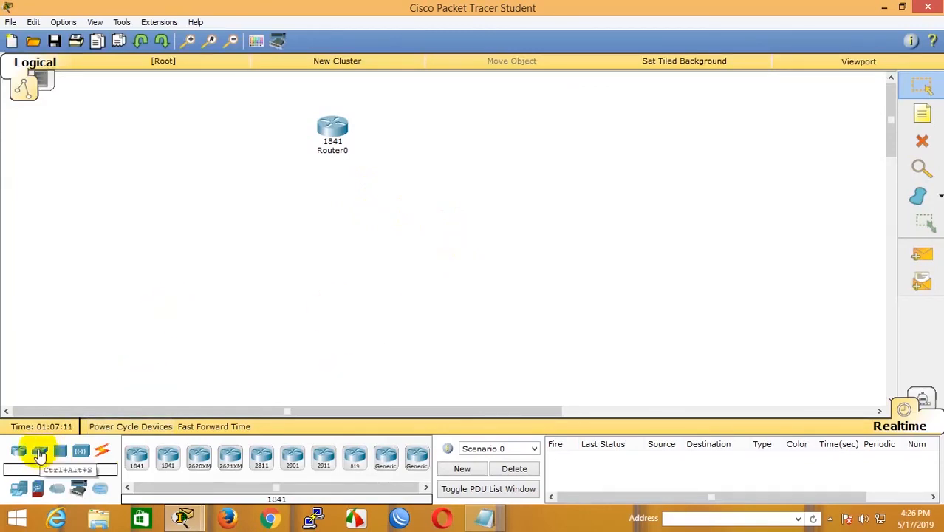
click(831, 520)
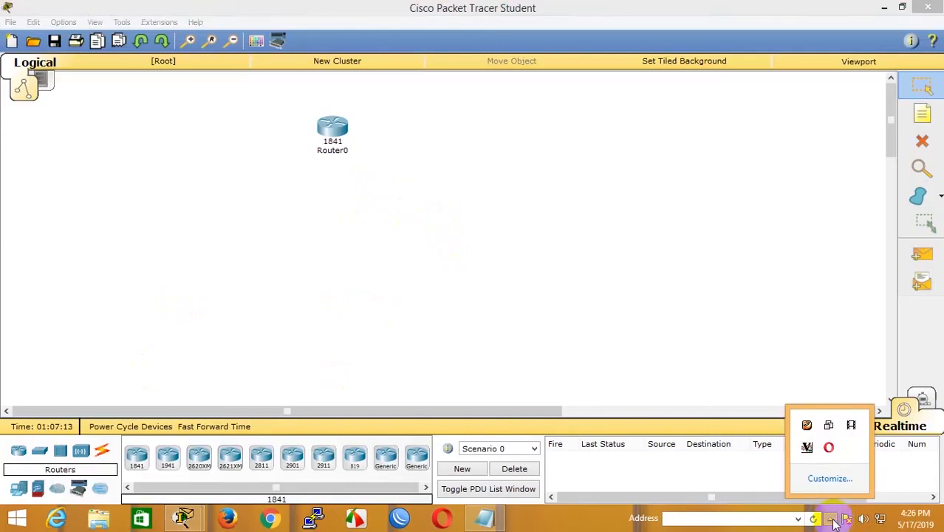
click(568, 274)
drag(331, 137, 331, 122)
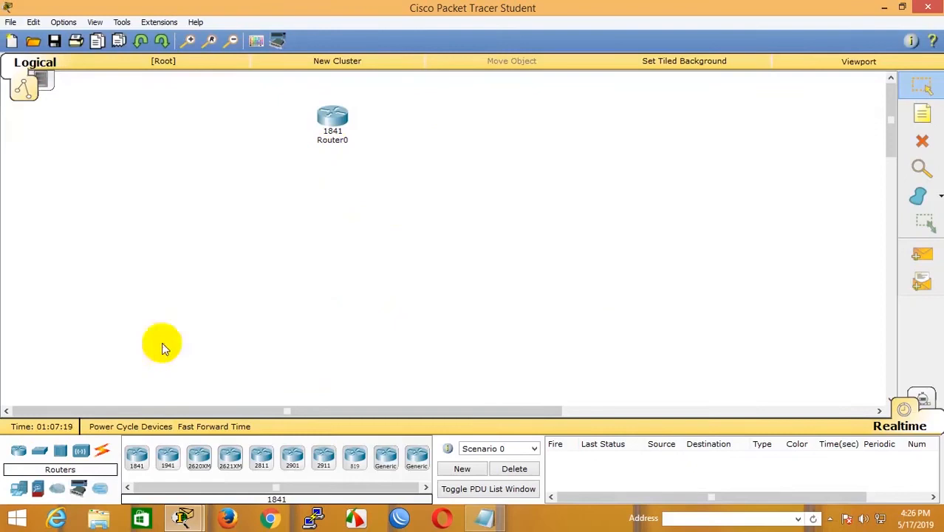
drag(43, 458, 322, 220)
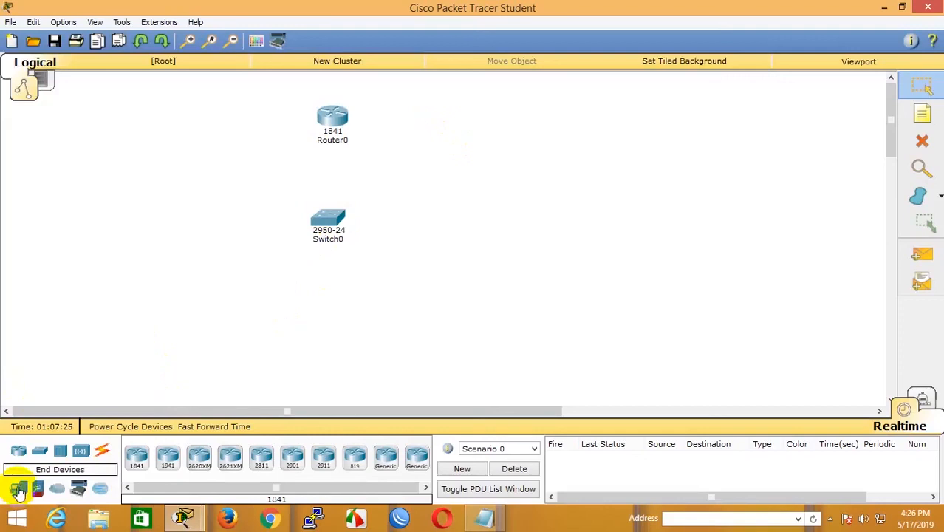
Place two generic PC-PT end devices side by side below the switch and shift PC1 slightly farther from PC0
click(18, 488)
click(136, 459)
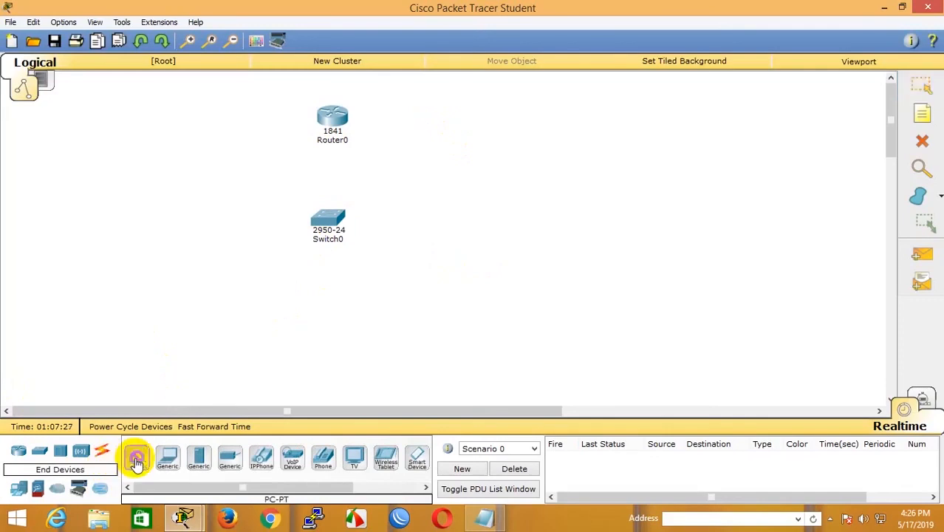
click(243, 328)
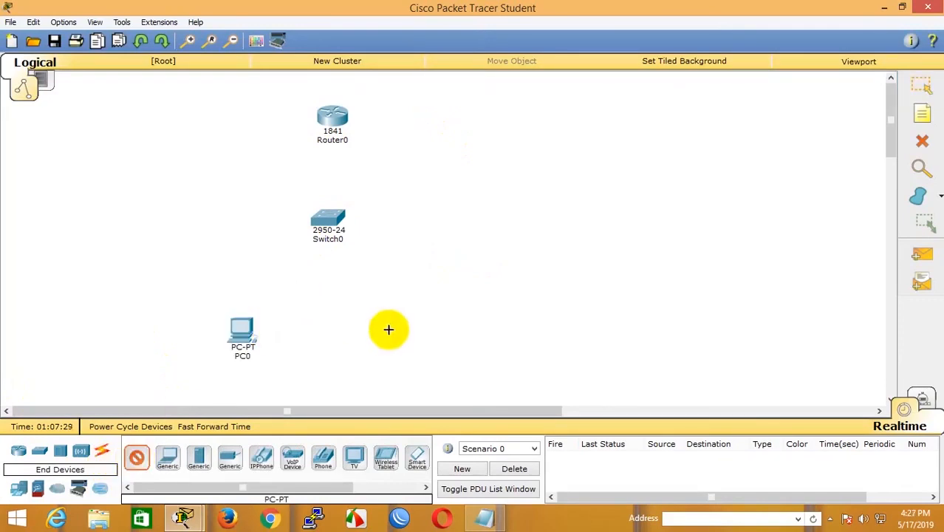
click(389, 331)
click(922, 86)
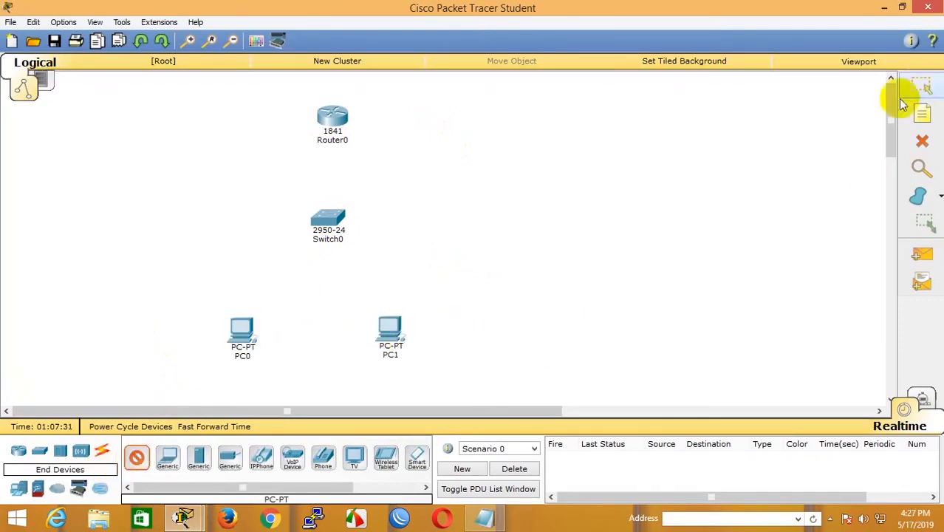
drag(391, 334, 418, 338)
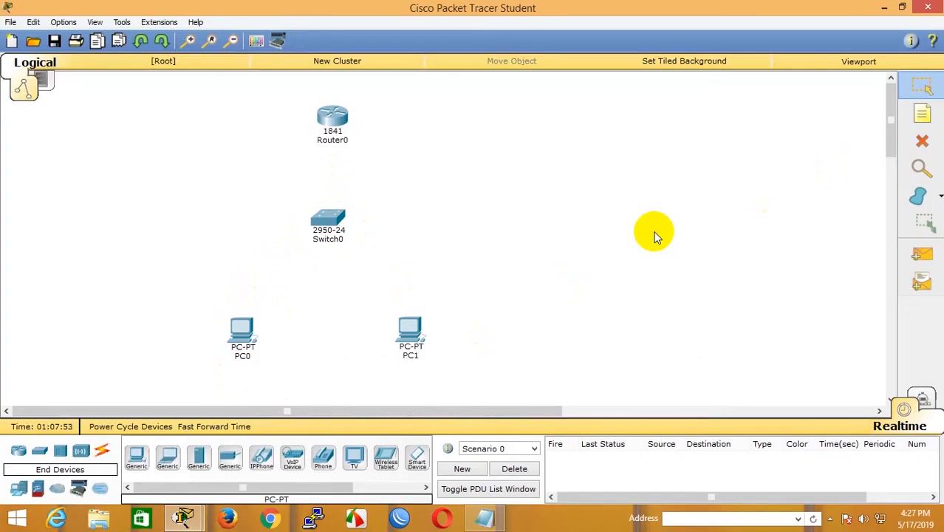
Start a copper straight-through cable from Switch0's FastEthernet0/7 port
click(104, 455)
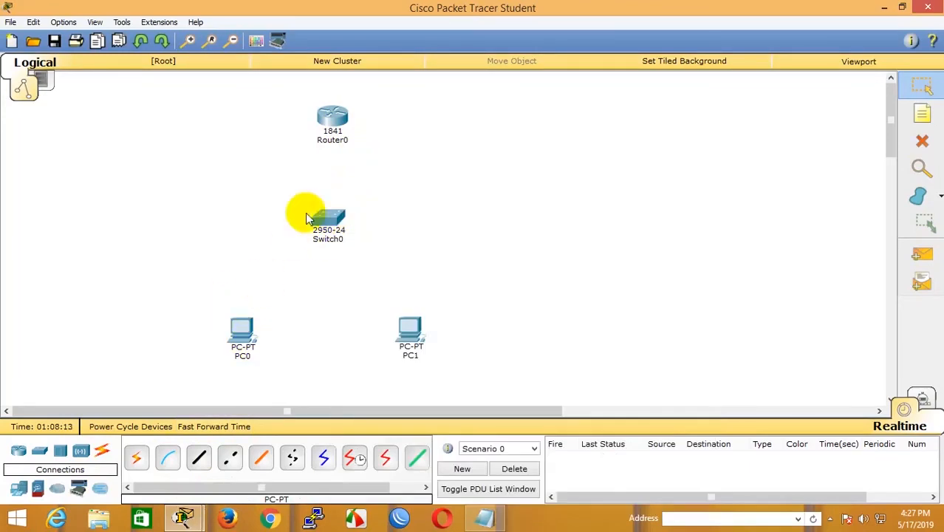
click(198, 460)
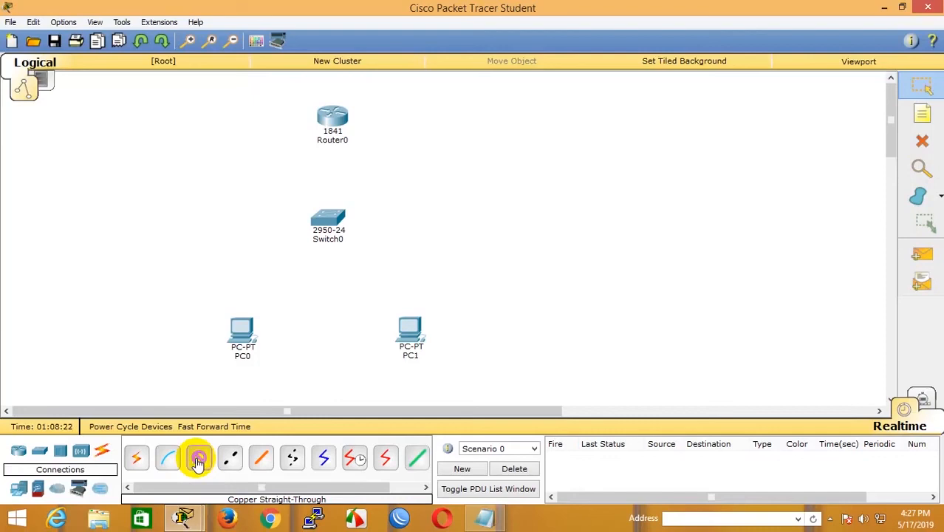
click(326, 222)
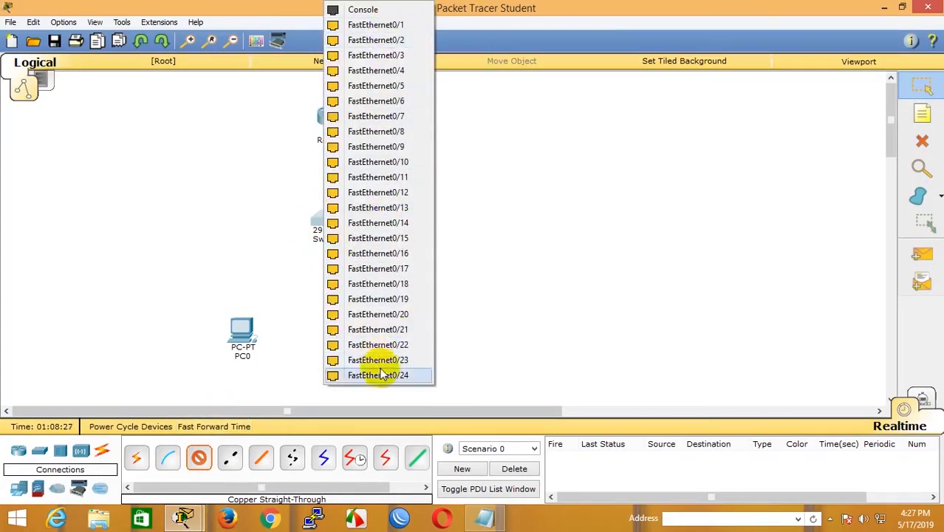
click(367, 118)
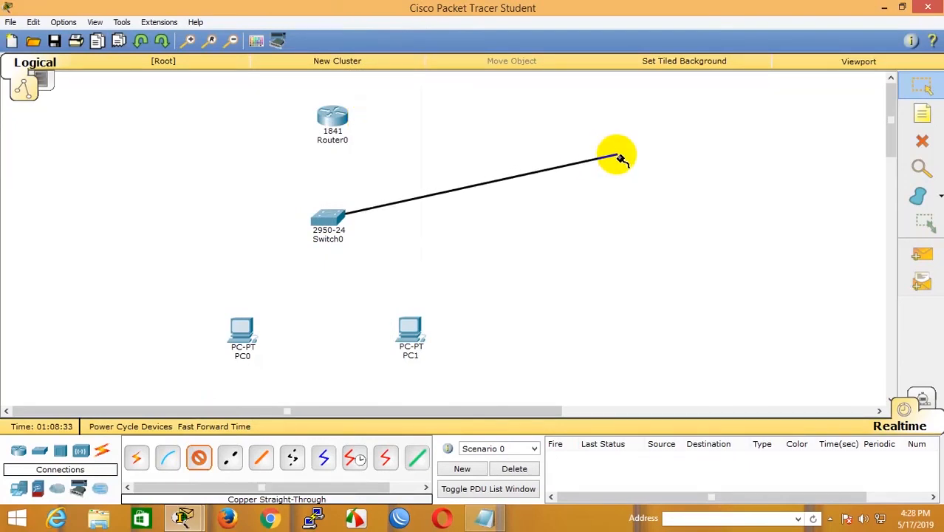
Try to attach the cable's free end to Router0's Serial0/1/1 port
click(337, 118)
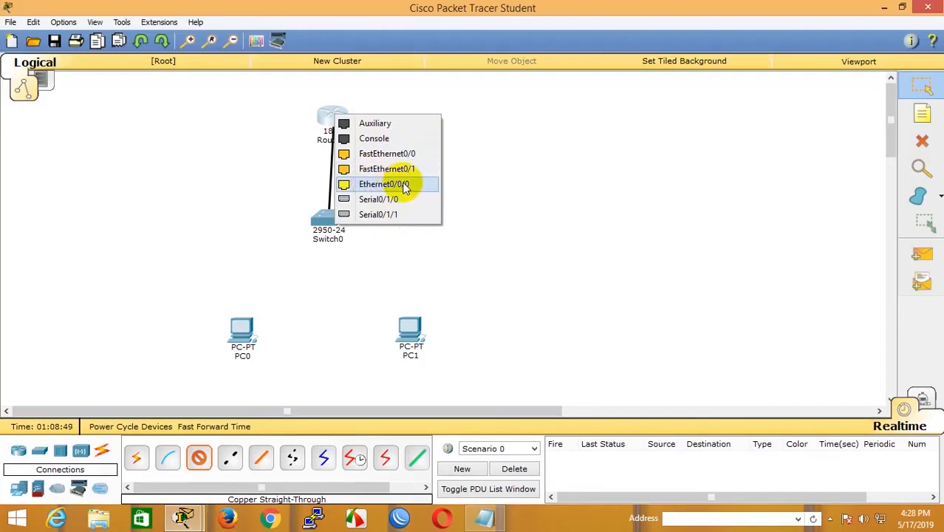
click(375, 216)
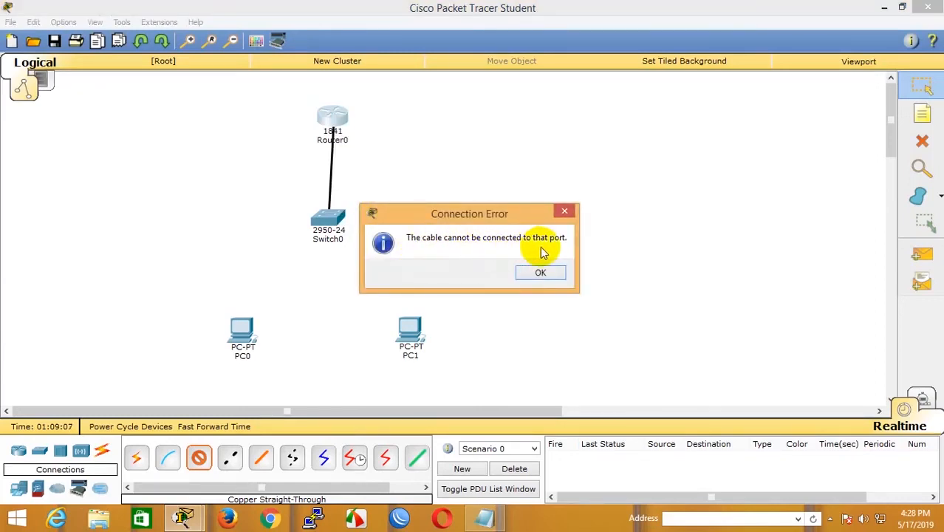
click(539, 273)
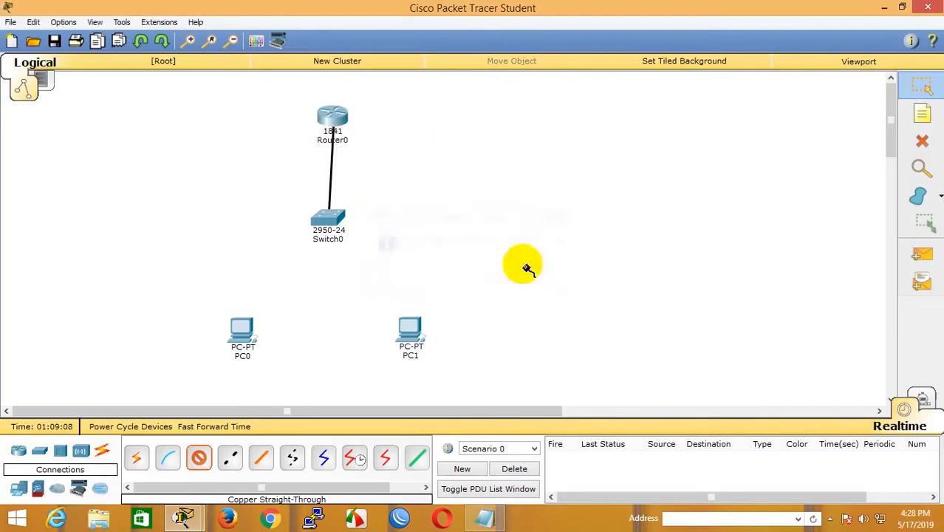
Attach the cable's free end to Router0's FastEthernet0/0 port
click(331, 118)
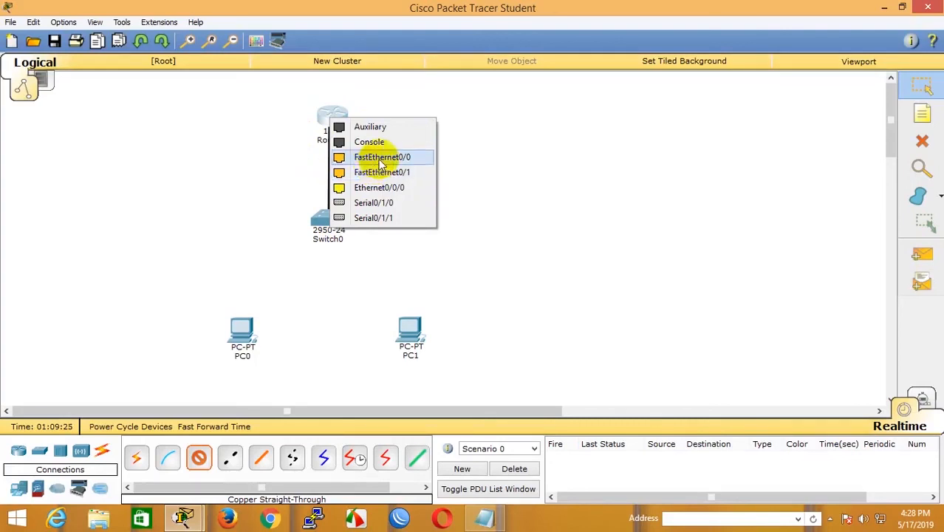
click(378, 157)
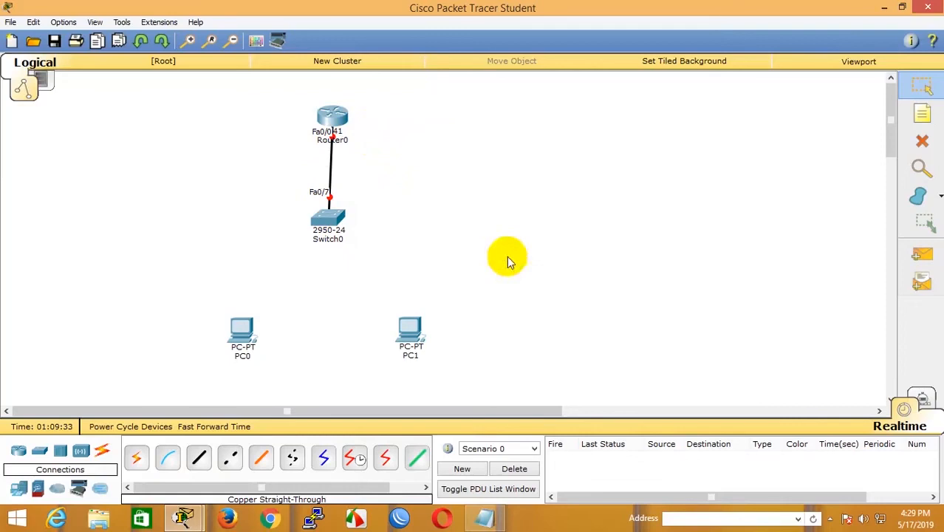
Connect Switch0's FastEthernet0/13 port to PC0's FastEthernet0 port with a copper straight-through cable
click(201, 458)
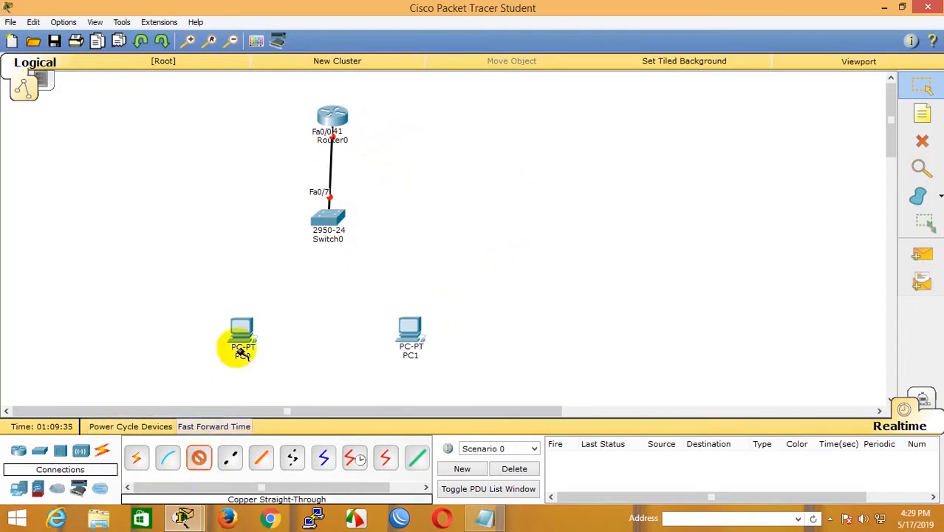
click(316, 218)
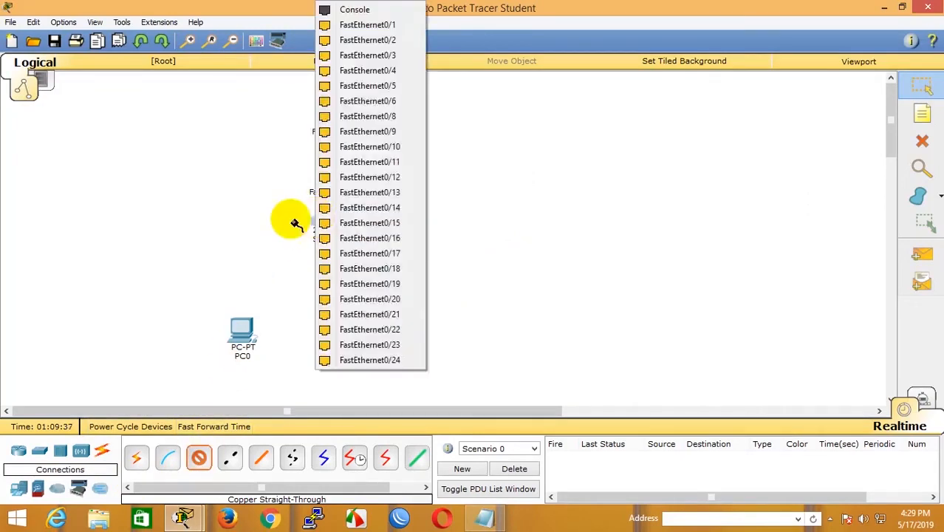
click(271, 204)
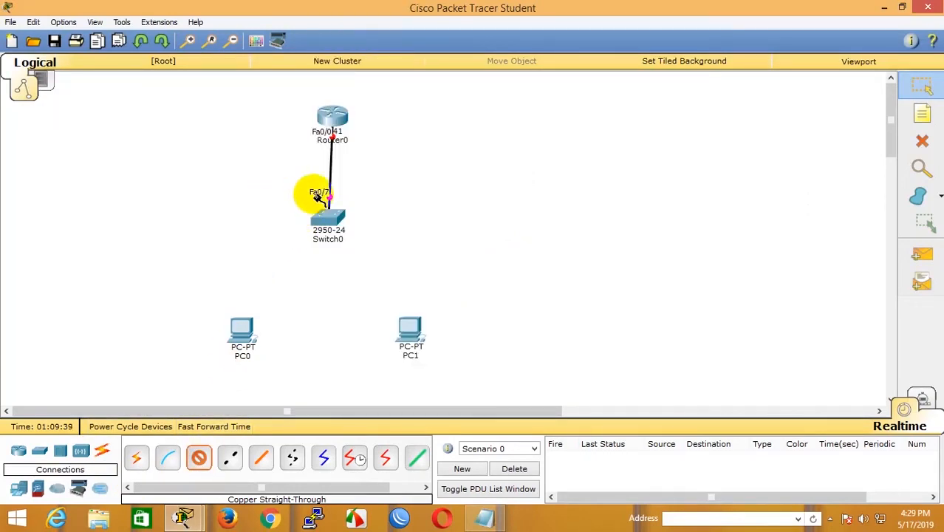
click(327, 214)
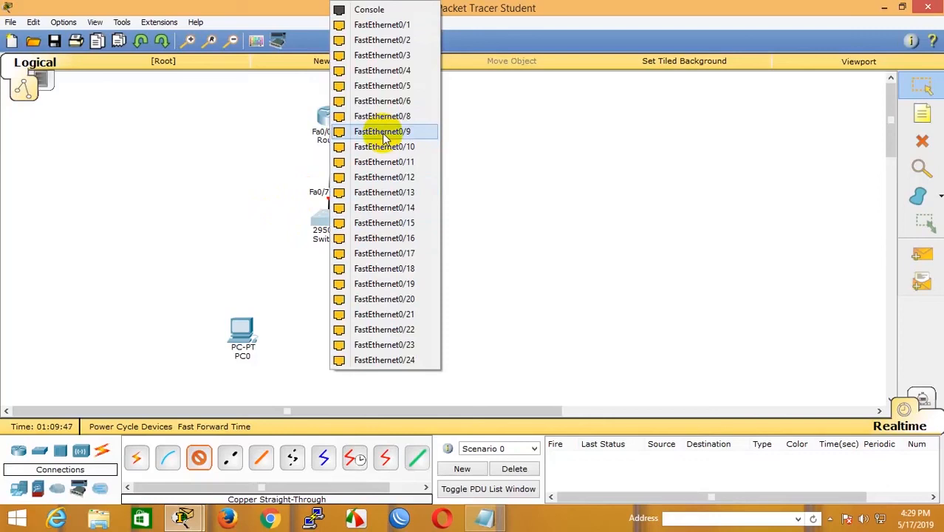
click(405, 194)
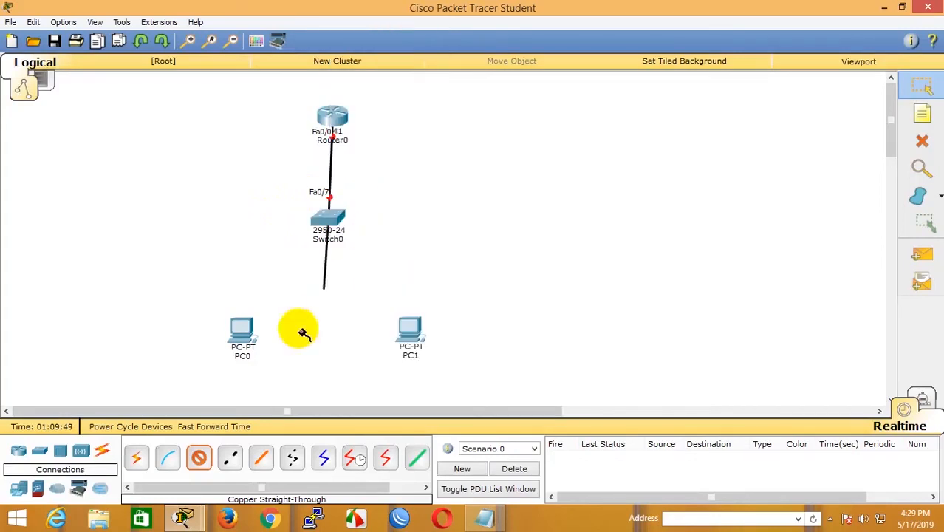
click(241, 330)
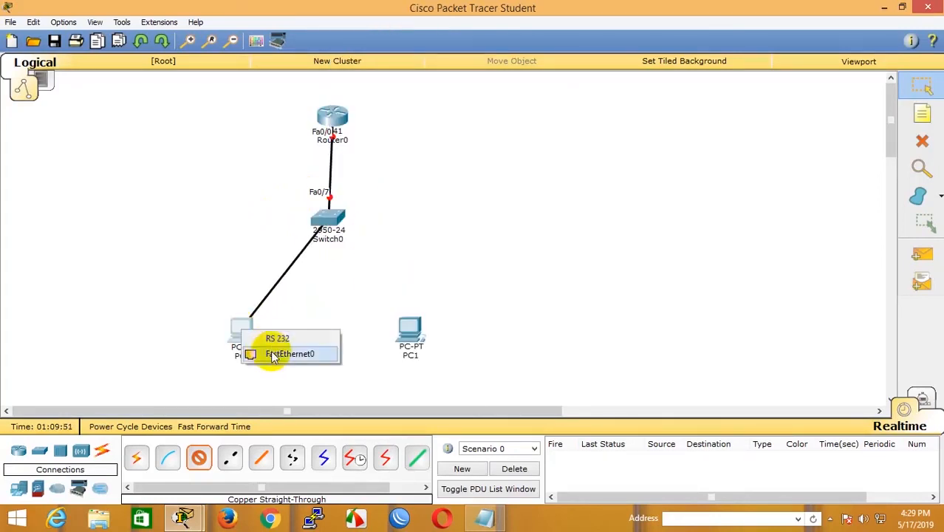
click(273, 355)
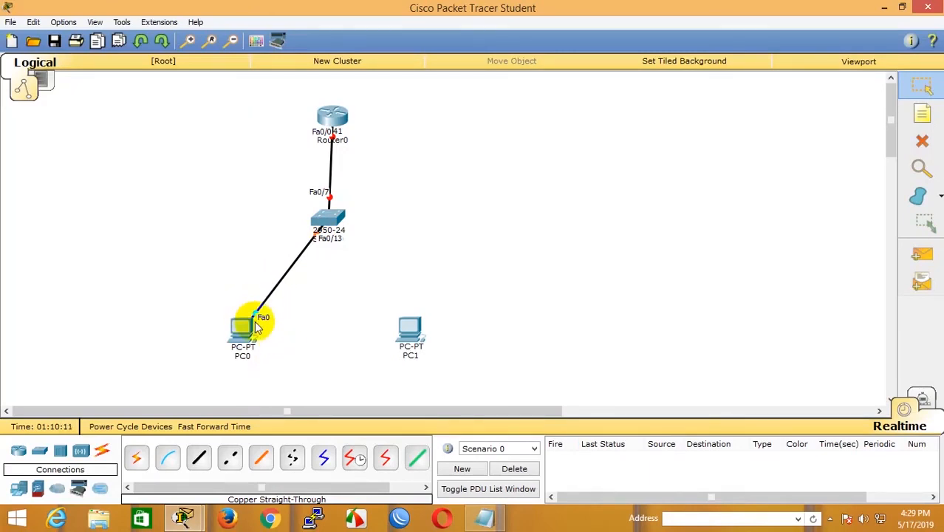
Examine the shutdown lines of FastEthernet0/0 and FastEthernet0/1 in Router0's running configuration, and close the router window
mouse_move(255, 325)
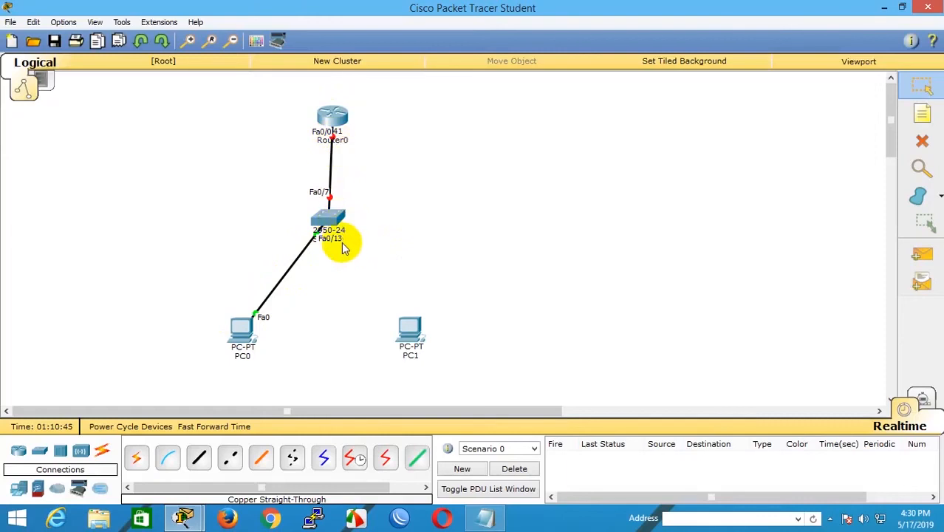
mouse_move(343, 248)
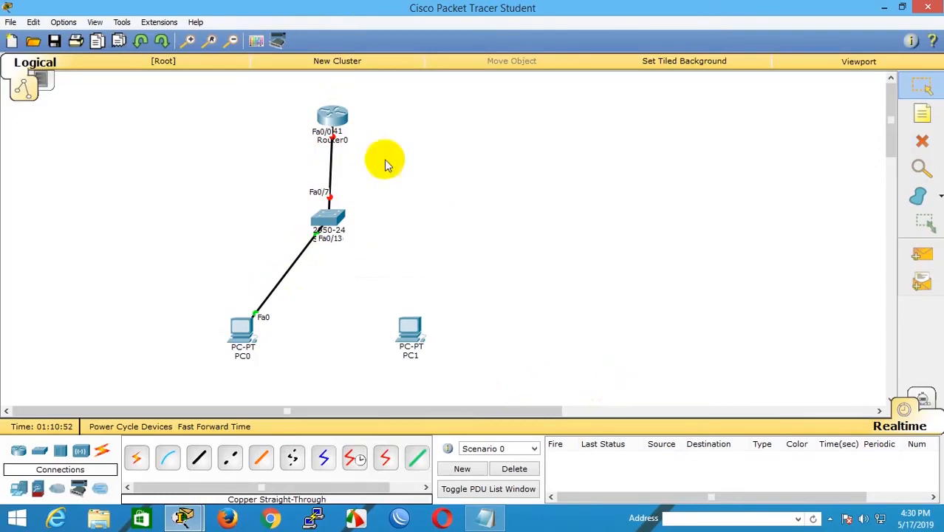
click(333, 119)
scroll(401, 246, up, 5)
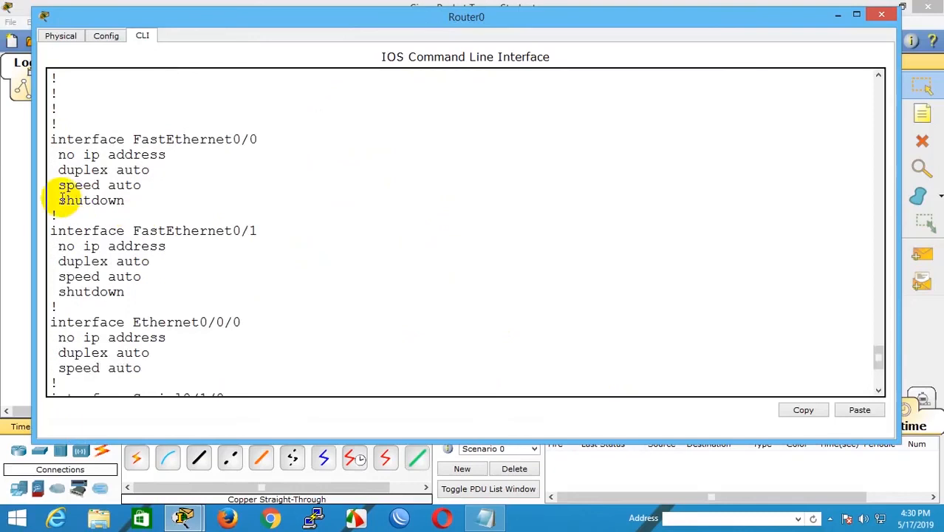
drag(55, 201, 141, 200)
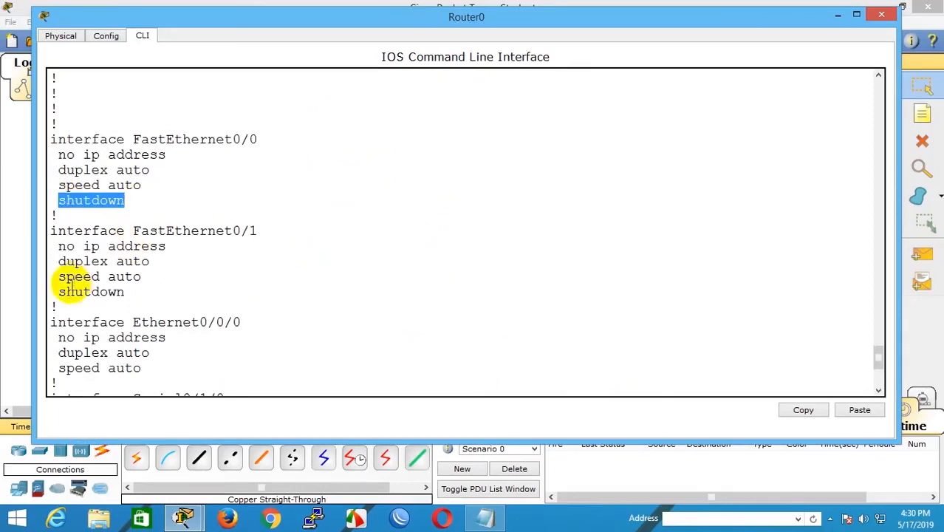
drag(53, 294, 128, 297)
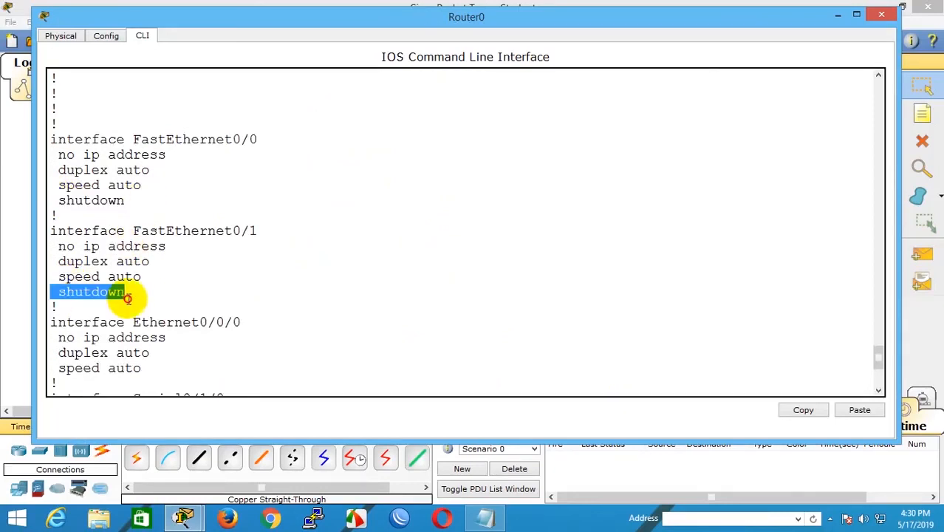
click(268, 4)
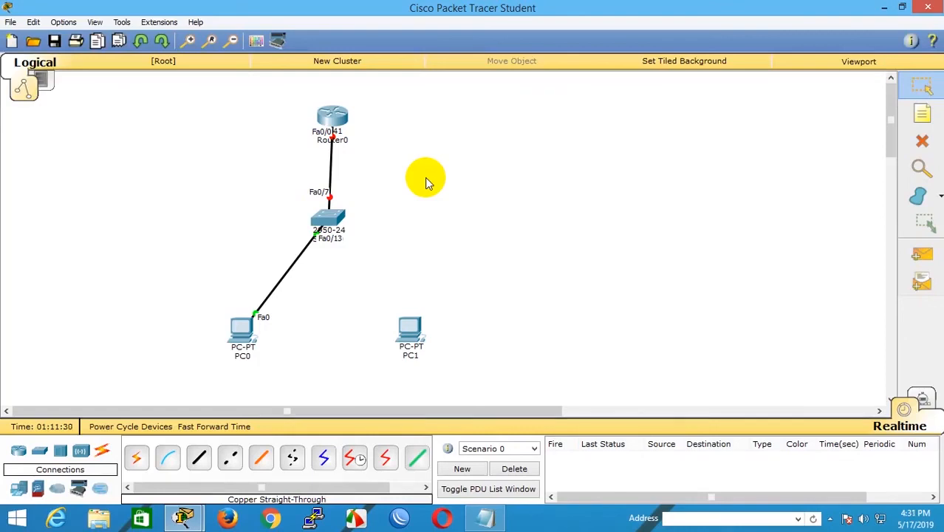
Connect Switch0's FastEthernet0/15 port to PC1's FastEthernet0 port with a copper straight-through cable
click(198, 459)
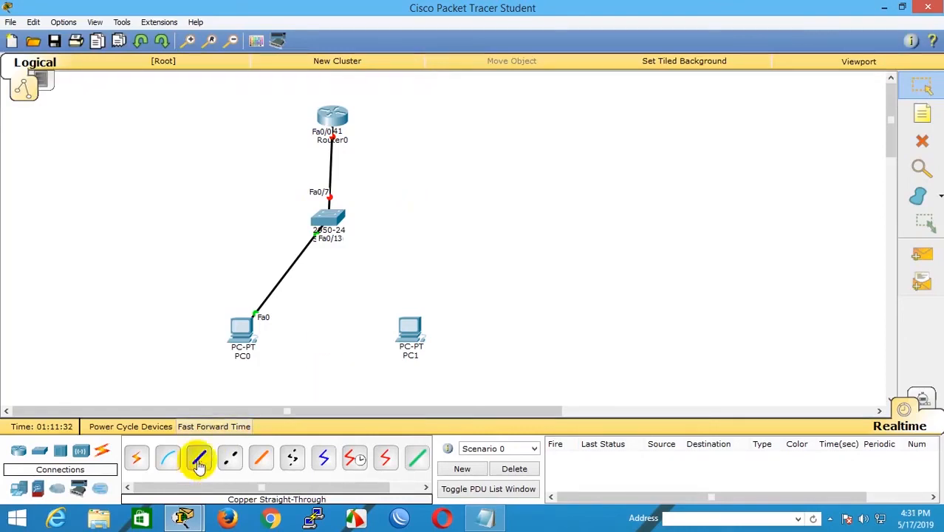
click(334, 216)
click(371, 204)
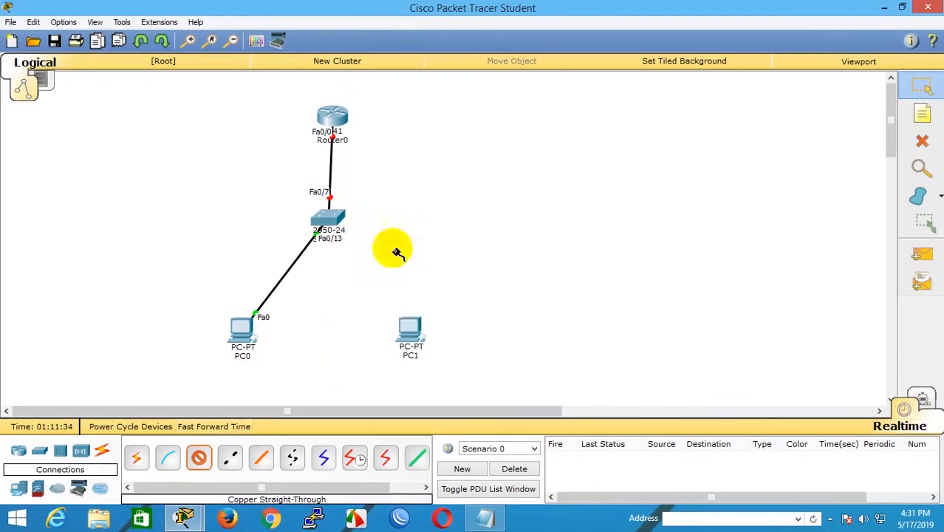
click(408, 329)
click(456, 350)
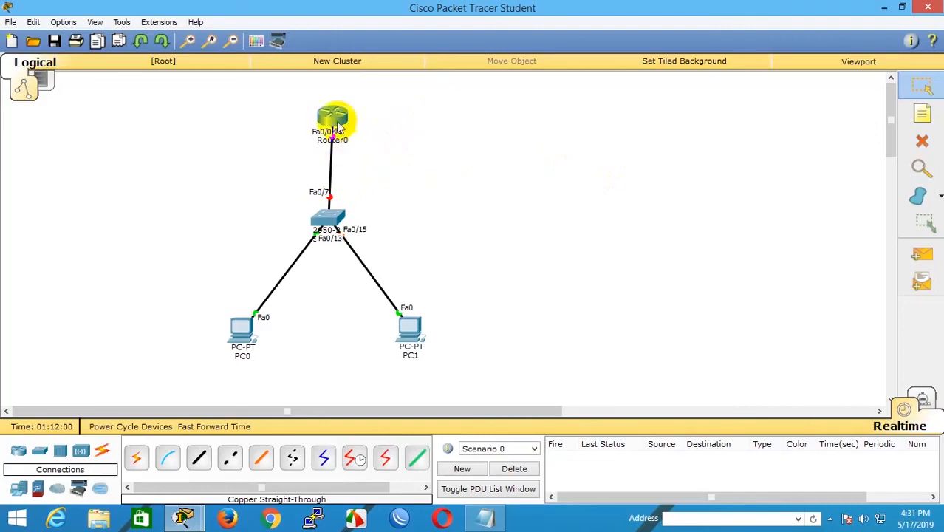
Add the note 192.168.1.0 and position it on the link between Router0 and Switch0
mouse_move(342, 131)
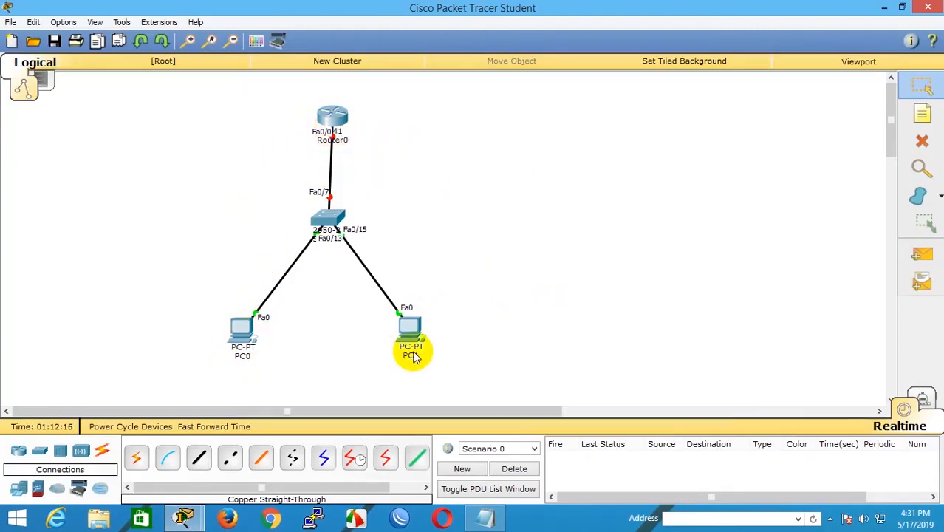
mouse_move(413, 356)
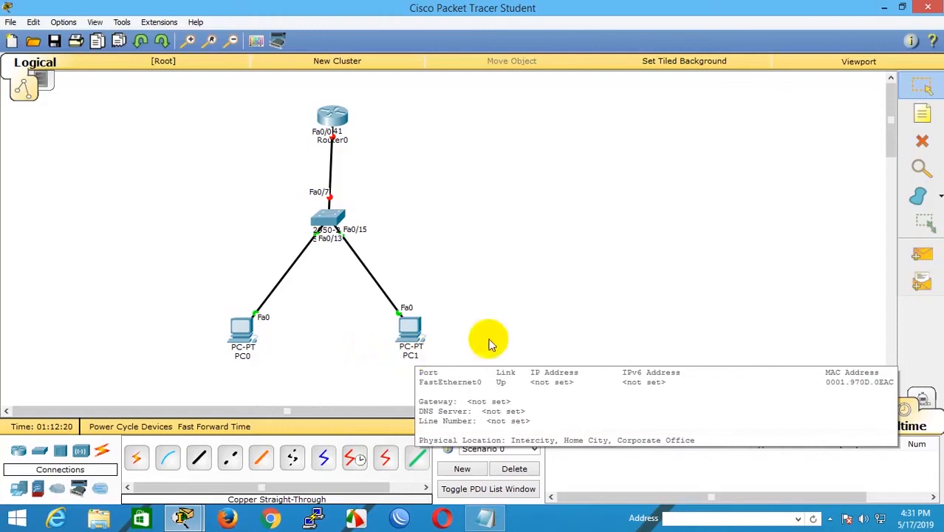
click(921, 113)
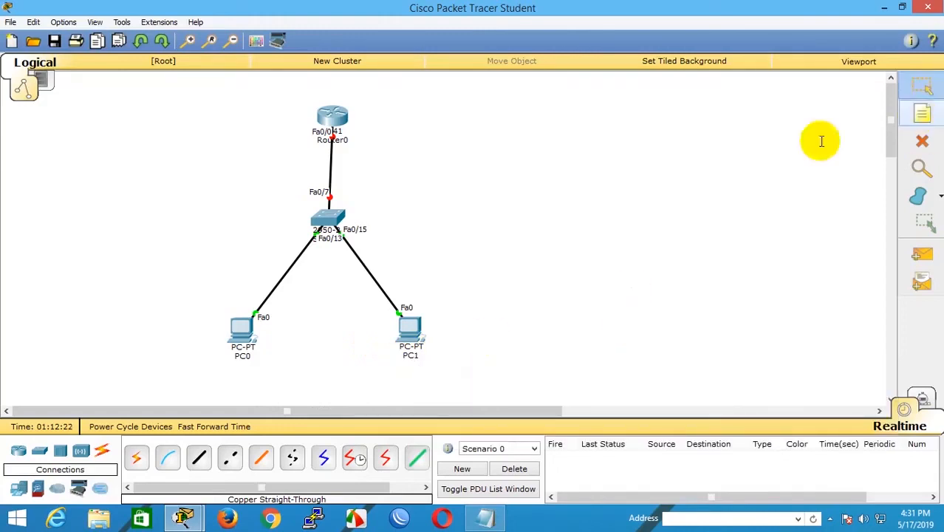
click(258, 172)
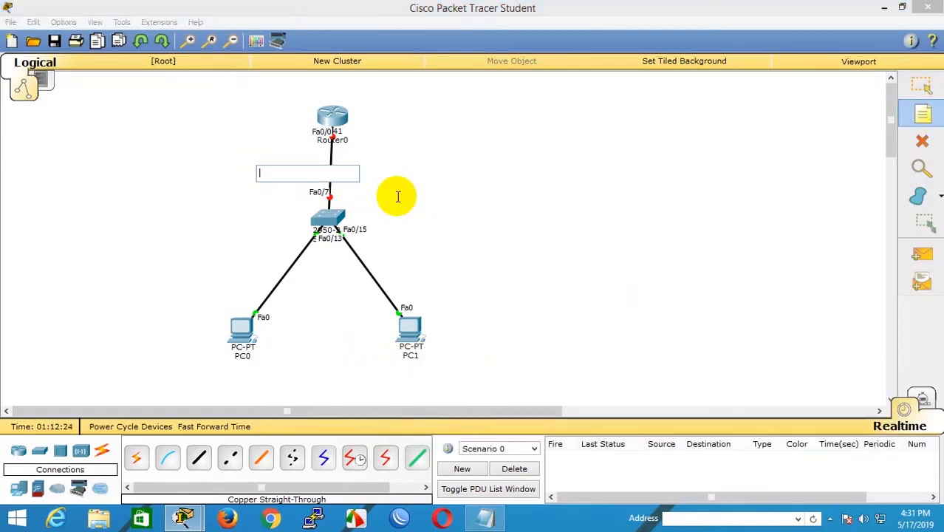
text(192.168.1.0)
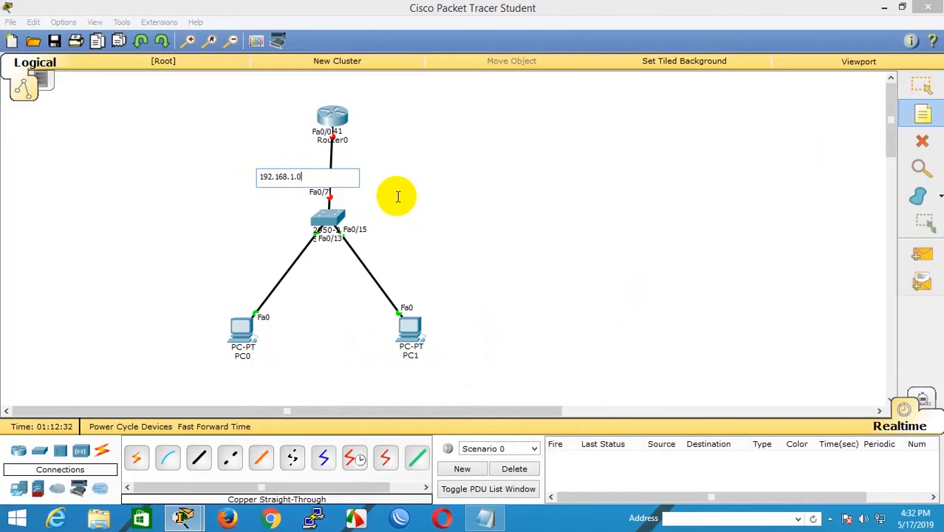
click(916, 87)
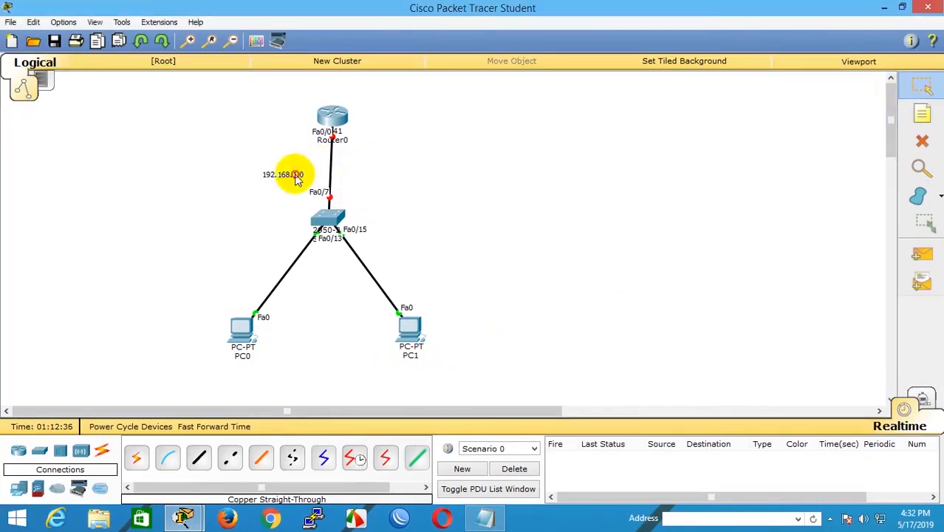
drag(295, 174, 336, 171)
drag(339, 170, 344, 171)
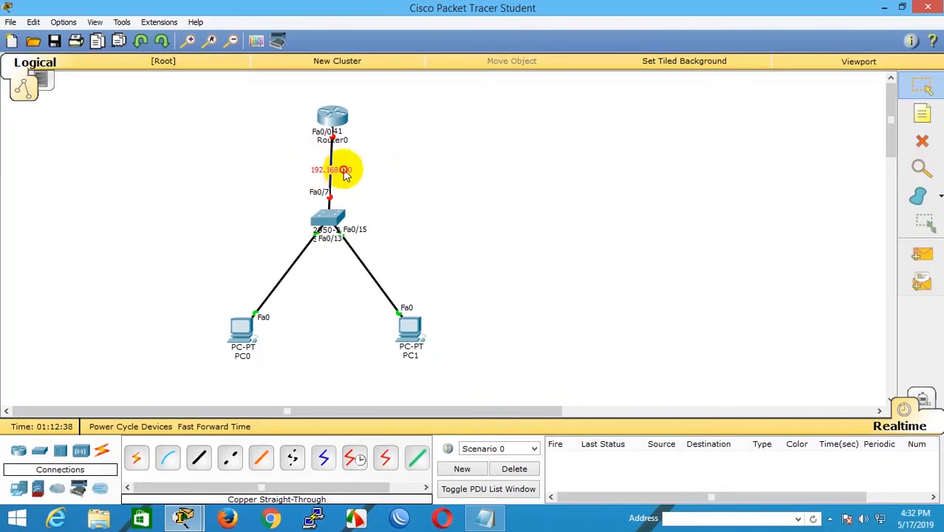
click(406, 199)
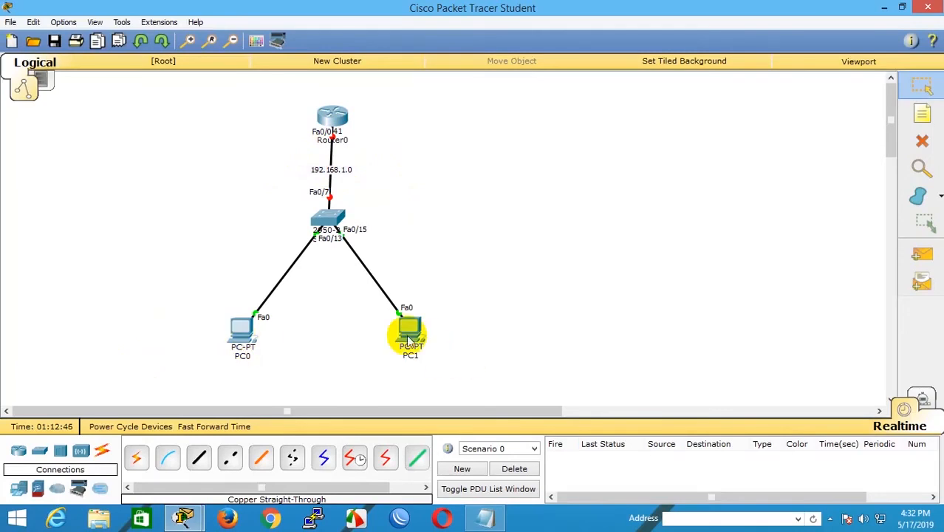
Move the whole topology, including its network note, closer to the workspace's left edge
mouse_move(408, 340)
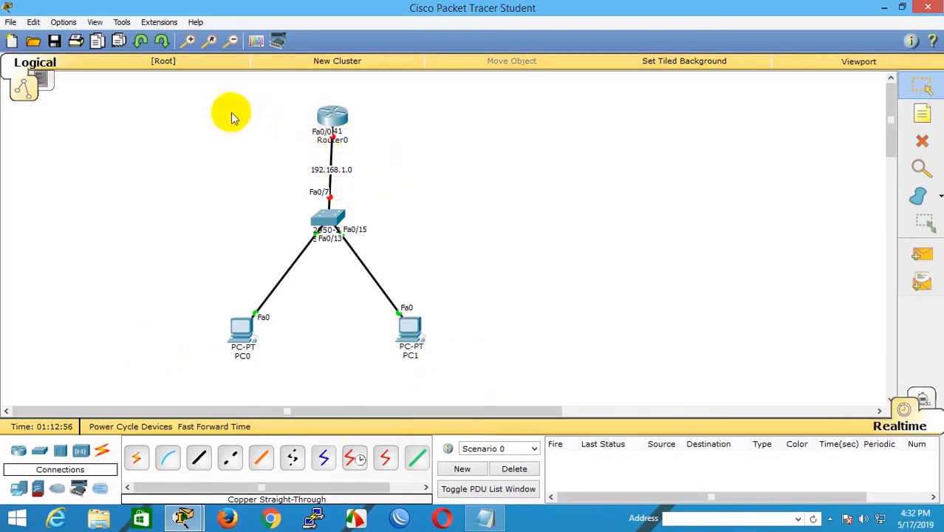
drag(228, 107, 432, 358)
drag(331, 221, 208, 216)
click(451, 221)
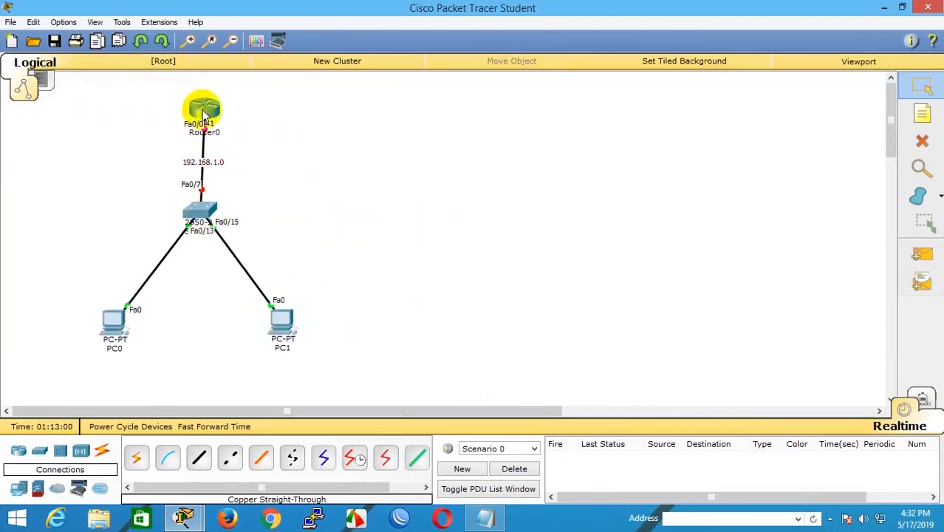
Open Router0's command line beside the topology and review the interface entries in its running configuration
click(203, 107)
drag(302, 18, 579, 38)
scroll(480, 406, down, 5)
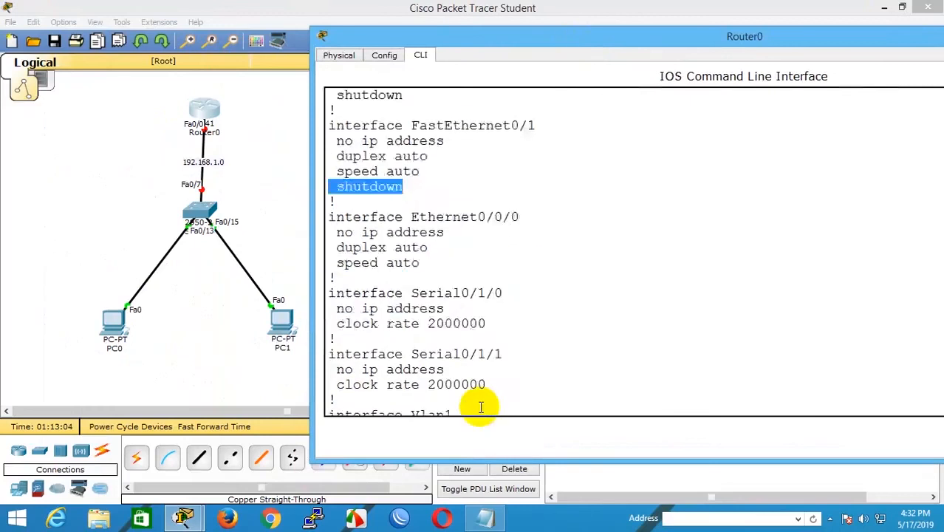
scroll(480, 406, up, 5)
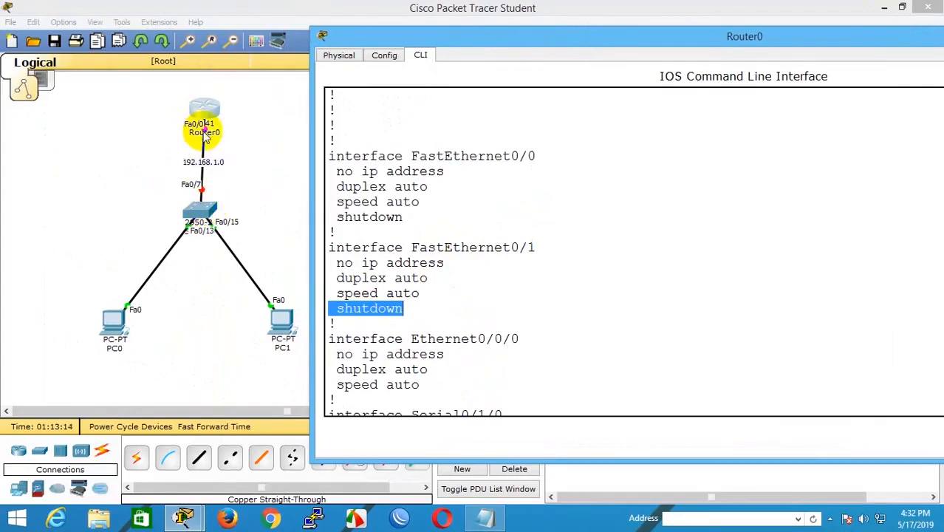
drag(330, 247, 532, 260)
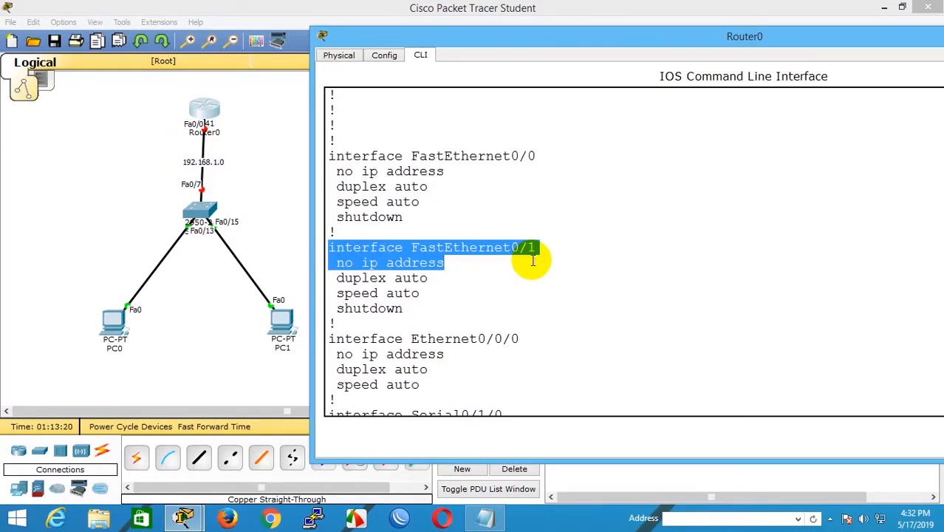
click(627, 221)
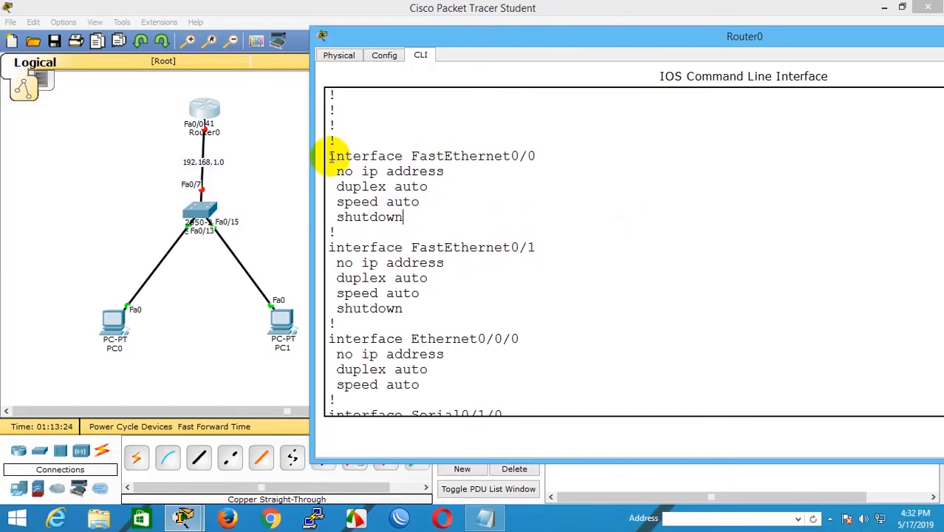
scroll(450, 246, down, 5)
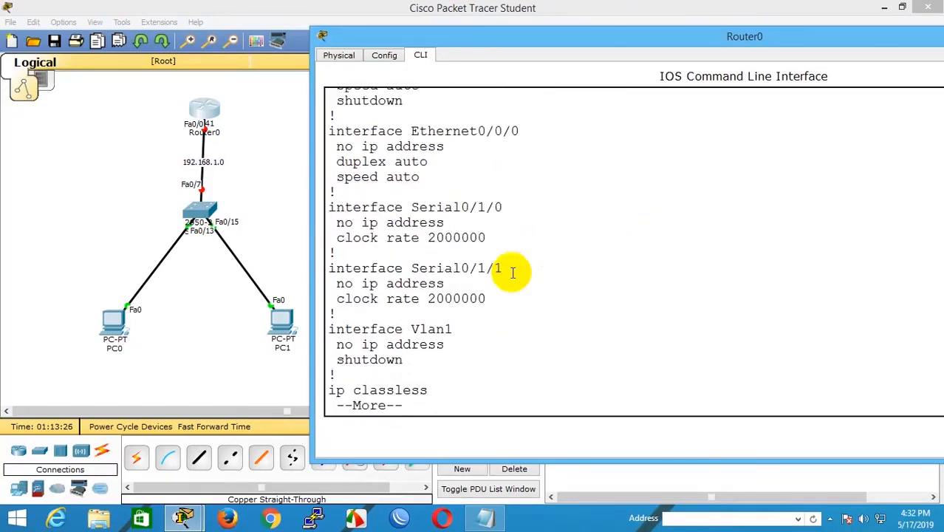
scroll(511, 273, up, 5)
scroll(512, 273, down, 5)
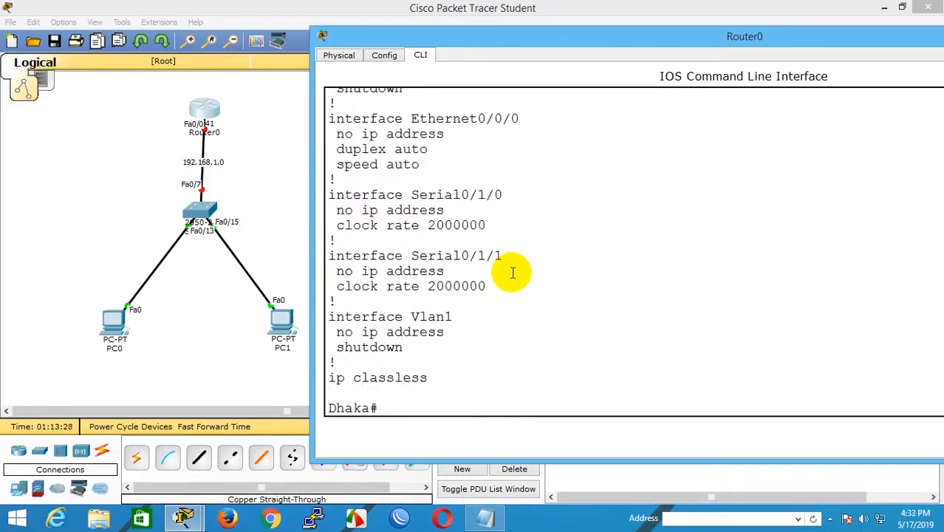
Enter global configuration mode and open interface fastethernet 0/0 for configuration, checking its name against the running configuration
text(configure terminal)
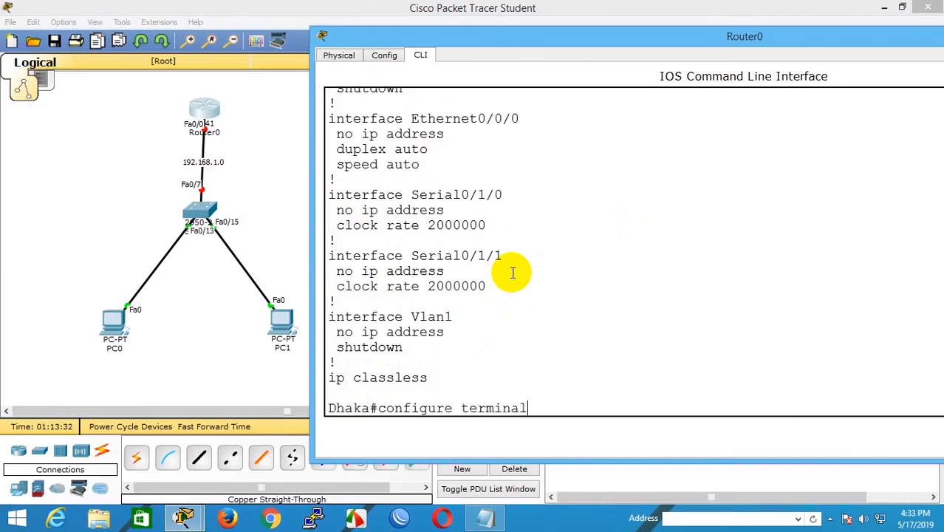
key(Return)
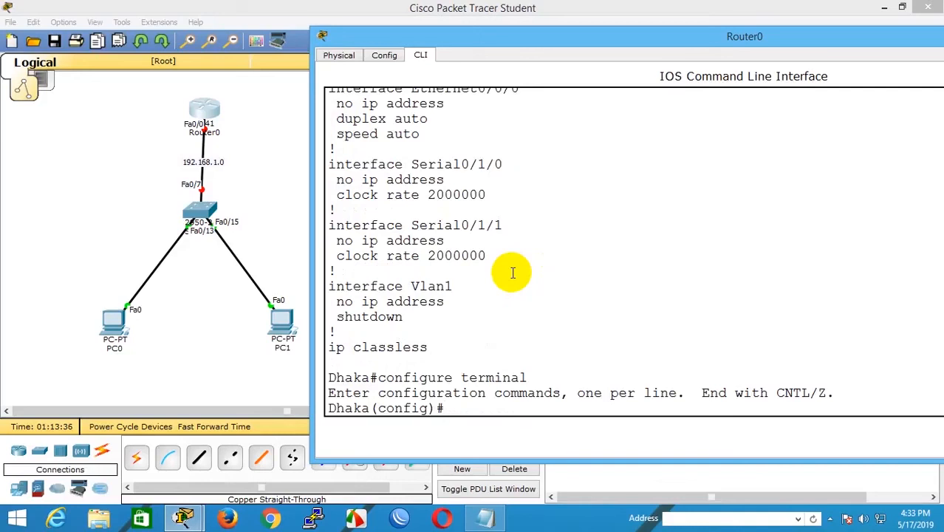
text(interface fast)
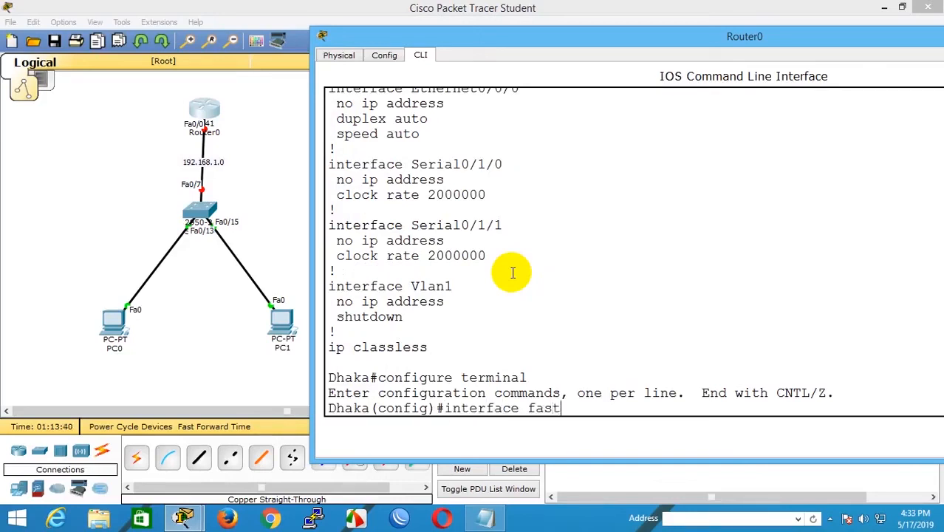
text(ethernet 0/0)
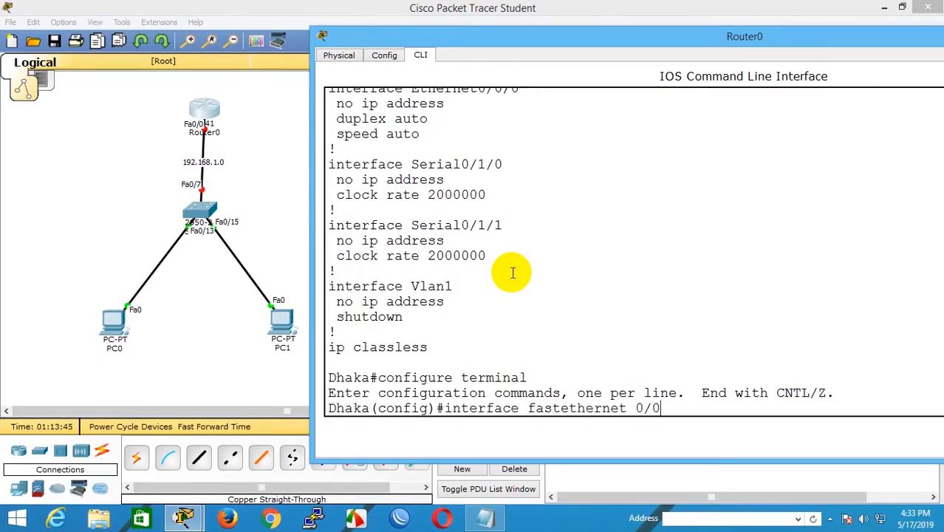
scroll(513, 272, up, 5)
scroll(513, 273, up, 2)
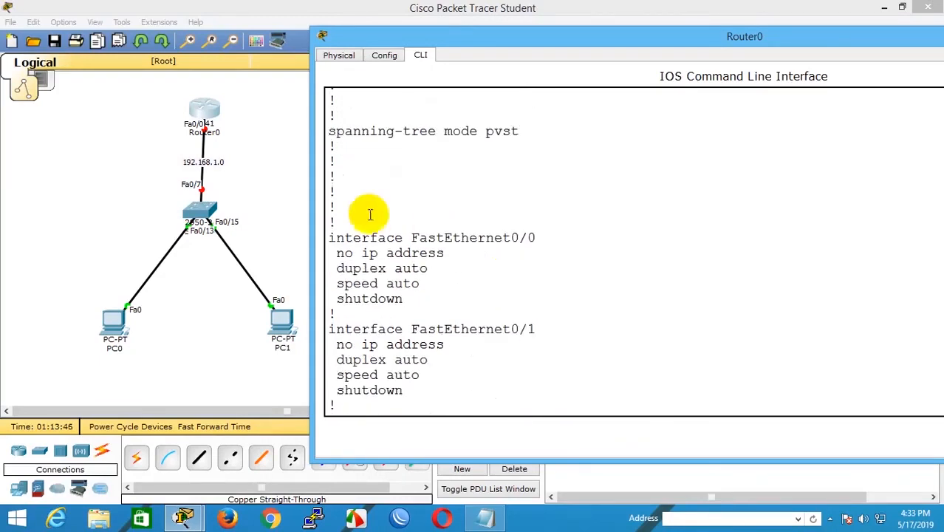
drag(329, 238, 551, 240)
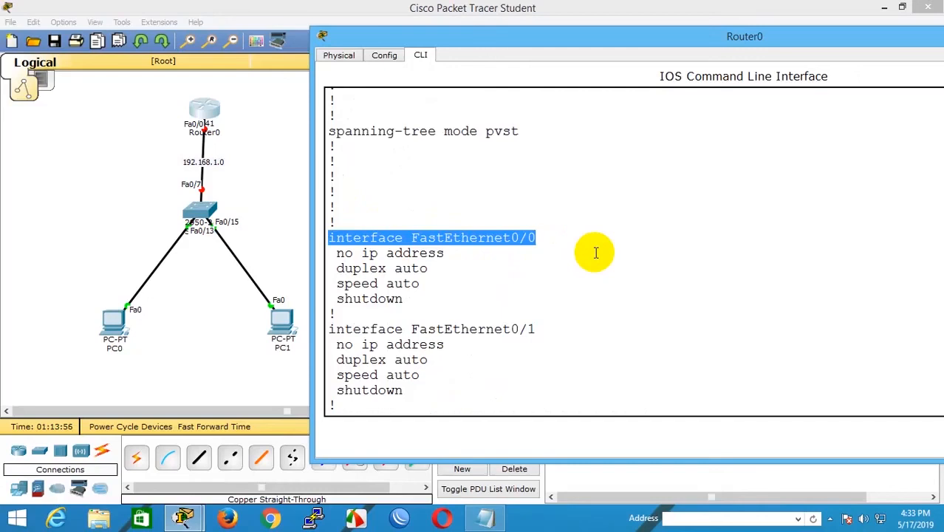
click(504, 244)
drag(453, 236, 411, 237)
scroll(536, 286, down, 8)
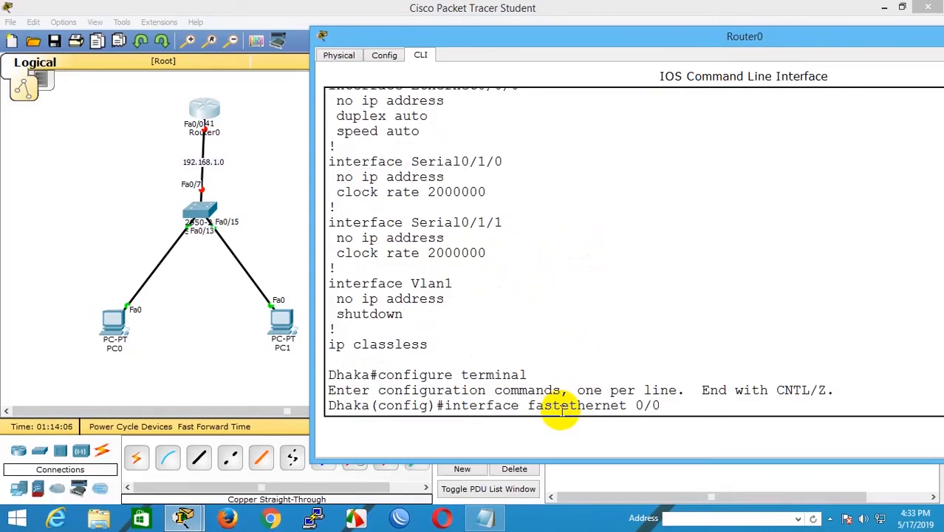
scroll(477, 398, up, 5)
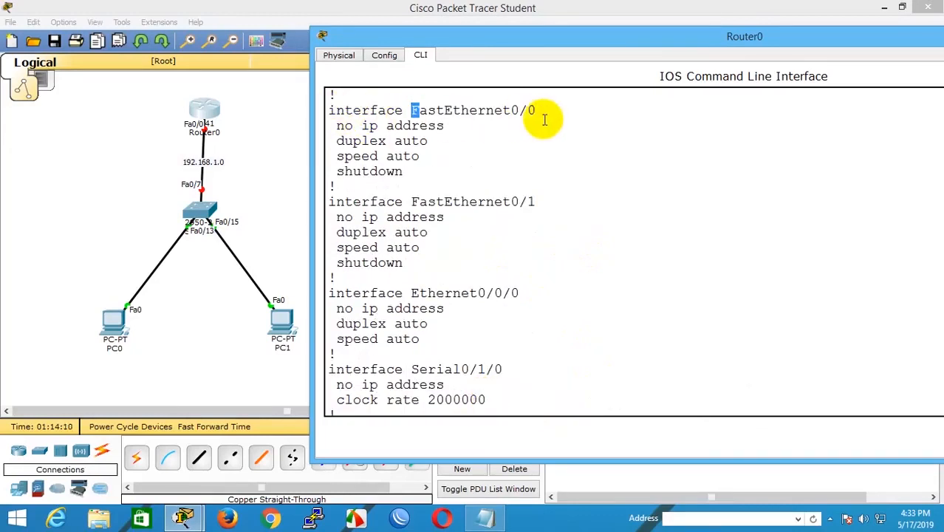
scroll(611, 304, down, 5)
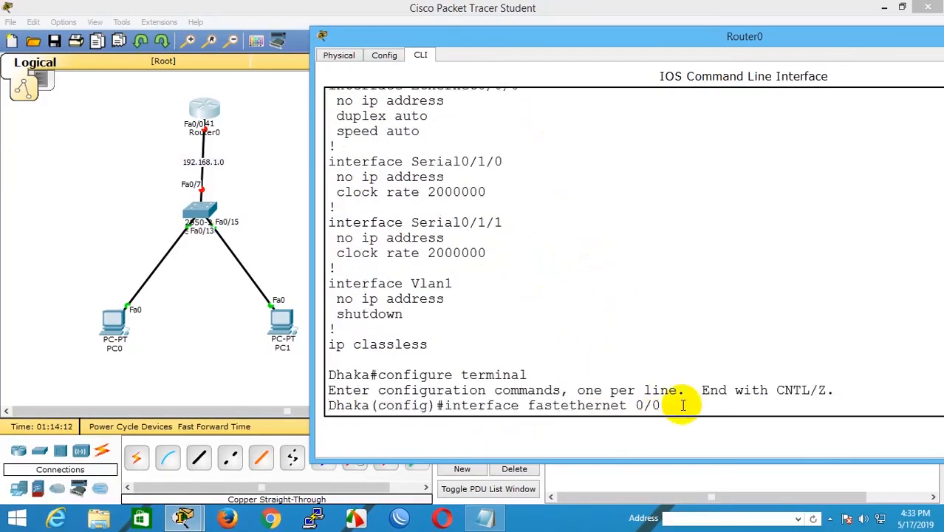
key(Return)
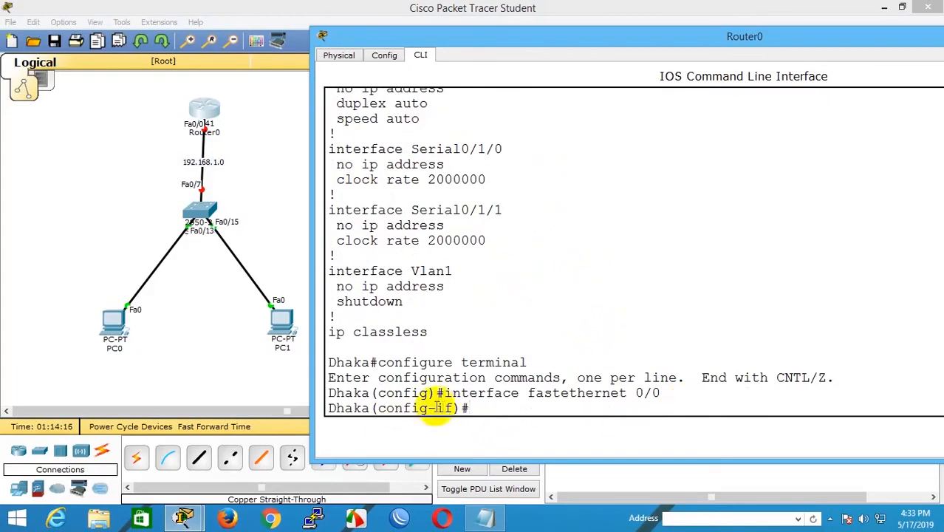
drag(434, 408, 471, 410)
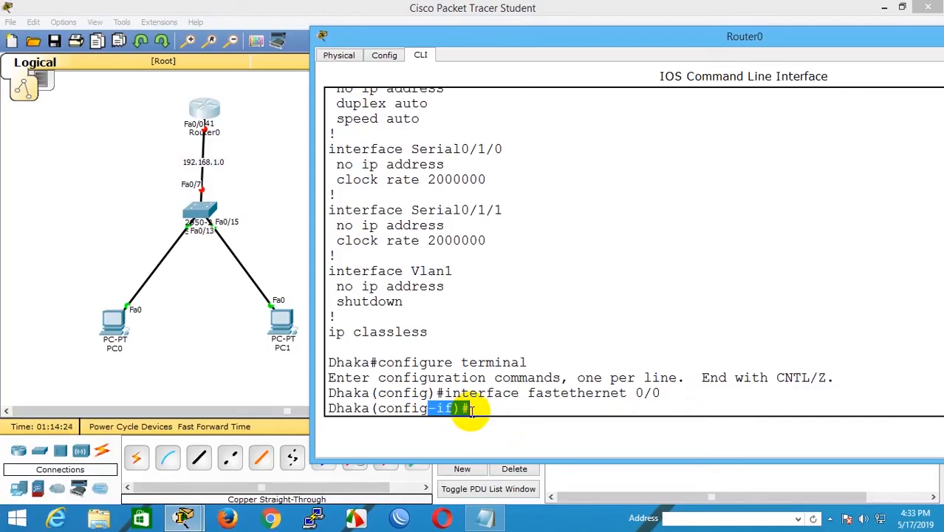
click(468, 411)
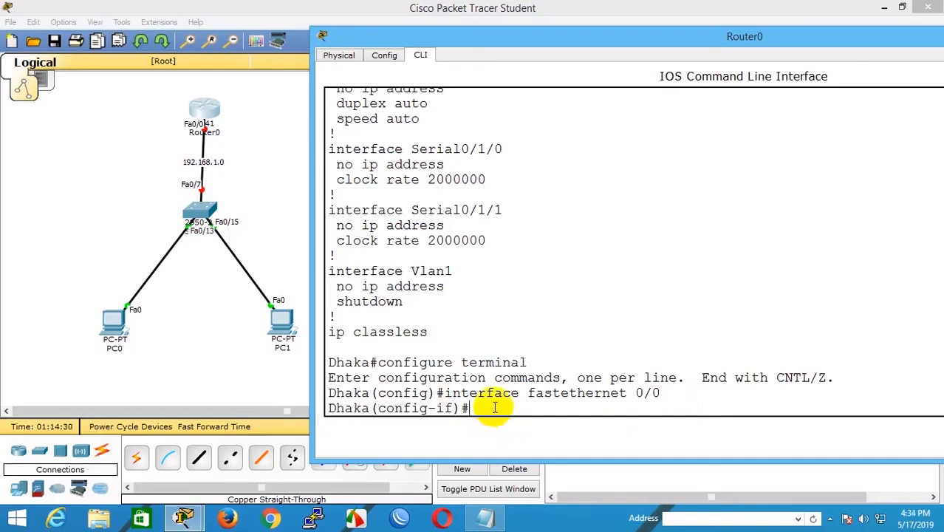
Assign IP address 192.168.1.1 with subnet mask 255.255.255.0 to Router0's FastEthernet0/0, comparing the interface's entry in the running configuration
text(ip address)
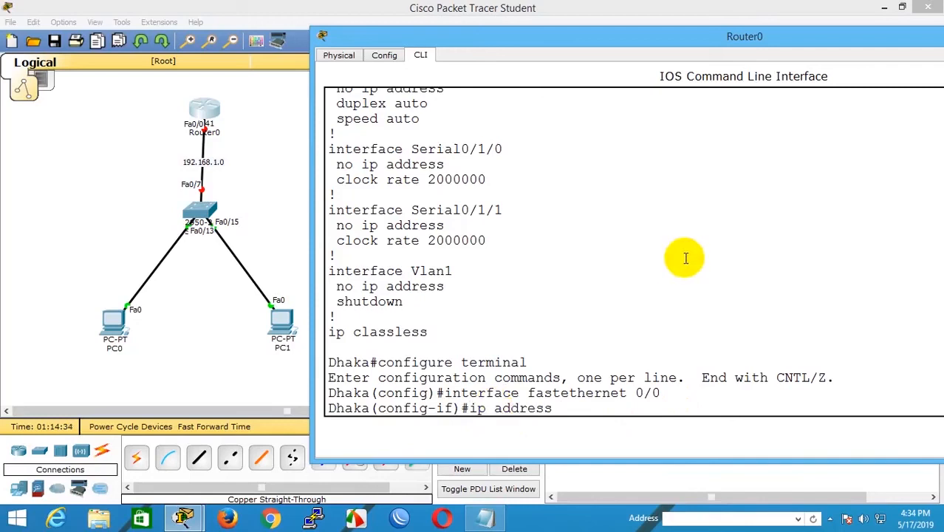
scroll(685, 257, up, 5)
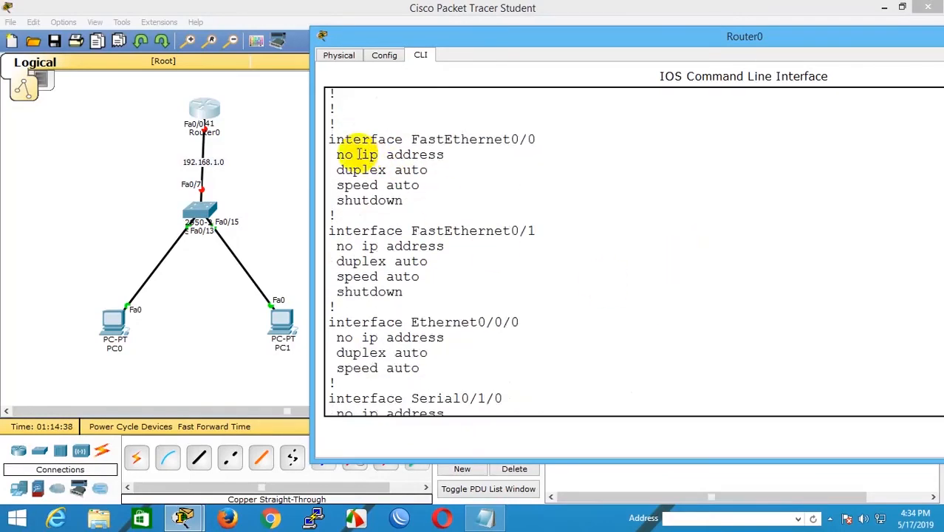
drag(361, 154, 337, 154)
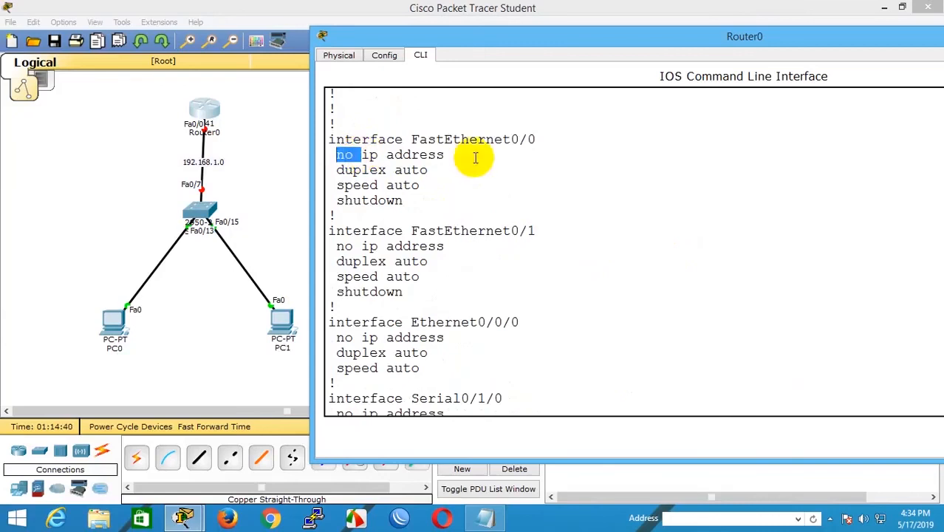
scroll(593, 337, up, 10)
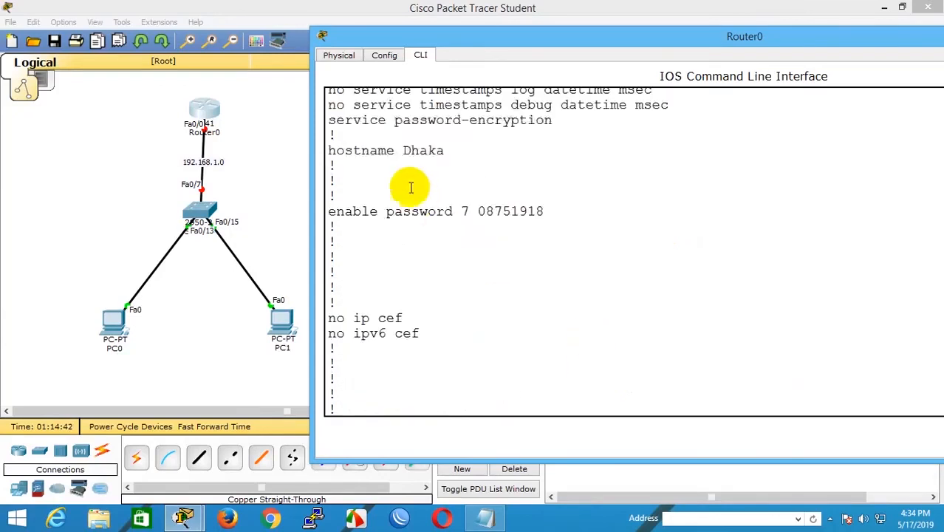
scroll(413, 186, up, 1)
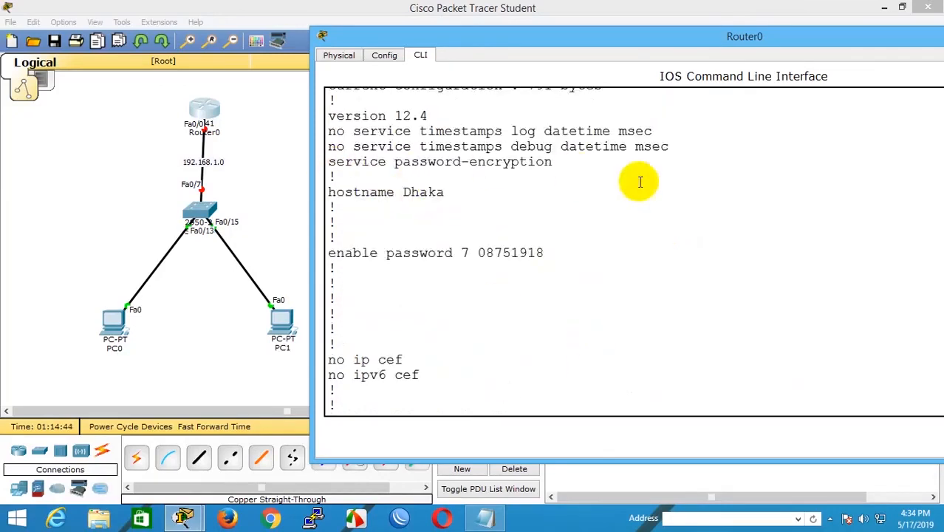
scroll(661, 255, down, 10)
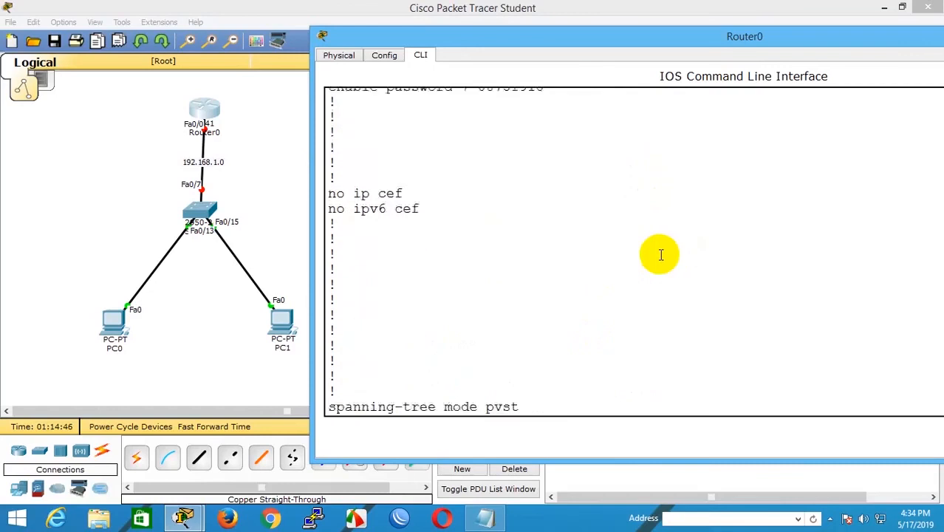
scroll(472, 222, up, 2)
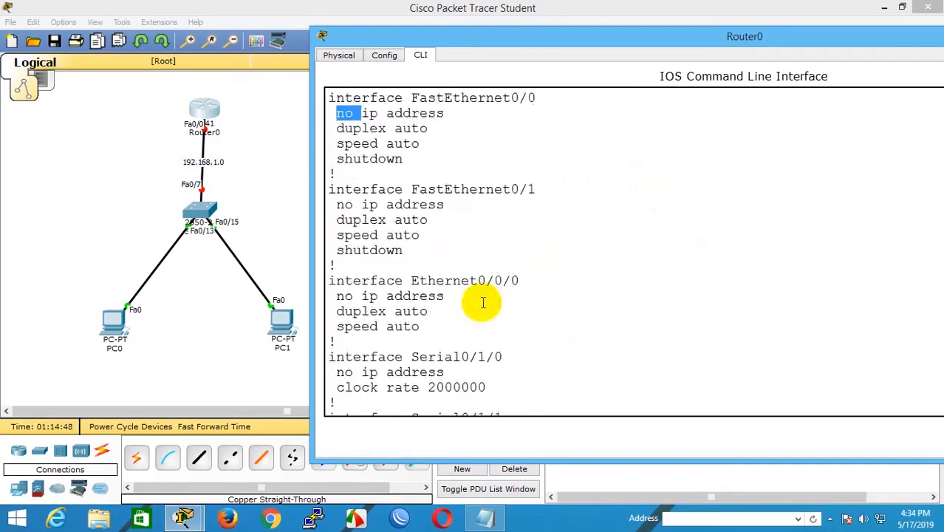
scroll(481, 310, down, 5)
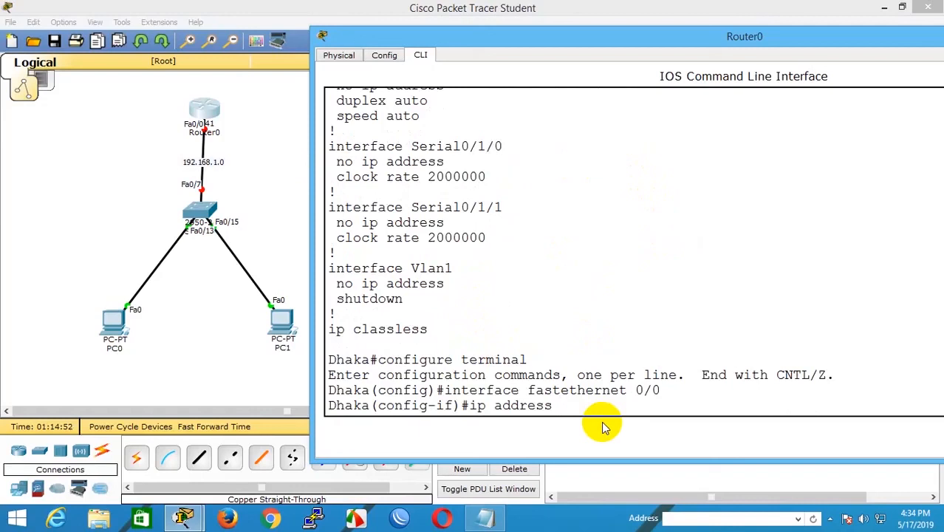
text(192.168.1.1)
text(255)
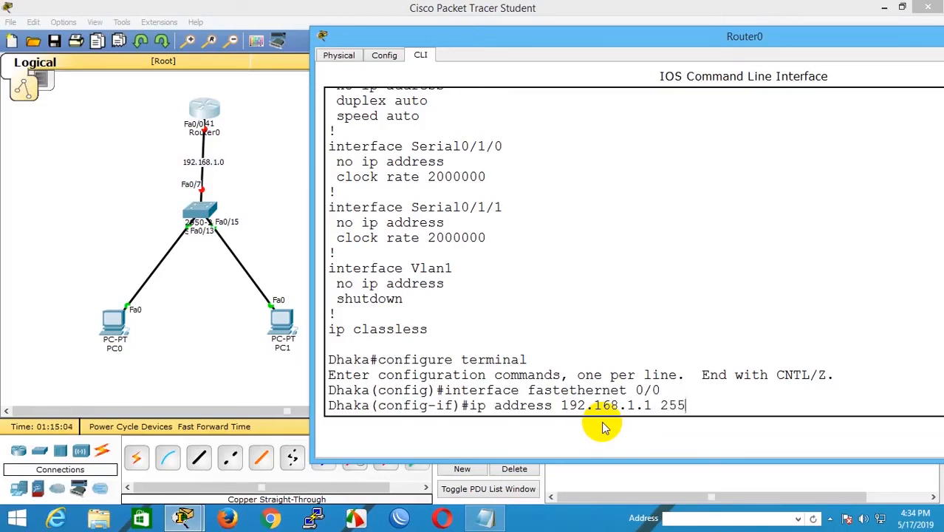
text(.255.255.255.0)
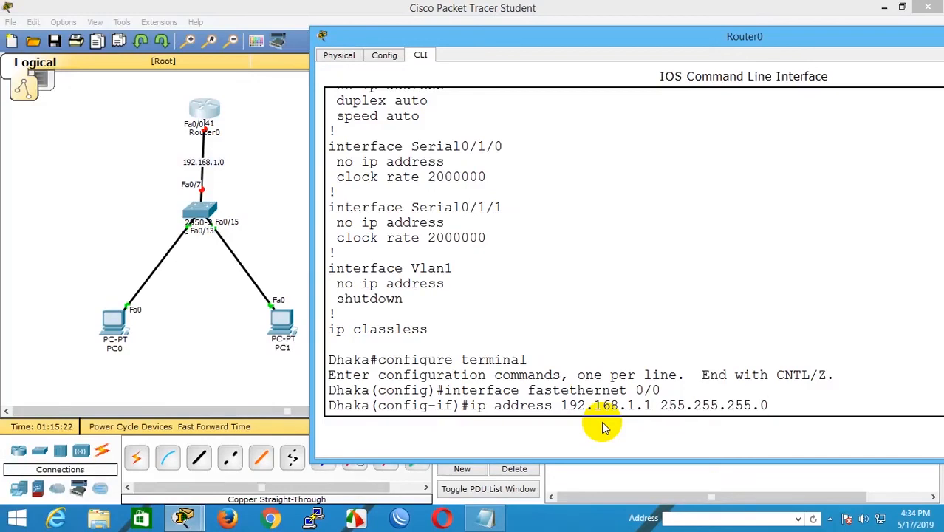
key(Return)
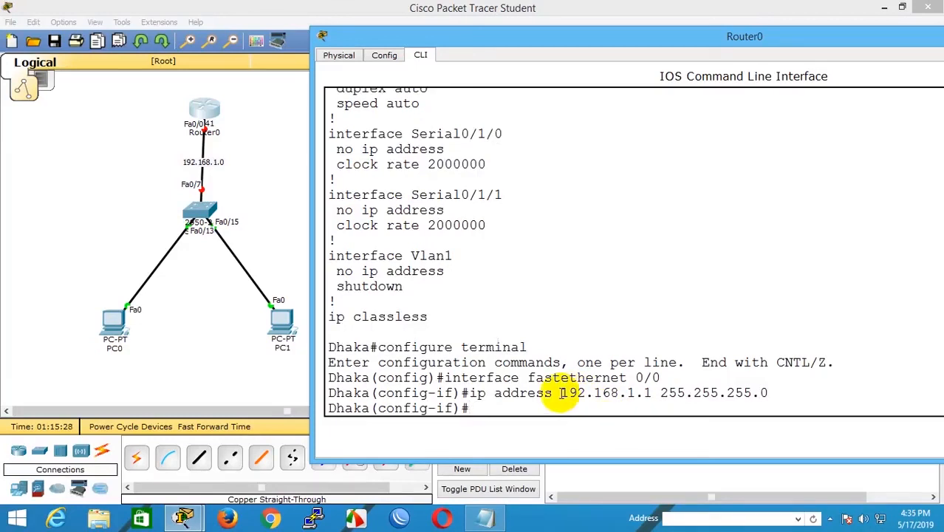
drag(560, 393, 772, 394)
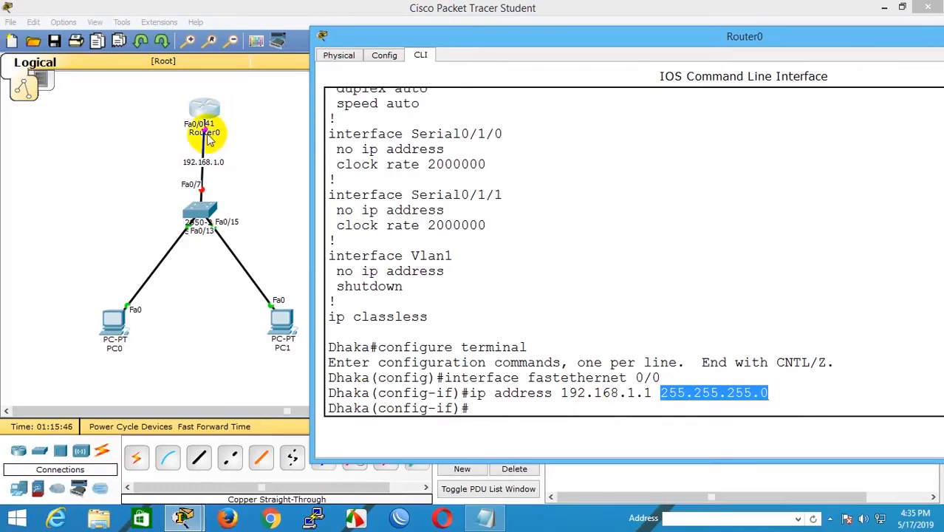
Check FastEthernet0/0's shutdown entry in the running configuration and enable the interface with the no shutdown command
scroll(599, 347, up, 8)
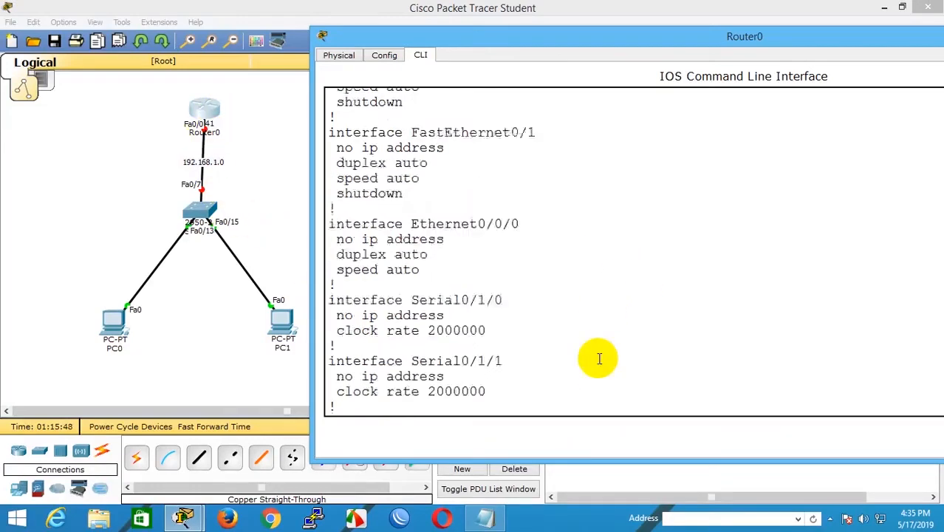
drag(335, 268, 419, 264)
scroll(491, 303, up, 6)
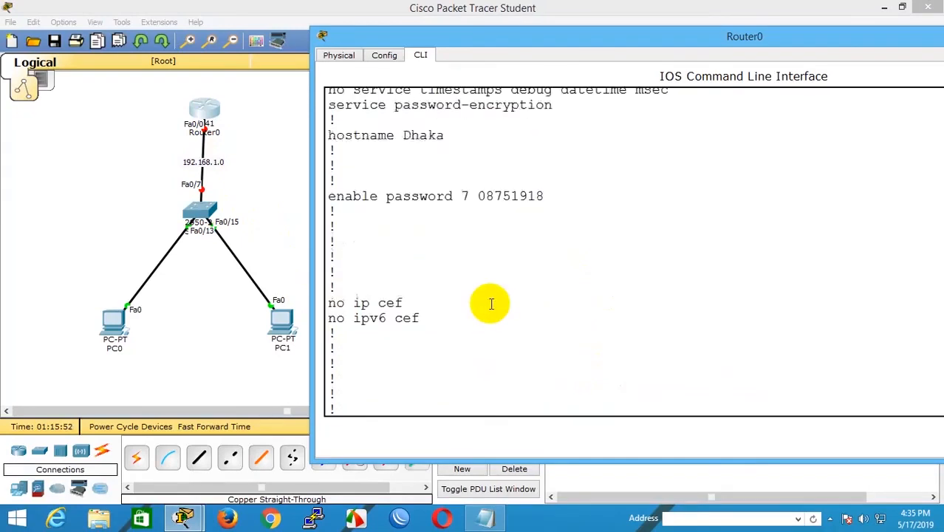
scroll(491, 303, up, 1)
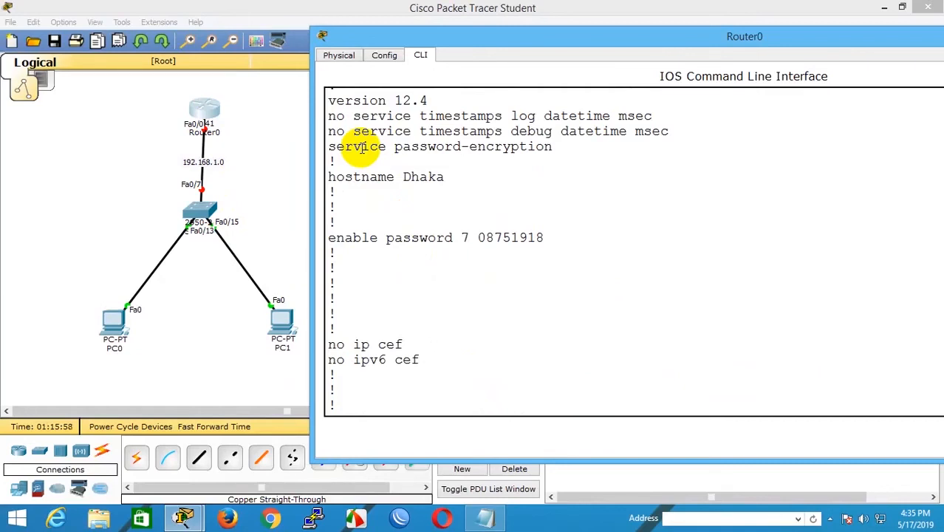
scroll(362, 184, down, 4)
double_click(368, 284)
scroll(366, 288, down, 3)
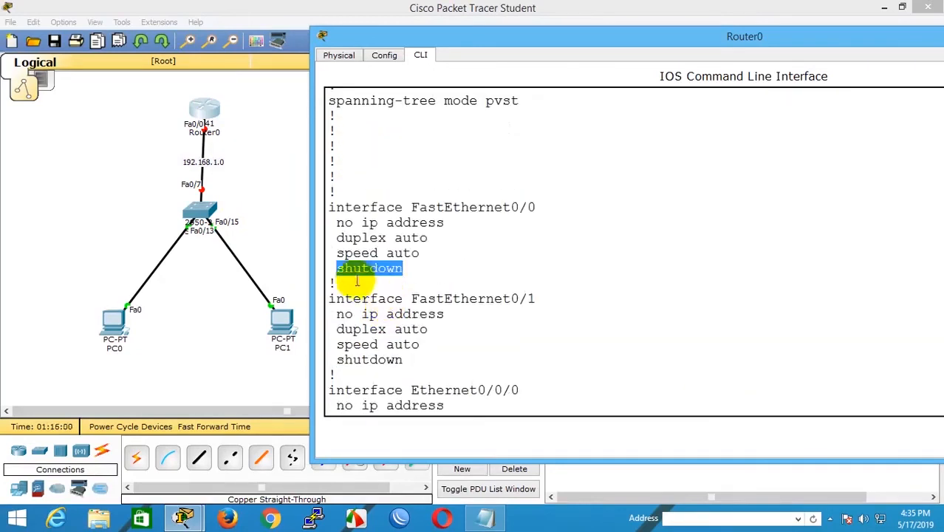
click(354, 268)
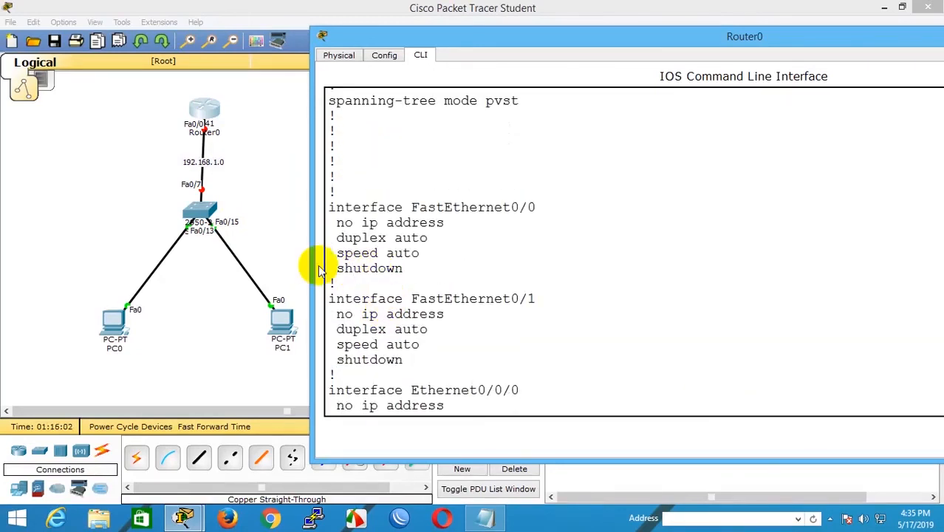
scroll(591, 391, down, 10)
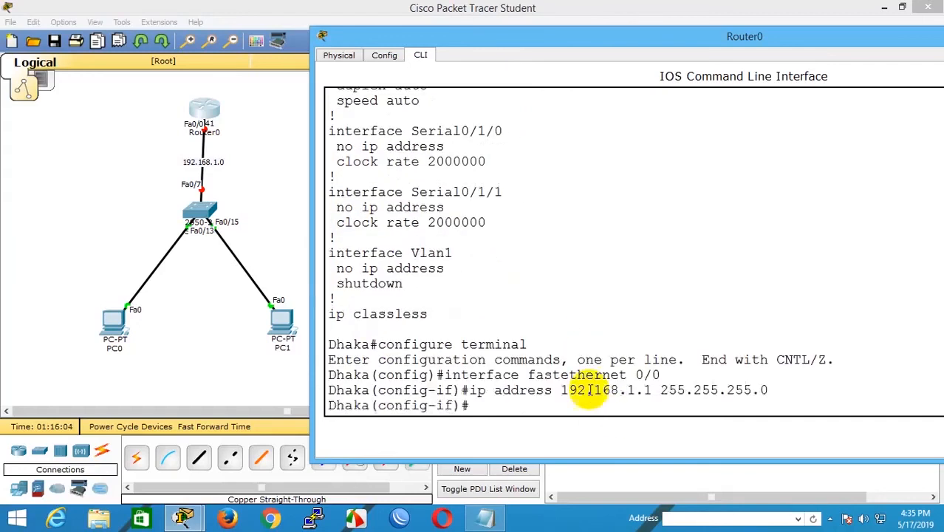
text(no shutdown)
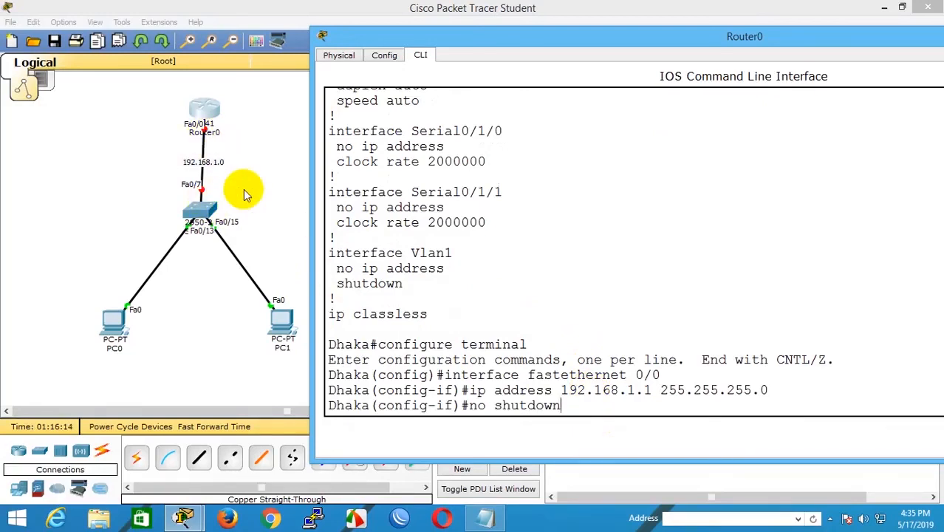
key(Return)
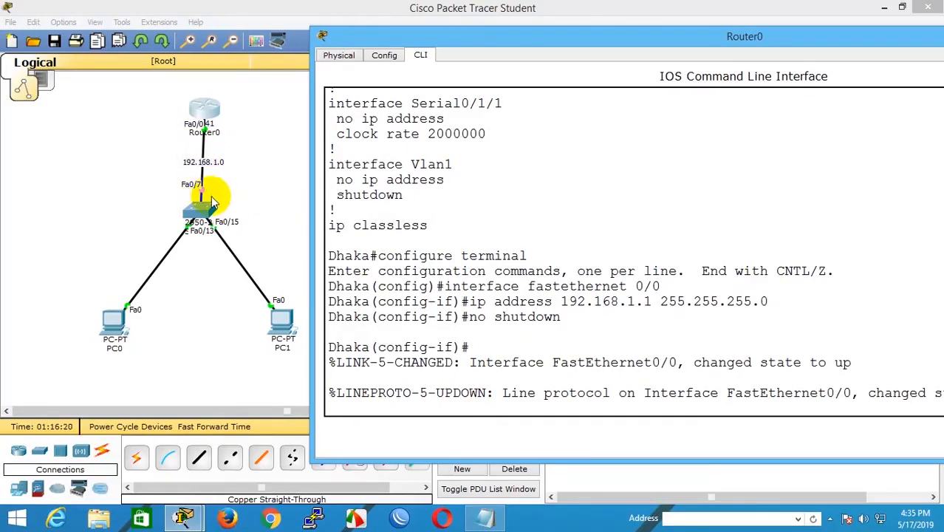
Widen the Router0 window and read the link and line protocol messages for FastEthernet0/0
drag(312, 219, 216, 189)
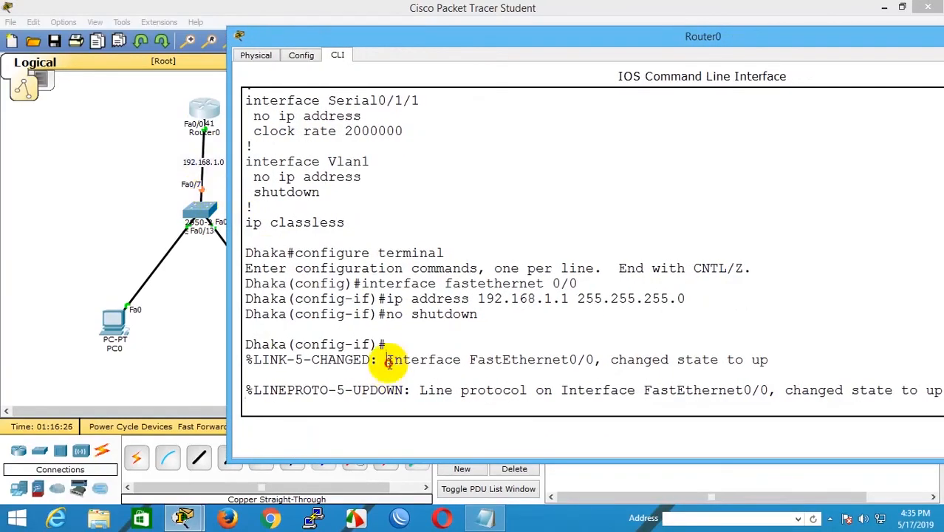
drag(387, 361, 760, 369)
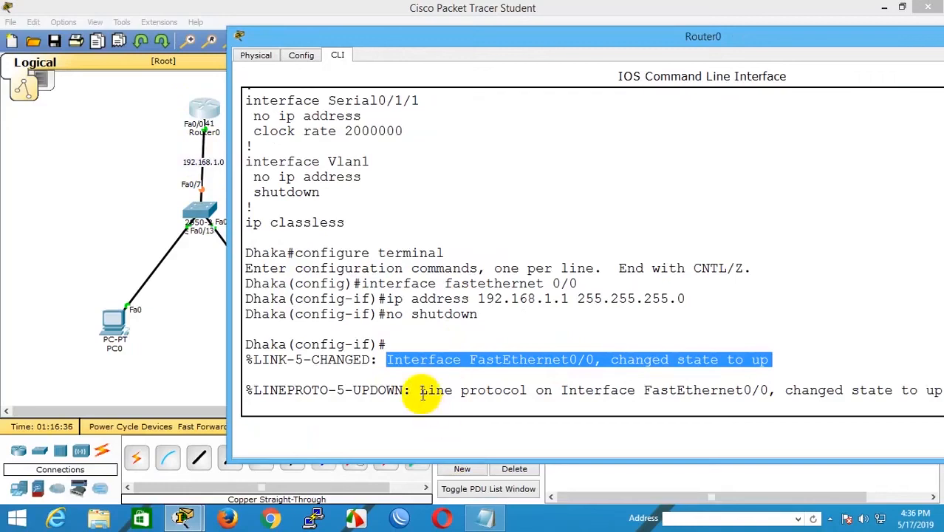
drag(422, 395, 779, 400)
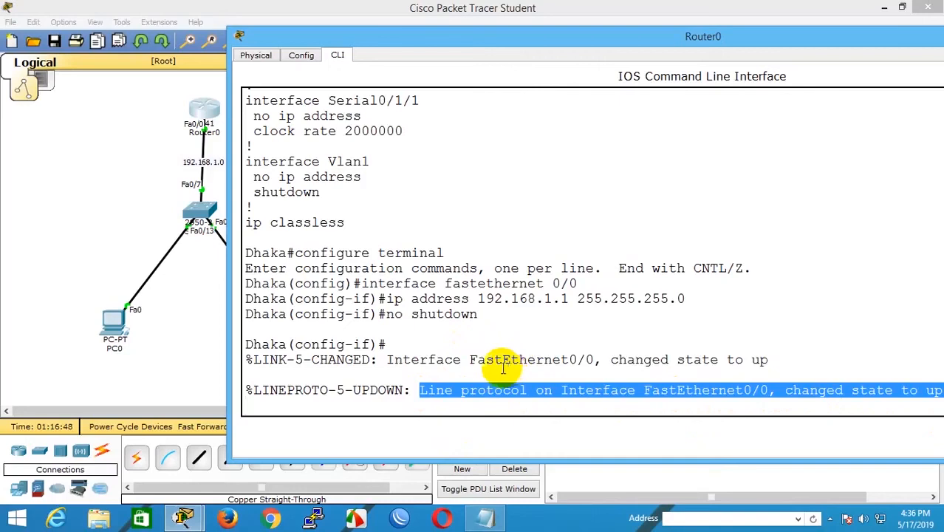
Compare FastEthernet0/0's link-state and line-protocol messages with the router's connection in the topology
drag(469, 359, 768, 363)
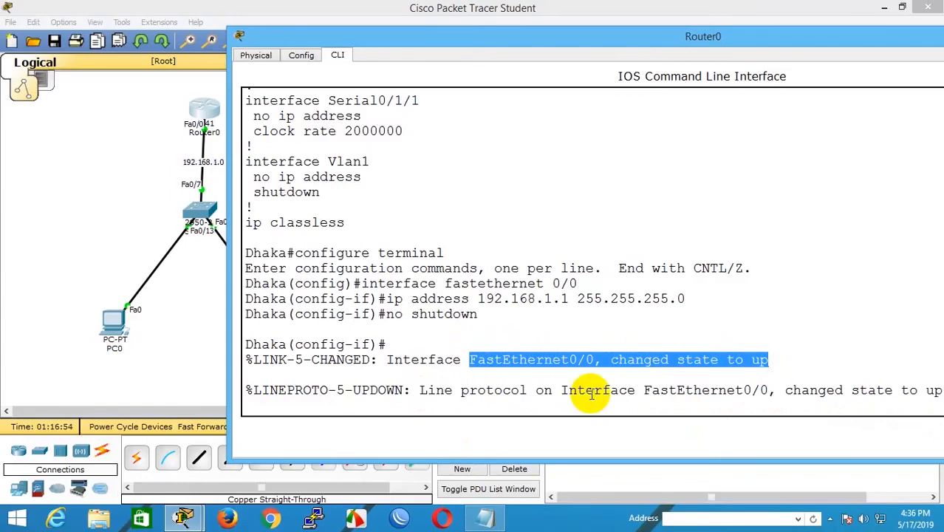
click(109, 176)
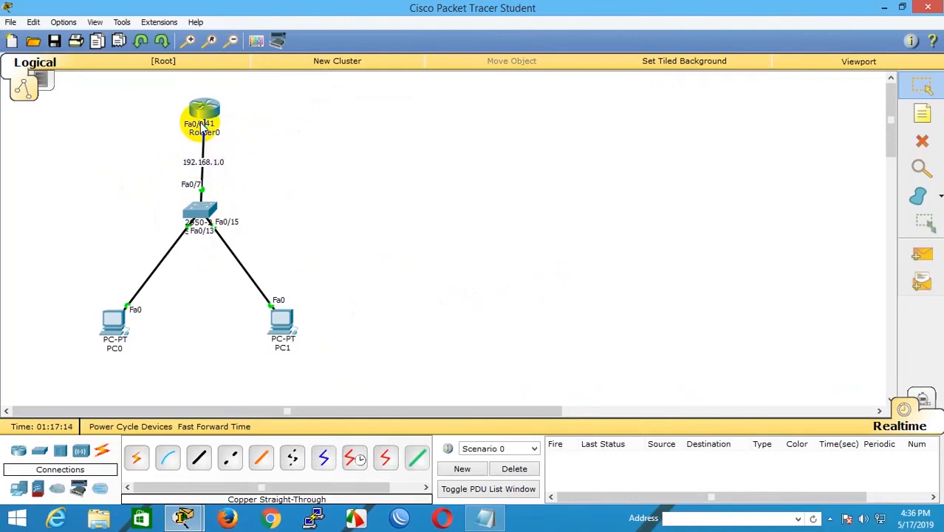
click(201, 108)
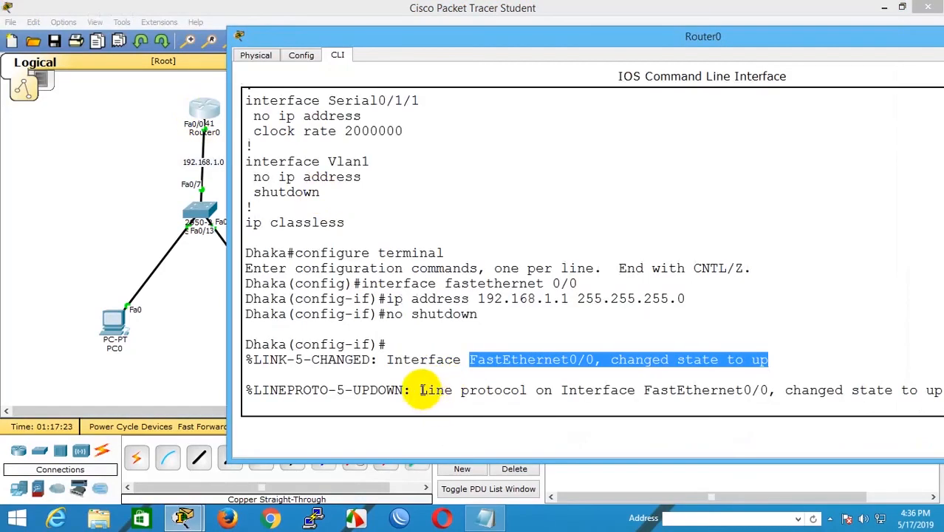
drag(419, 391, 552, 393)
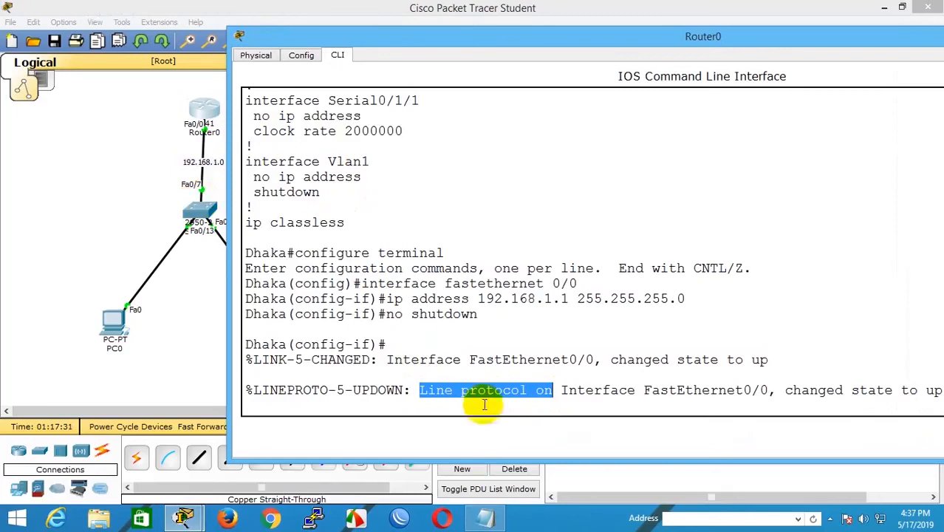
drag(387, 359, 769, 358)
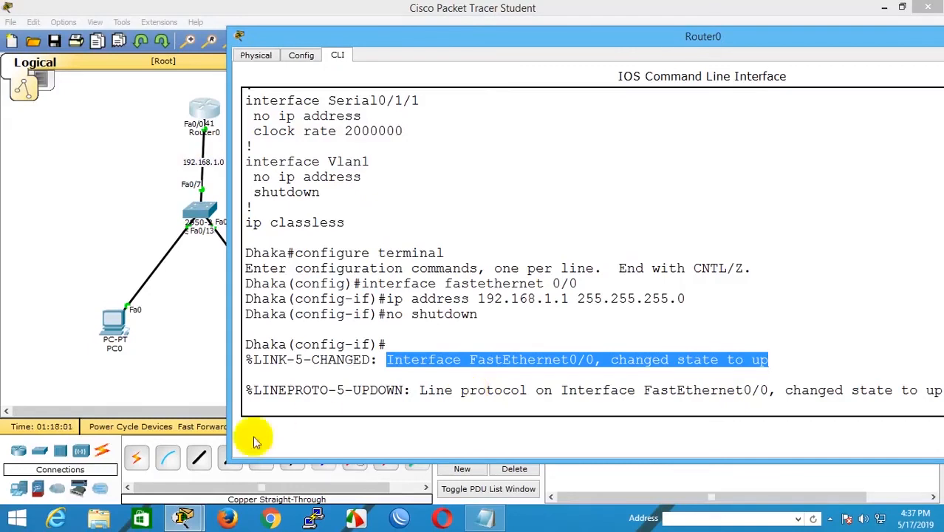
click(177, 325)
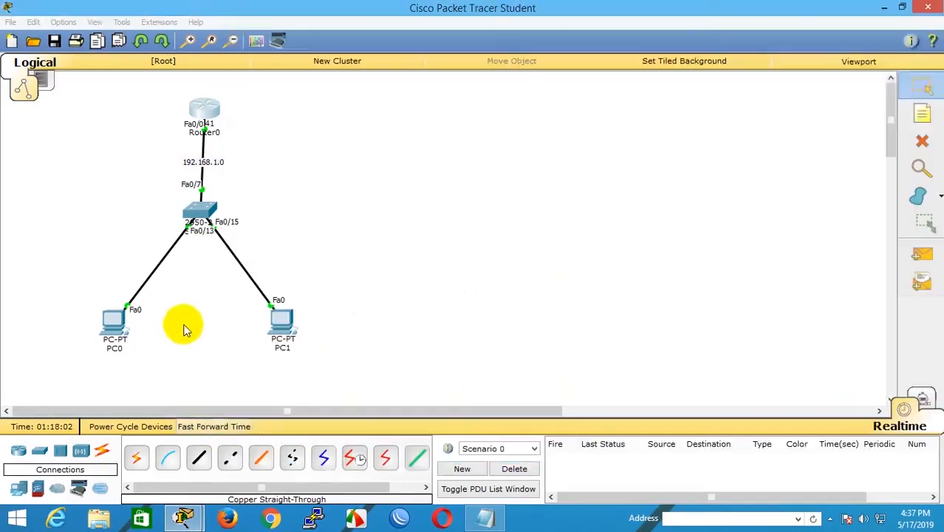
Copy the FastEthernet0/0 configuration commands from Router0's command line and paste them below the Saving Configuration section of the Notepad notes
click(204, 111)
click(538, 347)
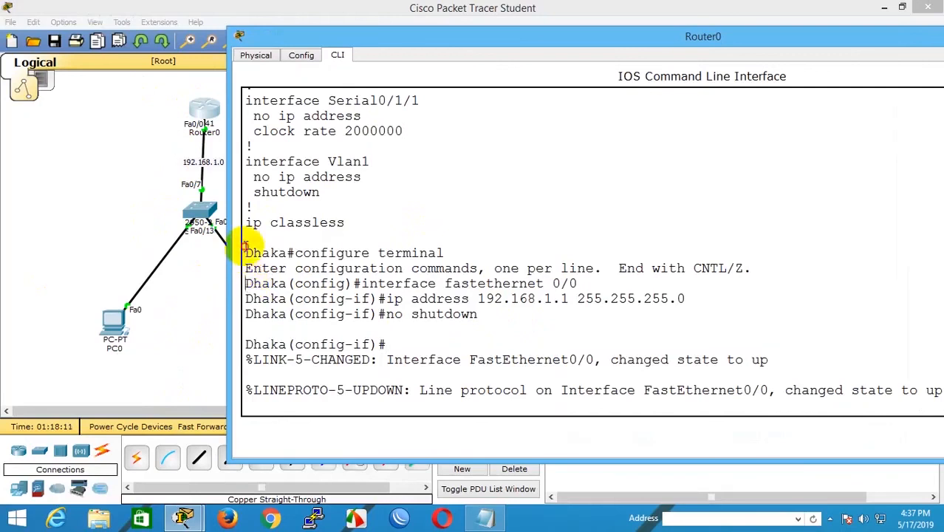
drag(245, 254, 483, 314)
click(417, 296)
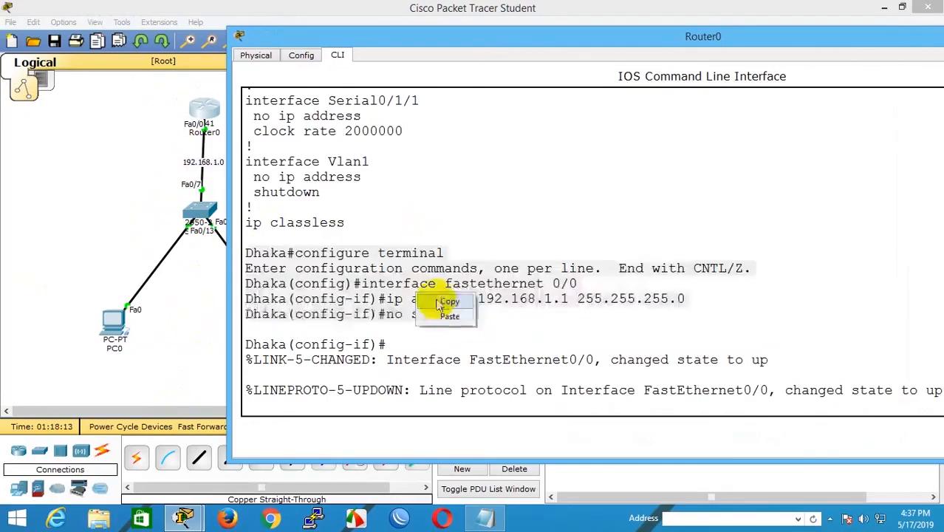
click(443, 298)
click(484, 517)
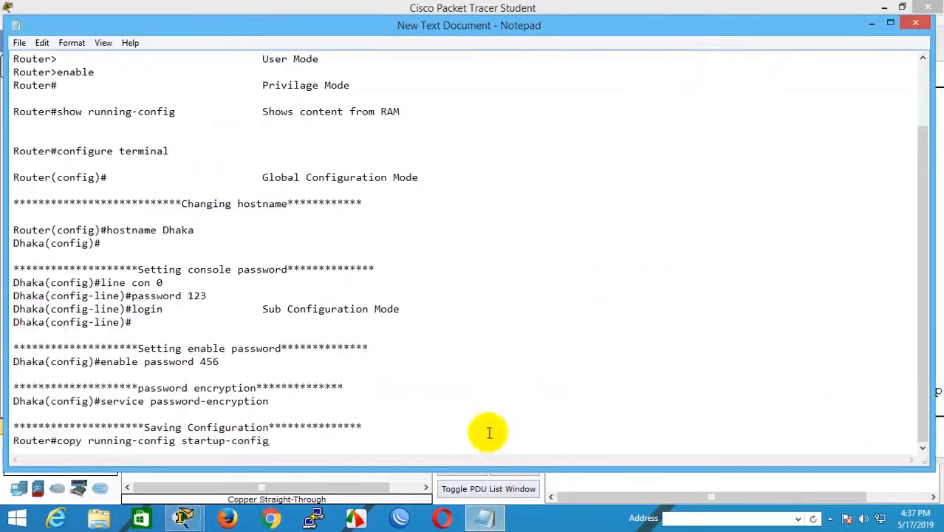
key(Return)
key(Return)
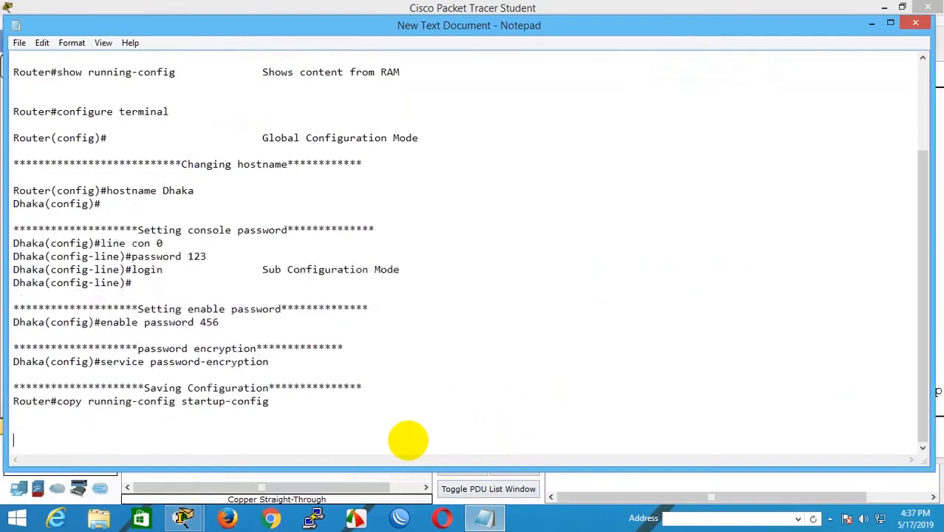
key(ctrl+v)
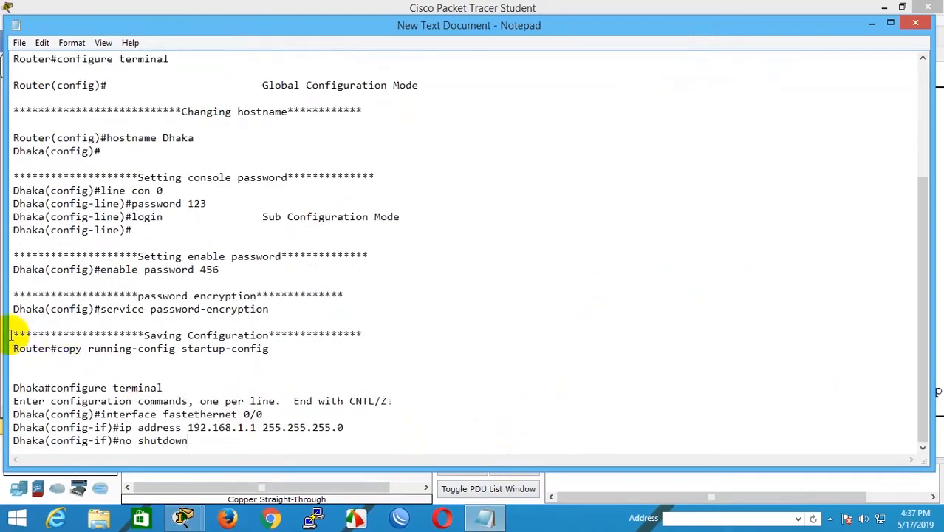
Add a starred "Setting IP Address" heading above the pasted commands, reusing the enable password section's heading
drag(13, 257, 376, 255)
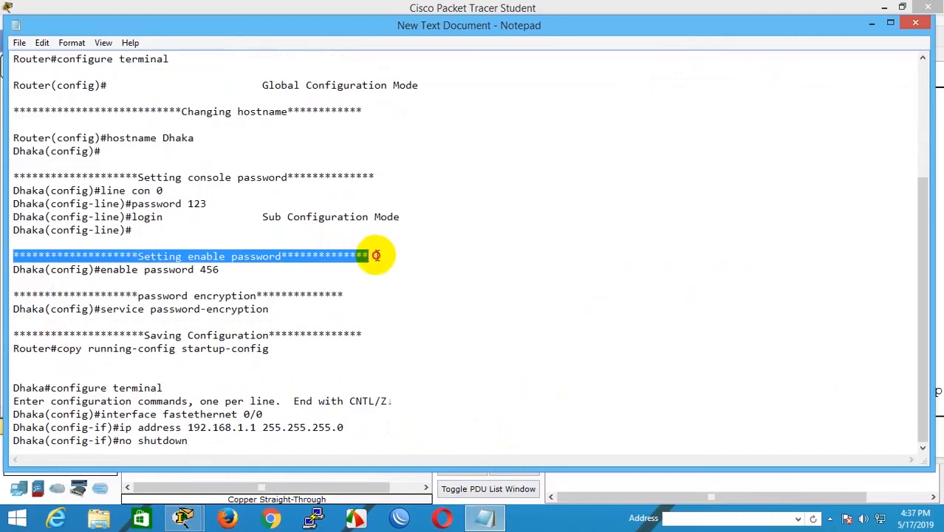
click(109, 371)
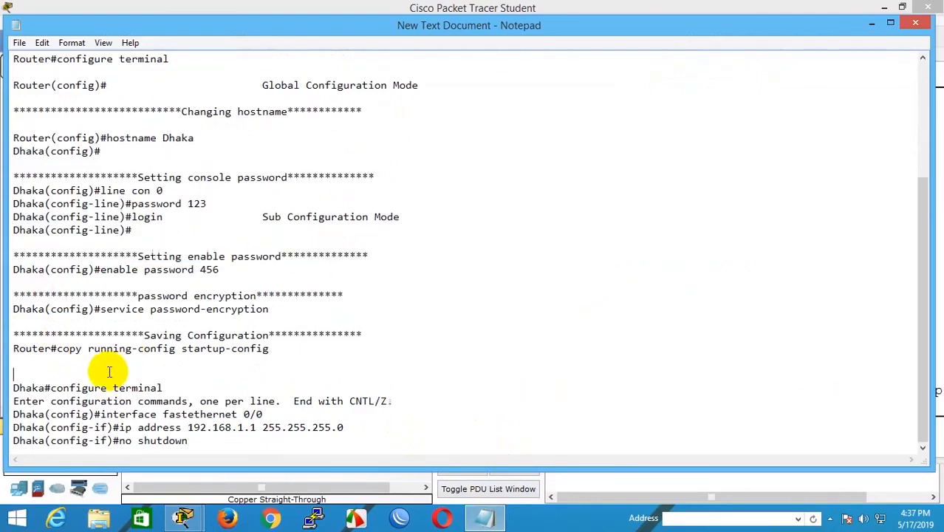
key(ctrl+v)
click(182, 374)
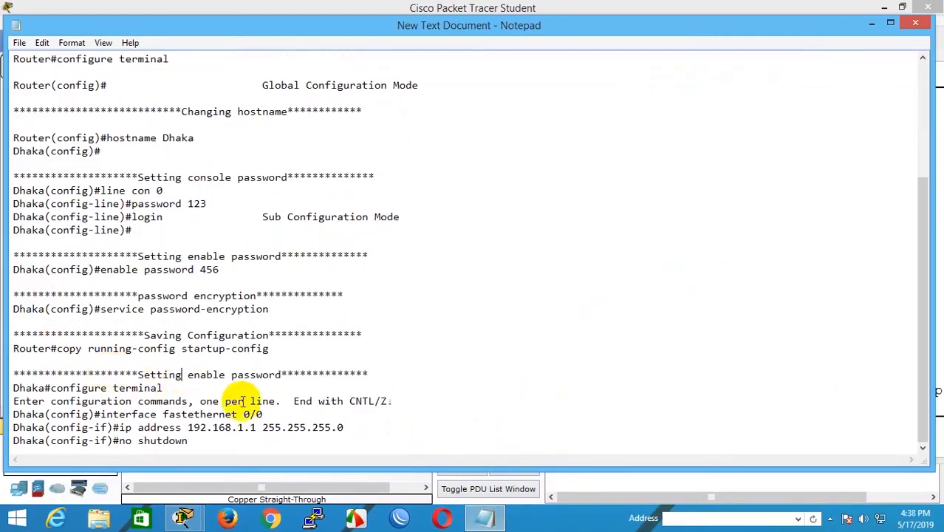
text(IP )
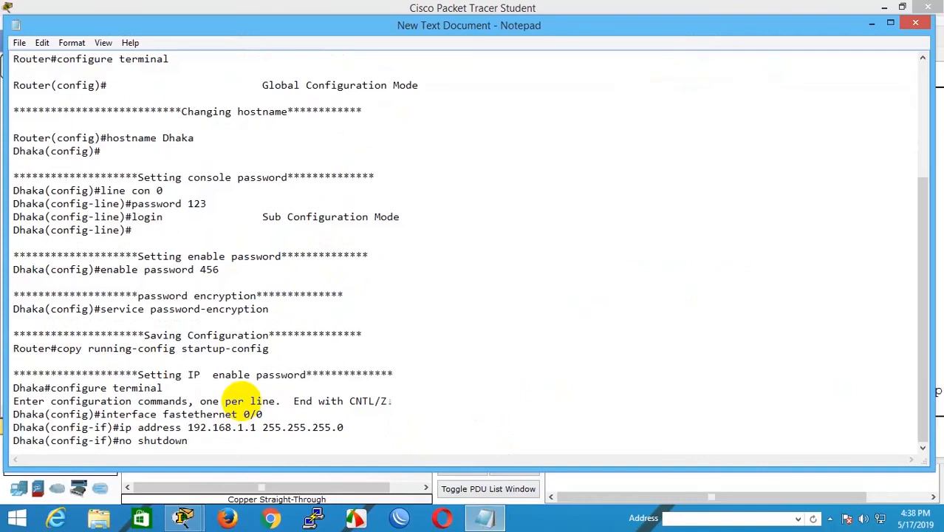
text(Address)
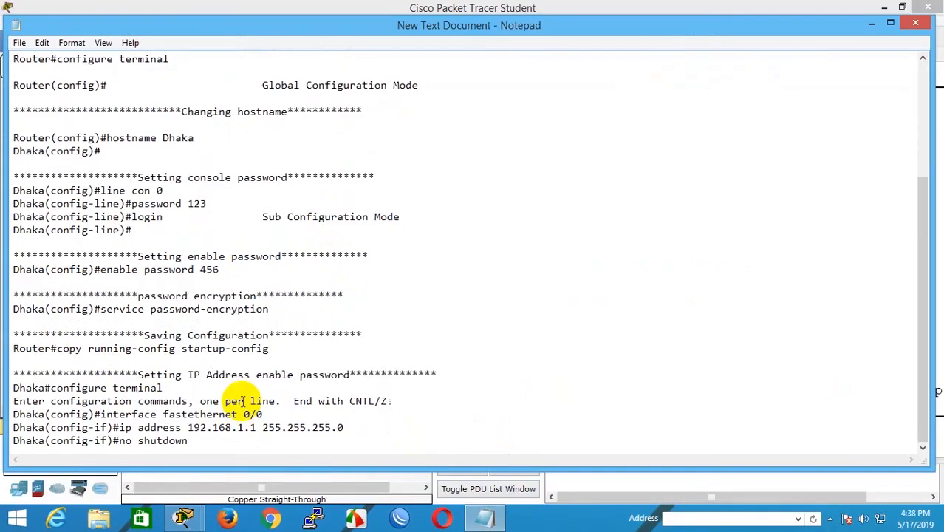
key(Delete)
key(Delete)
key(Delete)
key(Delete)
key(Delete)
key(Delete)
key(Delete)
key(Delete)
key(Delete)
key(Delete)
key(Delete)
key(Delete)
key(Delete)
key(Delete)
key(Delete)
key(Delete)
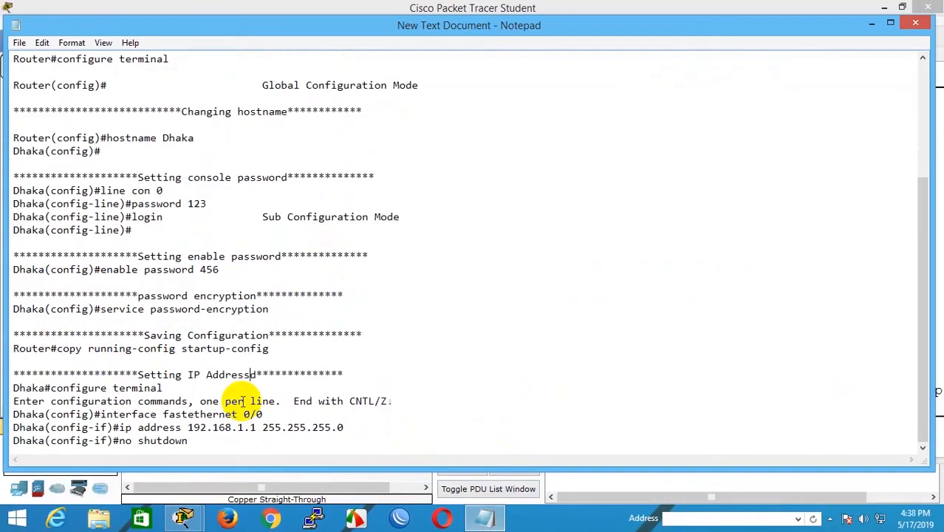
Switch back to Packet Tracer, get a fresh interface prompt in Router0's command line and review the ip address and no shutdown commands
click(159, 9)
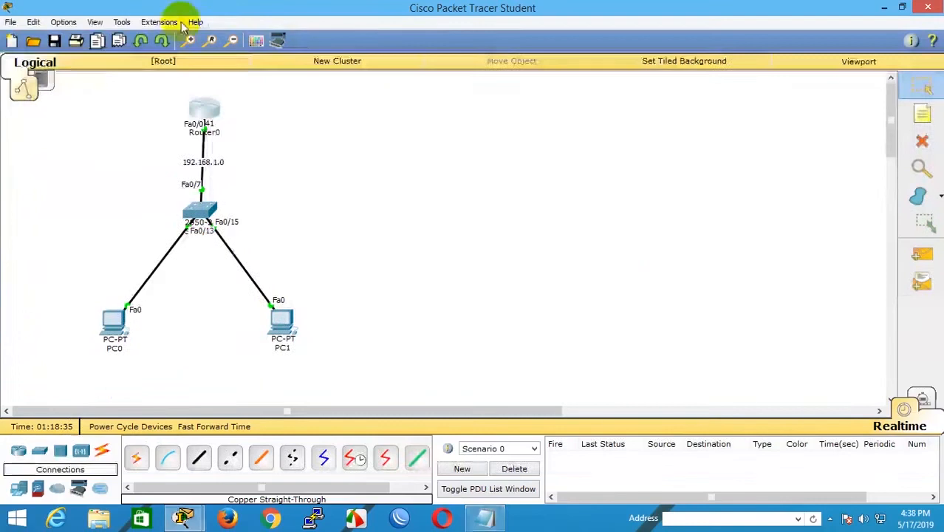
click(206, 111)
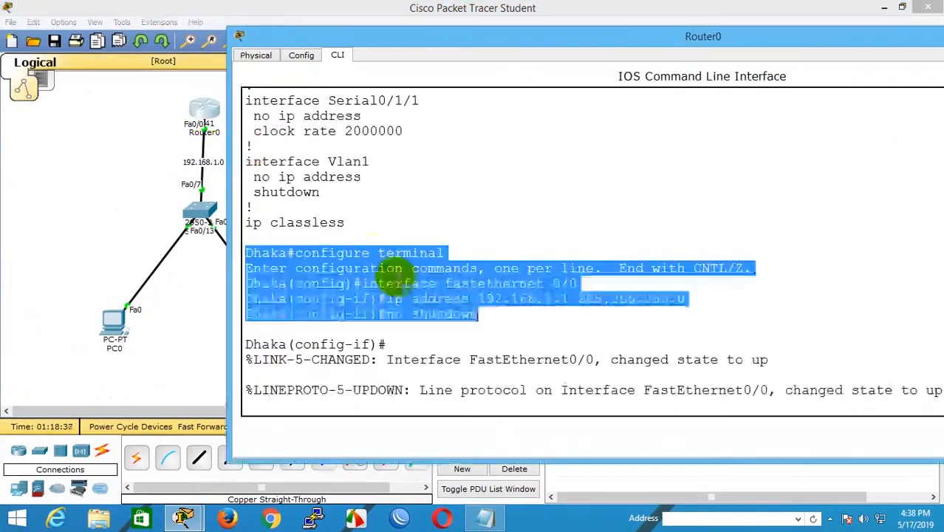
key(Return)
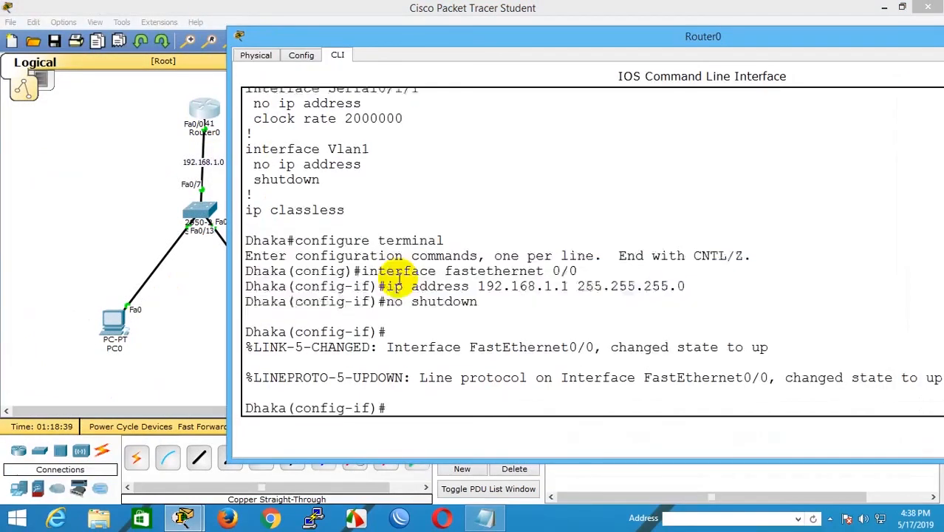
key(Return)
key(Return)
key(Return)
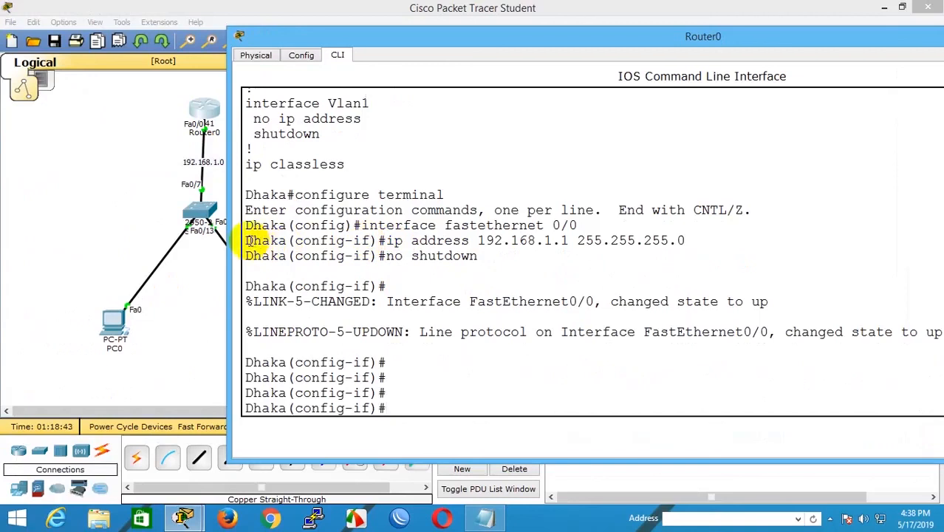
drag(250, 240, 507, 263)
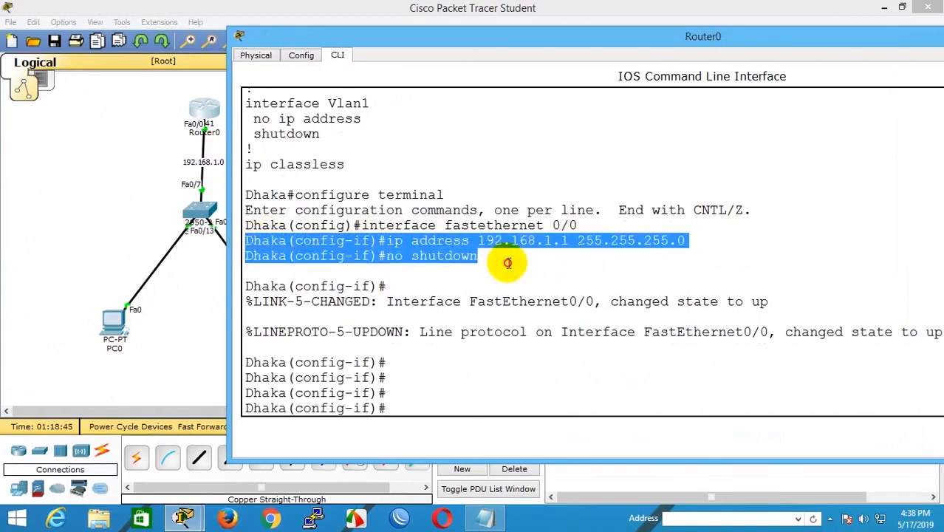
click(456, 389)
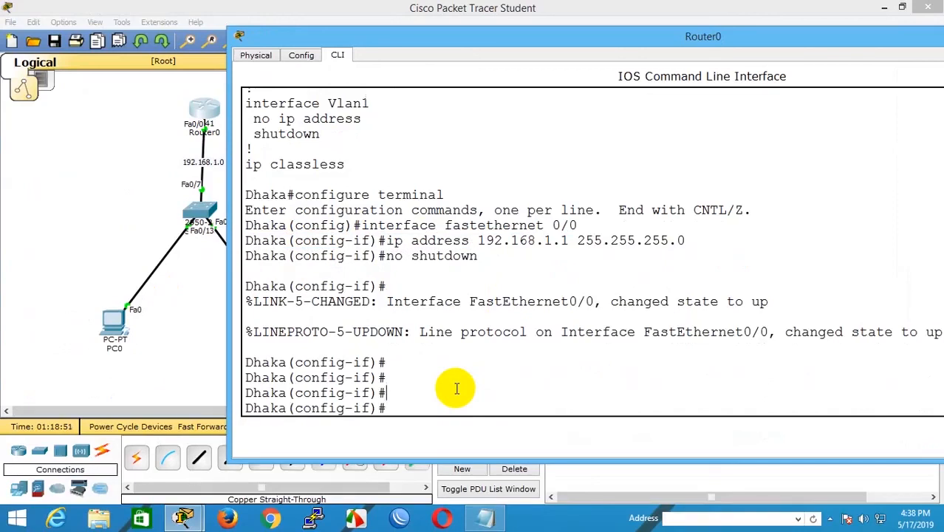
Set FastEthernet0/0's description to To_LAN_Switch, checking the topology before submitting the command
text(description)
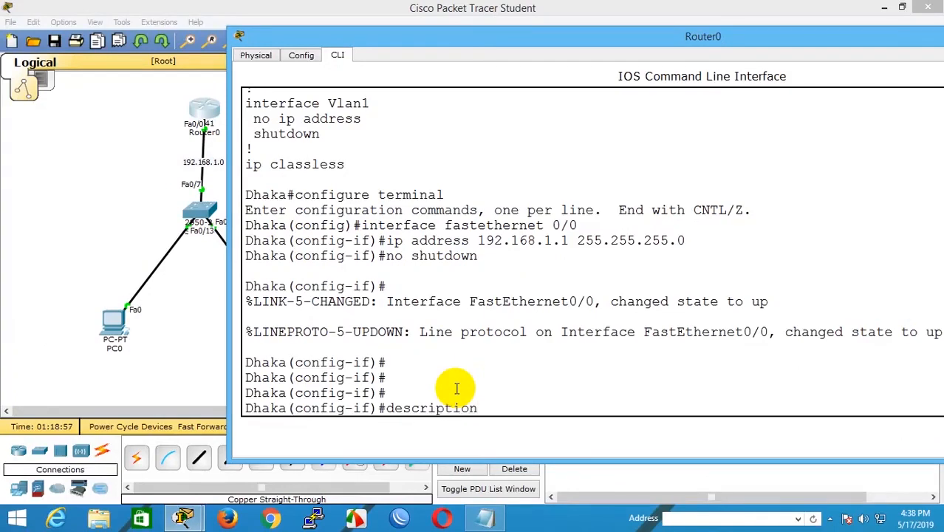
text( To )
text(LAN)
key(BackSpace)
text(_S)
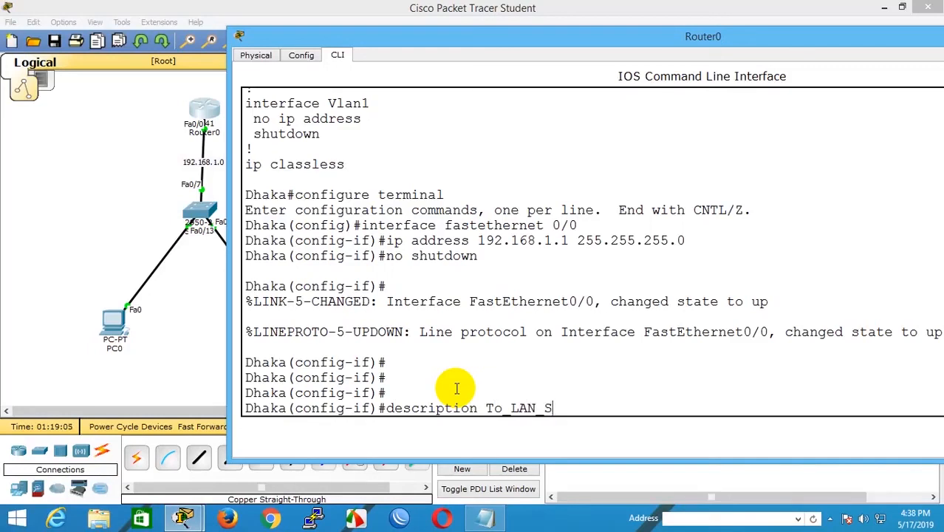
text(witch)
click(141, 139)
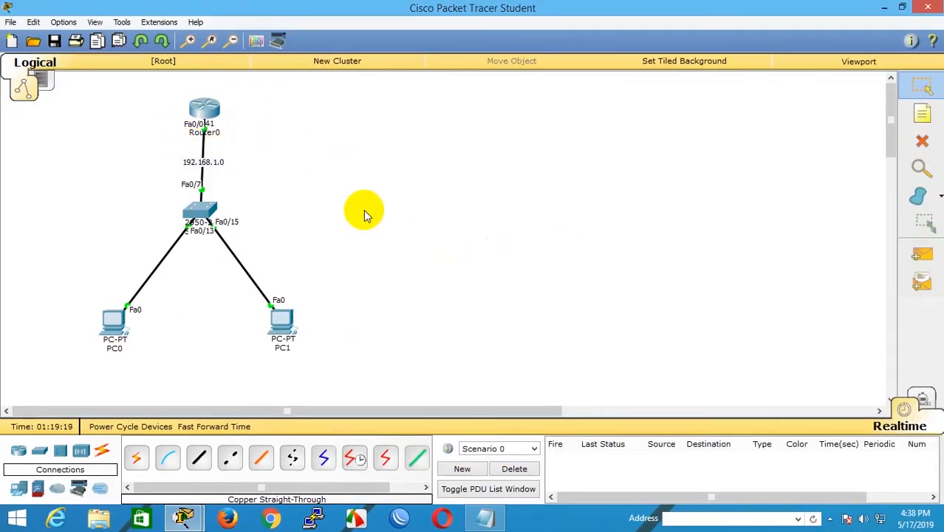
click(205, 108)
drag(493, 408, 593, 410)
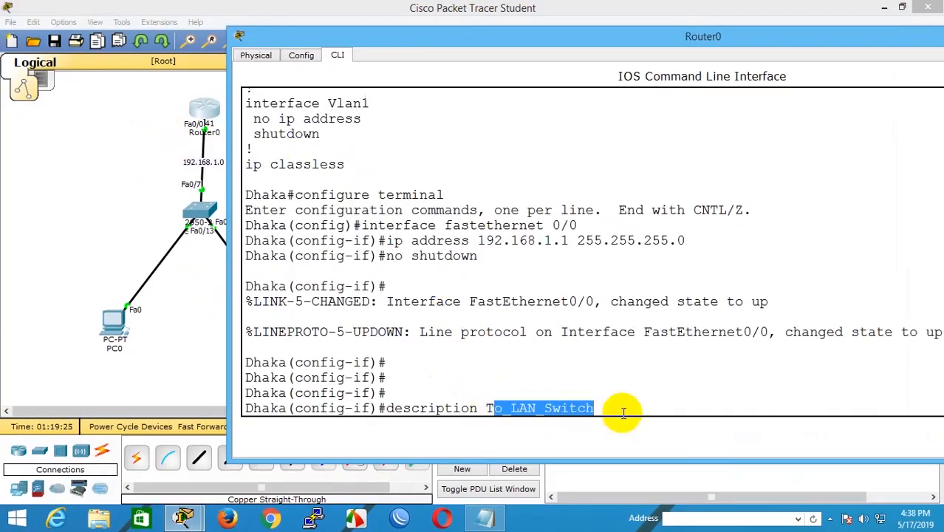
click(622, 412)
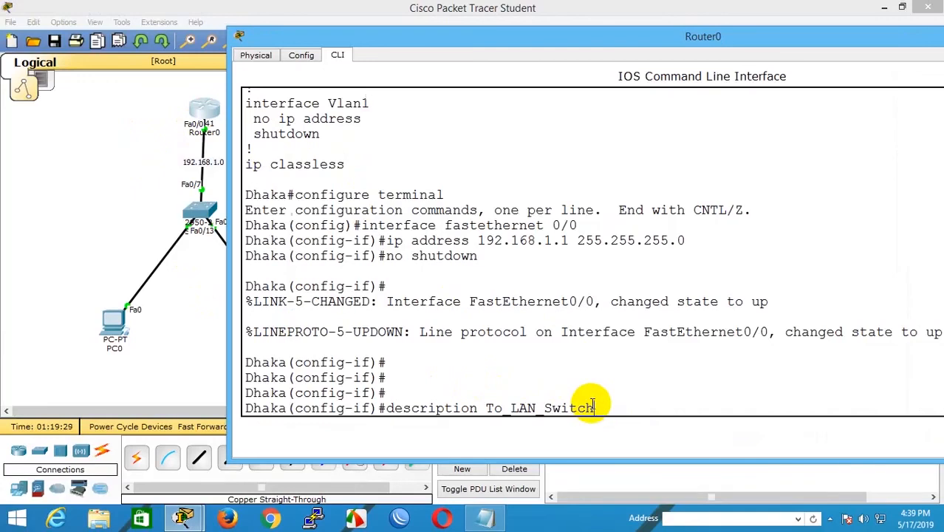
key(Return)
Return to privileged mode, display the running configuration and check FastEthernet0/0's description entry
key(ctrl+z)
key(Return)
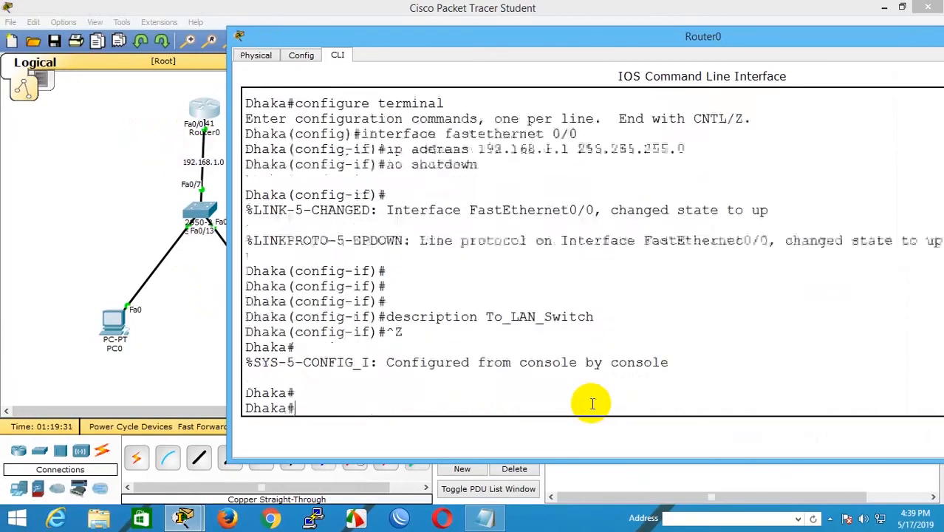
text(show run)
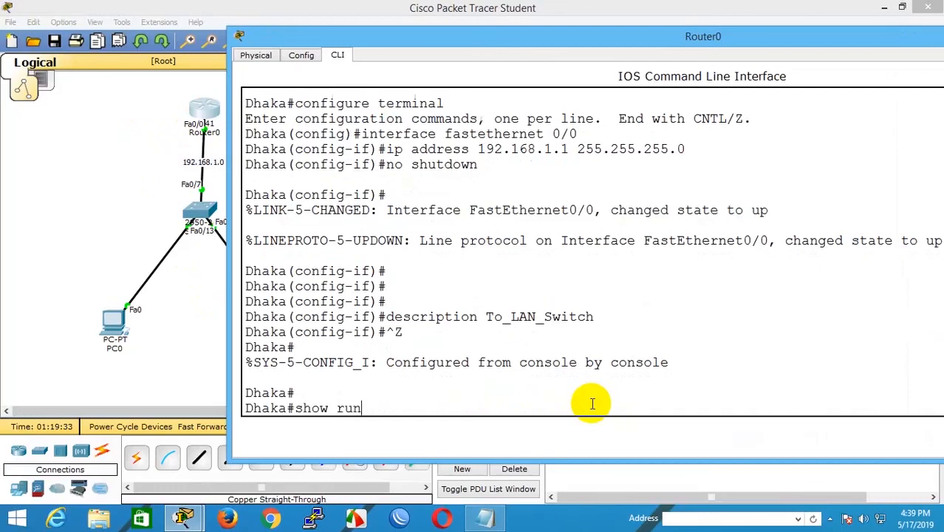
text(ning-config)
key(Return)
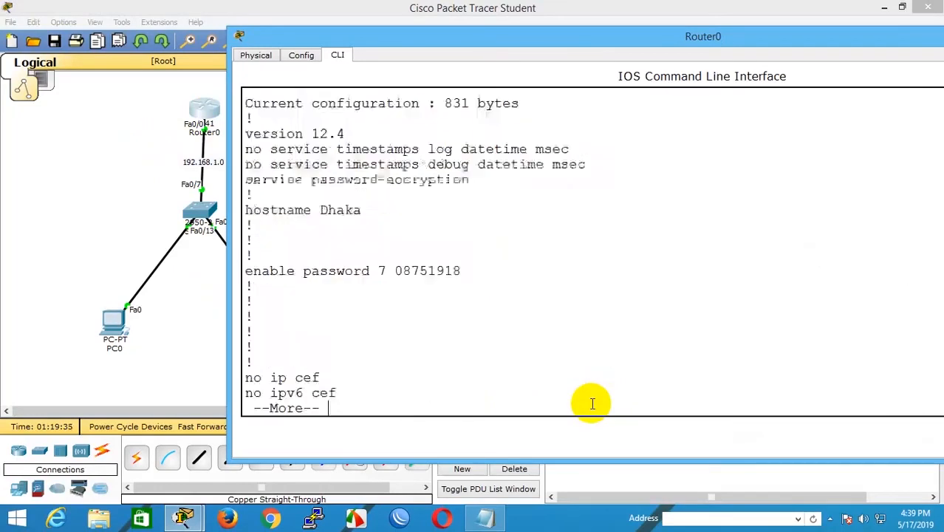
key(Return)
key(Return)
key(Return)
key(Return)
key(Return)
key(Return)
key(Return)
key(Return)
key(Return)
key(Return)
key(Return)
key(Return)
key(Return)
key(Return)
key(Return)
key(Return)
key(Return)
key(Return)
key(Return)
key(Return)
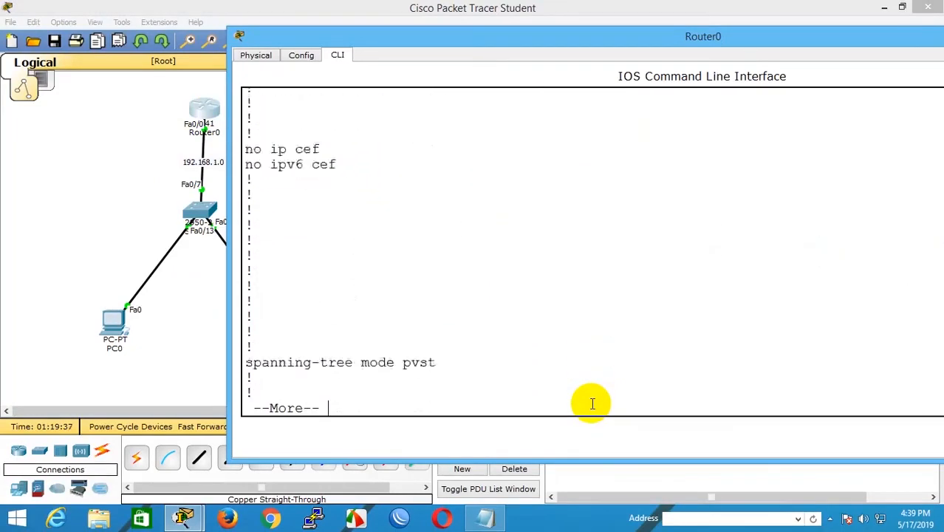
key(Return)
key(Return)
key(Return)
key(Return)
key(Return)
key(Return)
key(Return)
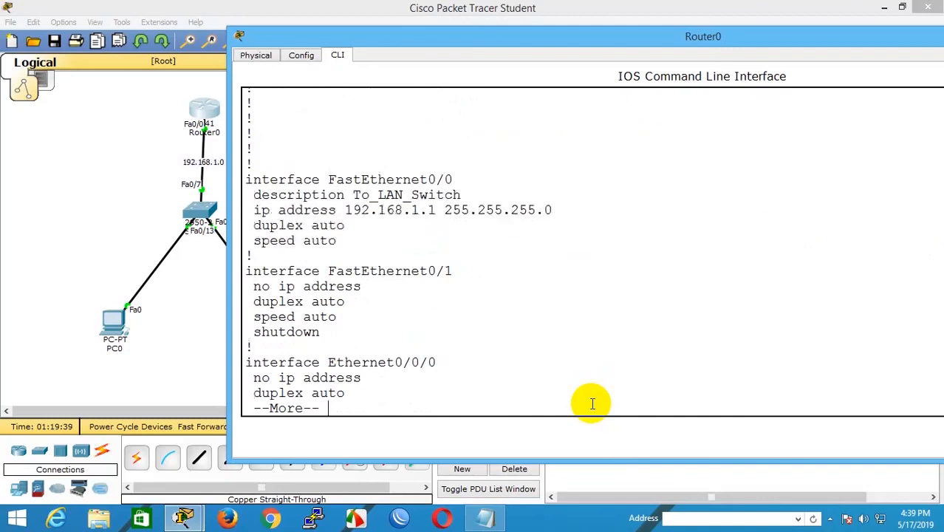
drag(353, 194, 465, 194)
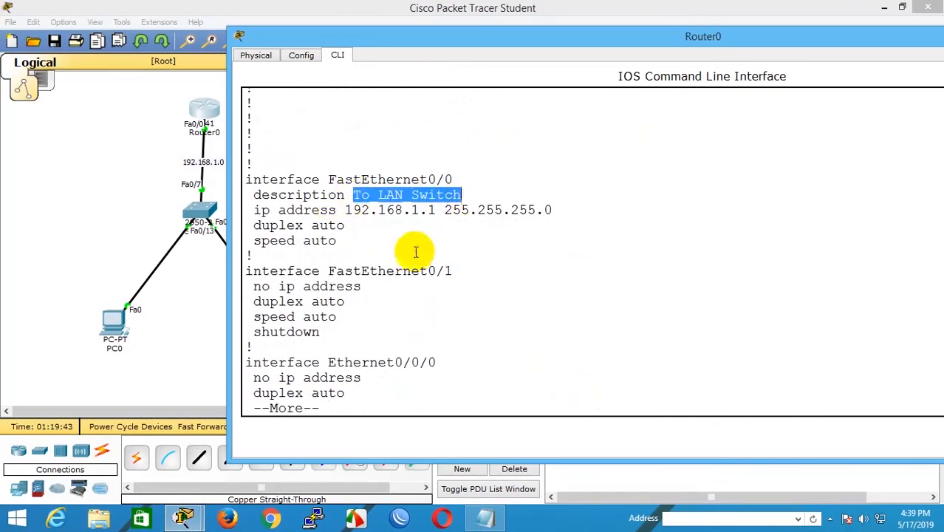
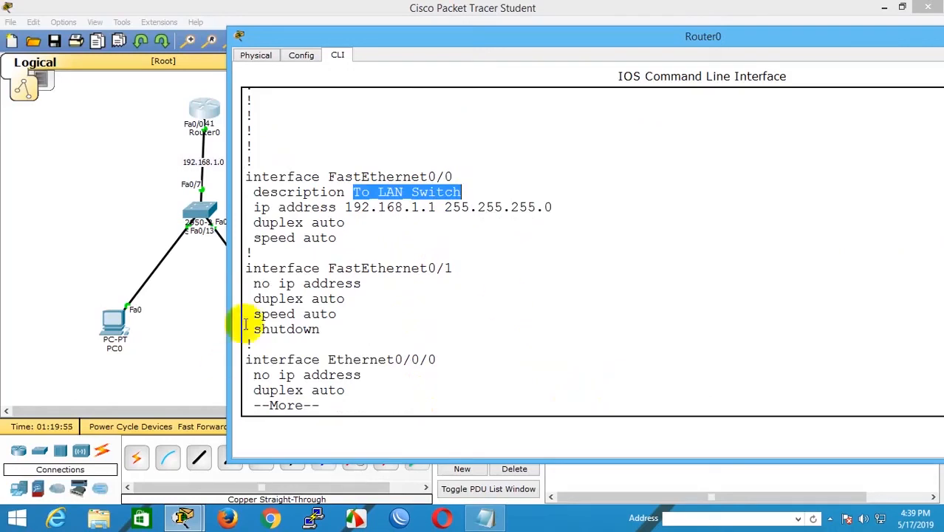
Compare the FastEthernet0/0 and FastEthernet0/1 address entries in Router0's running configuration
drag(253, 283, 385, 283)
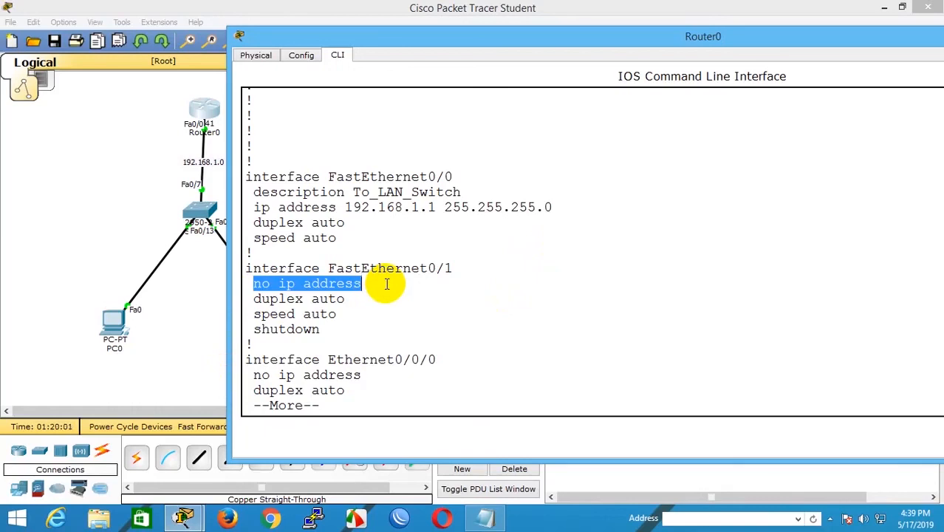
click(428, 279)
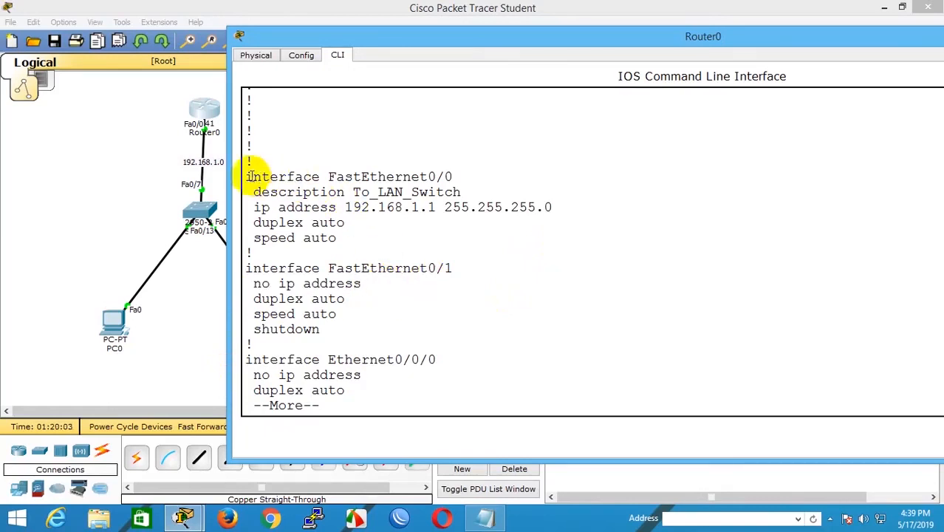
drag(252, 180, 452, 178)
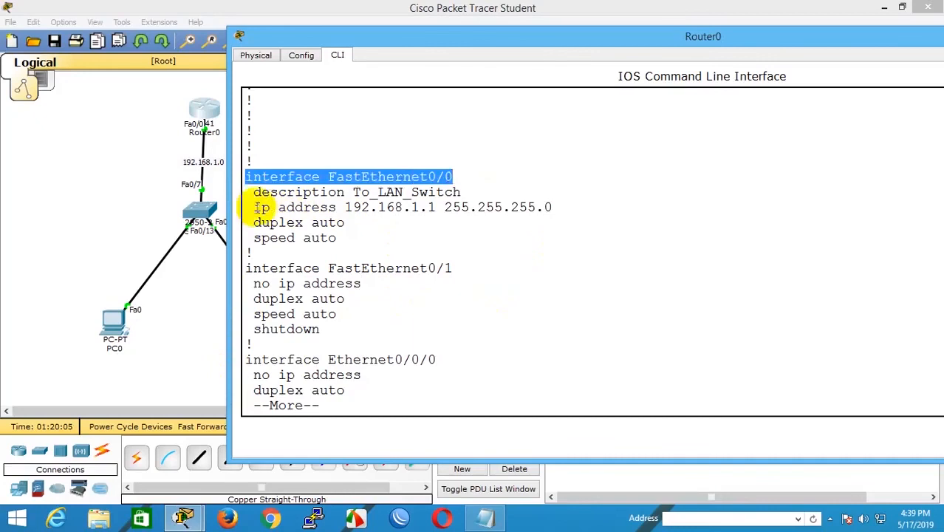
drag(259, 208, 566, 213)
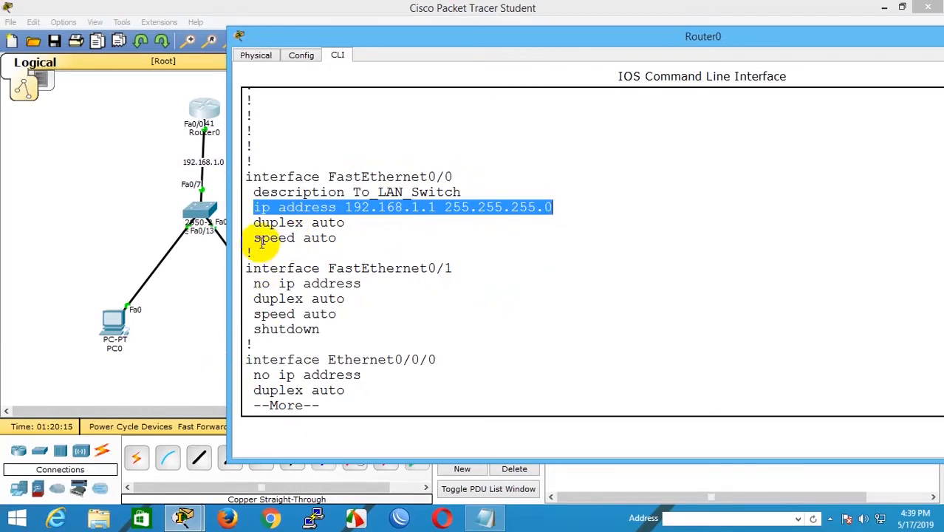
Give PC0 the static IP address 192.168.1.2 with subnet mask 255.255.255.0
click(53, 243)
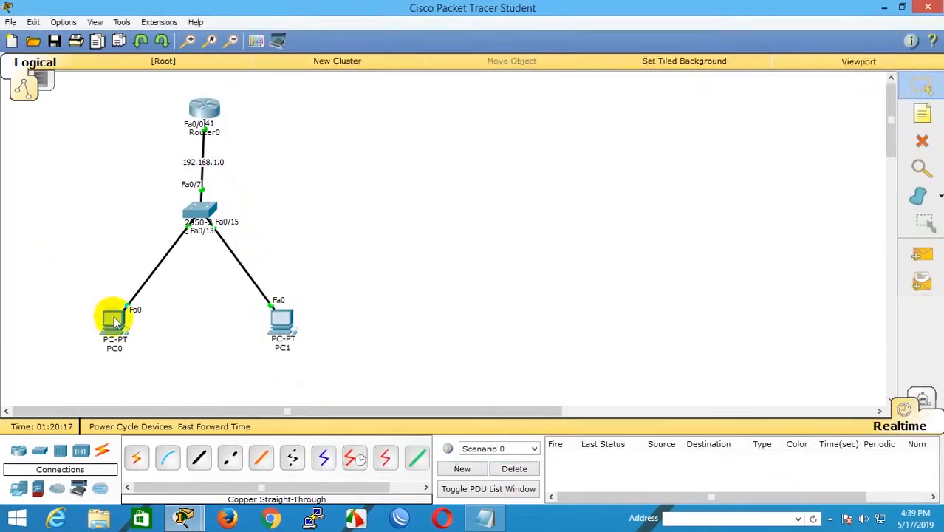
click(116, 327)
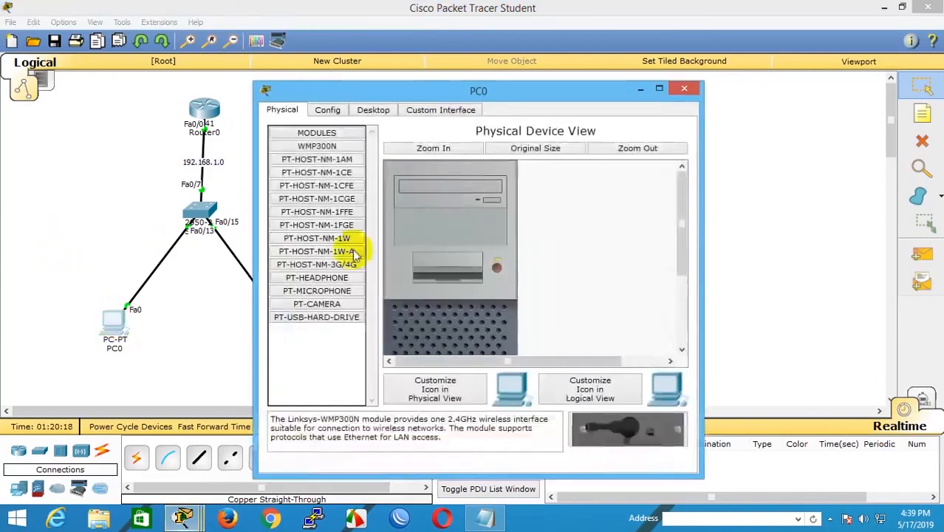
click(377, 110)
click(362, 161)
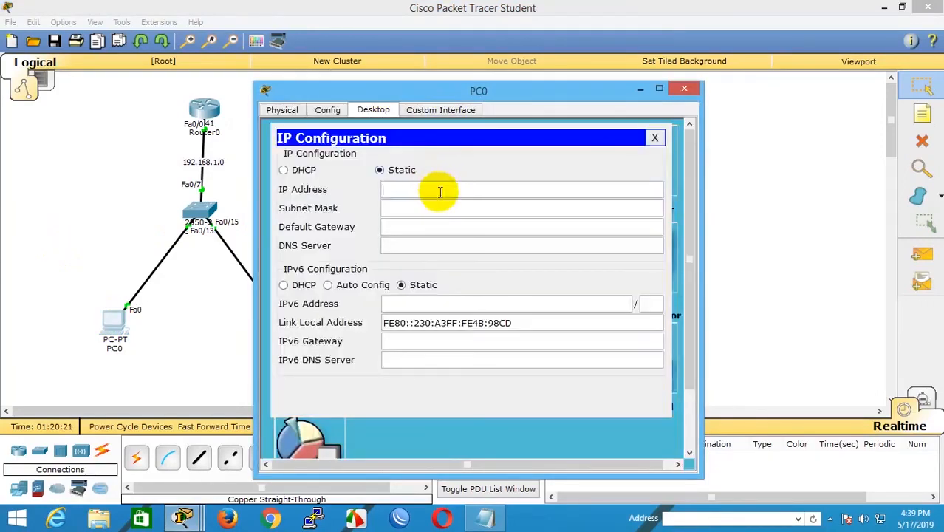
text(192.168.1.3)
key(BackSpace)
click(449, 205)
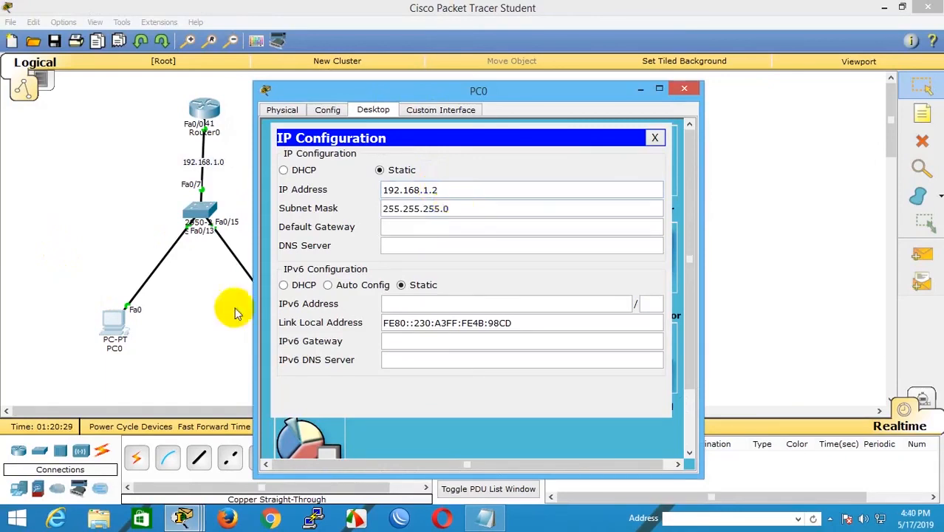
Copy PC0's IP address and use it as the PC's label in the topology, 192.168.1.2
drag(441, 189, 383, 190)
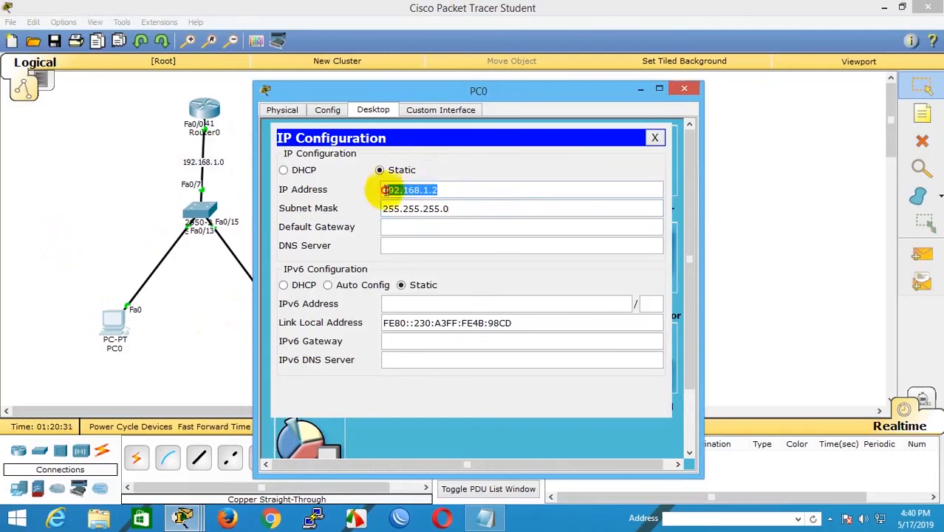
right_click(401, 189)
click(432, 248)
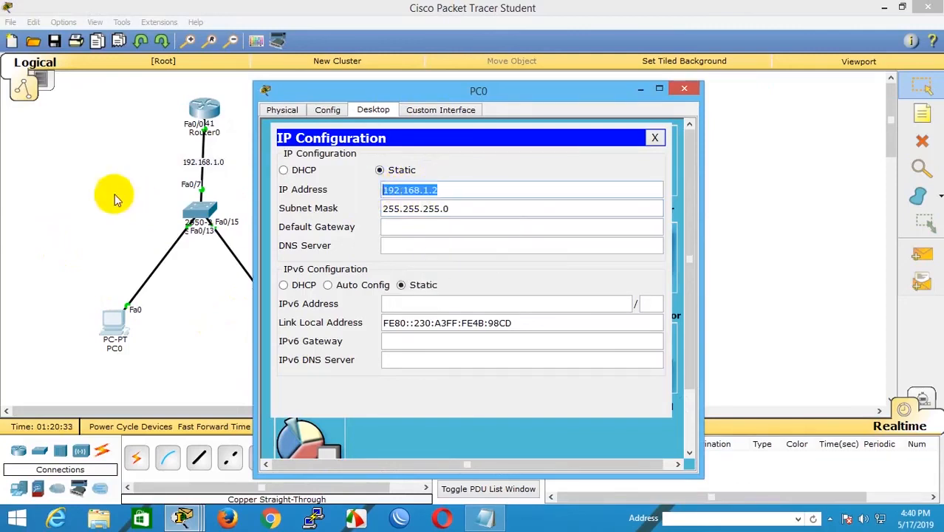
click(168, 356)
click(115, 347)
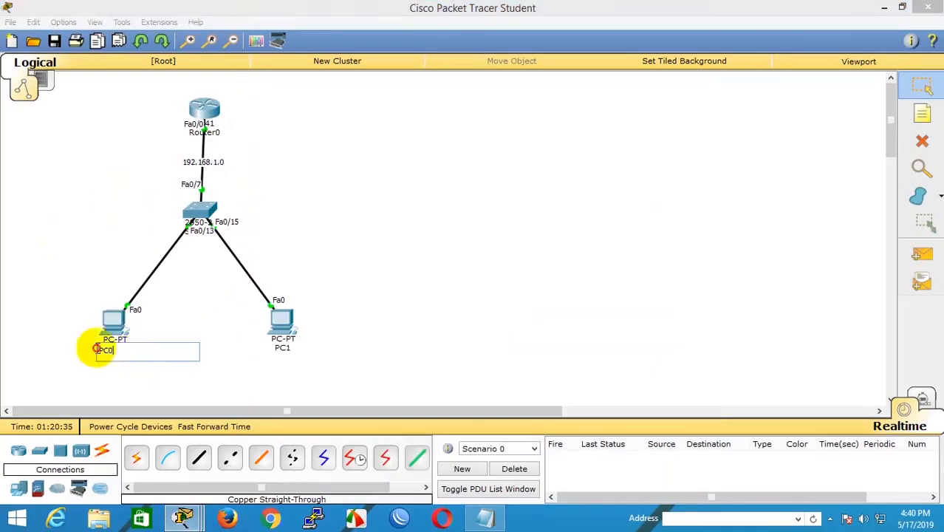
key(ctrl+v)
click(616, 172)
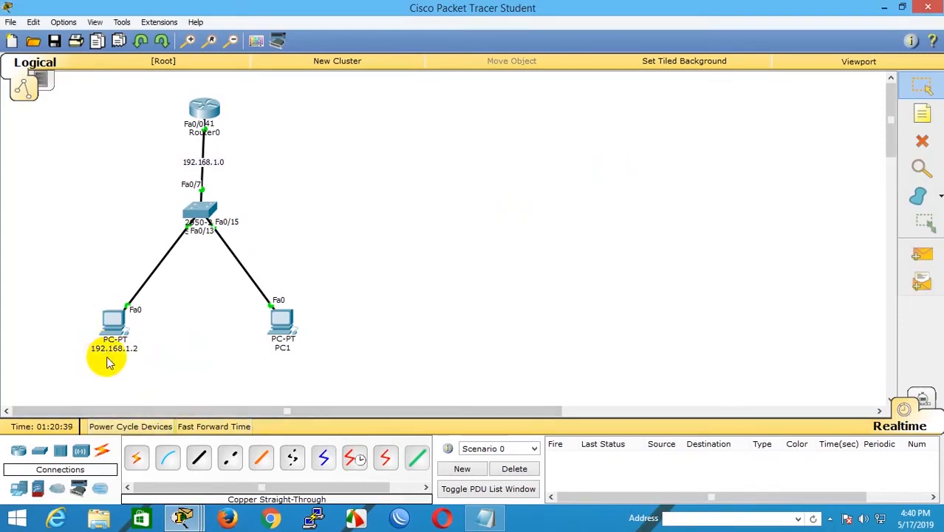
Give PC1 the static IP address 192.168.1.3 with subnet mask 255.255.255.0, reusing the copied address
click(284, 327)
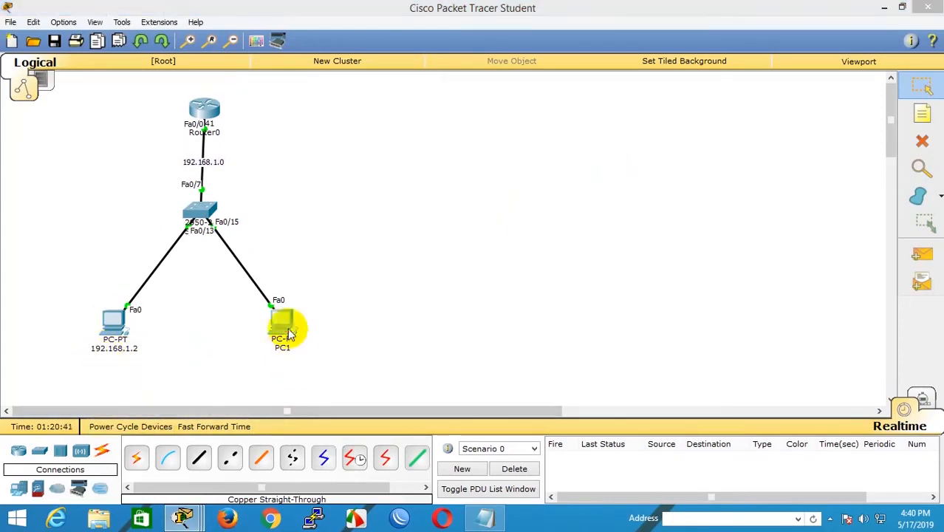
click(376, 109)
click(318, 164)
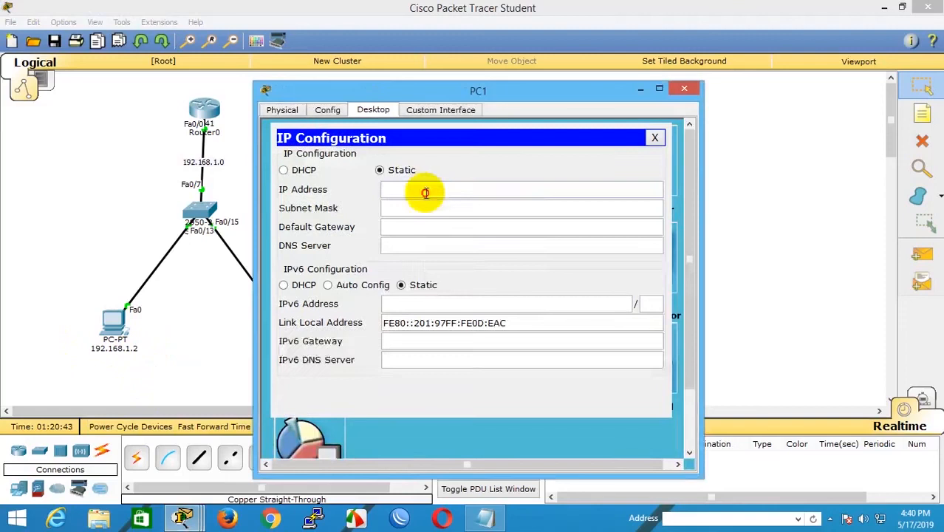
right_click(426, 192)
click(469, 270)
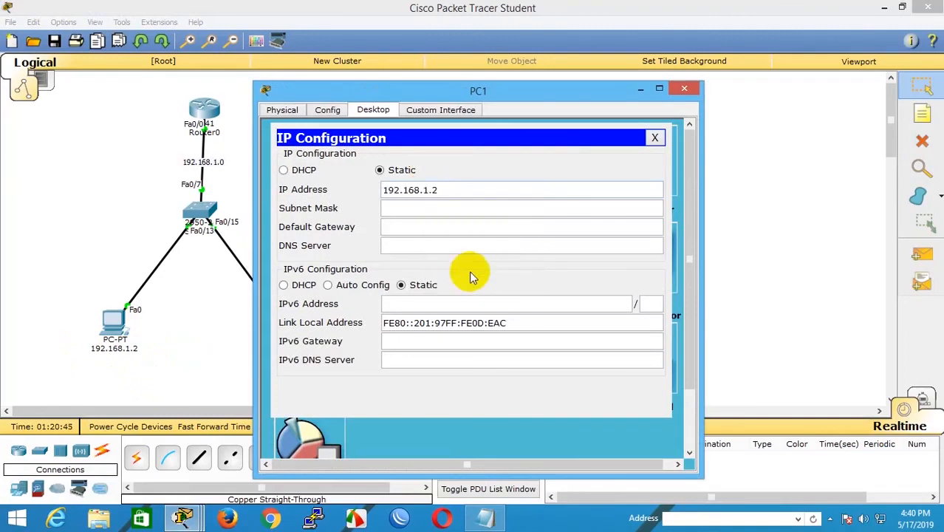
key(BackSpace)
text(3)
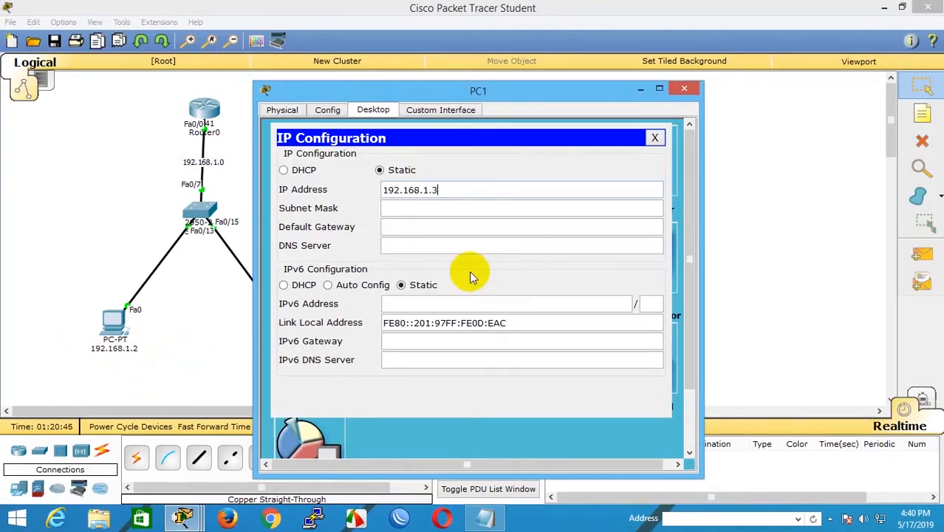
click(452, 208)
right_click(457, 230)
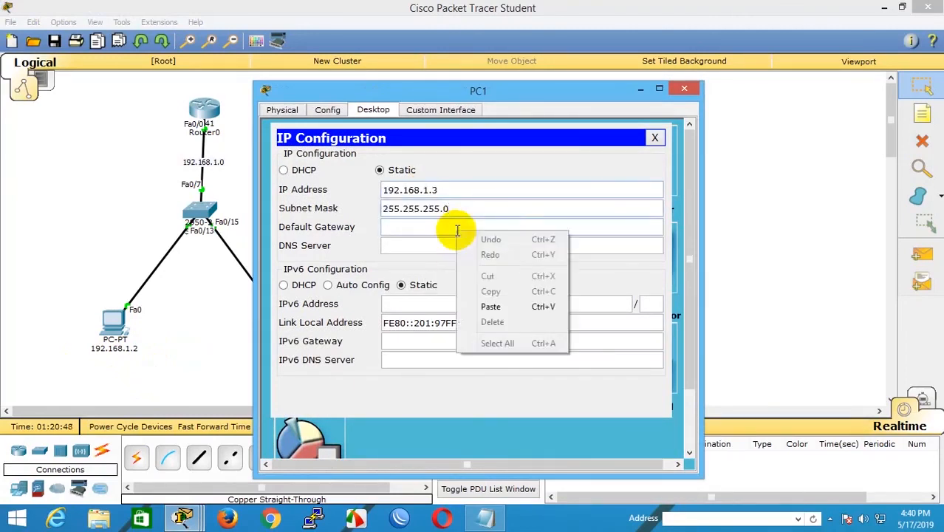
Rename PC1's topology label as 192.168.1.3 and shift the PC slightly closer to the other PC
click(113, 210)
click(281, 346)
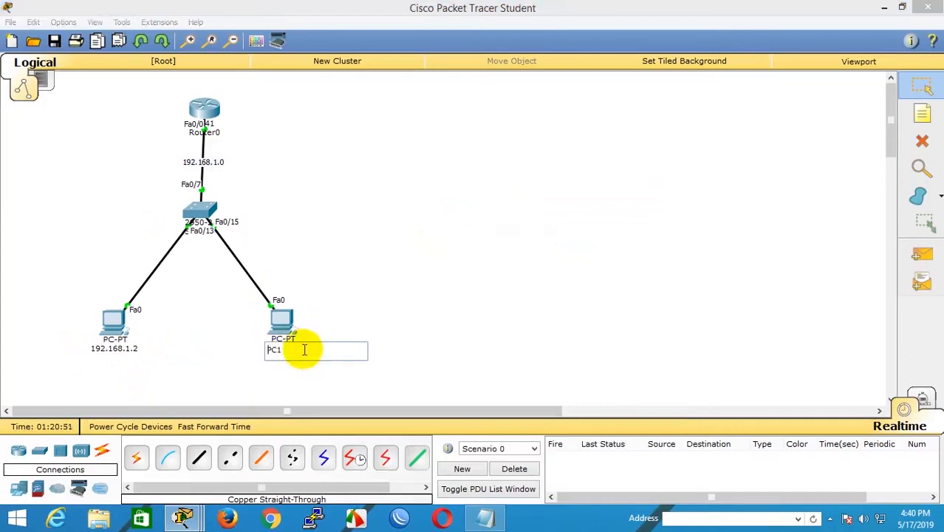
key(ctrl+v)
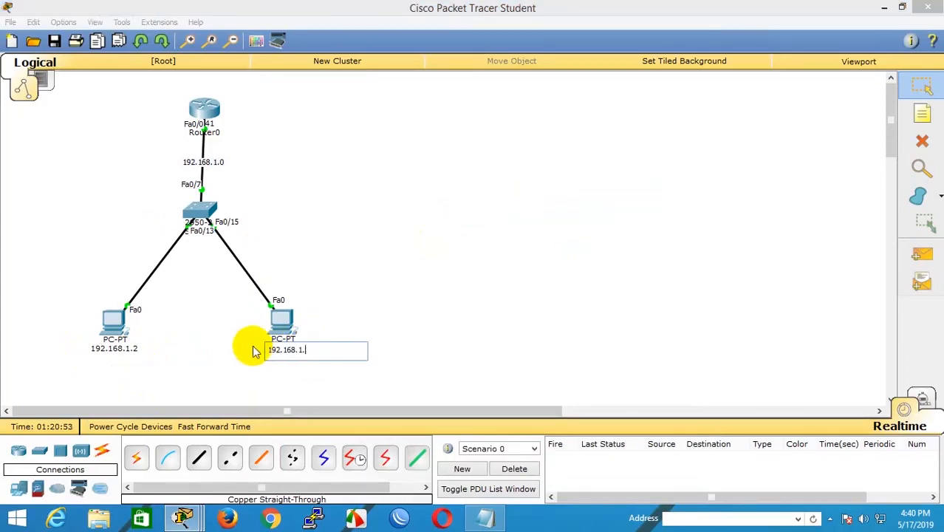
click(487, 227)
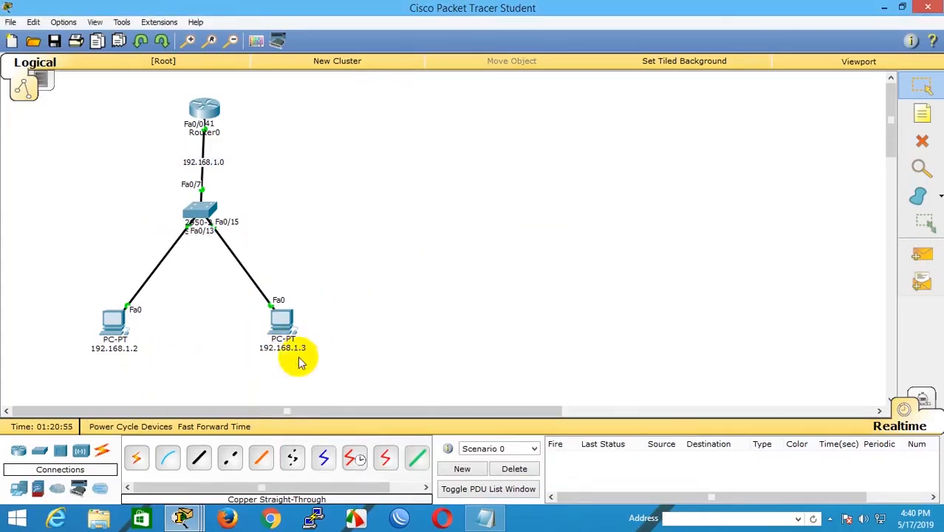
click(282, 327)
drag(326, 325, 276, 333)
click(116, 324)
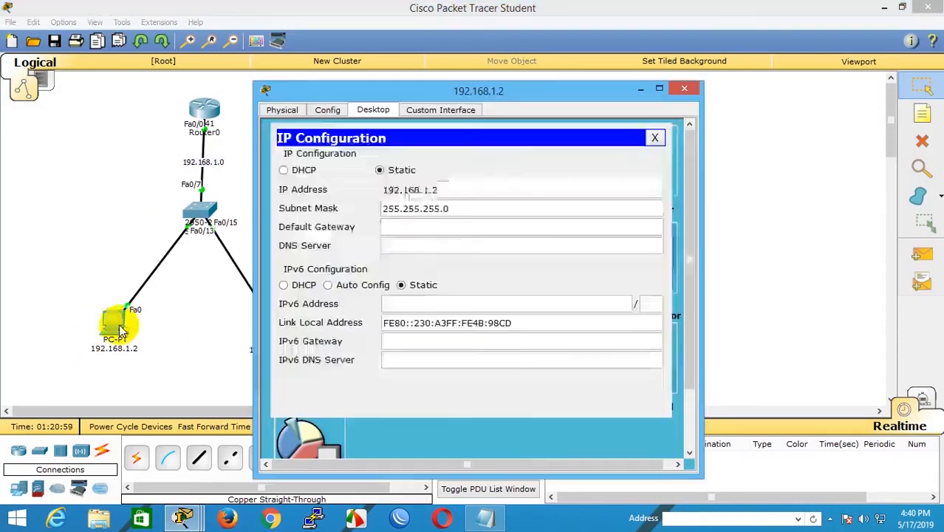
click(656, 139)
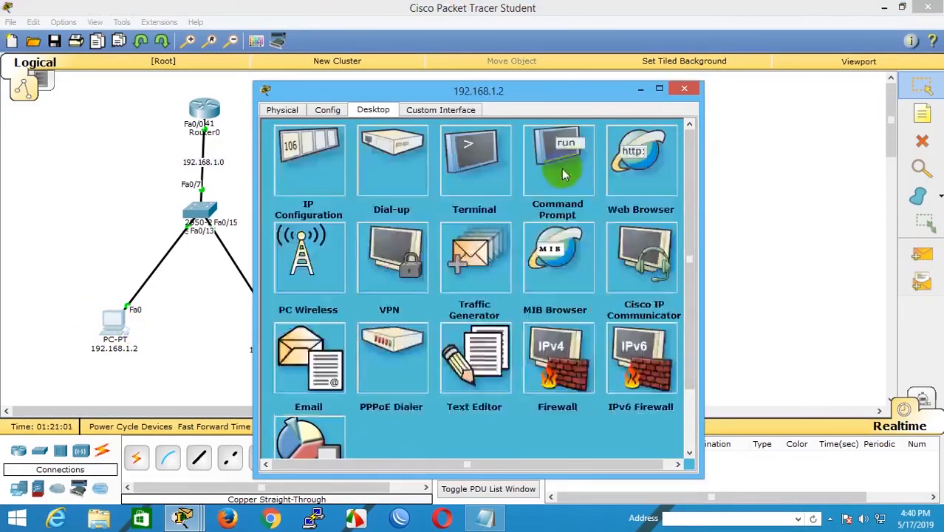
click(558, 158)
click(683, 88)
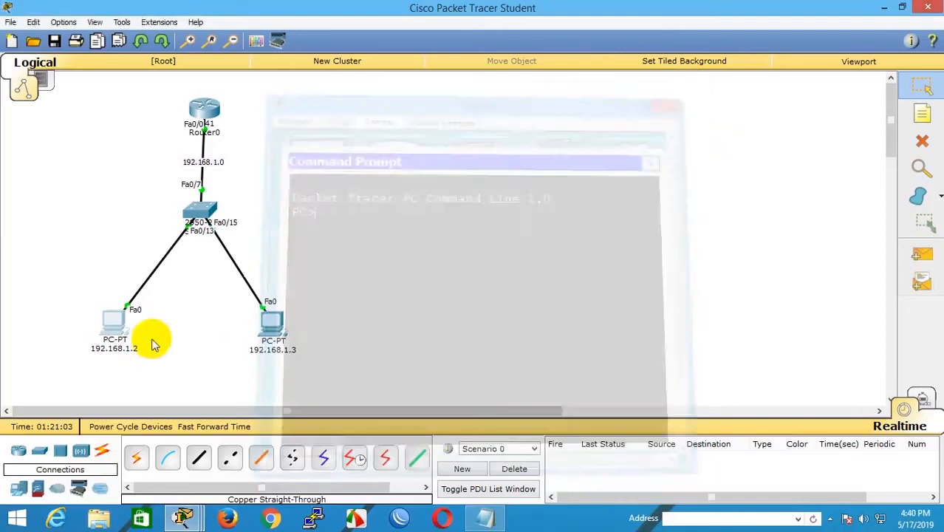
Check the IP configuration of PC 192.168.1.2 and ping 192.168.1.3 from its Command Prompt, keeping the topology in view
click(115, 325)
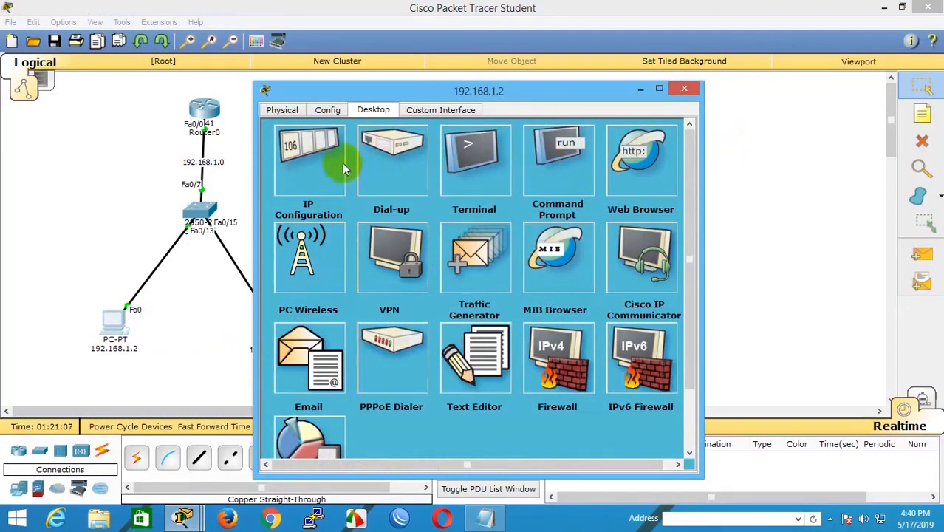
click(315, 158)
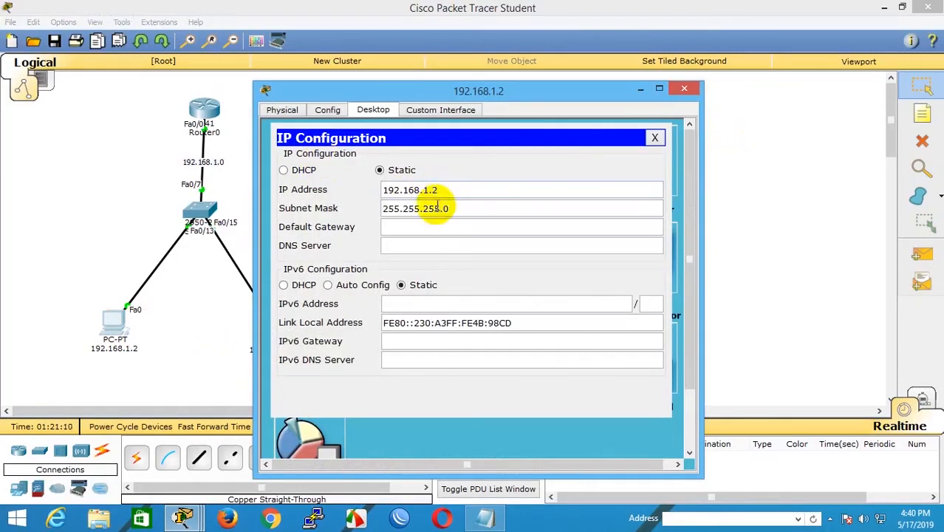
click(654, 137)
click(552, 163)
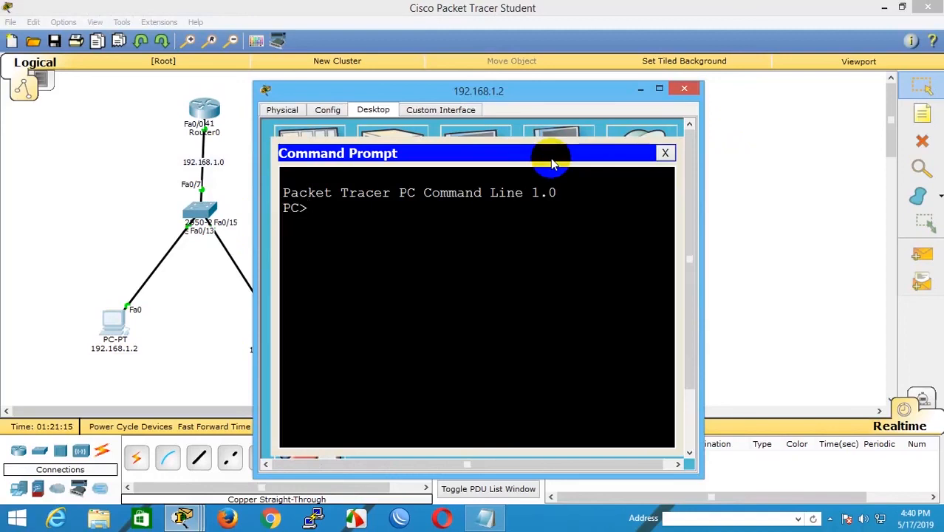
text(ping)
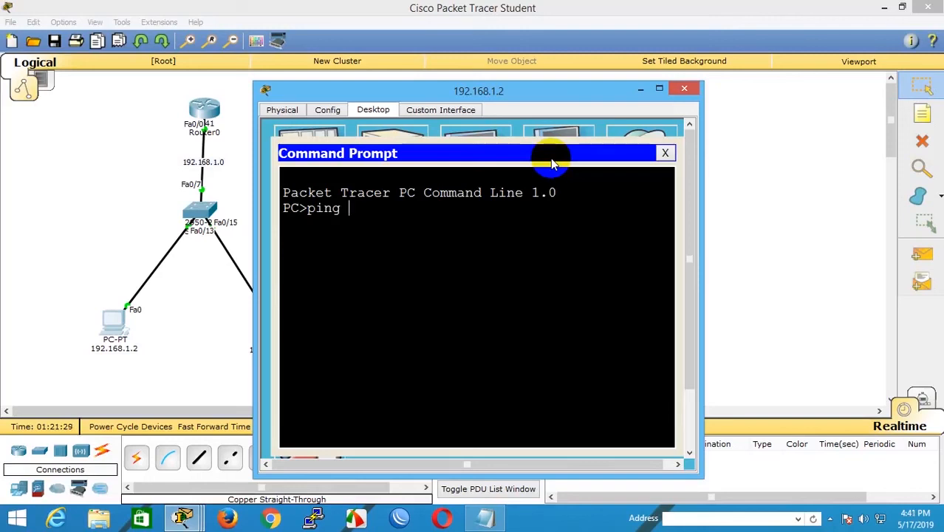
text(192.168.1.3)
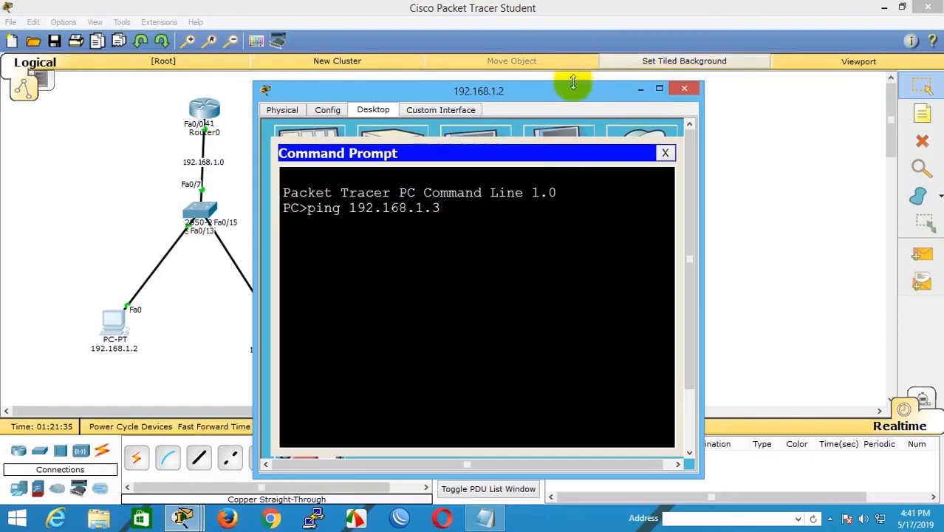
drag(605, 89, 695, 85)
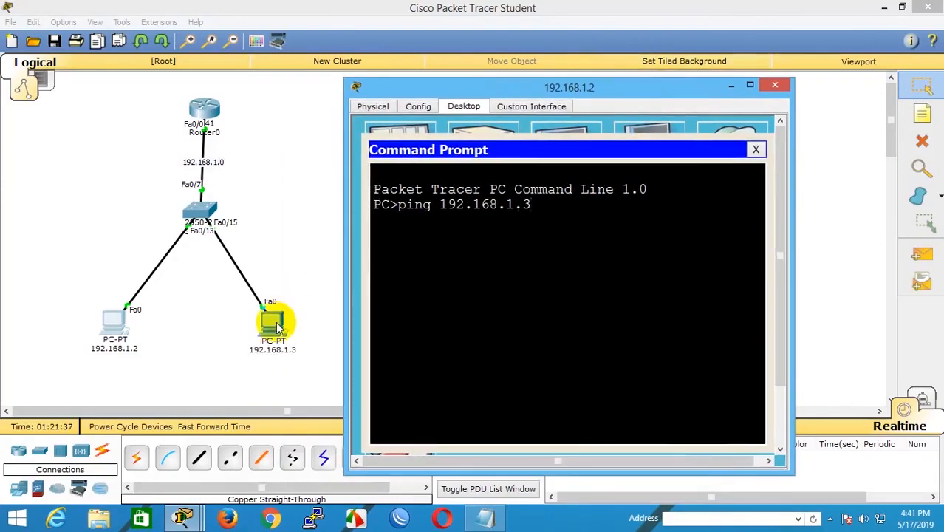
key(Return)
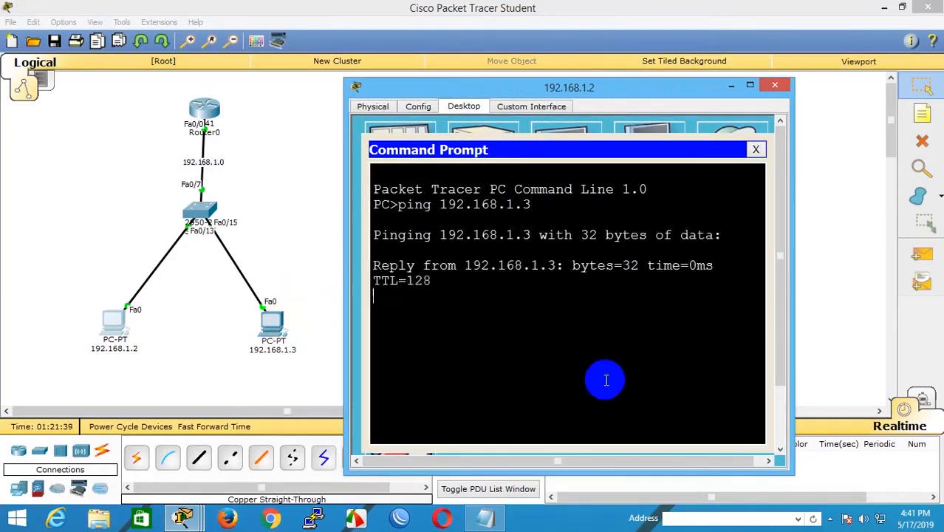
Widen the Command Prompt window and ping the router at 192.168.1.1 by editing the previous command
drag(792, 312, 938, 341)
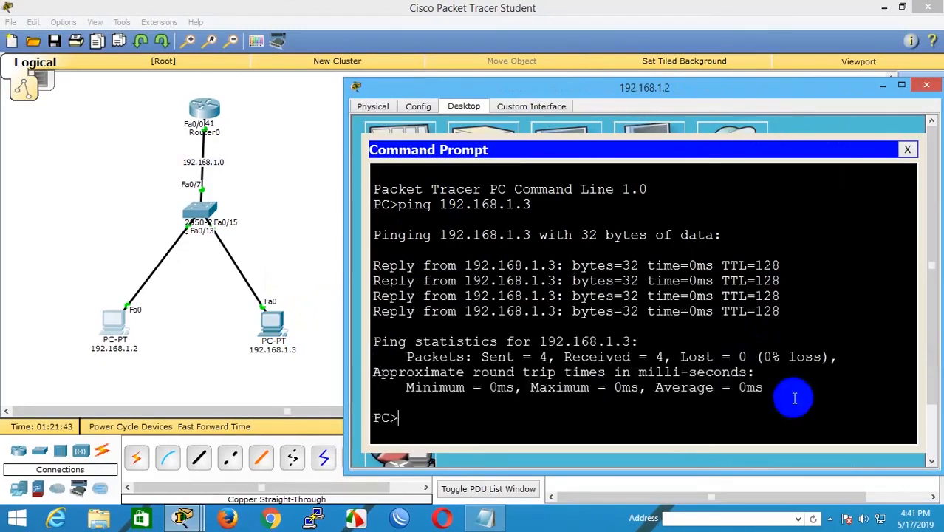
key(Up)
key(BackSpace)
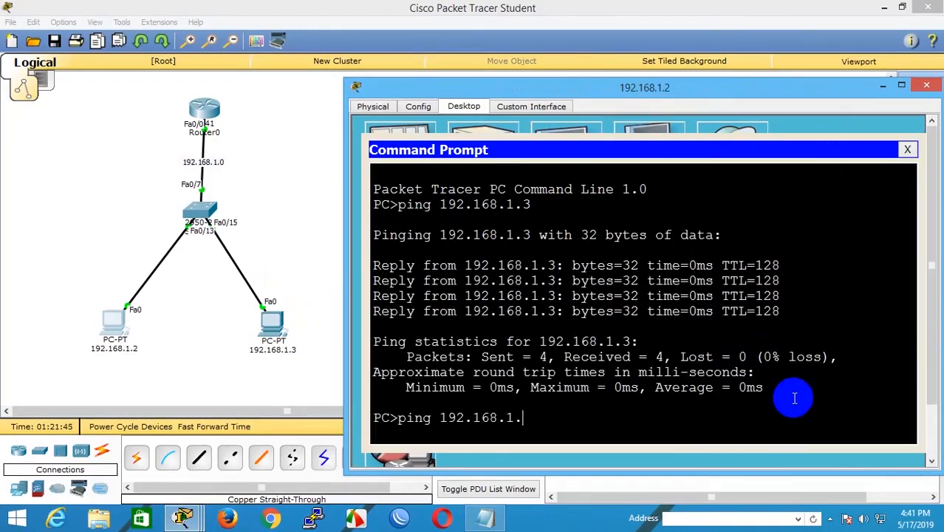
text(1)
key(Return)
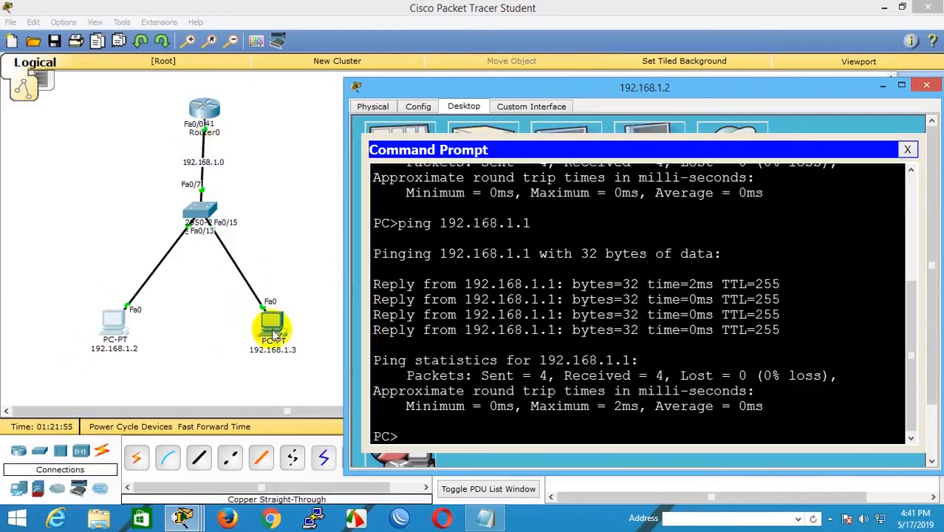
Ping the router at 192.168.1.1 from the Command Prompt of PC 192.168.1.3, and widen its window to fit the output
click(271, 322)
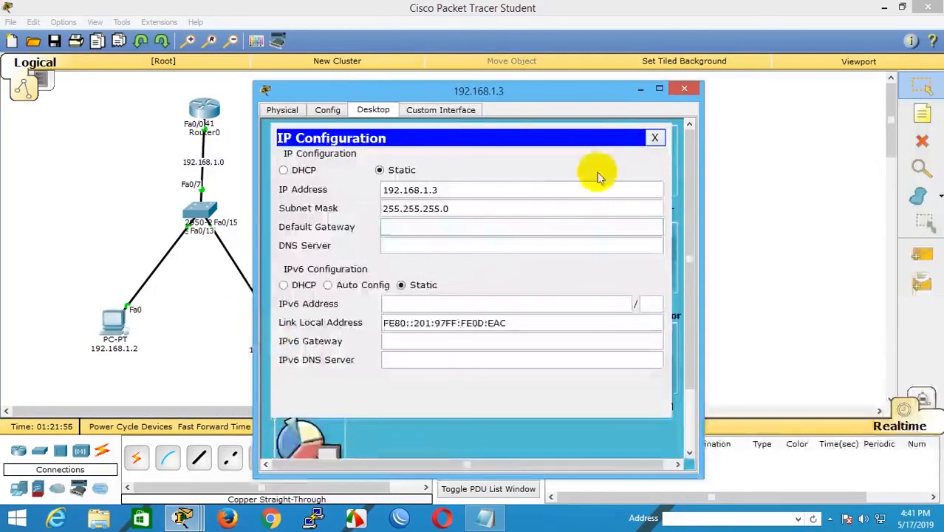
click(654, 138)
click(576, 158)
drag(500, 88, 640, 82)
click(648, 213)
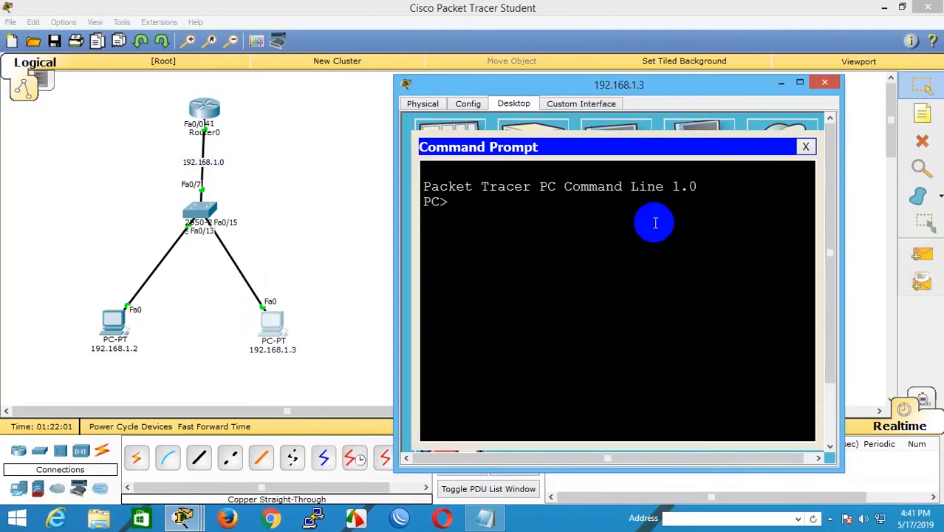
text(ping 192.168.1.1)
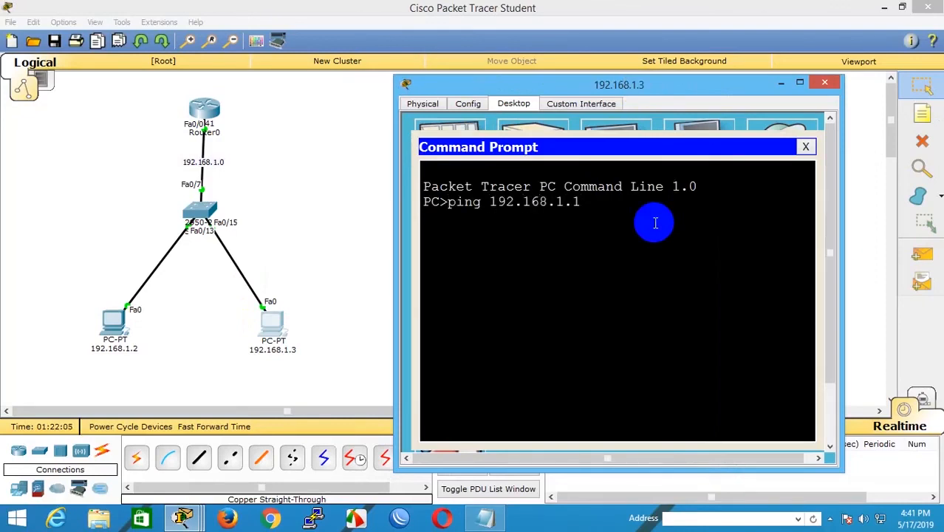
key(Return)
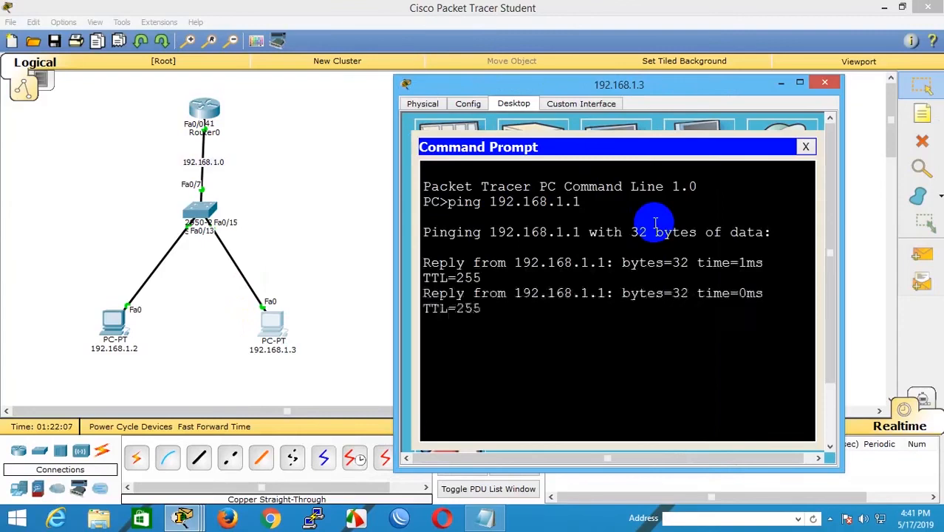
drag(394, 223, 339, 221)
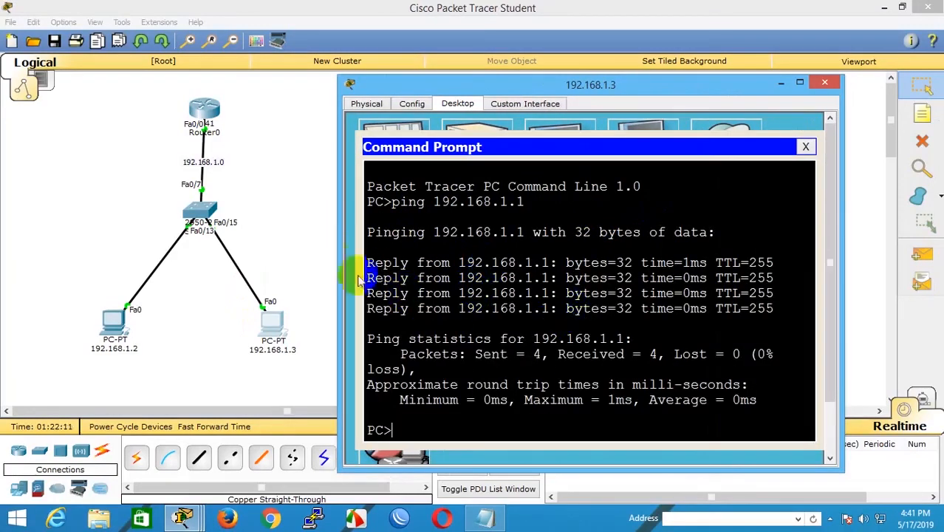
drag(339, 242, 302, 242)
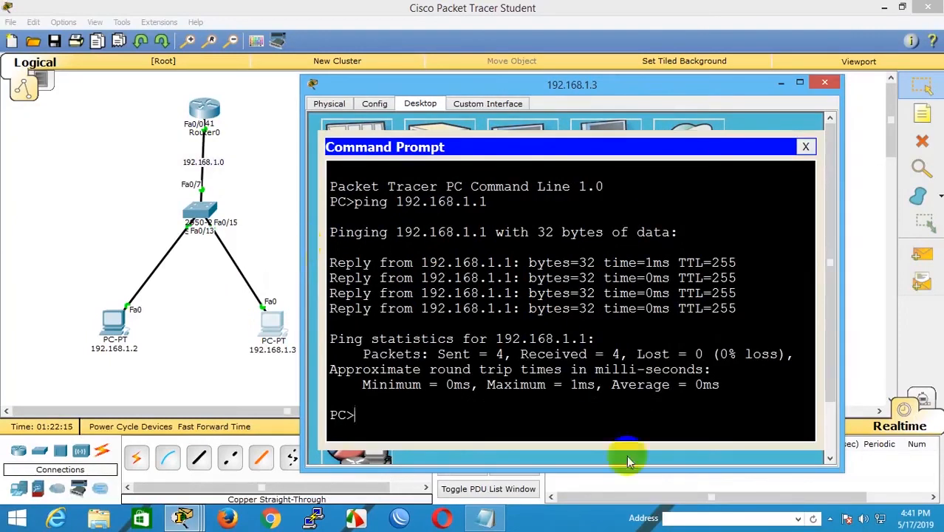
Switch to the Windows Command Prompt and ping yahoo.com
click(18, 519)
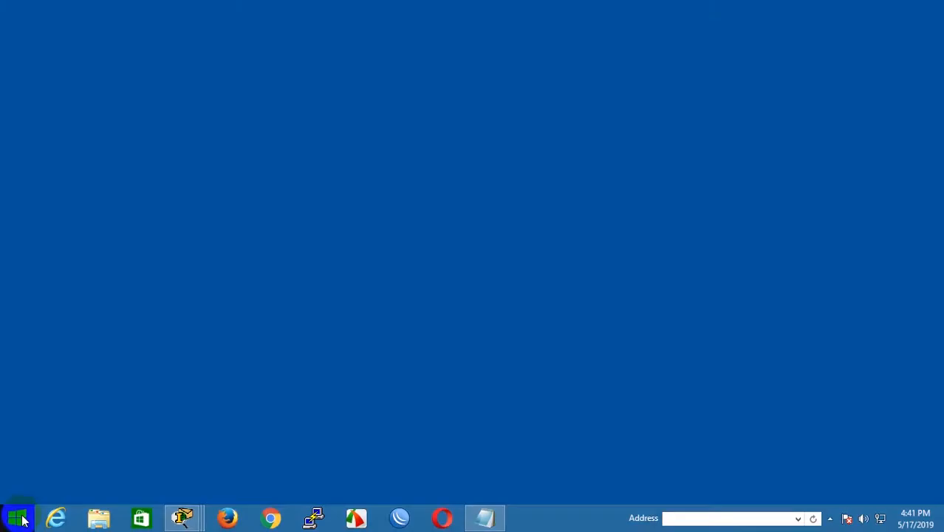
text(cr)
key(Return)
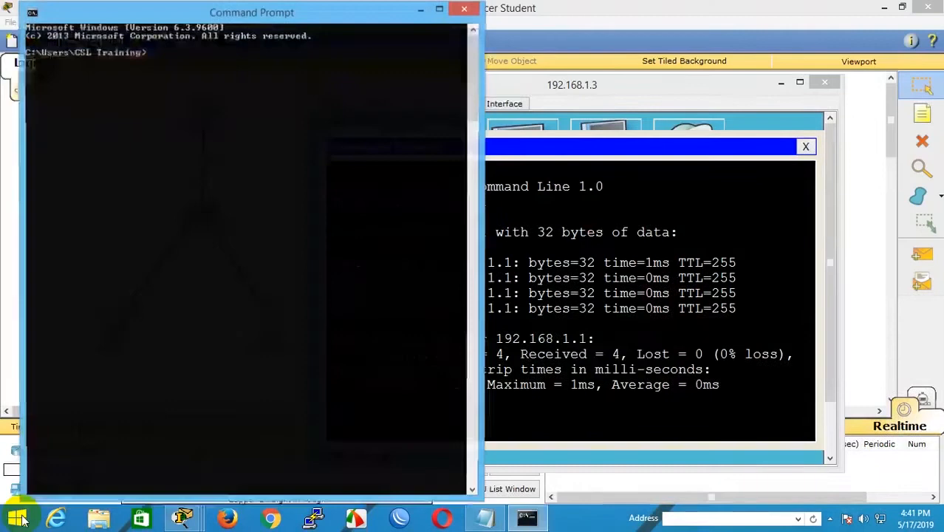
text(ping yahooc.)
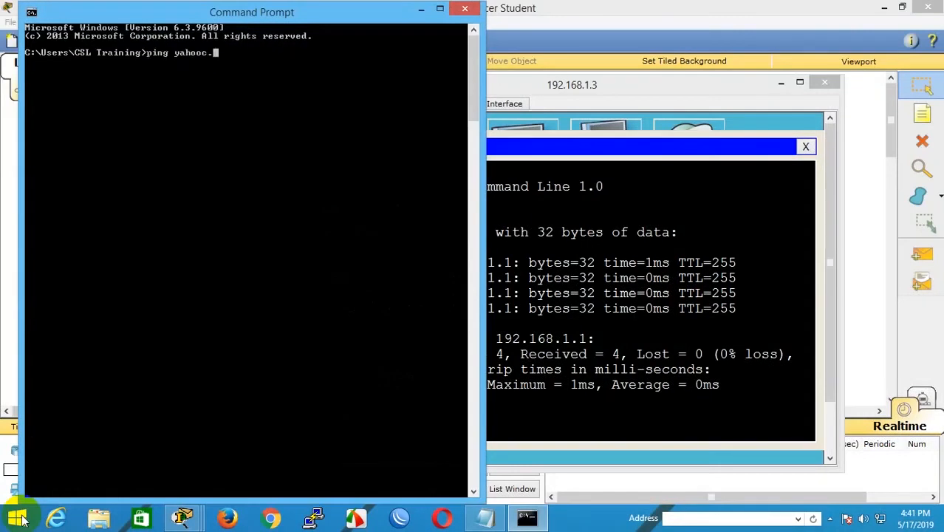
key(BackSpace)
key(BackSpace)
text(.com)
key(Return)
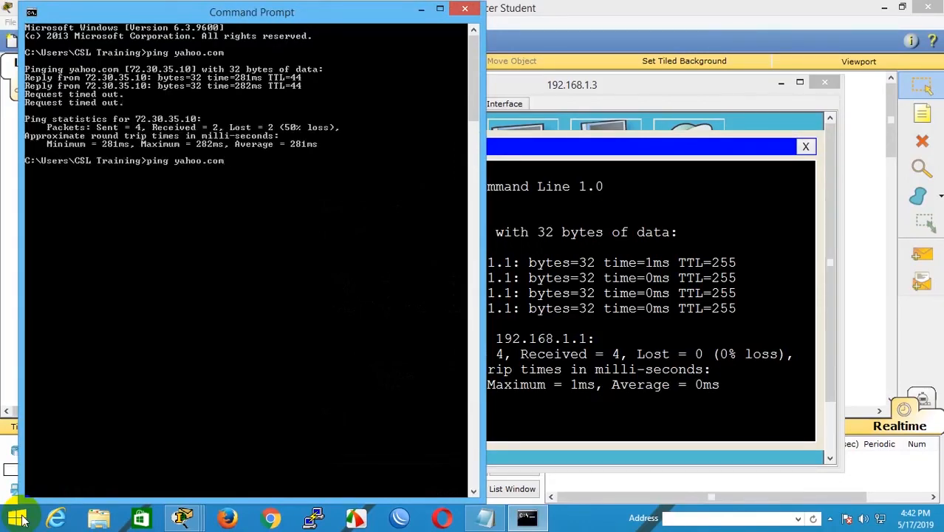
Run a continuous ping of yahoo.com with the -t option and stop it after several requests
text(-t)
key(Return)
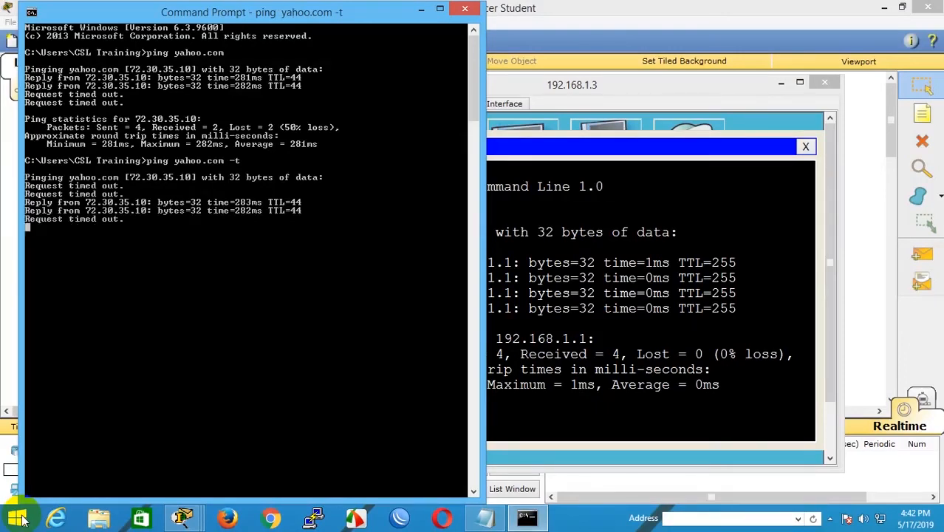
key(ctrl+c)
Ping yahoo.com with ten requests by changing the previous command's option to -n 10
key(Up)
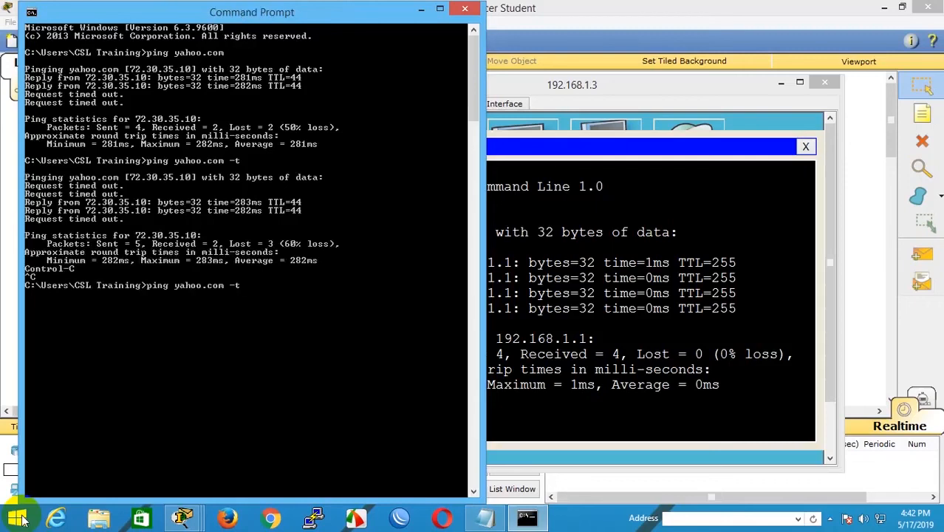
key(BackSpace)
text(n 10)
key(Return)
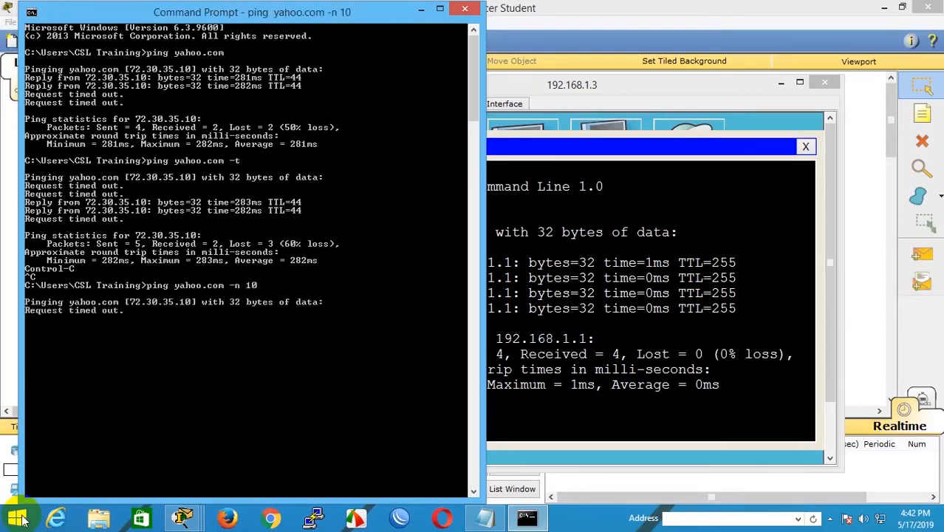
Compare the packet statistics of the simulated PC's ping with those of the yahoo.com ping
click(628, 162)
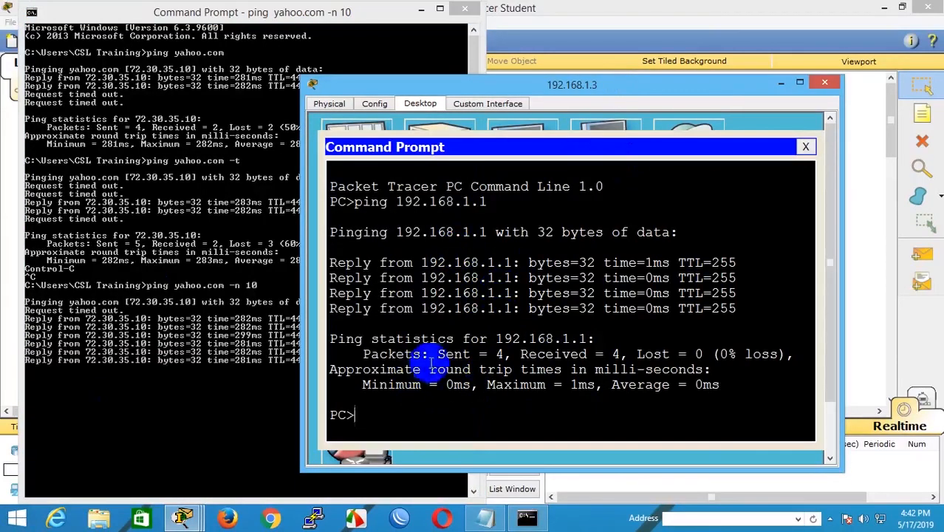
drag(436, 355, 641, 355)
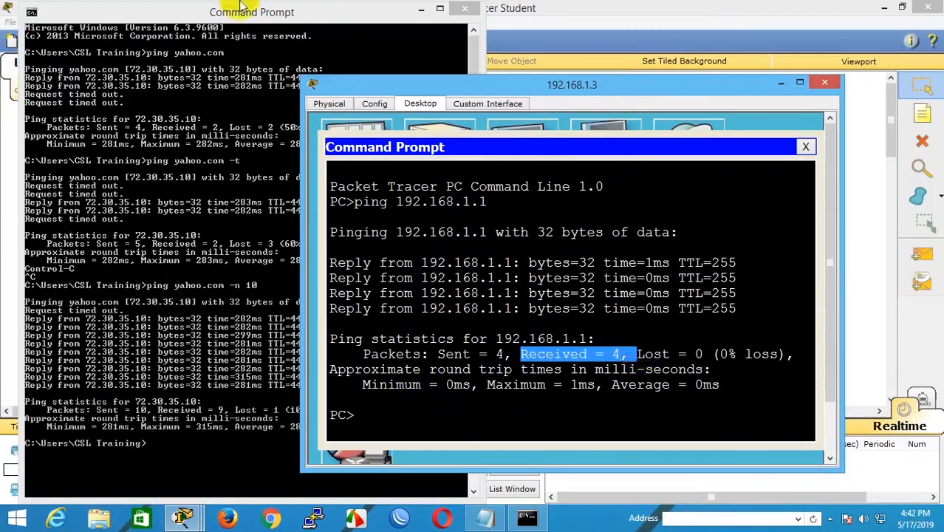
click(325, 11)
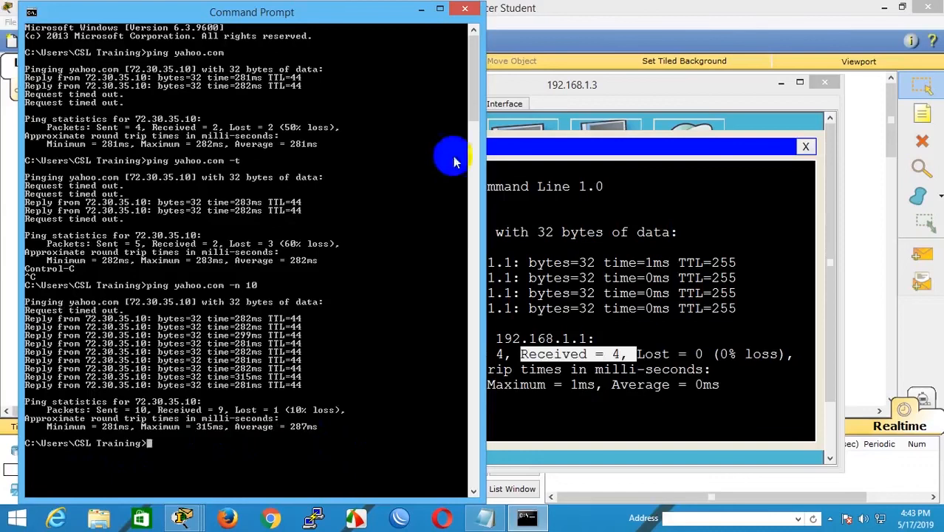
Return to Packet Tracer, page through the rest of Router0's displayed configuration, and ping 192.168.1.2 from its command line
click(590, 5)
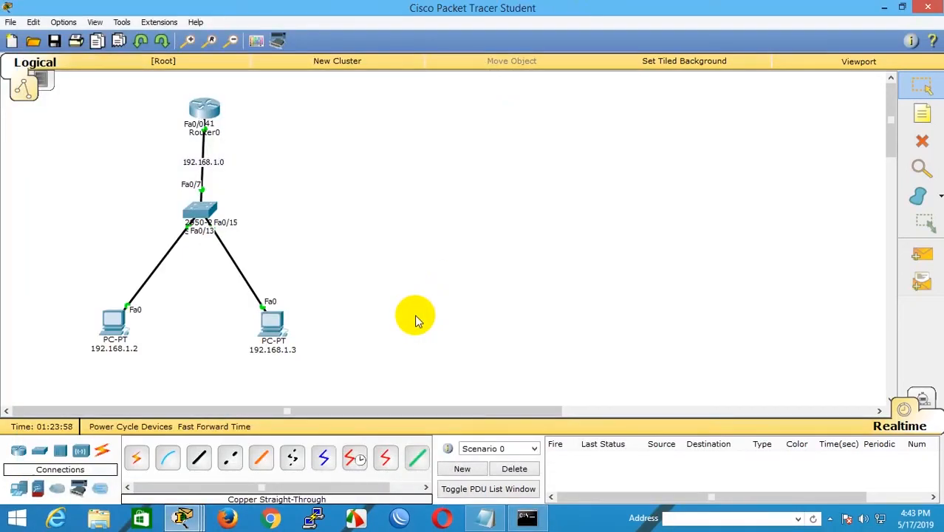
click(203, 115)
key(space)
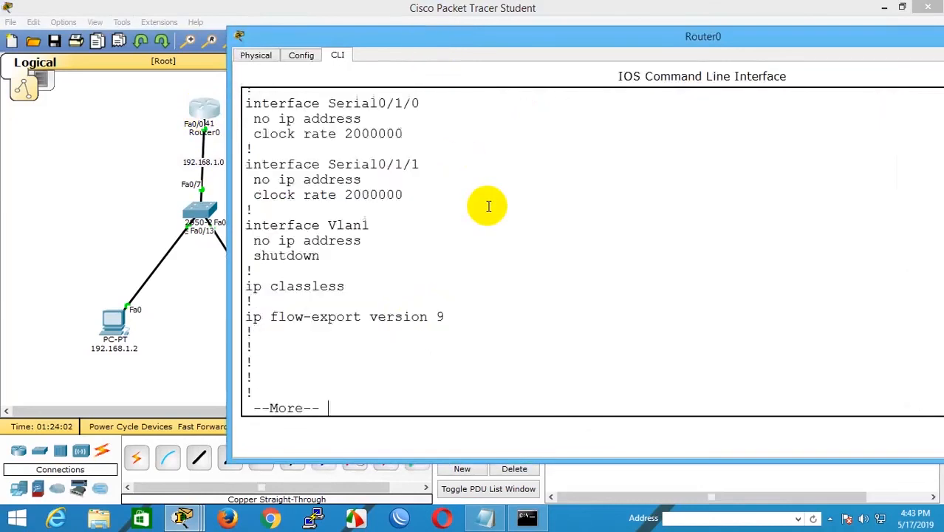
key(space)
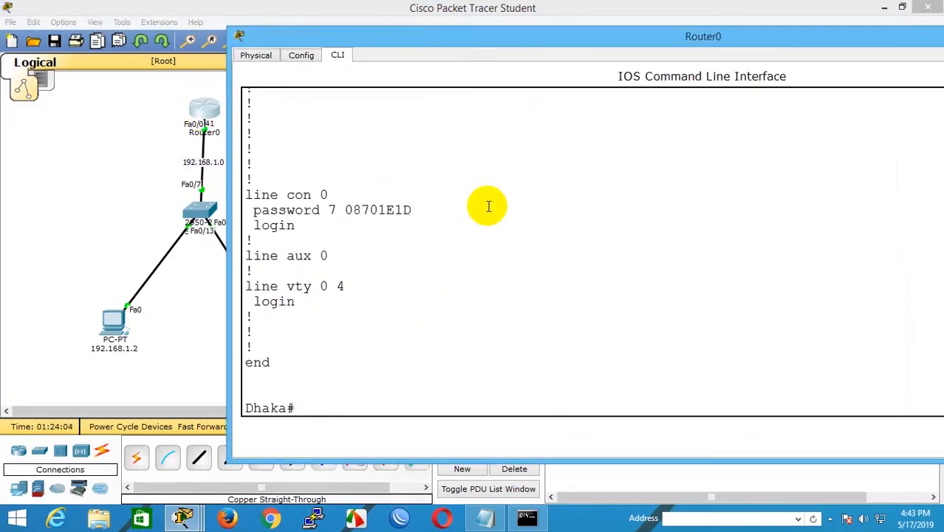
text(ping)
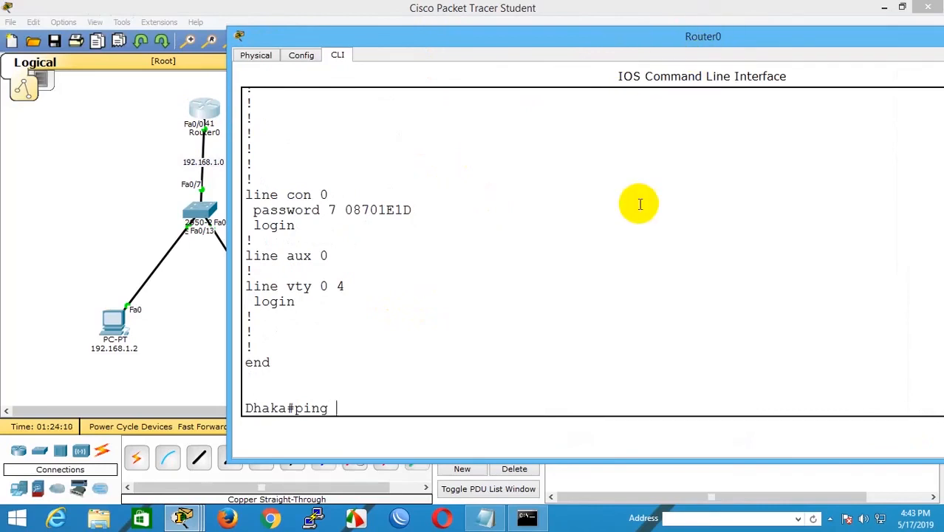
text(192.168.1.2)
key(Return)
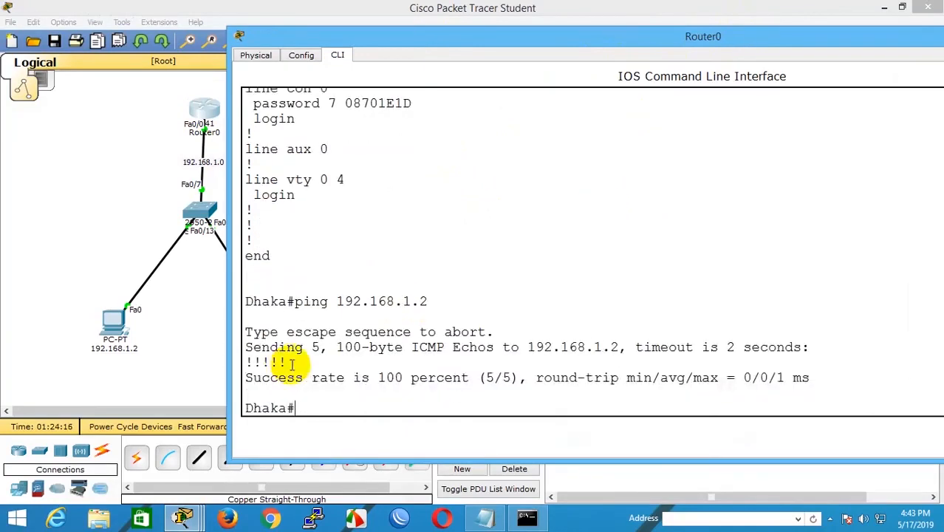
Examine the router's ping output, including the reply marks and the minimum, average and maximum round-trip times
drag(249, 364, 286, 363)
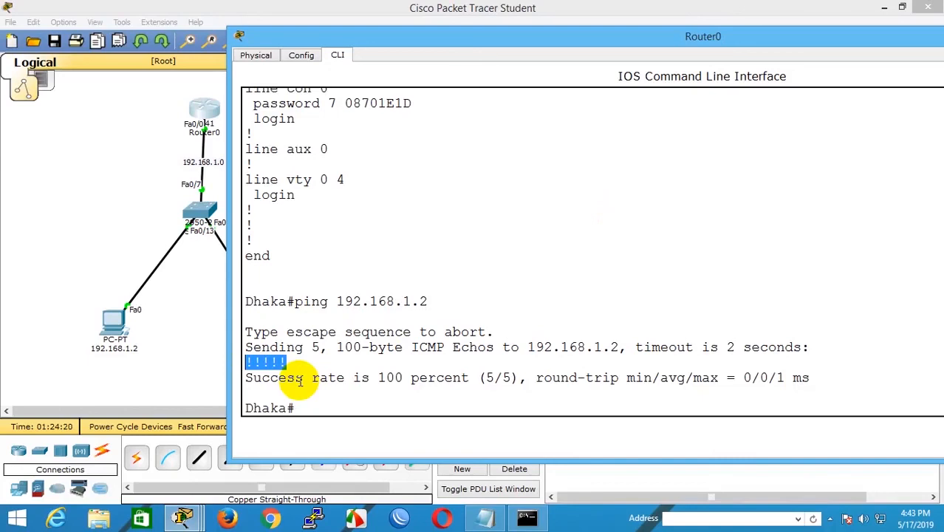
click(742, 378)
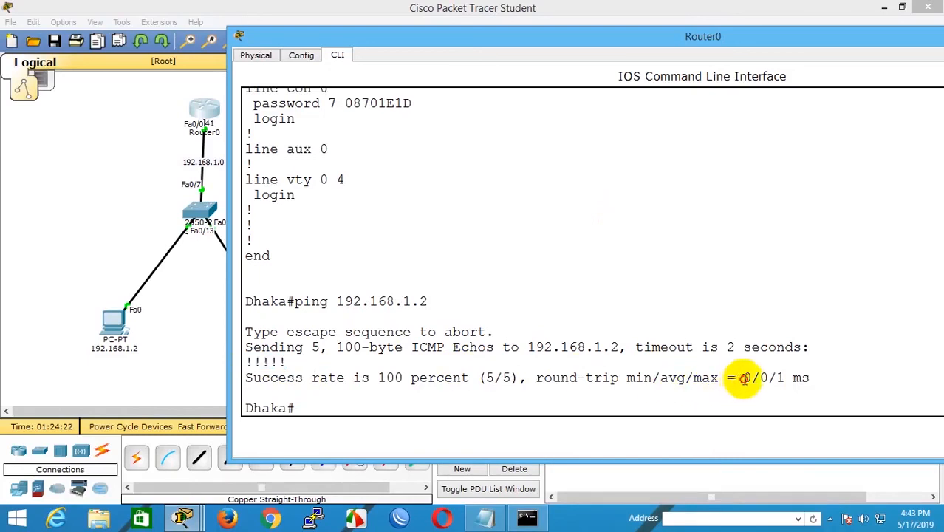
drag(744, 378, 757, 378)
double_click(764, 378)
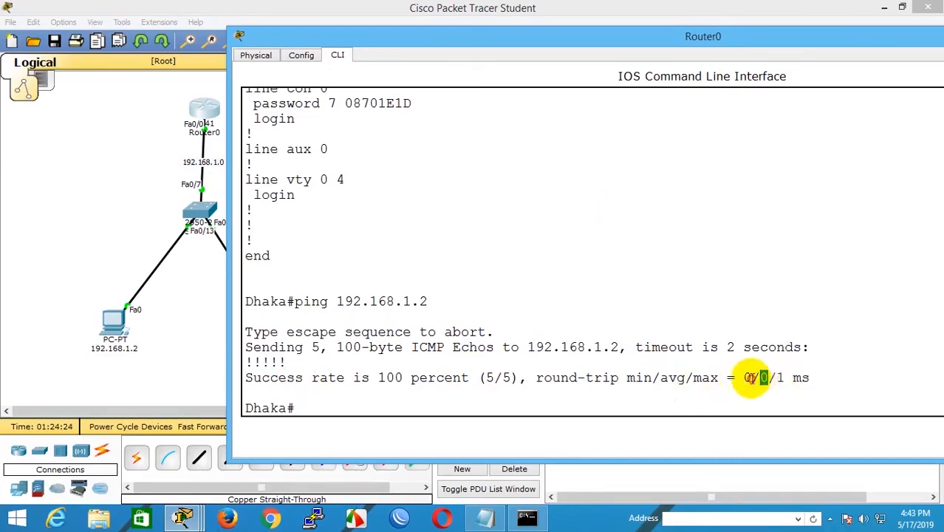
click(751, 378)
click(766, 377)
click(784, 379)
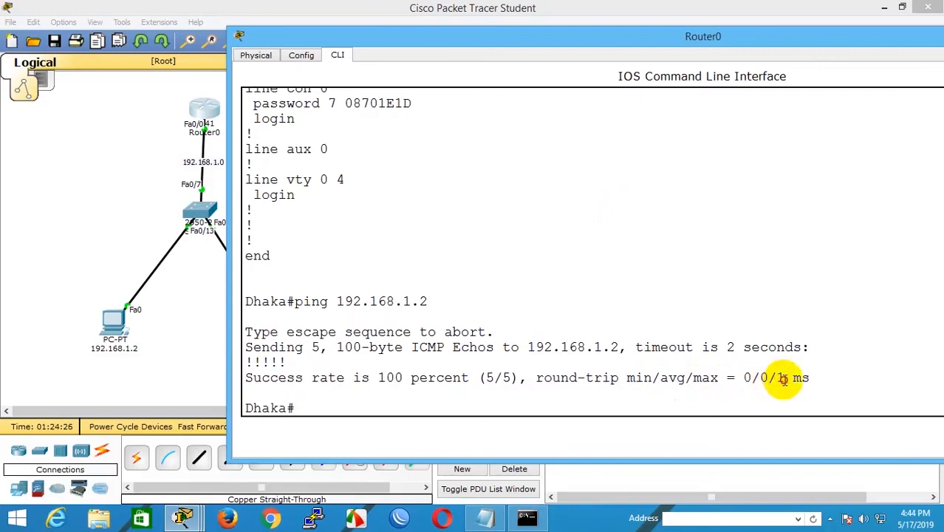
drag(812, 377, 785, 378)
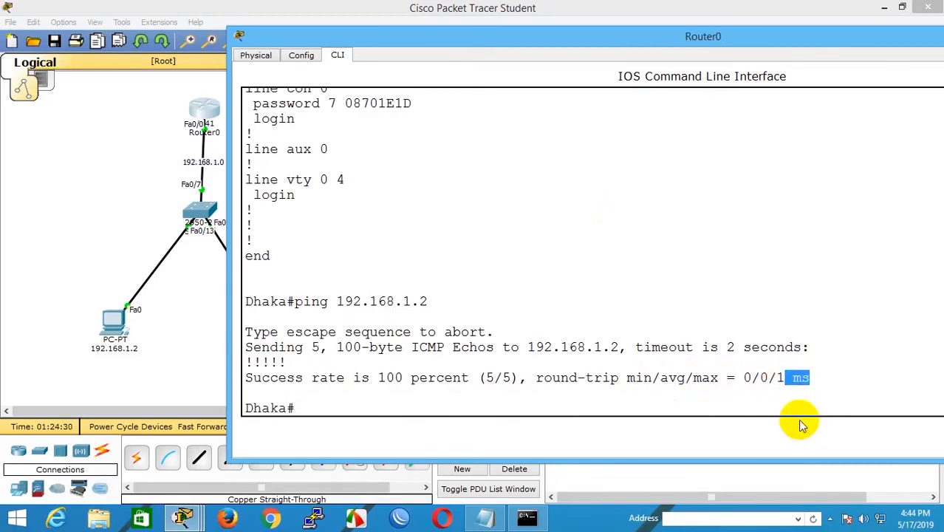
Switch to the Notepad command notes and review the enable and show running-config entries near the beginning
click(201, 322)
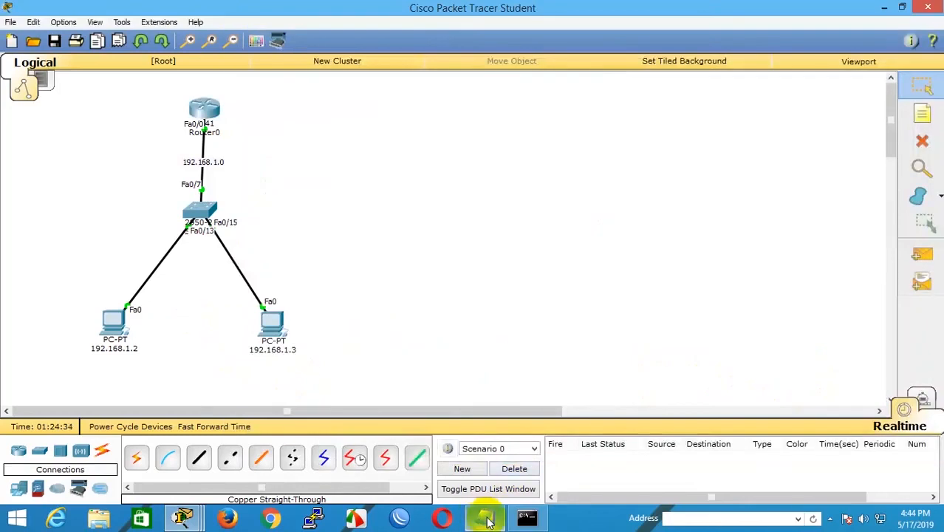
mouse_move(484, 514)
click(479, 428)
scroll(479, 403, up, 2)
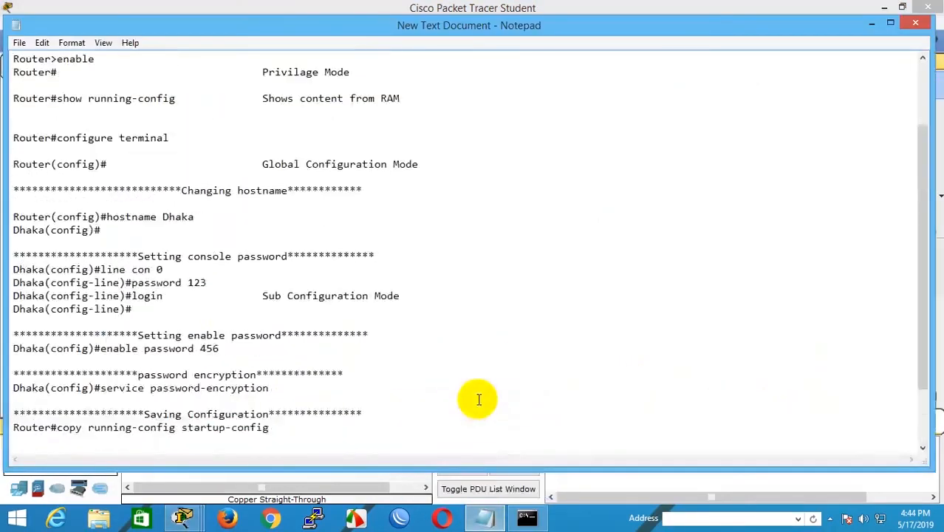
scroll(479, 400, down, 2)
scroll(479, 399, up, 4)
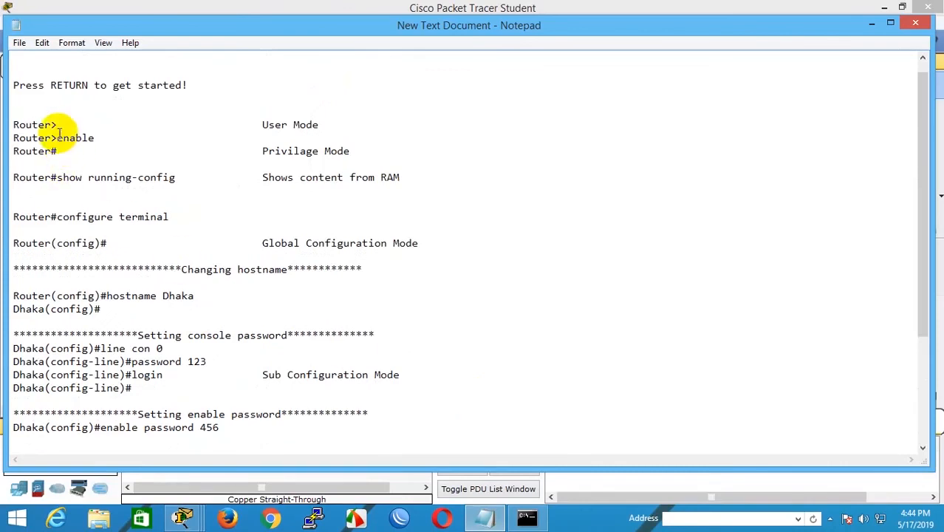
drag(58, 138, 111, 138)
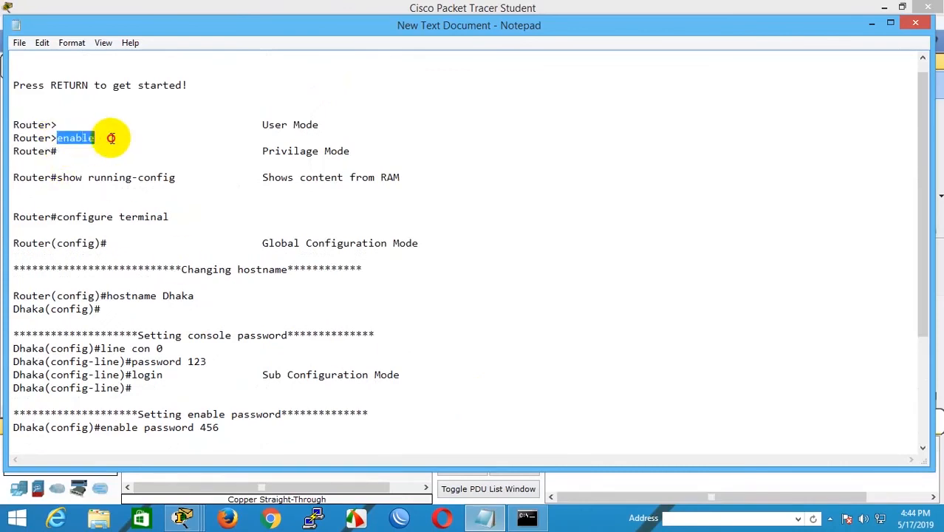
drag(58, 177, 204, 177)
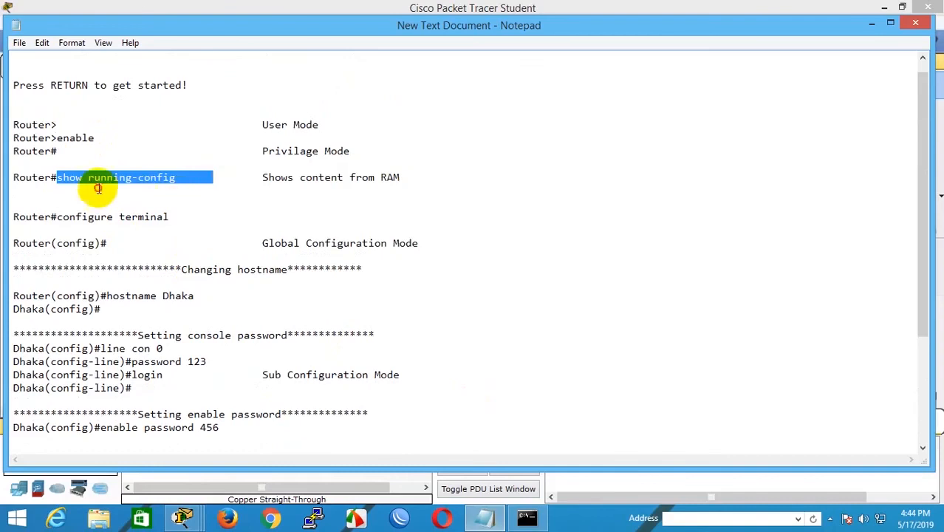
Duplicate the Router#show running-config line beneath itself and change the copy to Router#show startup-config
click(74, 188)
drag(13, 177, 181, 179)
key(ctrl+c)
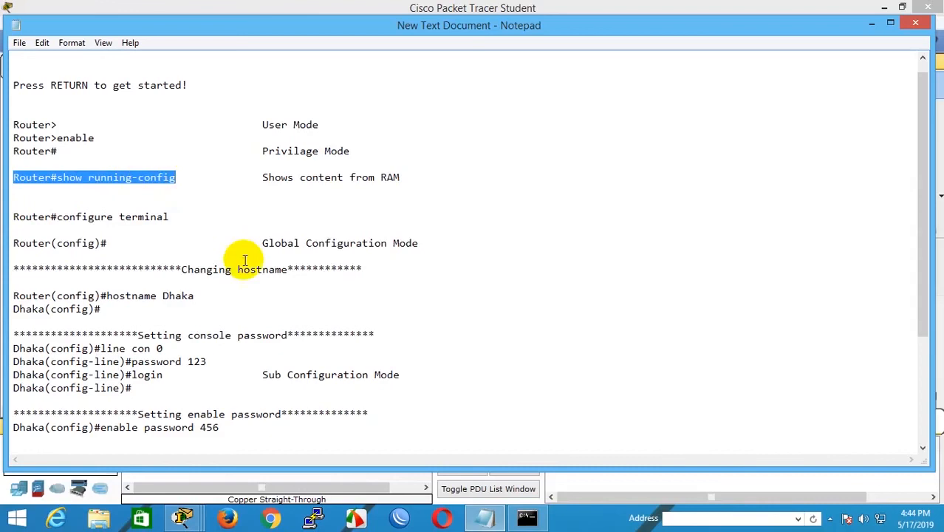
click(52, 192)
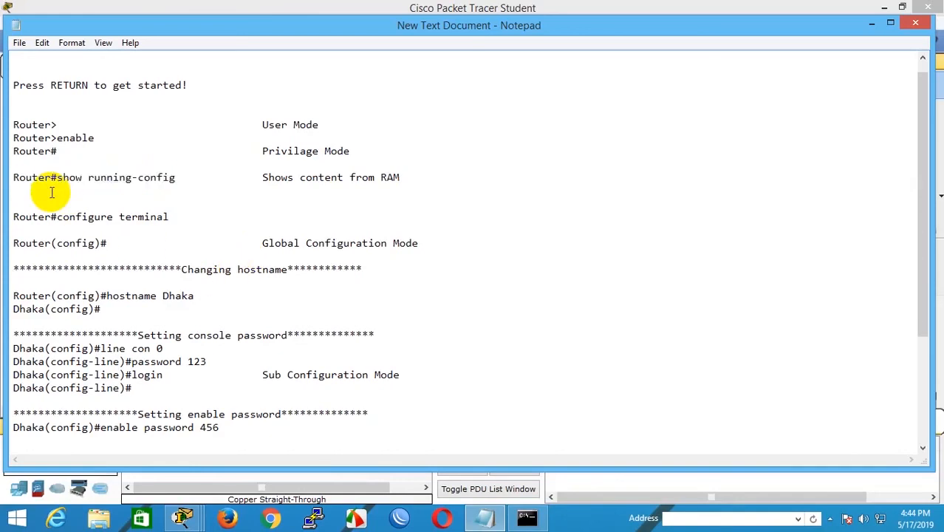
key(ctrl+v)
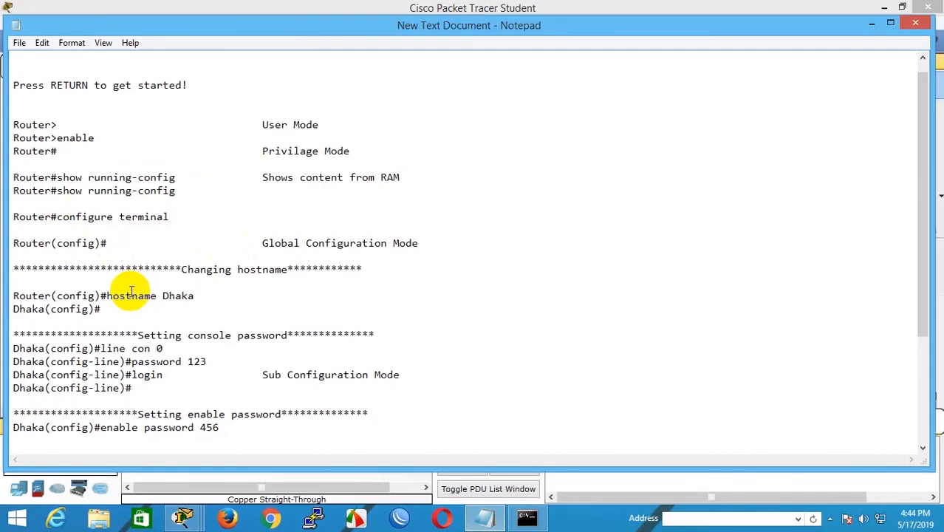
key(BackSpace)
key(BackSpace)
key(BackSpace)
key(BackSpace)
key(BackSpace)
key(BackSpace)
key(BackSpace)
text(startup)
Add a Router#show flash line below the startup-config entry by pasting the copied command and editing it
click(206, 199)
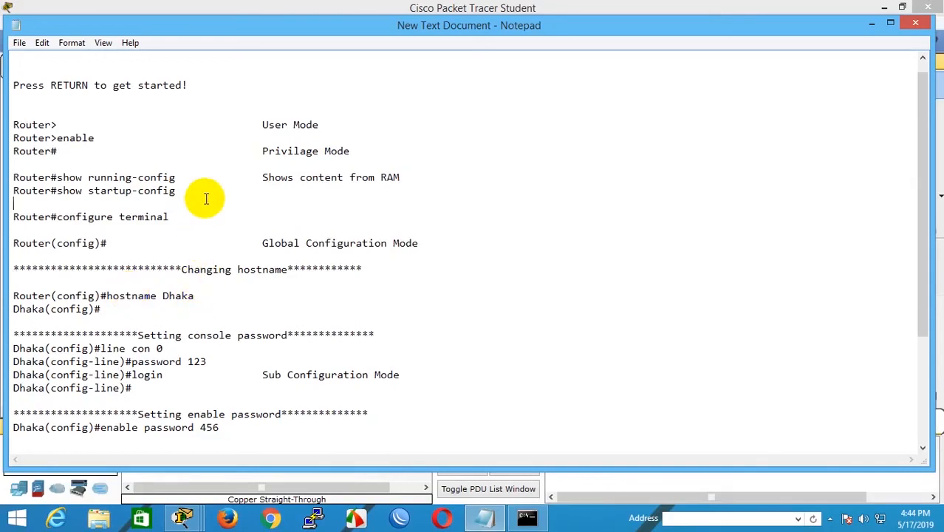
key(ctrl+v)
key(BackSpace)
key(BackSpace)
key(BackSpace)
key(BackSpace)
key(BackSpace)
key(BackSpace)
key(BackSpace)
key(BackSpace)
key(BackSpace)
key(BackSpace)
key(BackSpace)
key(BackSpace)
key(BackSpace)
key(BackSpace)
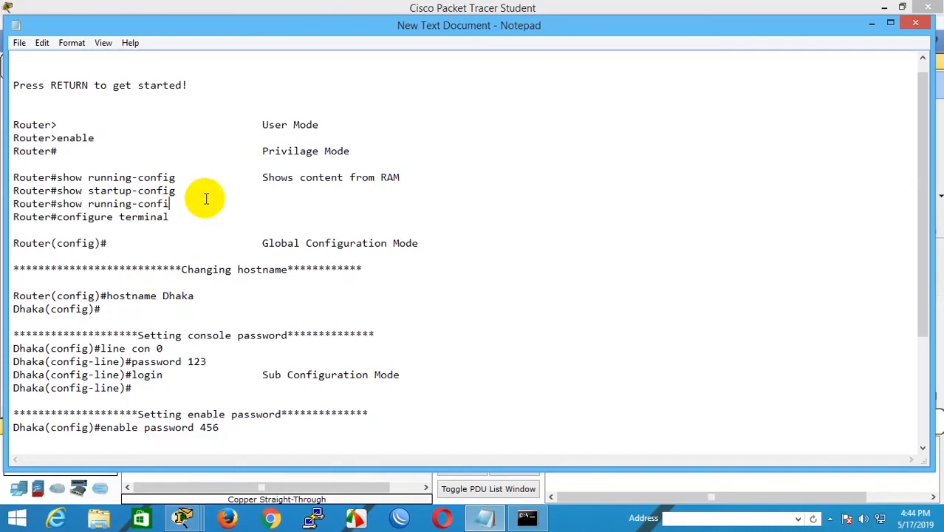
text(f)
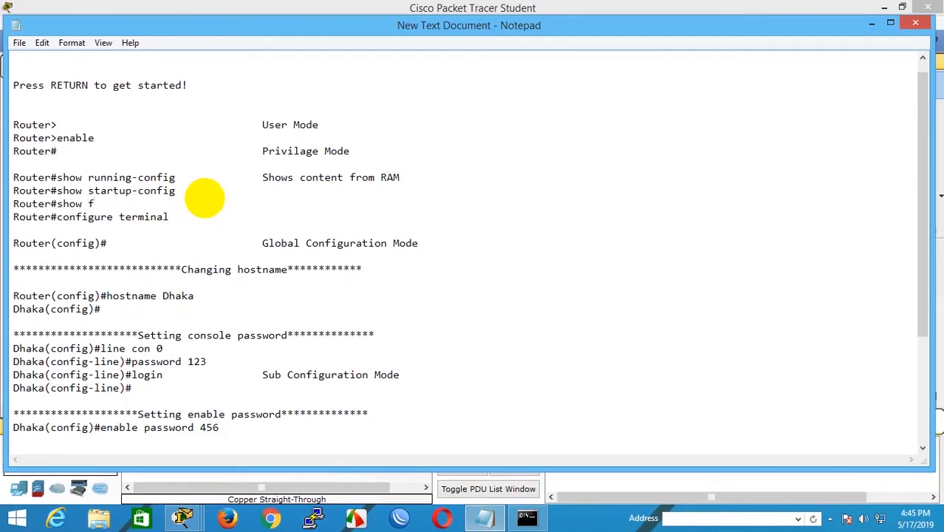
text(lash)
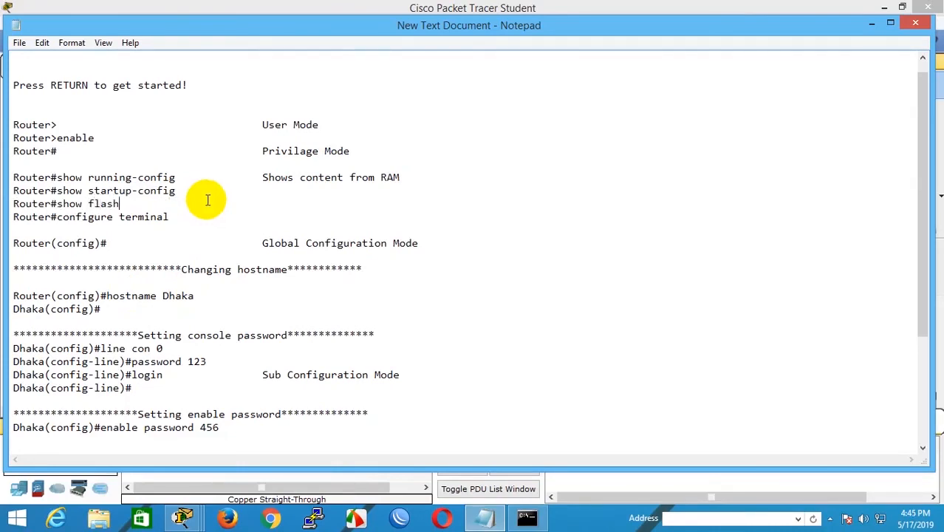
scroll(207, 200, down, 4)
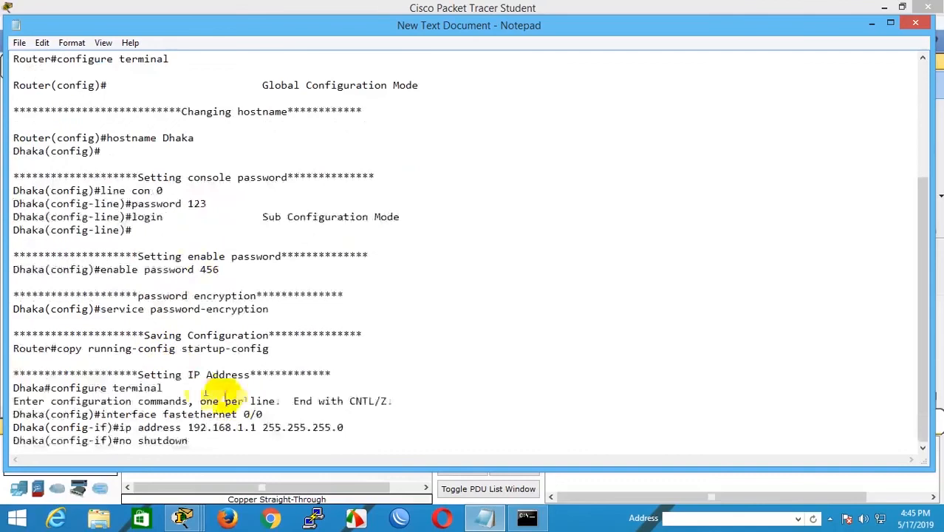
scroll(198, 386, up, 1)
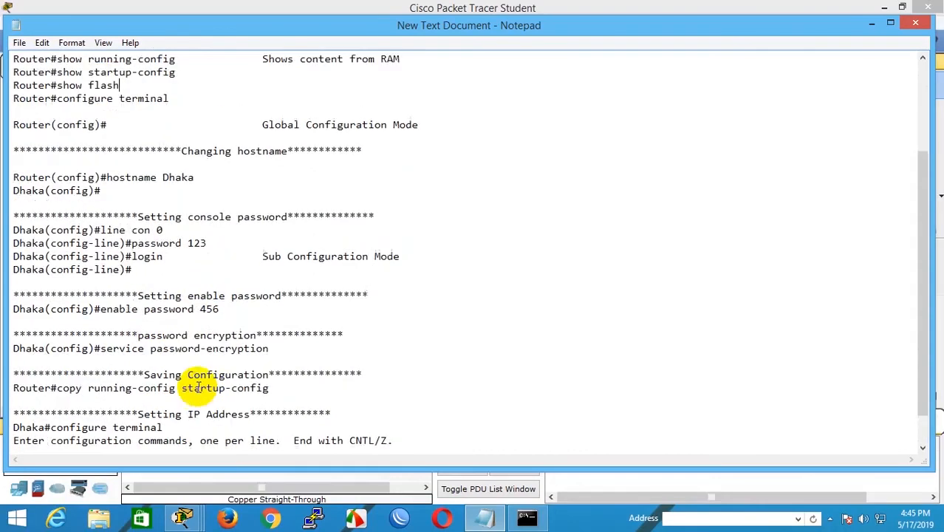